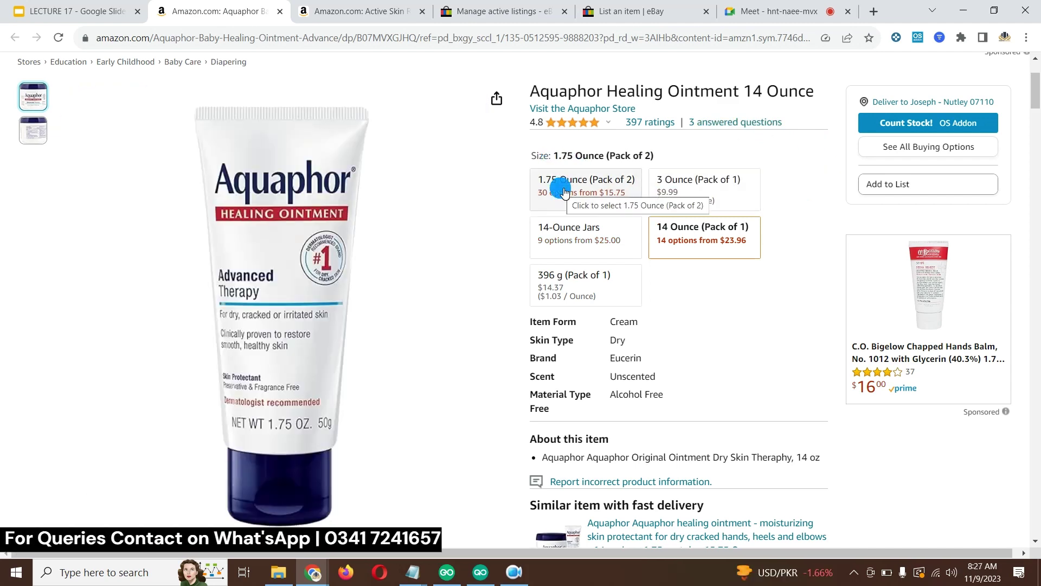
Look through the Aquaphor ointment's size variations on Amazon, including 1.75 Ounce (Pack of 2) and 3 Ounce (Pack of 1).
{"action": "left_click", "coordinate": [564, 191]}
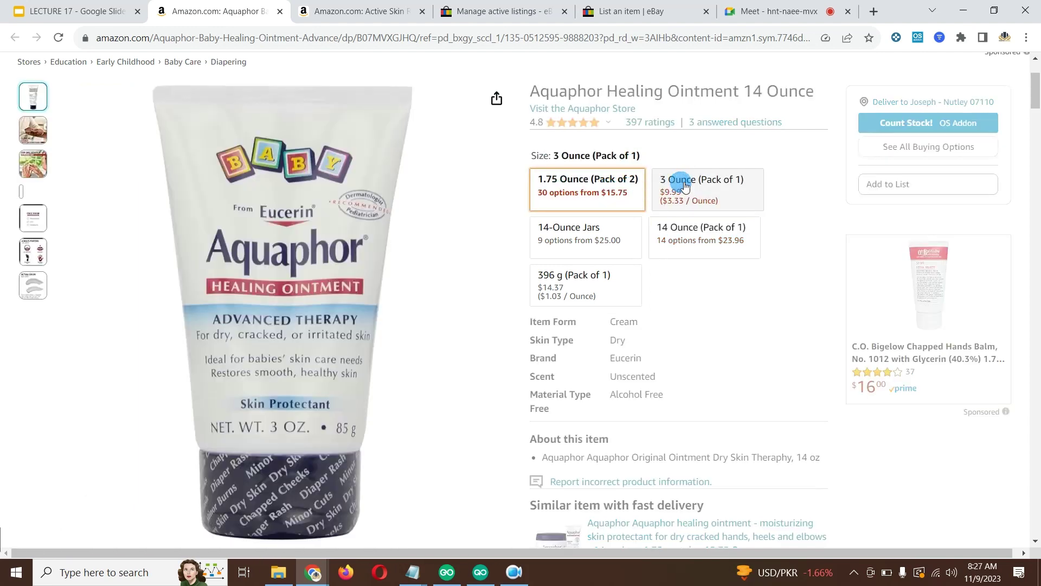
{"action": "left_click", "coordinate": [701, 229]}
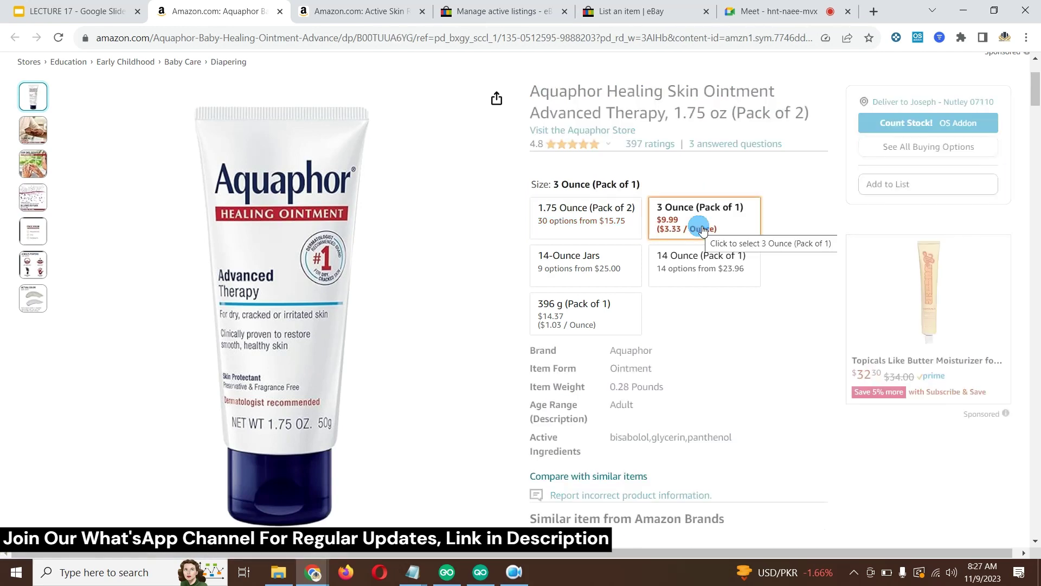
{"action": "left_click", "coordinate": [602, 264]}
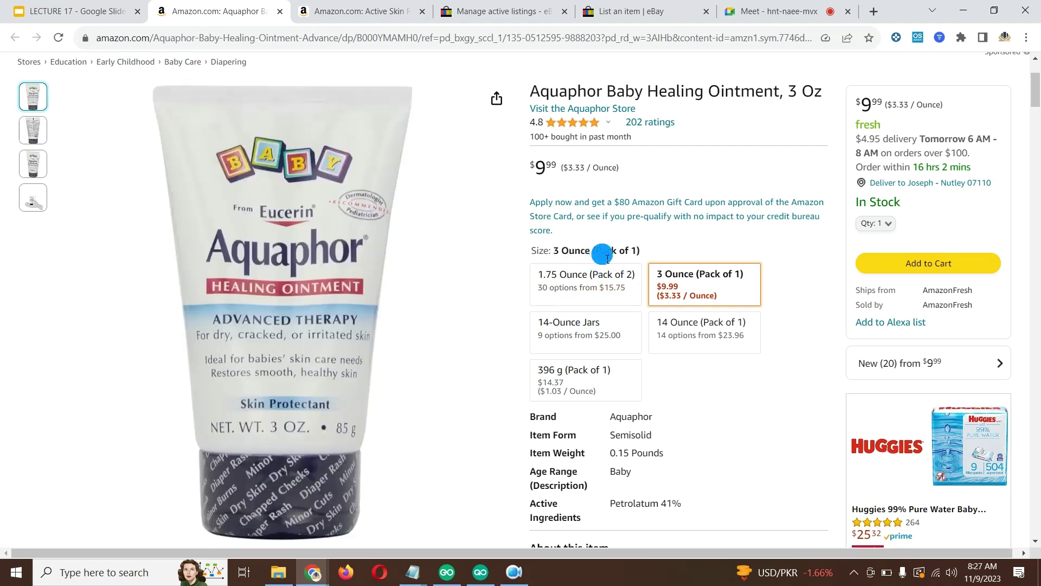
{"action": "scroll", "coordinate": [602, 255], "scroll_direction": "down", "scroll_amount": 3}
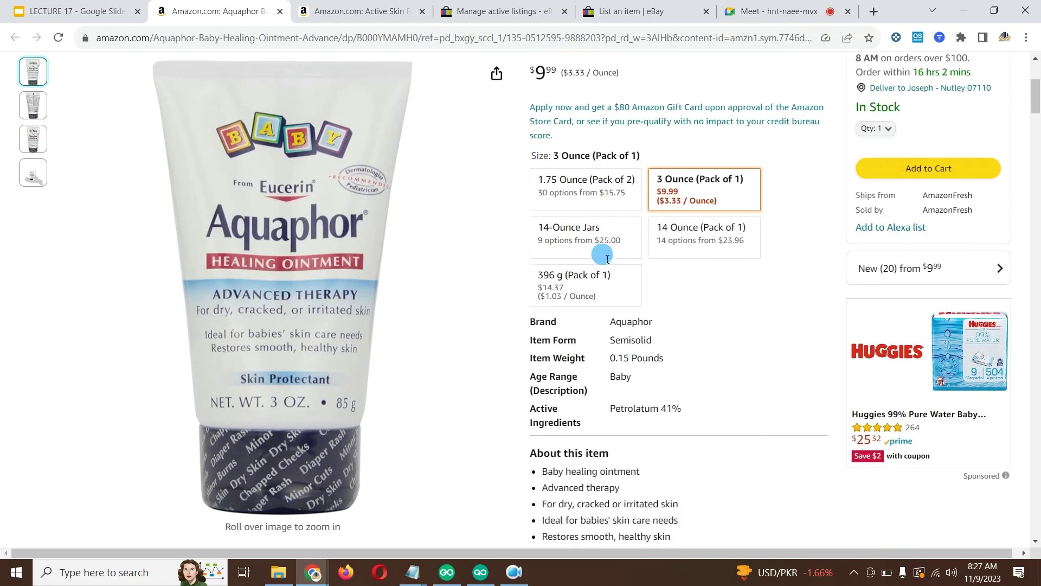
{"action": "scroll", "coordinate": [520, 328], "scroll_direction": "up", "scroll_amount": 3}
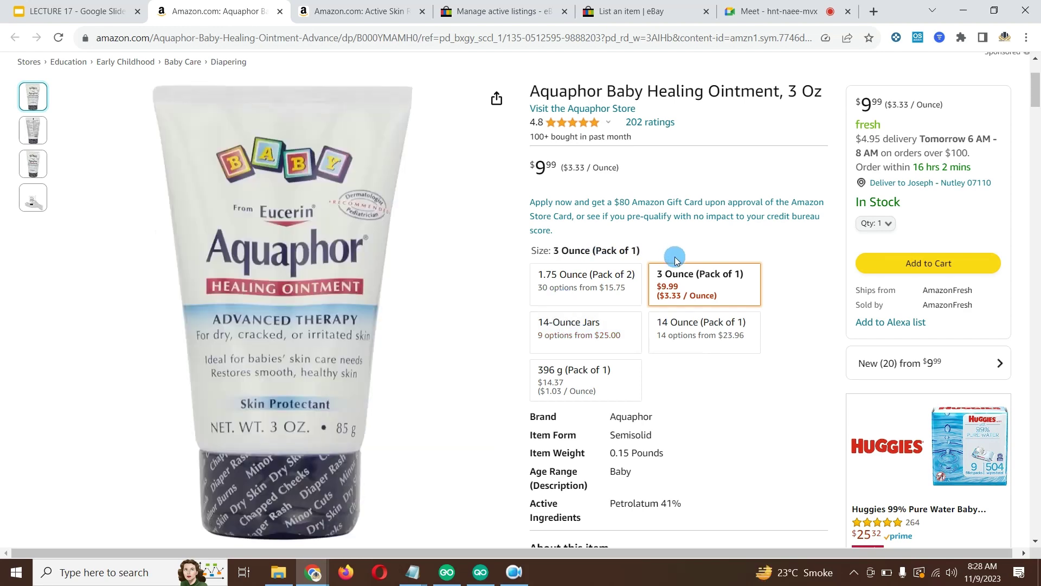
{"action": "left_click", "coordinate": [664, 319]}
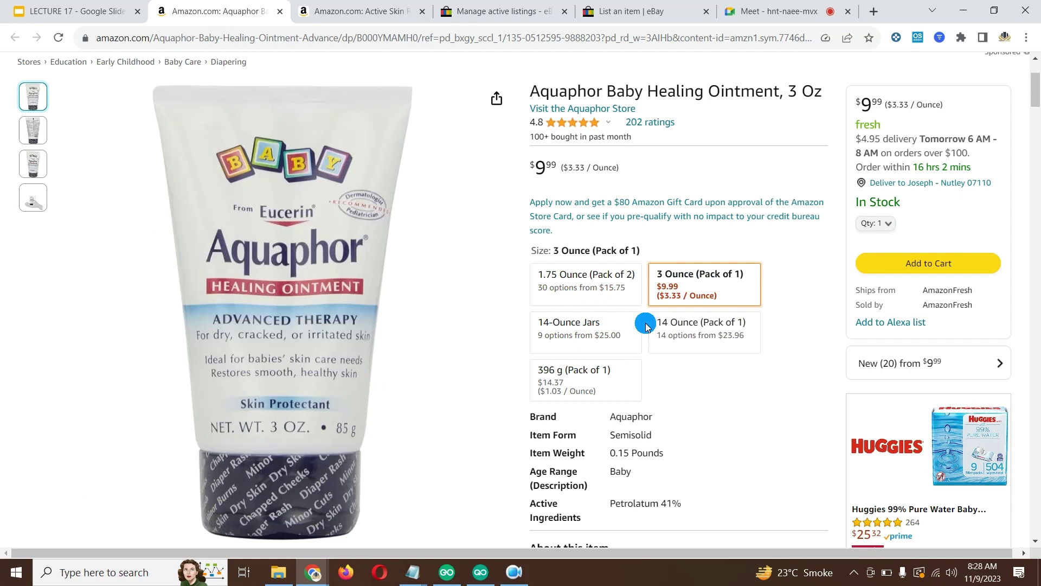
Switch to the LECTURE 17 presentation, open the General Instructions and warnings slide, and shift its numbered-list text box left past the slide edge.
{"action": "left_click", "coordinate": [76, 11]}
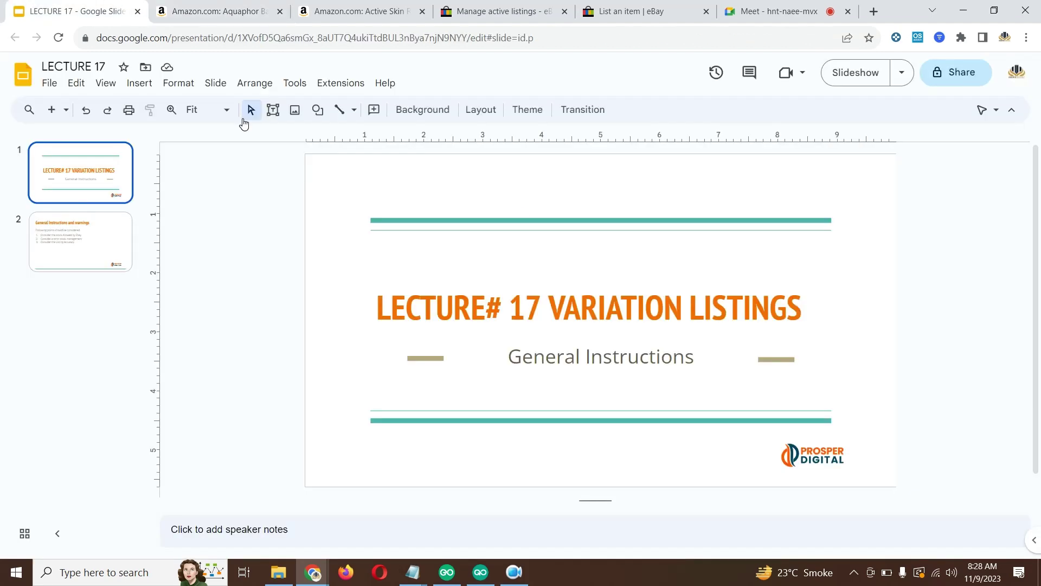
{"action": "left_click", "coordinate": [52, 227]}
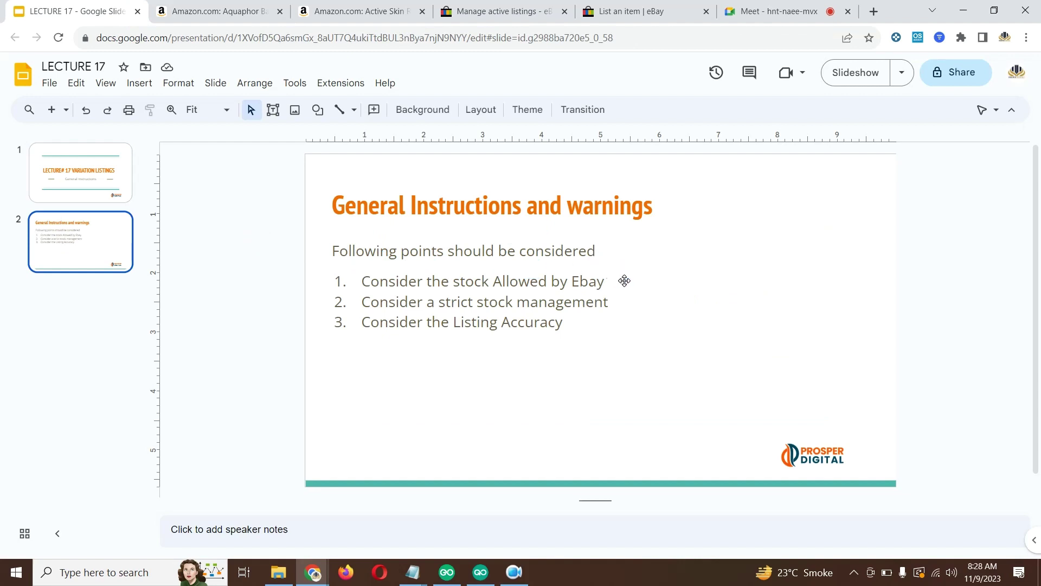
{"action": "left_click", "coordinate": [565, 280]}
{"action": "left_click_drag", "start_coordinate": [562, 278], "coordinate": [493, 292]}
{"action": "left_click", "coordinate": [719, 209]}
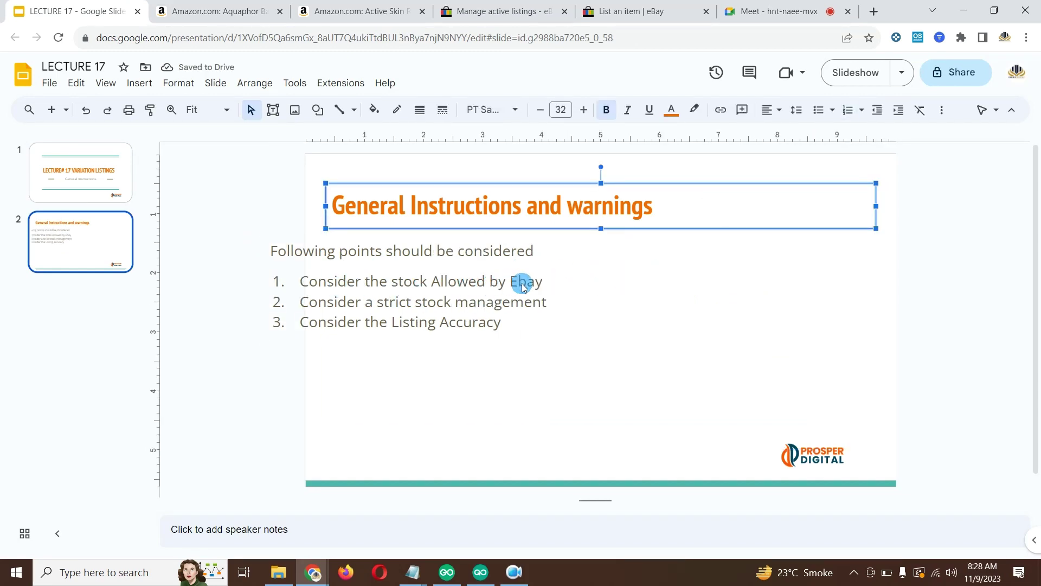
Switch to eBay, open the Seller Hub overview, and check the monthly limit on quantity of items.
{"action": "left_click", "coordinate": [524, 12]}
{"action": "left_click", "coordinate": [89, 180]}
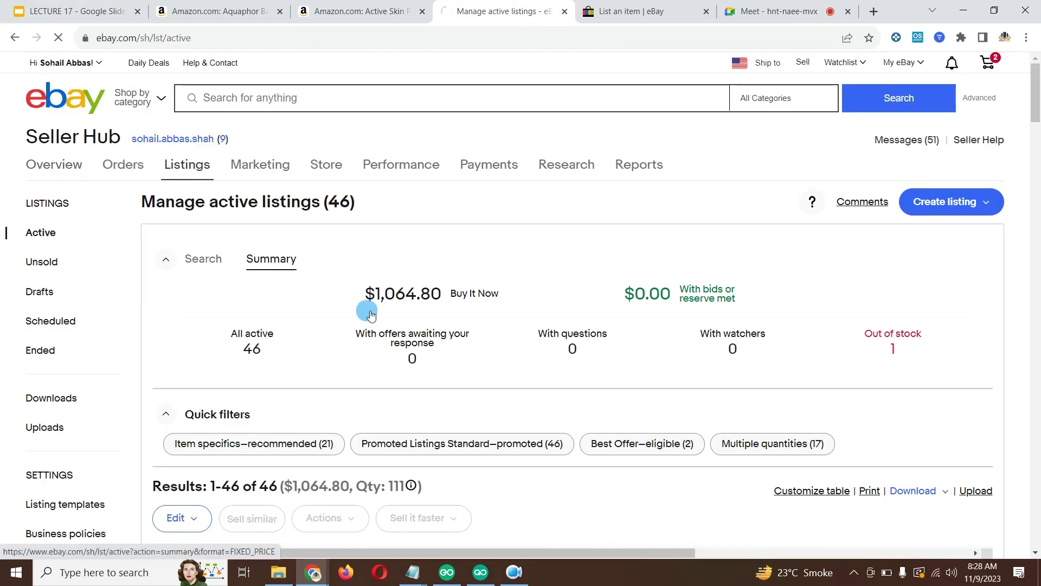
{"action": "scroll", "coordinate": [818, 304], "scroll_direction": "down", "scroll_amount": 15}
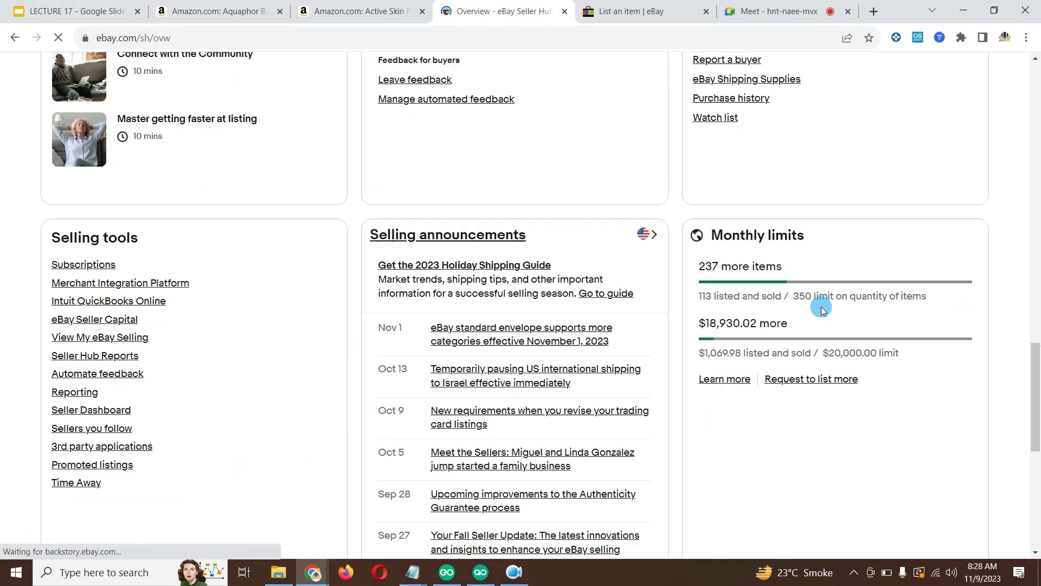
{"action": "scroll", "coordinate": [822, 308], "scroll_direction": "up", "scroll_amount": 3}
{"action": "scroll", "coordinate": [808, 244], "scroll_direction": "up", "scroll_amount": 1}
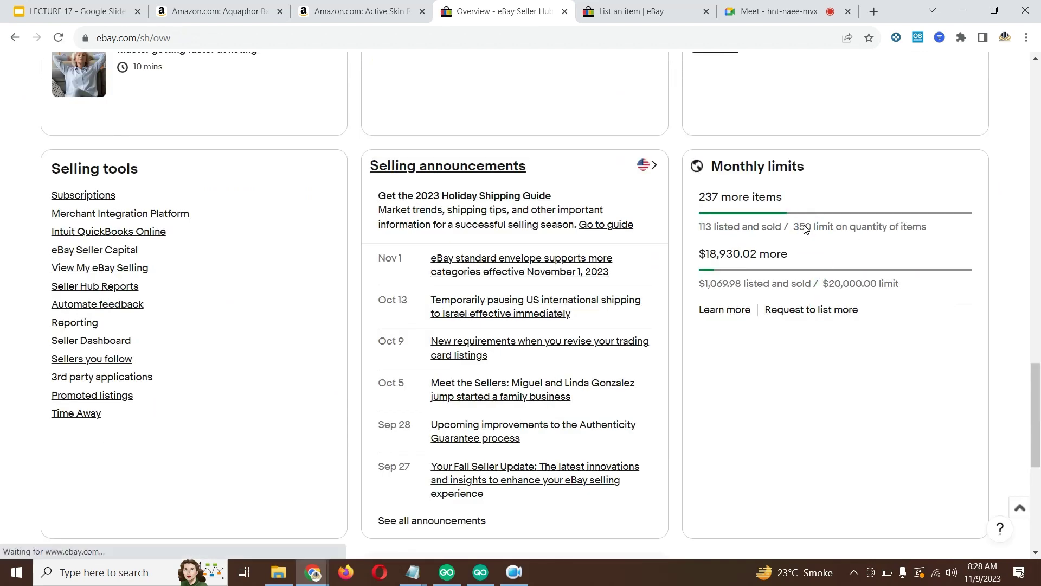
{"action": "left_click_drag", "start_coordinate": [806, 226], "coordinate": [797, 227]}
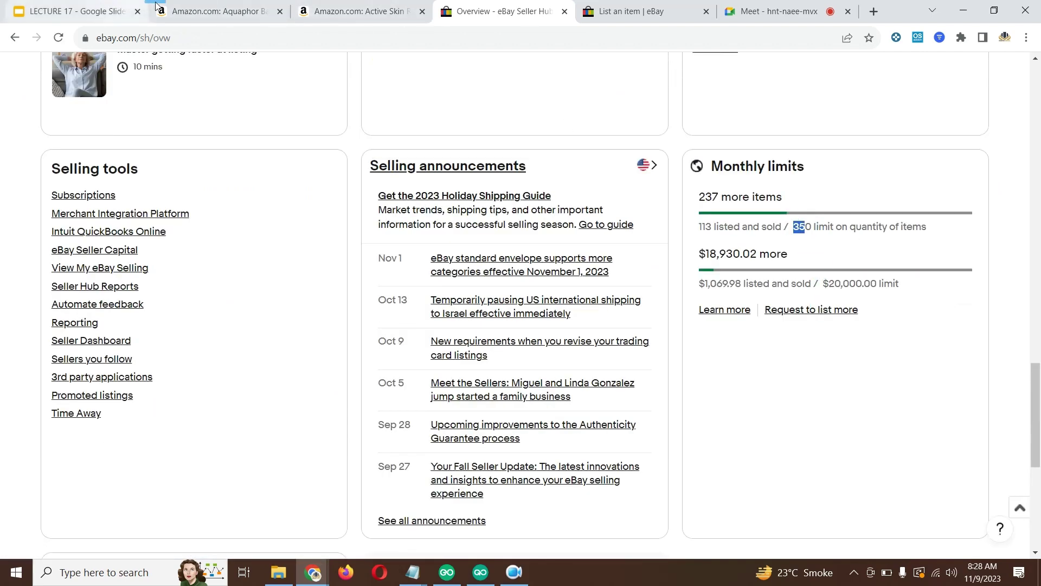
View the Active Skin Repair and Aquaphor product pages on Amazon, and return to the eBay monthly limits for comparison.
{"action": "left_click", "coordinate": [352, 11]}
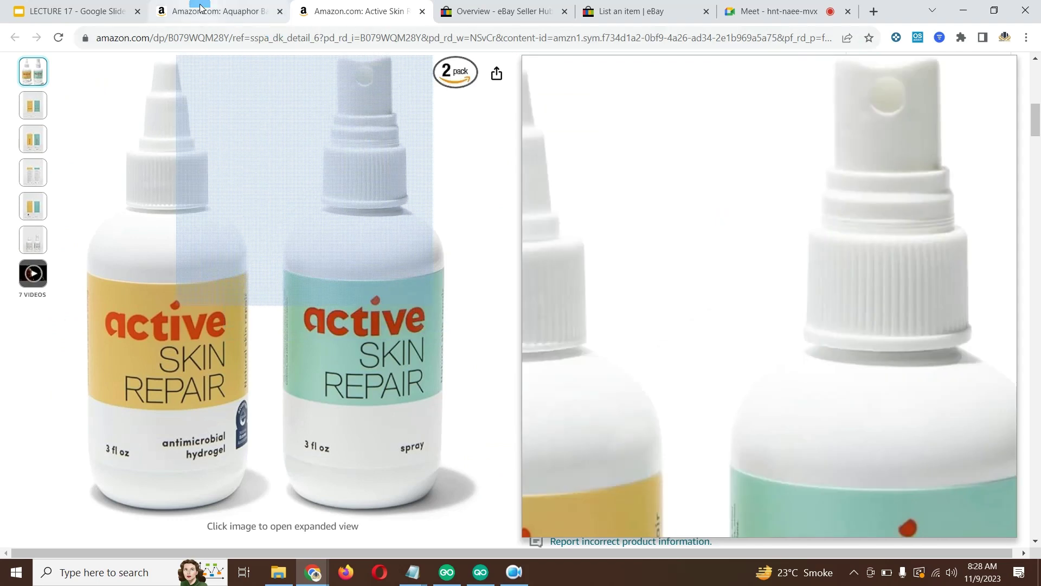
{"action": "left_click", "coordinate": [201, 5]}
{"action": "scroll", "coordinate": [765, 322], "scroll_direction": "down", "scroll_amount": 1}
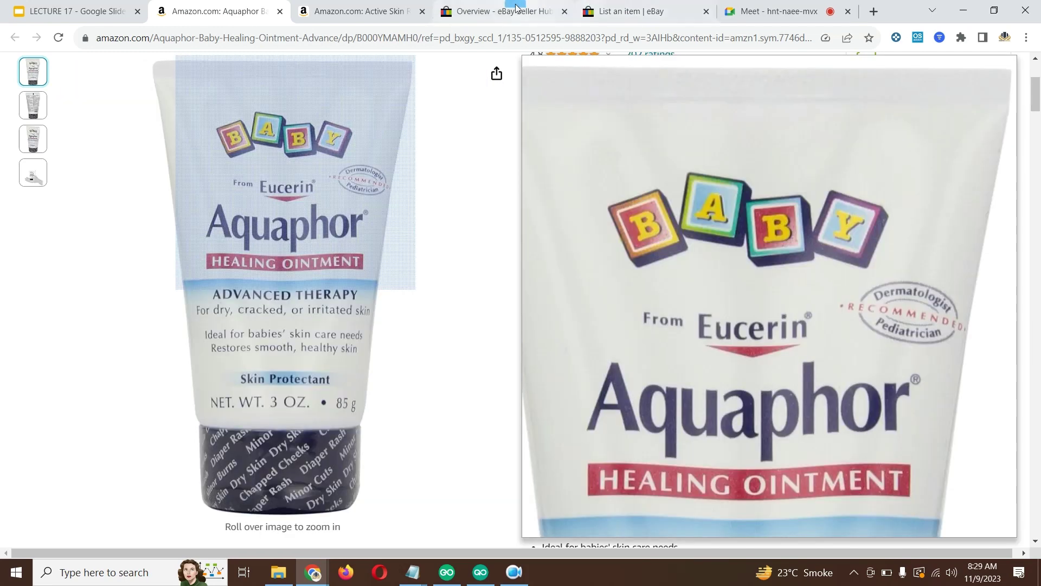
{"action": "left_click", "coordinate": [530, 9]}
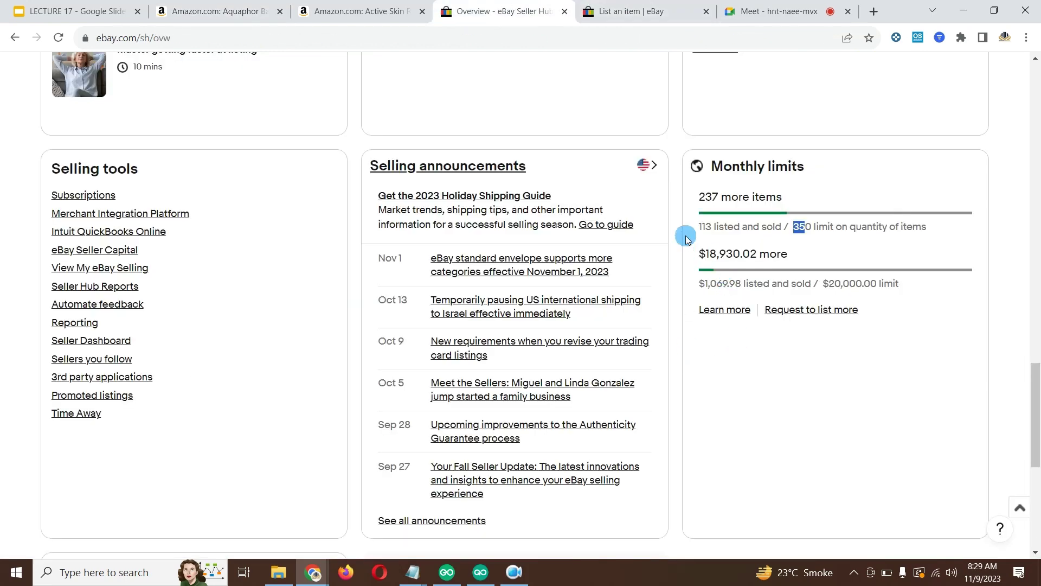
Review the instruction points in the LECTURE 17 slides, and revisit both Amazon product pages as listing examples.
{"action": "left_click", "coordinate": [86, 15]}
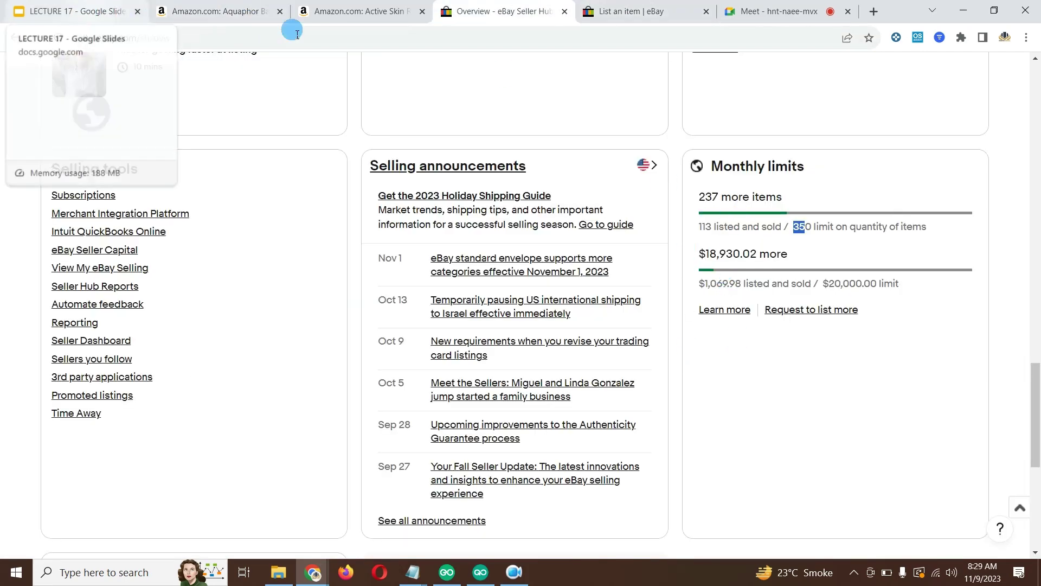
{"action": "left_click", "coordinate": [96, 21]}
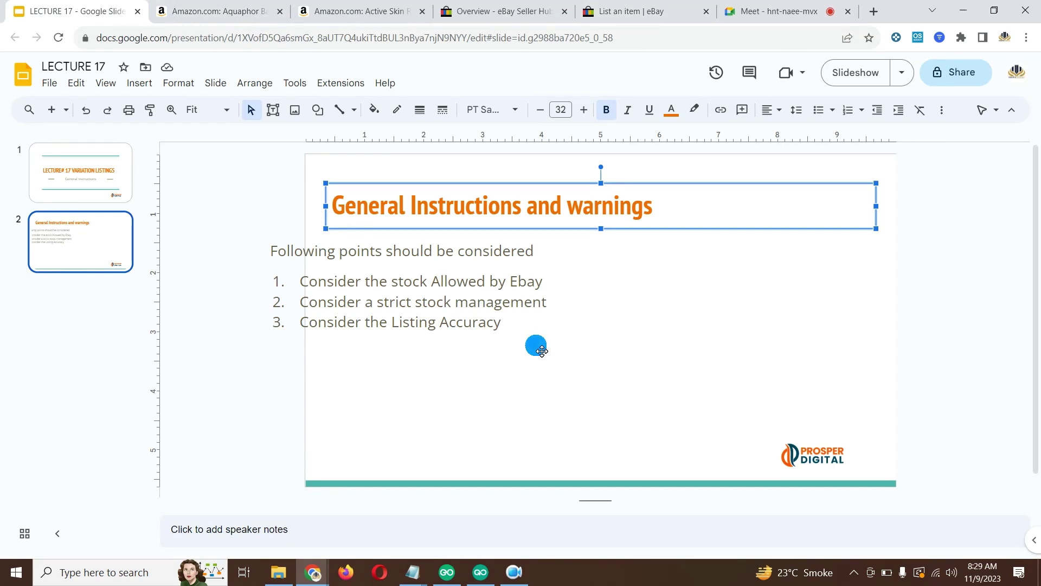
{"action": "left_click", "coordinate": [230, 14]}
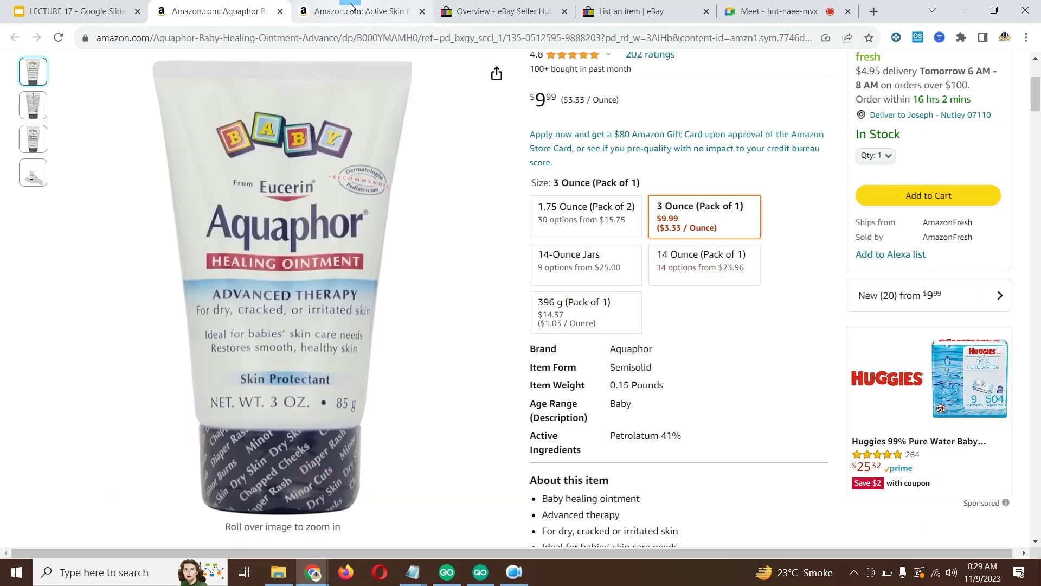
{"action": "left_click", "coordinate": [374, 12]}
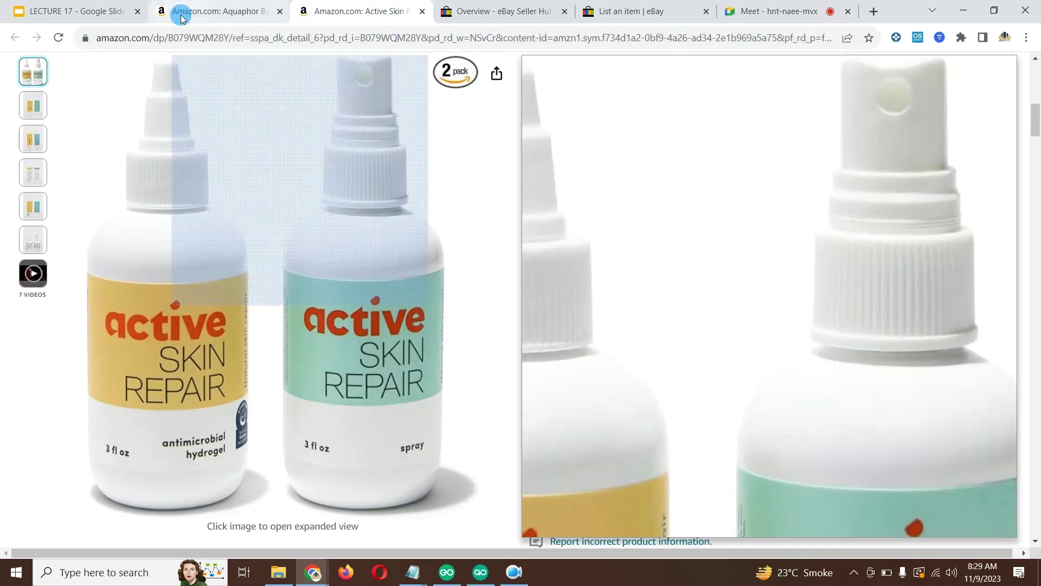
{"action": "left_click", "coordinate": [179, 12]}
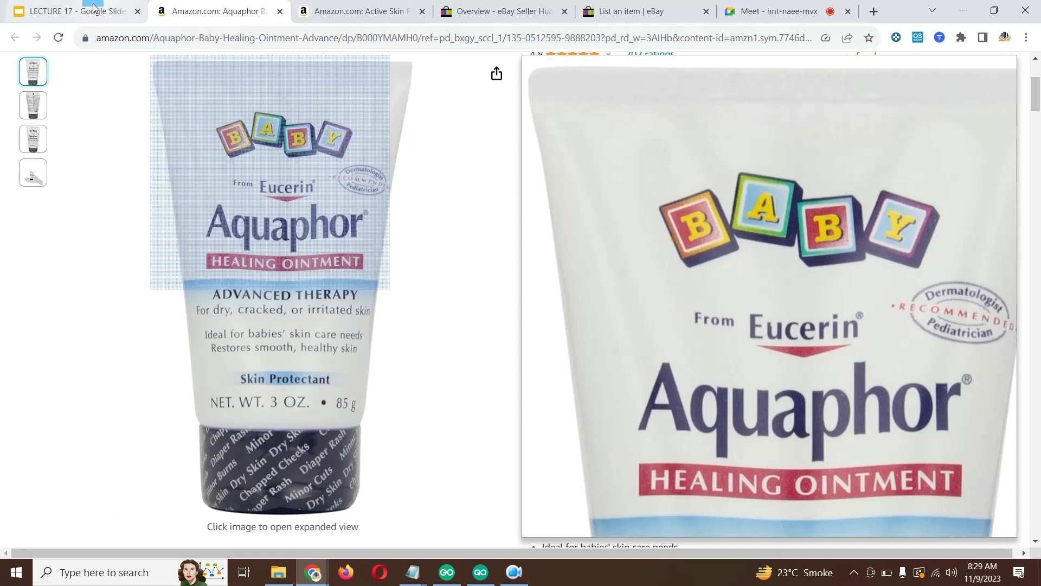
On the General Instructions and warnings slide, move the numbered-list text box further left and highlight "Consider the stock Allowed" in the first point.
{"action": "left_click", "coordinate": [110, 16]}
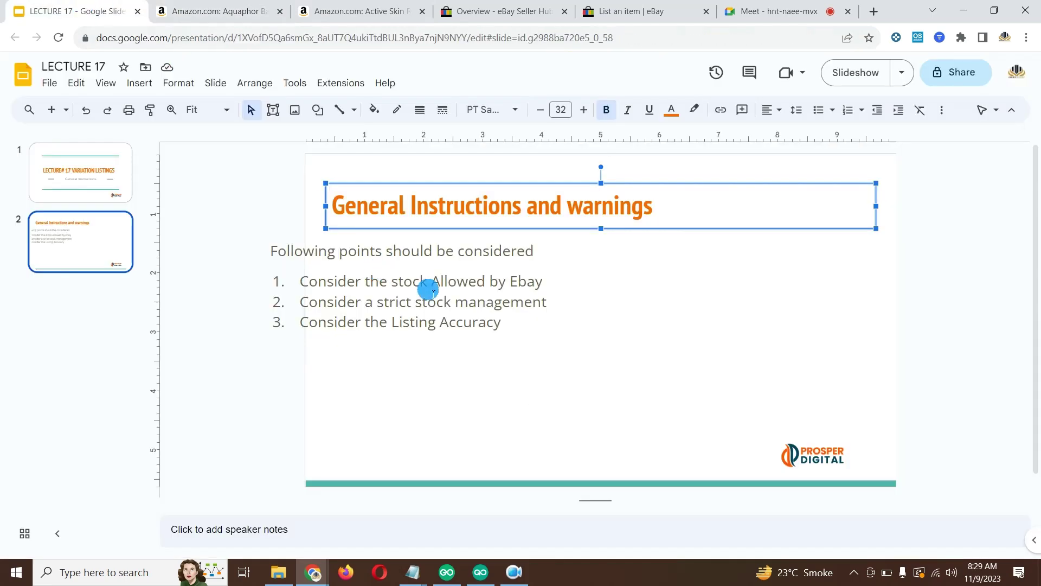
{"action": "left_click_drag", "start_coordinate": [555, 307], "coordinate": [619, 290]}
{"action": "left_click", "coordinate": [813, 196]}
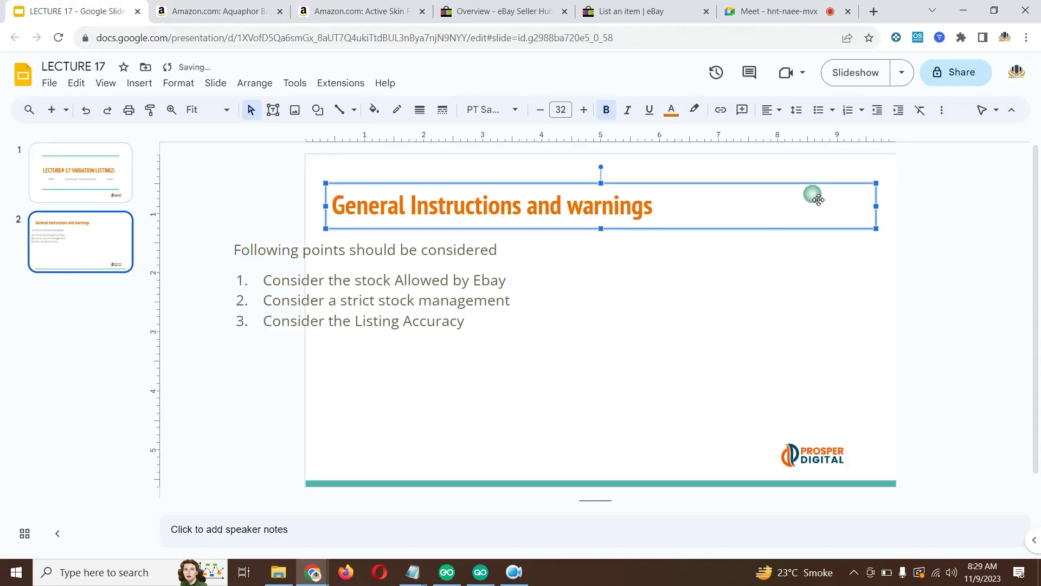
{"action": "left_click_drag", "start_coordinate": [460, 281], "coordinate": [734, 221]}
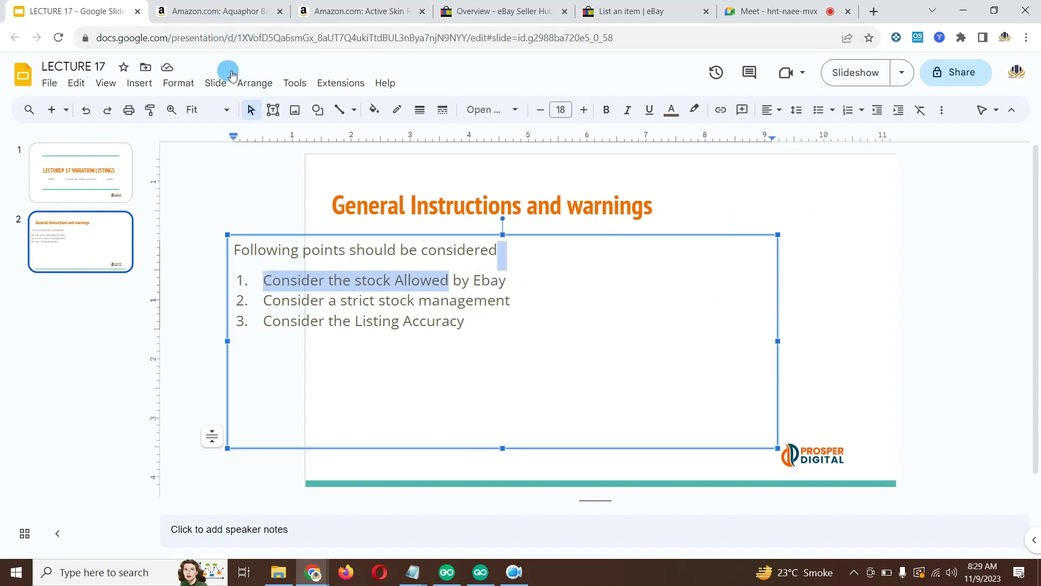
Examine the price, availability and size options of the 3 Ounce (Pack of 1) Aquaphor ointment on Amazon.
{"action": "left_click", "coordinate": [234, 11]}
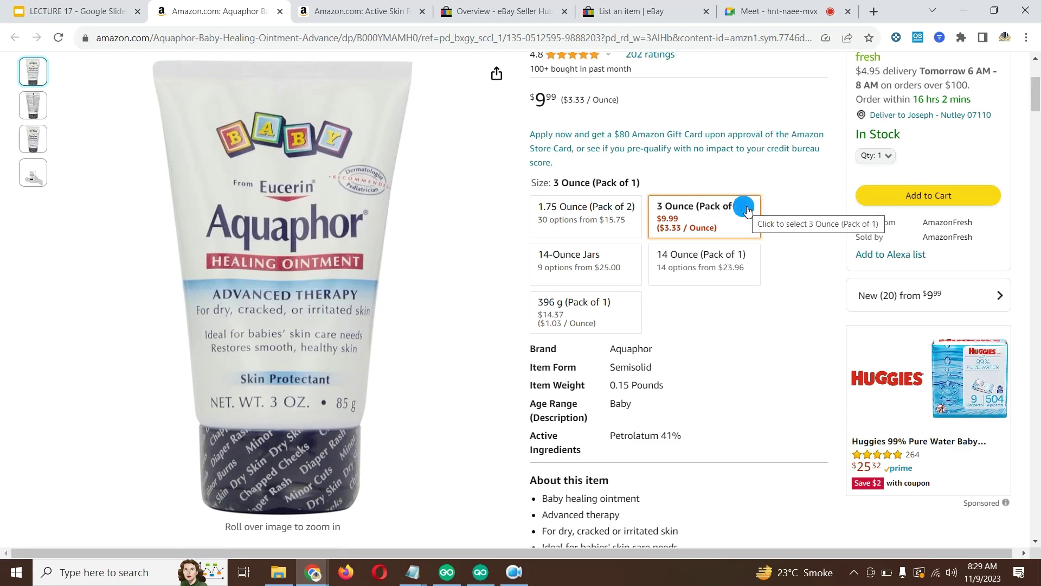
{"action": "left_click", "coordinate": [744, 208]}
{"action": "left_click", "coordinate": [599, 420]}
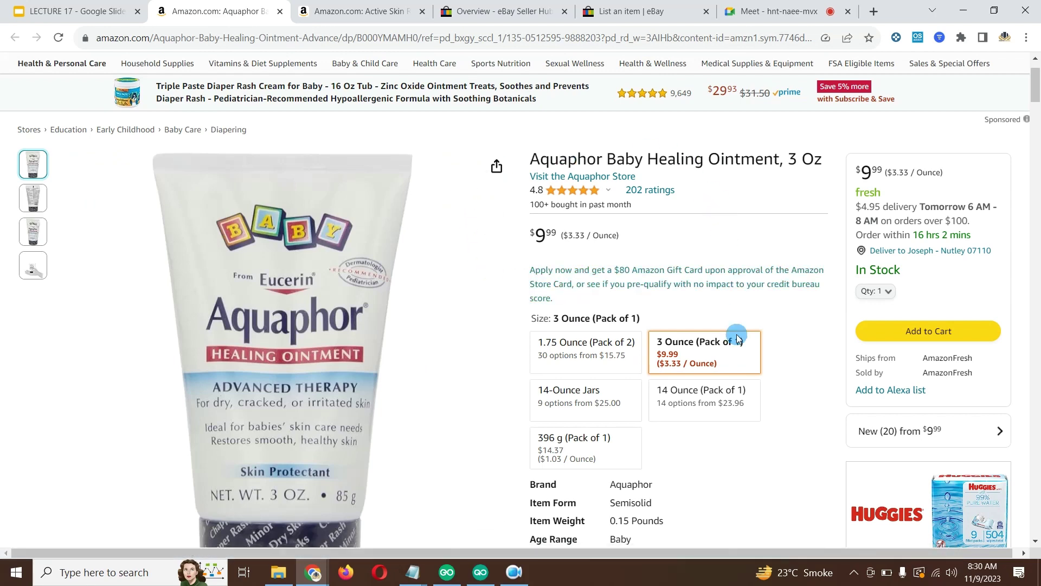
{"action": "left_click", "coordinate": [847, 315]}
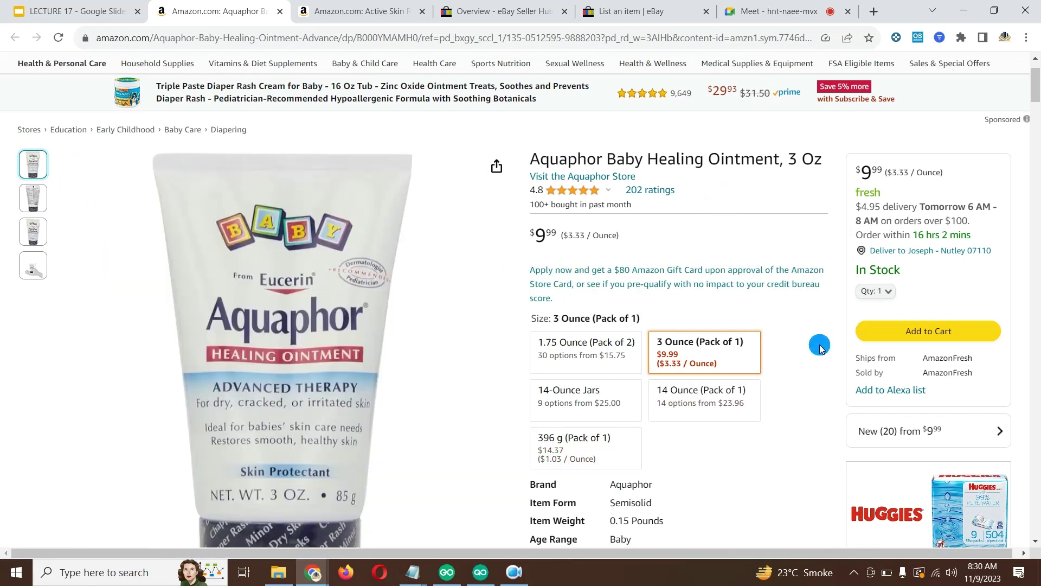
{"action": "scroll", "coordinate": [820, 347], "scroll_direction": "down", "scroll_amount": 4}
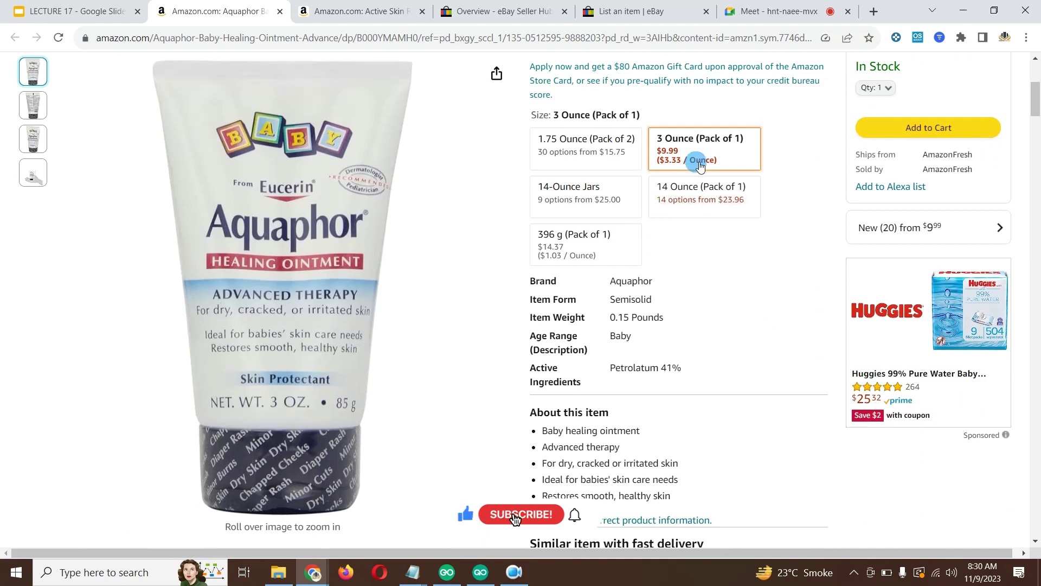
{"action": "scroll", "coordinate": [715, 274], "scroll_direction": "up", "scroll_amount": 3}
{"action": "scroll", "coordinate": [714, 274], "scroll_direction": "up", "scroll_amount": 1}
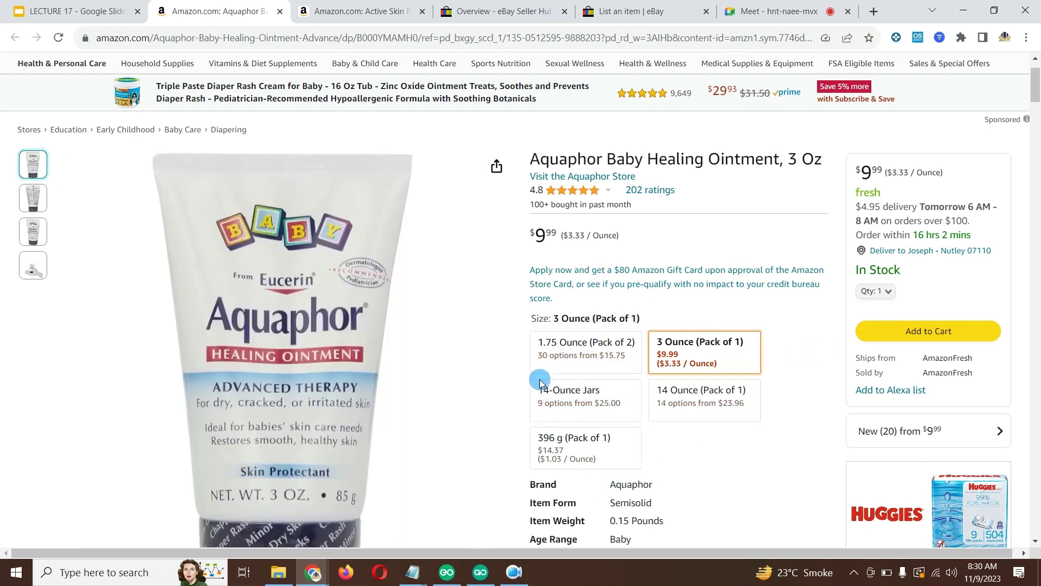
Glance at the instruction slide, and preview the Aquaphor 14-Ounce Jars, 1.75 Ounce (Pack of 2) and 14 Ounce (Pack of 1) variations on Amazon.
{"action": "left_click", "coordinate": [76, 12]}
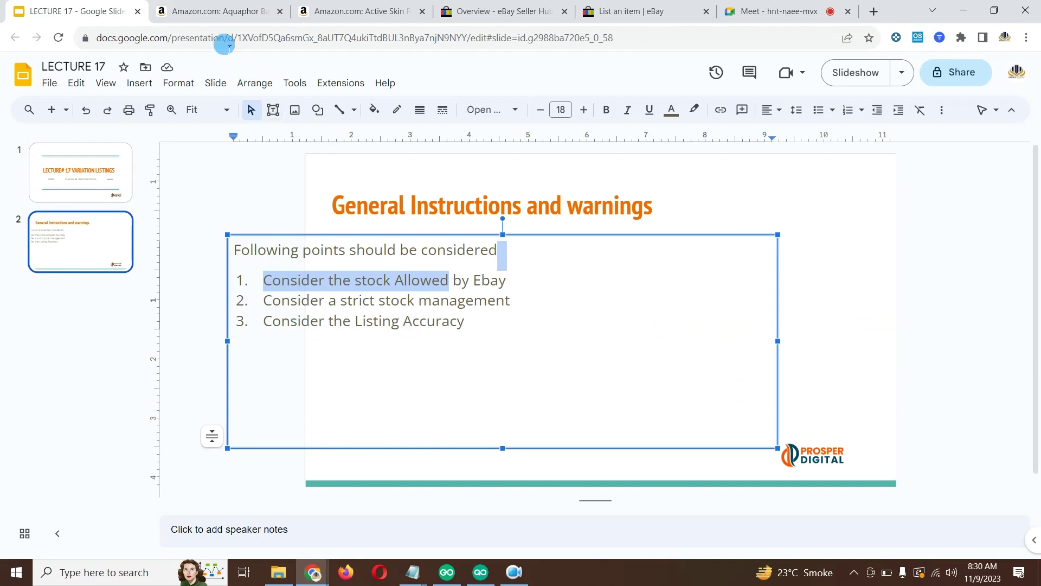
{"action": "left_click", "coordinate": [219, 13]}
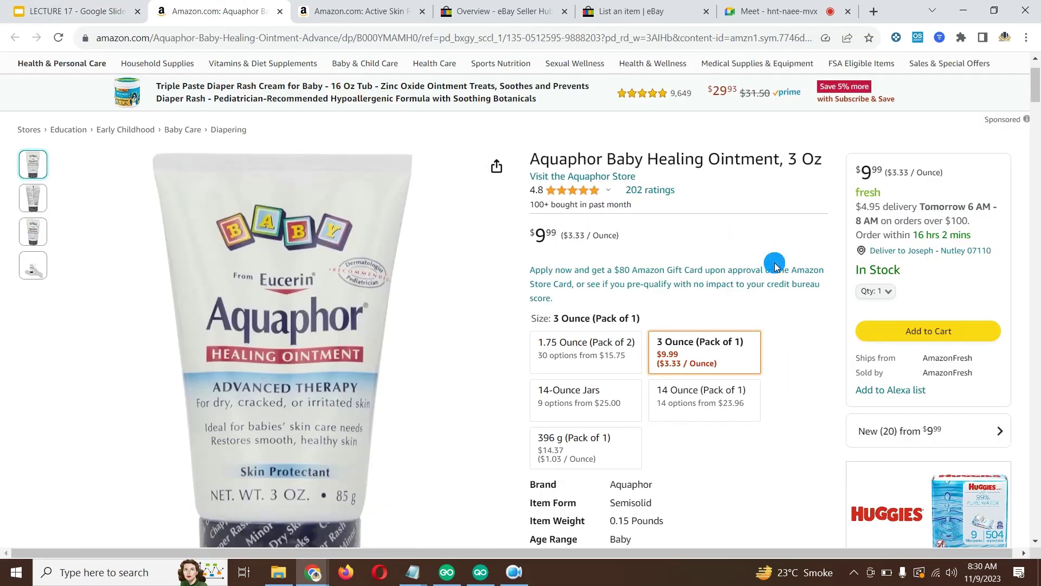
{"action": "scroll", "coordinate": [774, 264], "scroll_direction": "down", "scroll_amount": 2}
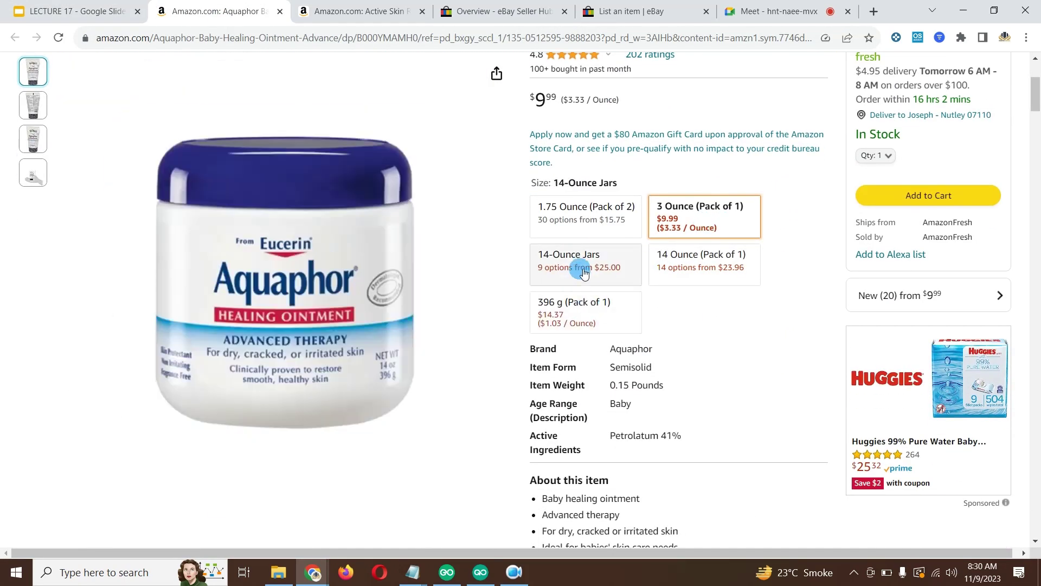
{"action": "left_click", "coordinate": [661, 193]}
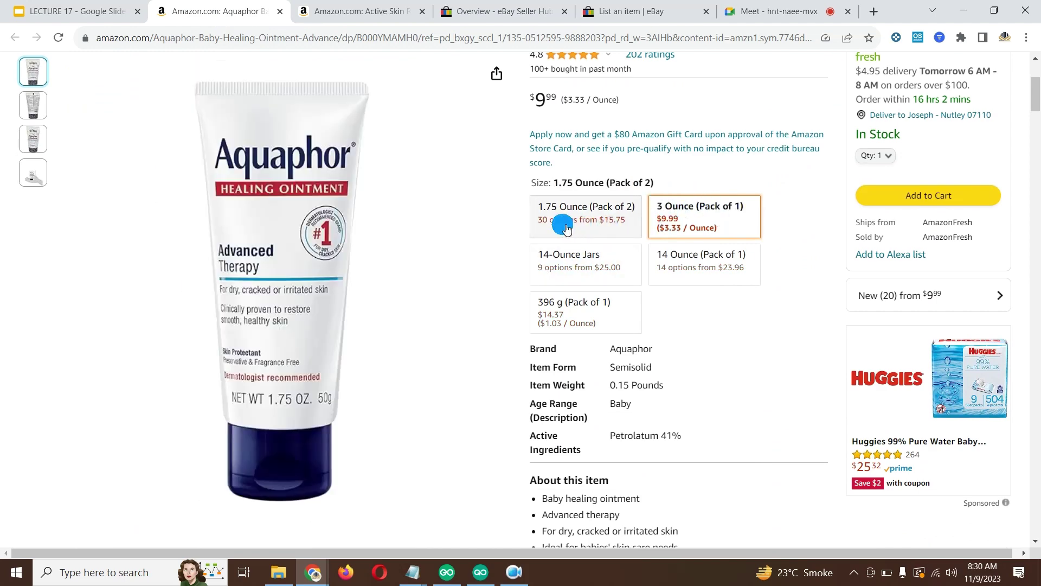
{"action": "left_click", "coordinate": [566, 229]}
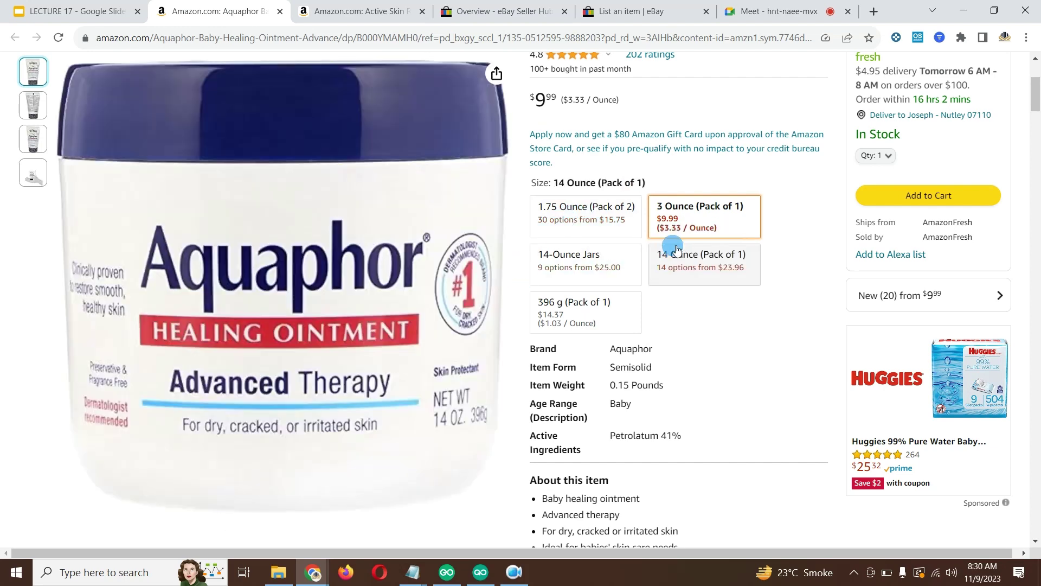
{"action": "scroll", "coordinate": [715, 292], "scroll_direction": "up", "scroll_amount": 4}
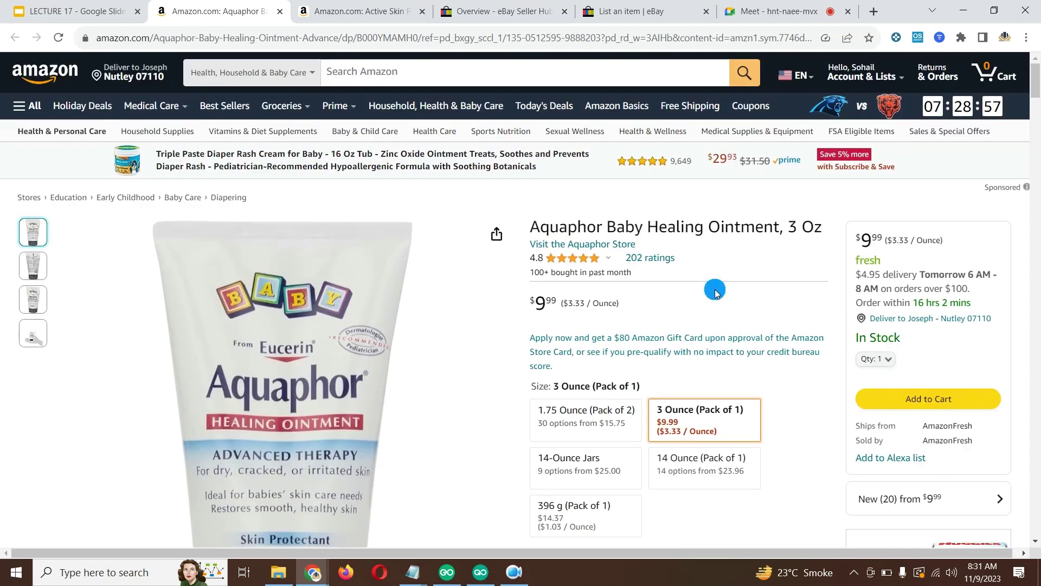
Switch from the Amazon product page to the eBay Seller Hub overview and look over its Listings, Orders and Sales sections.
{"action": "scroll", "coordinate": [715, 291], "scroll_direction": "down", "scroll_amount": 2}
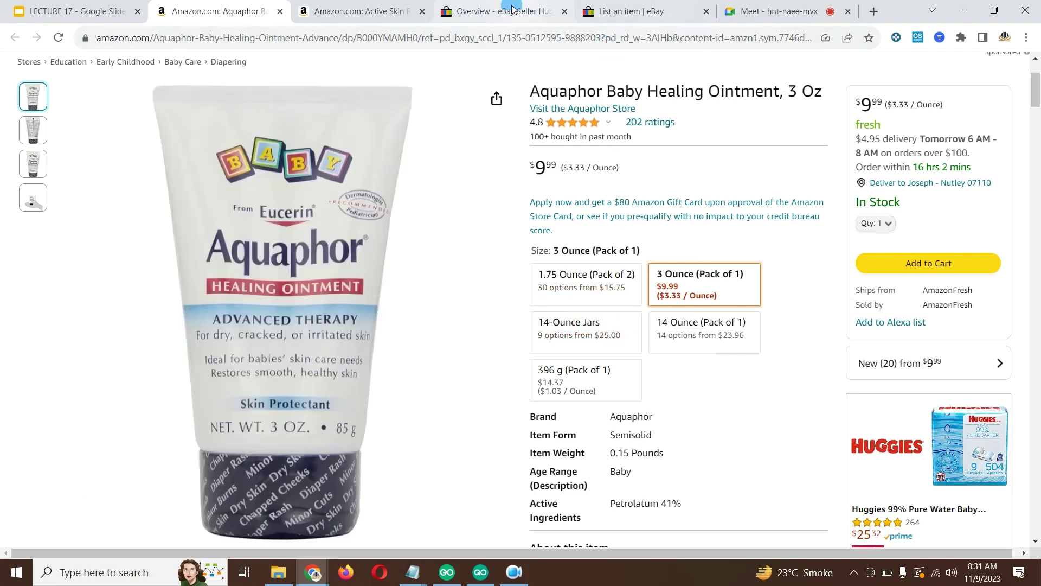
{"action": "left_click", "coordinate": [499, 11]}
{"action": "scroll", "coordinate": [532, 287], "scroll_direction": "up", "scroll_amount": 15}
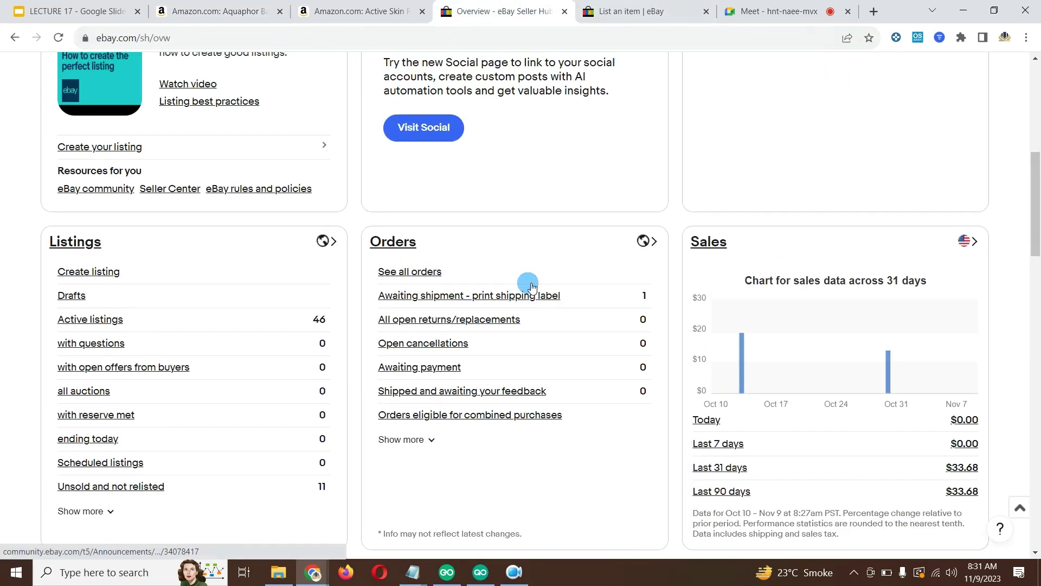
{"action": "scroll", "coordinate": [103, 297], "scroll_direction": "down", "scroll_amount": 4}
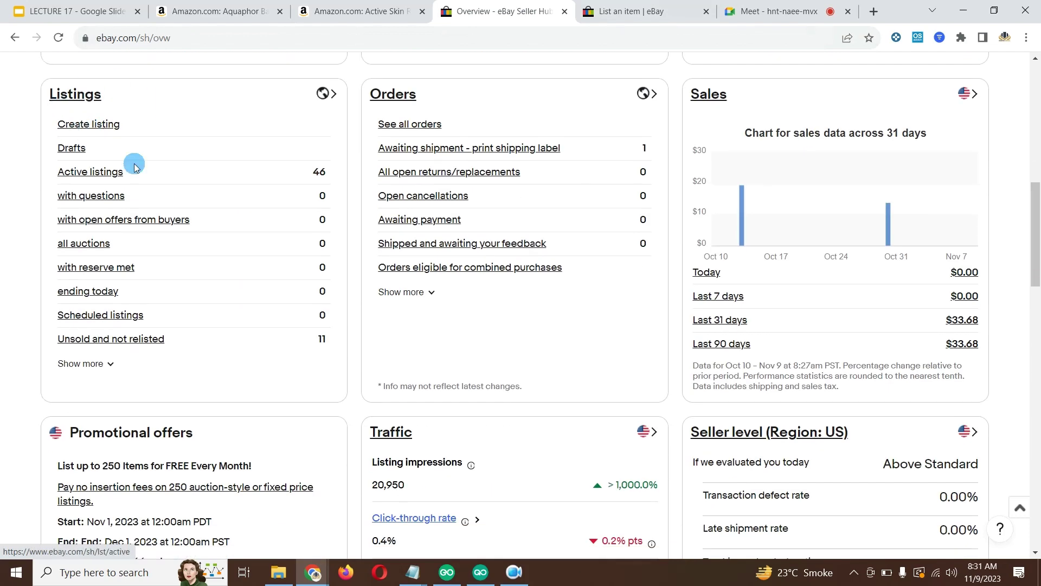
{"action": "scroll", "coordinate": [116, 172], "scroll_direction": "up", "scroll_amount": 10}
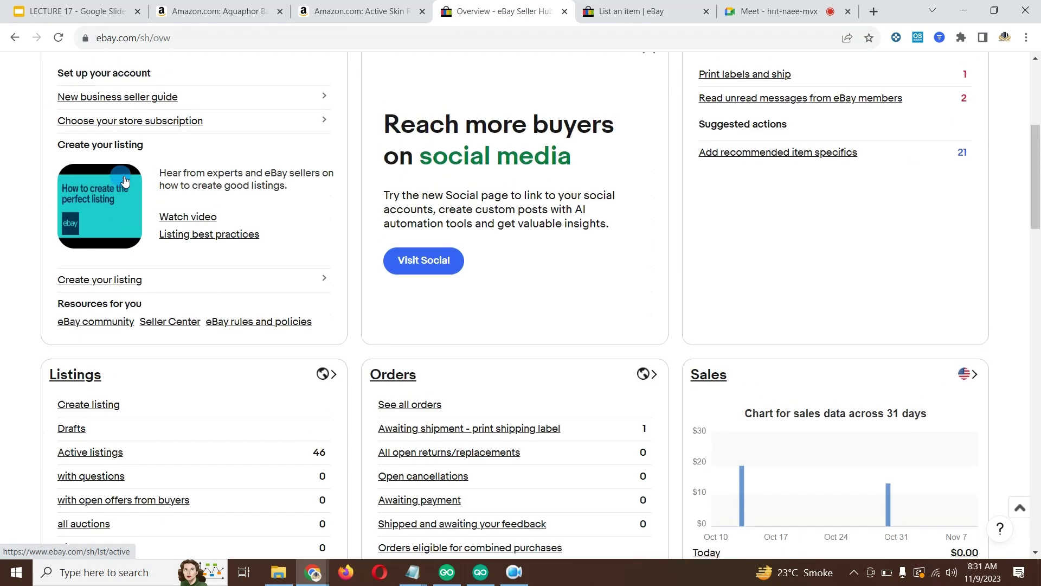
From the Seller Hub's active listings page, start creating a single listing.
{"action": "mouse_move", "coordinate": [200, 174]}
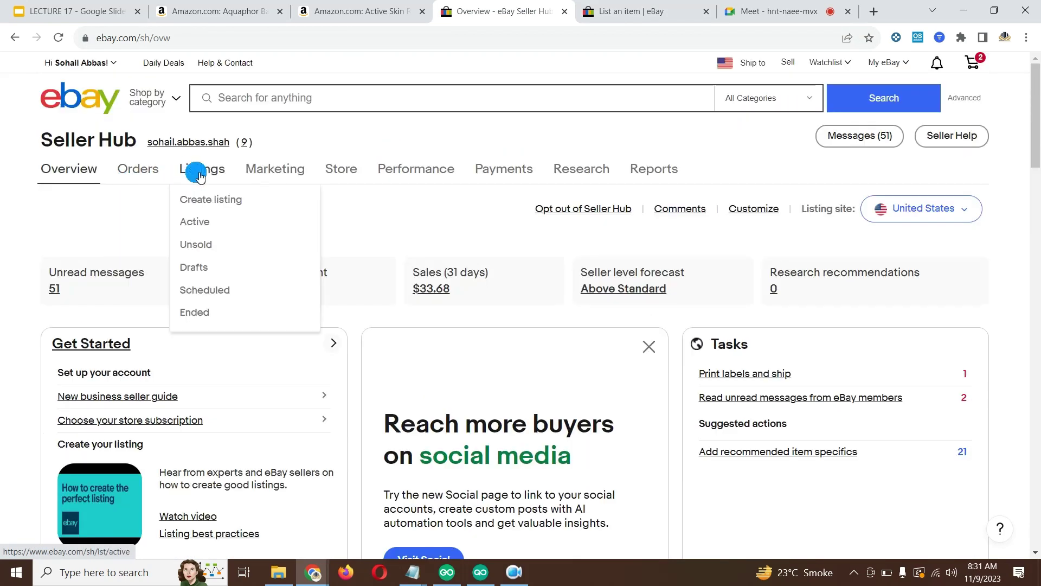
{"action": "left_click", "coordinate": [209, 206]}
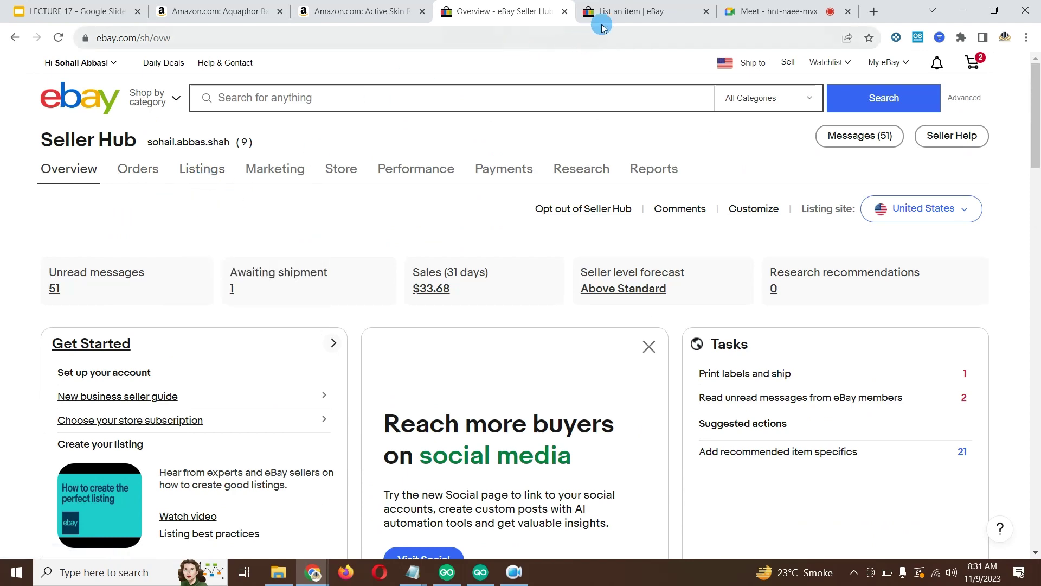
{"action": "left_click", "coordinate": [545, 13]}
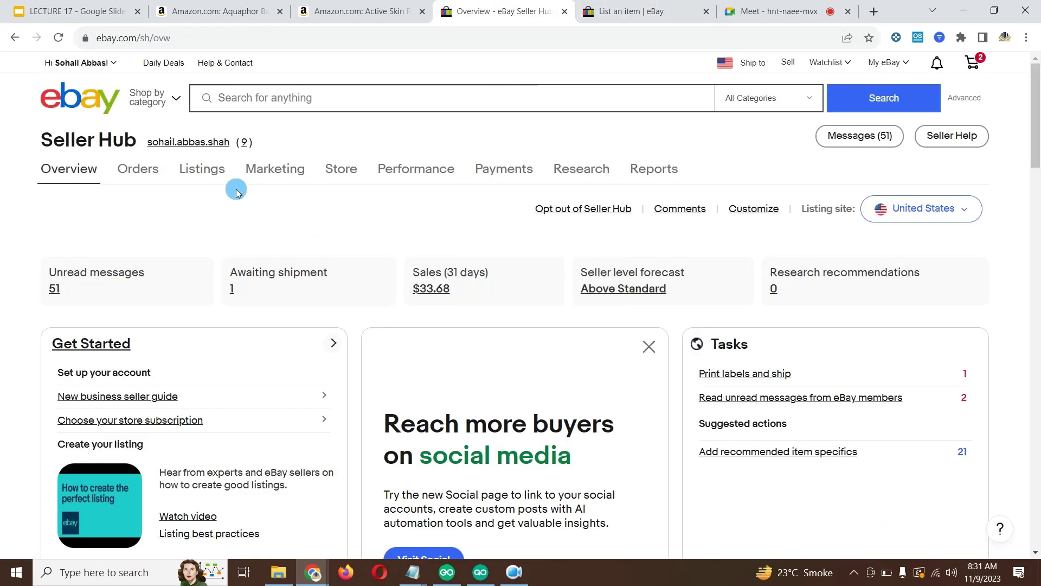
{"action": "left_click", "coordinate": [191, 168]}
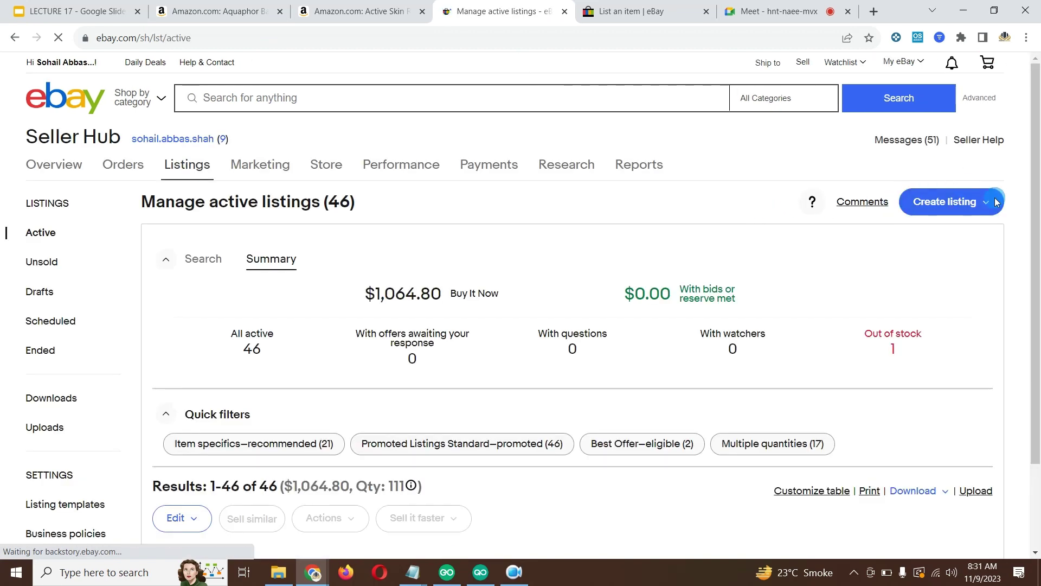
{"action": "left_click", "coordinate": [996, 201]}
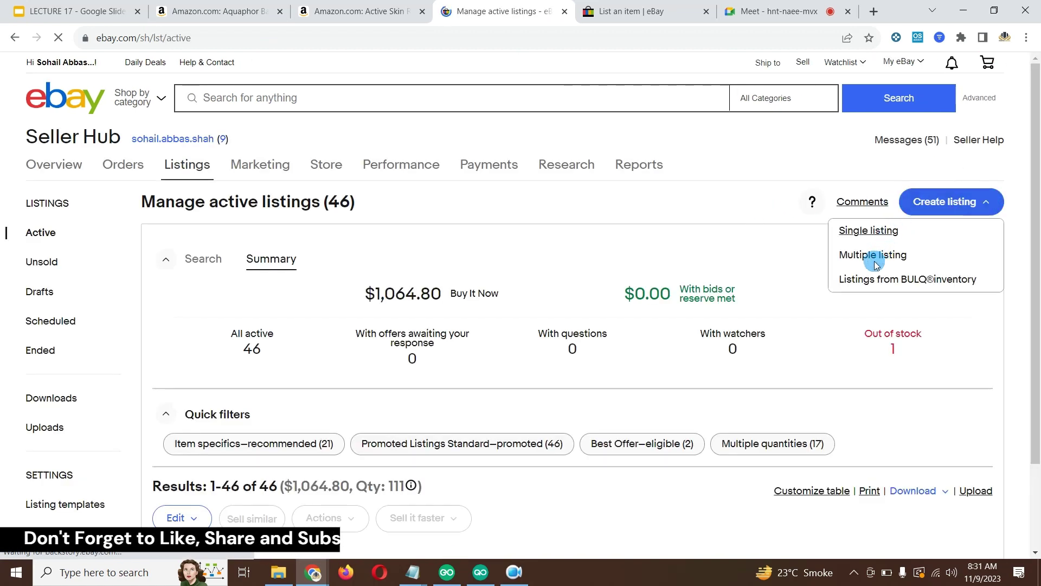
{"action": "left_click", "coordinate": [870, 230]}
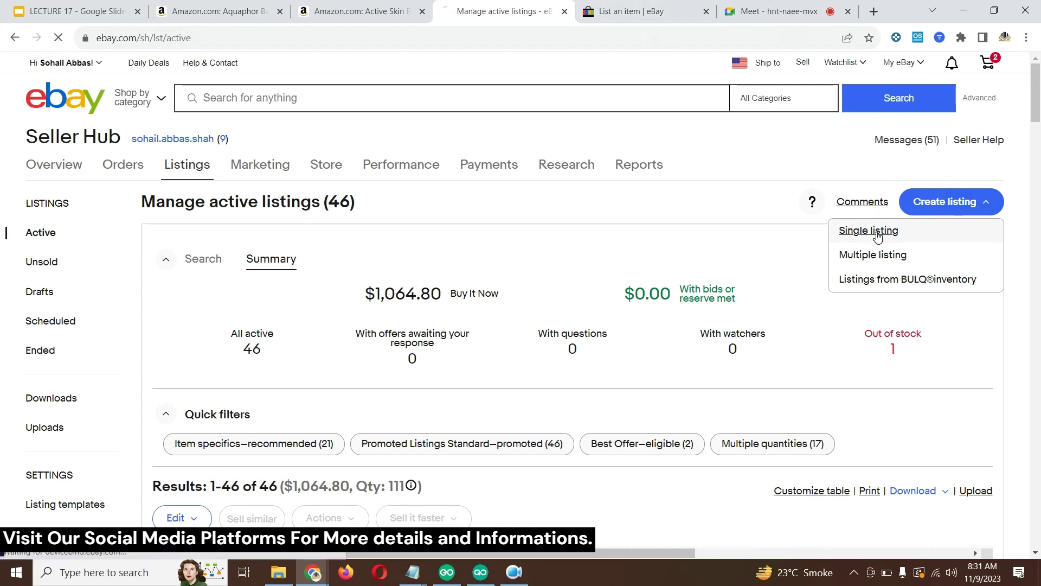
Close the duplicate eBay listing page and the Amazon Active Skin Repair product page.
{"action": "left_click", "coordinate": [637, 6]}
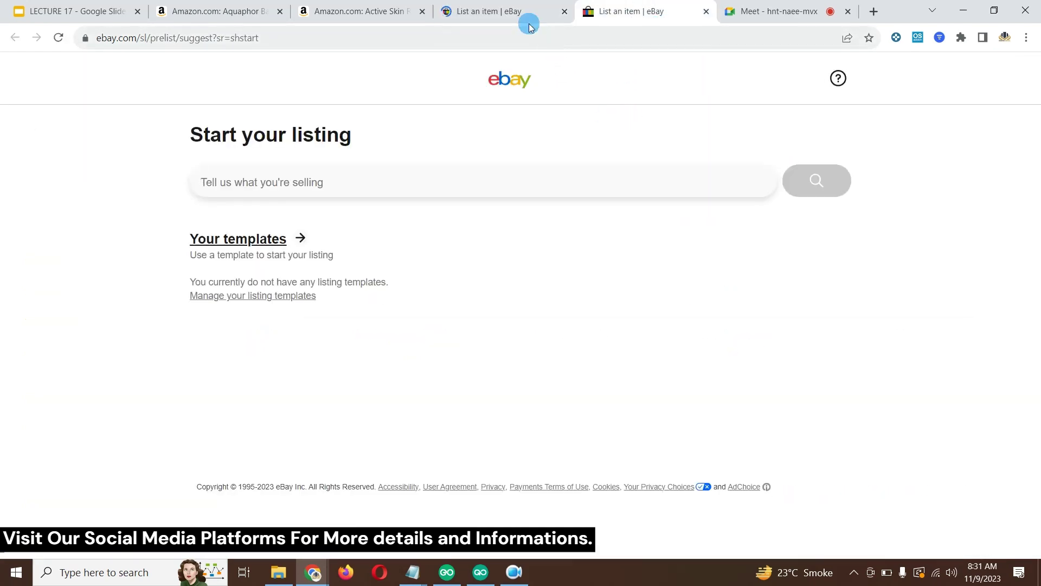
{"action": "left_click", "coordinate": [518, 9]}
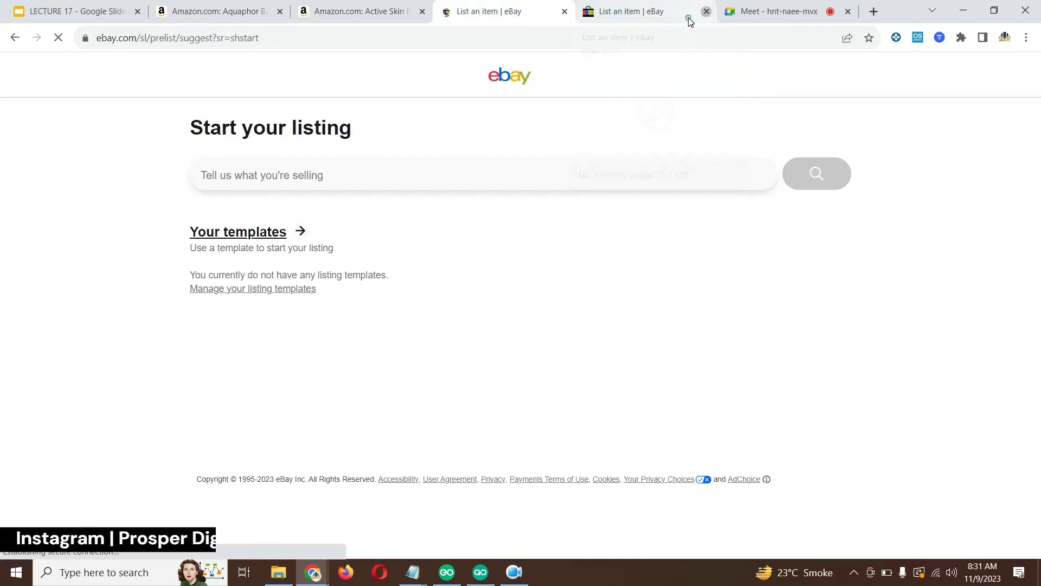
{"action": "left_click", "coordinate": [347, 11]}
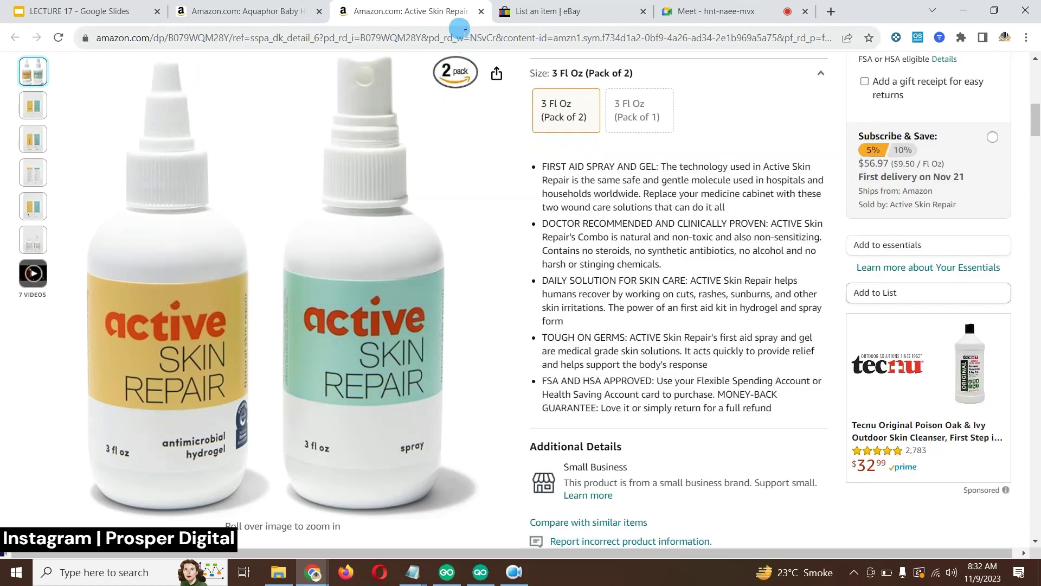
{"action": "left_click", "coordinate": [481, 11]}
Copy the product title "Aquaphor Baby Healing Ointment, 3 Oz" from its Amazon page.
{"action": "left_click", "coordinate": [261, 6]}
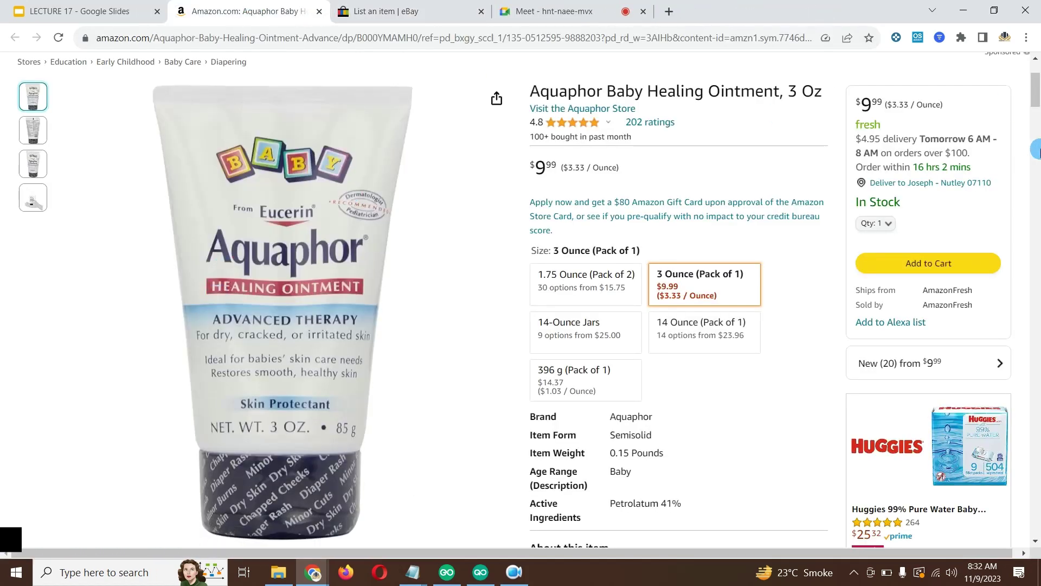
{"action": "scroll", "coordinate": [596, 250], "scroll_direction": "up", "scroll_amount": 3}
{"action": "scroll", "coordinate": [596, 250], "scroll_direction": "down", "scroll_amount": 3}
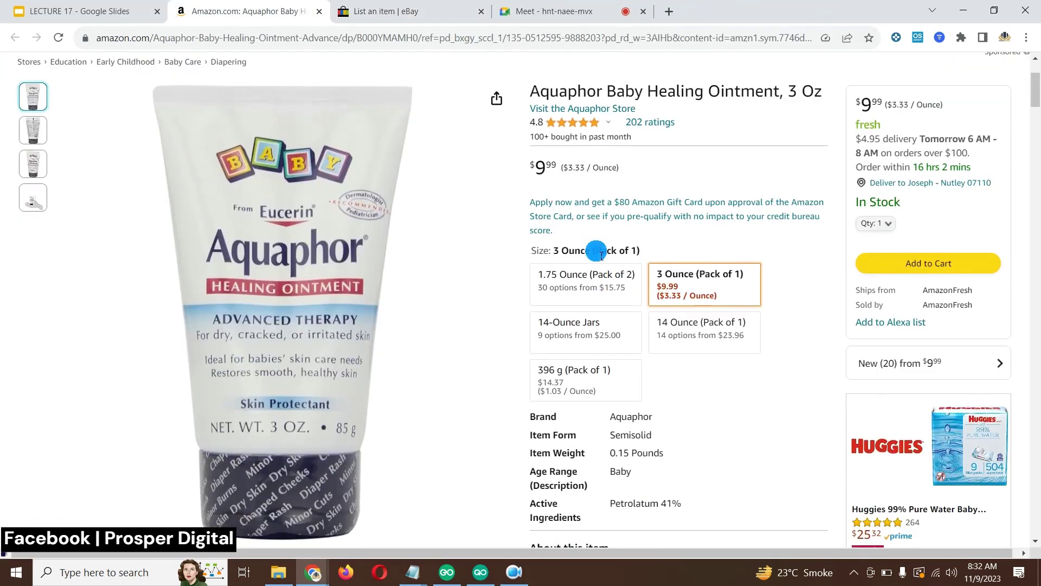
{"action": "scroll", "coordinate": [596, 251], "scroll_direction": "up", "scroll_amount": 1}
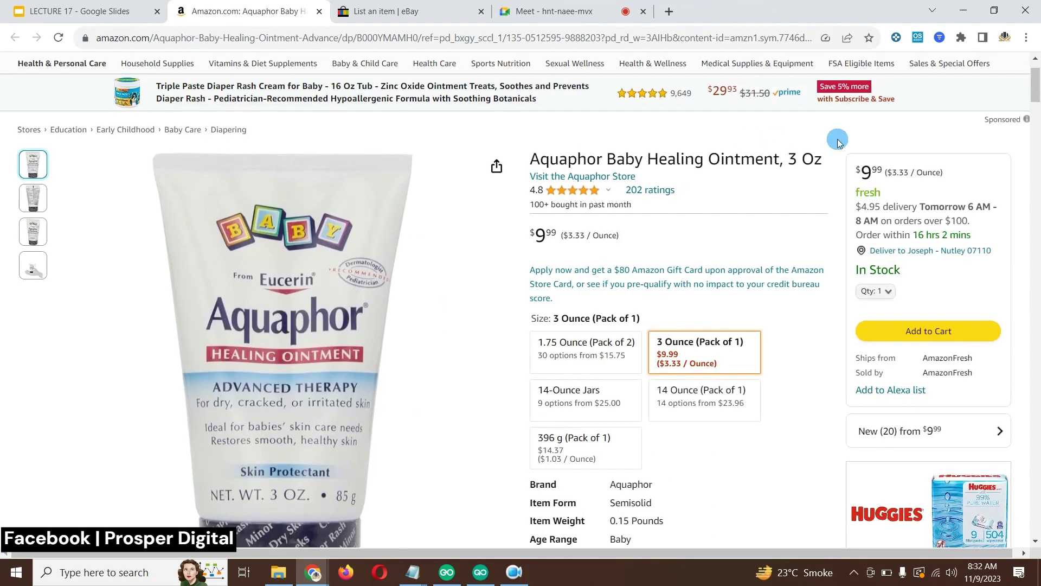
{"action": "left_click_drag", "start_coordinate": [522, 164], "coordinate": [821, 154]}
{"action": "right_click", "coordinate": [809, 156]}
{"action": "left_click", "coordinate": [819, 163]}
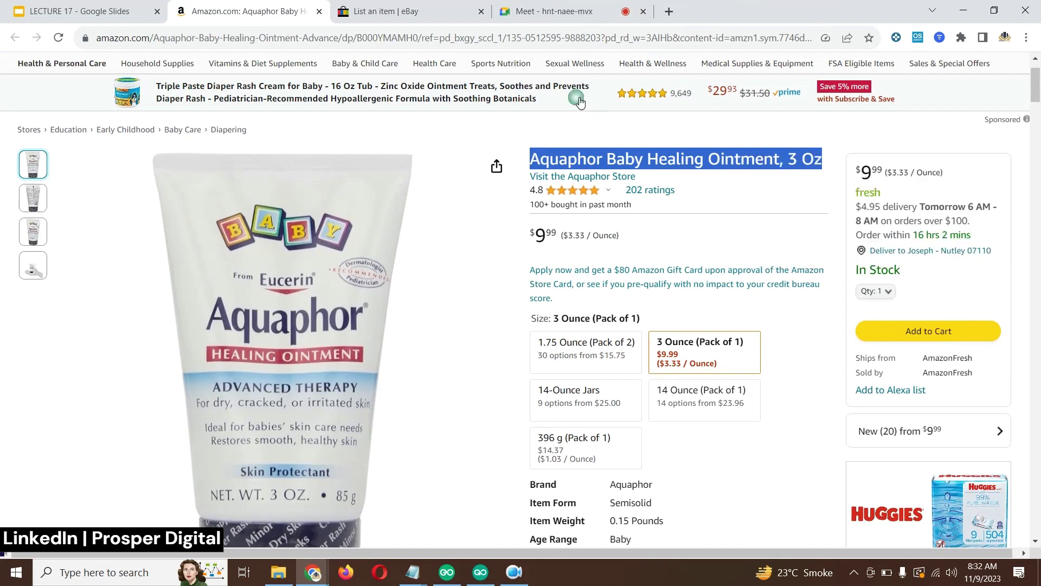
Paste the copied Aquaphor title as the item being sold on eBay's Start your listing page and search for it.
{"action": "left_click", "coordinate": [412, 12]}
{"action": "left_click", "coordinate": [395, 195]}
{"action": "right_click", "coordinate": [318, 190]}
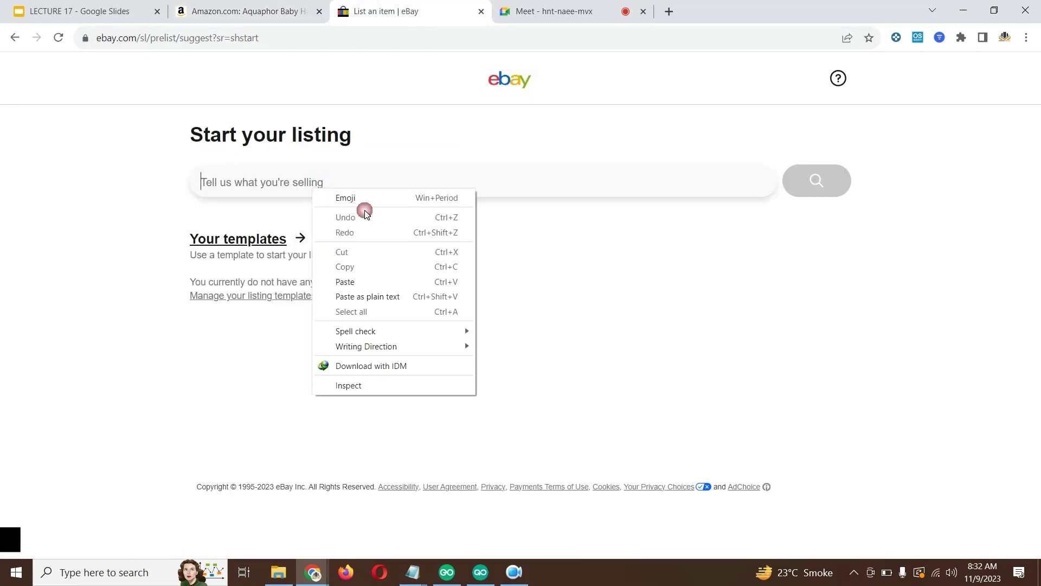
{"action": "left_click", "coordinate": [395, 260]}
{"action": "left_click", "coordinate": [836, 187]}
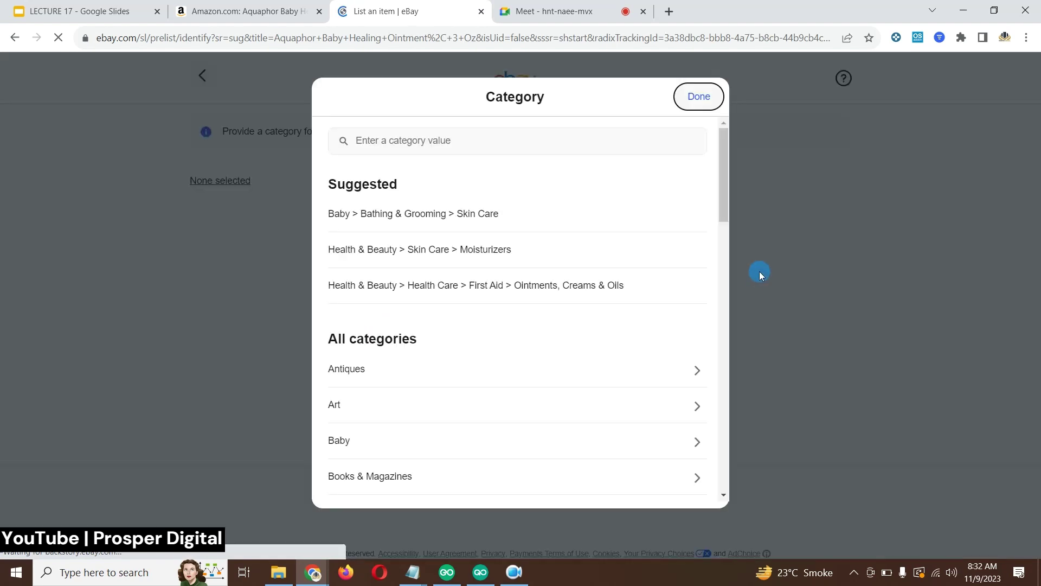
Compare the suggested eBay categories with the Amazon product page, and choose Baby > Bathing & Grooming > Skin Care.
{"action": "left_click", "coordinate": [247, 11]}
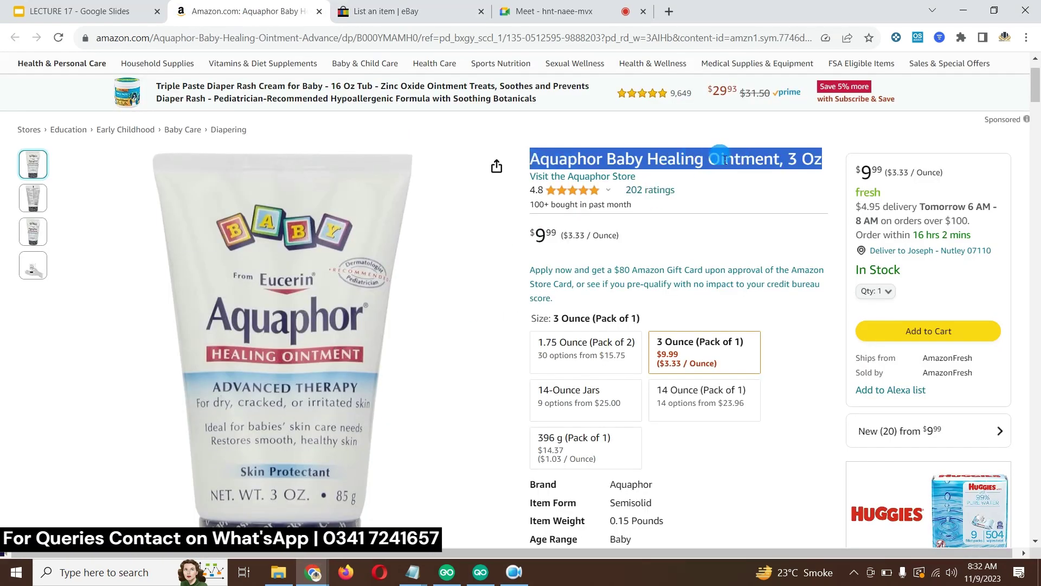
{"action": "left_click", "coordinate": [428, 10]}
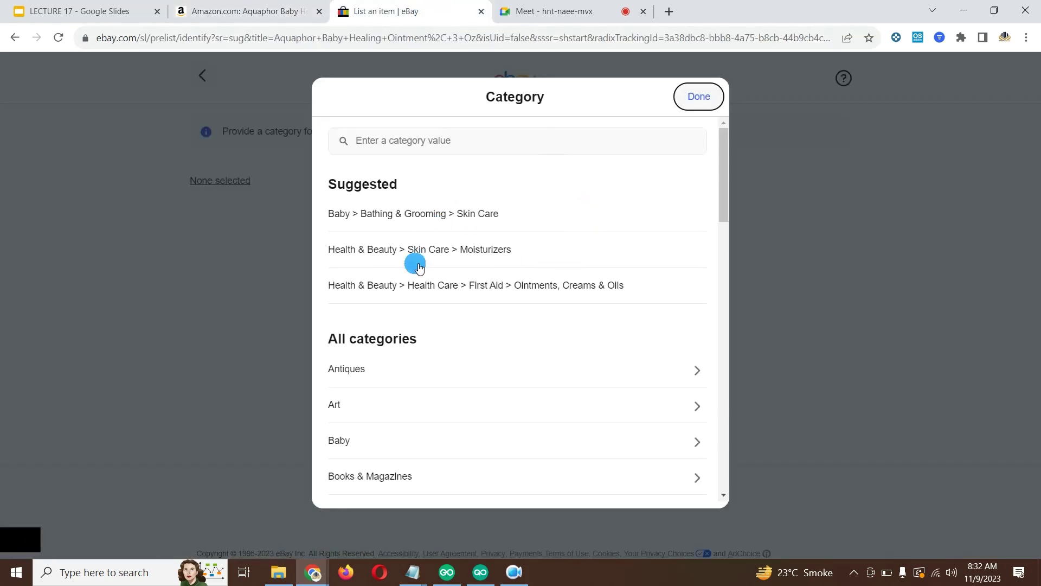
{"action": "left_click", "coordinate": [287, 13]}
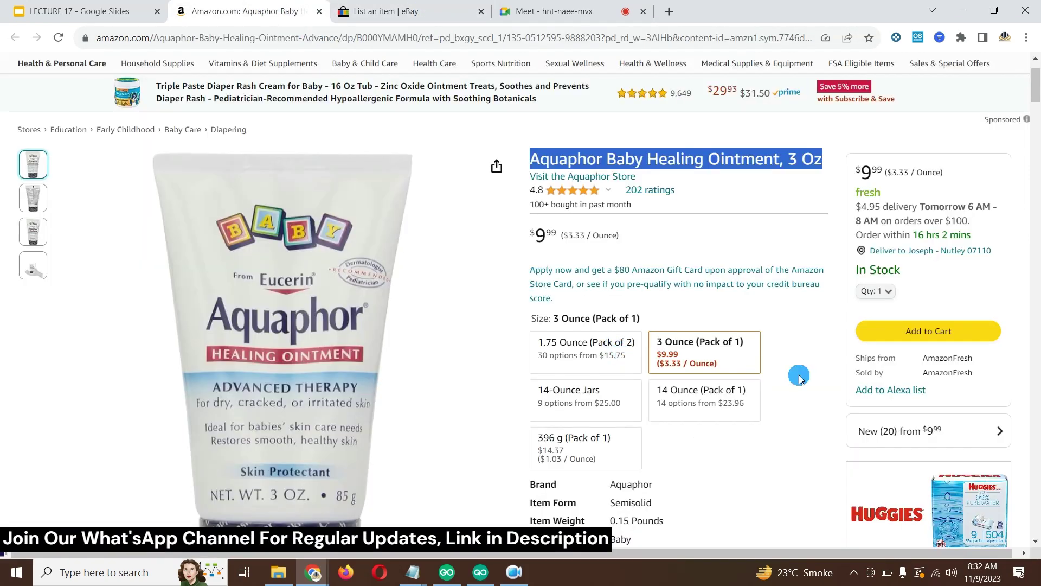
{"action": "scroll", "coordinate": [796, 378], "scroll_direction": "up", "scroll_amount": 1}
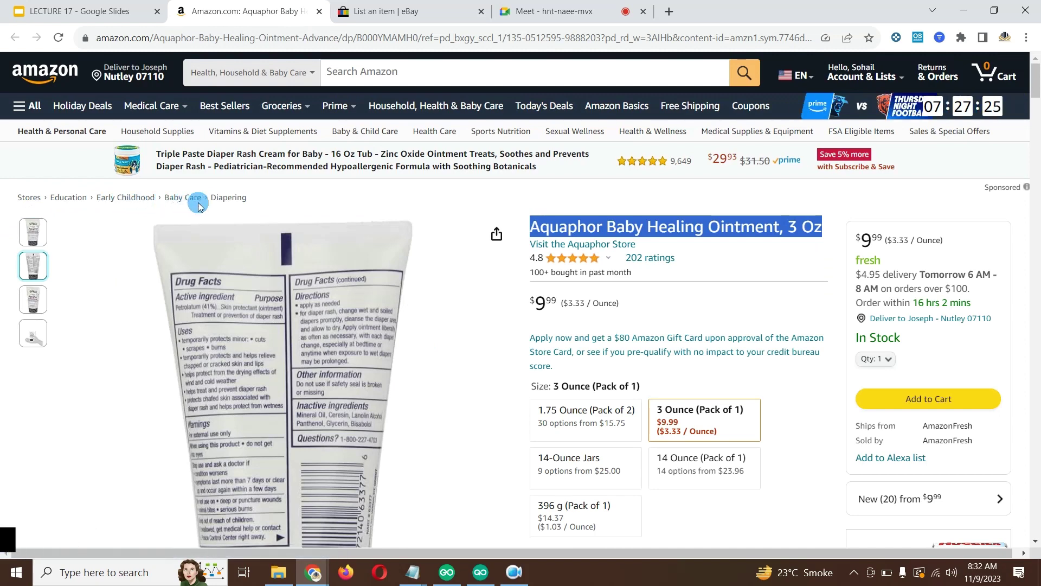
{"action": "left_click", "coordinate": [386, 12]}
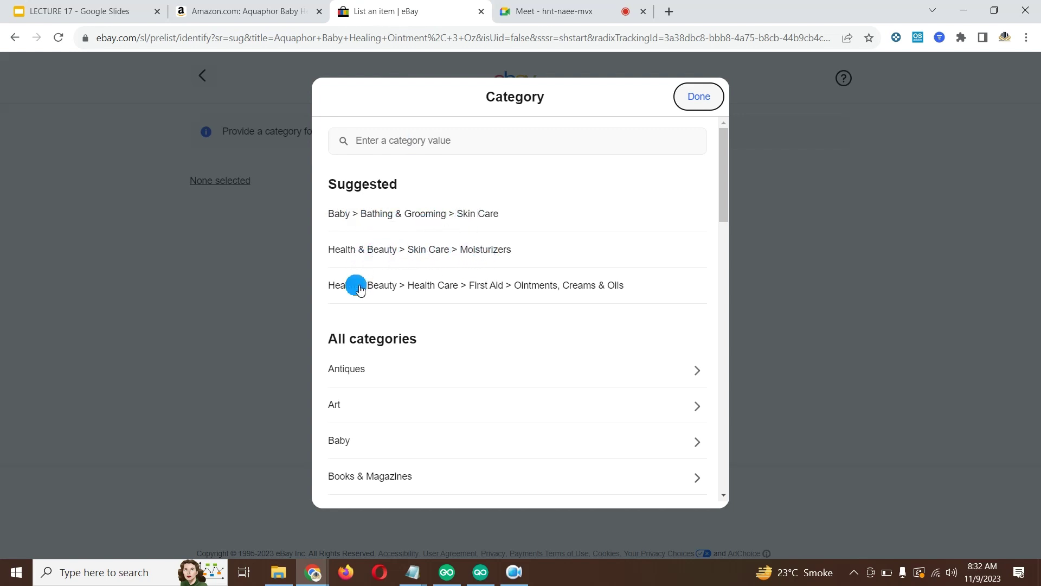
{"action": "left_click", "coordinate": [479, 216]}
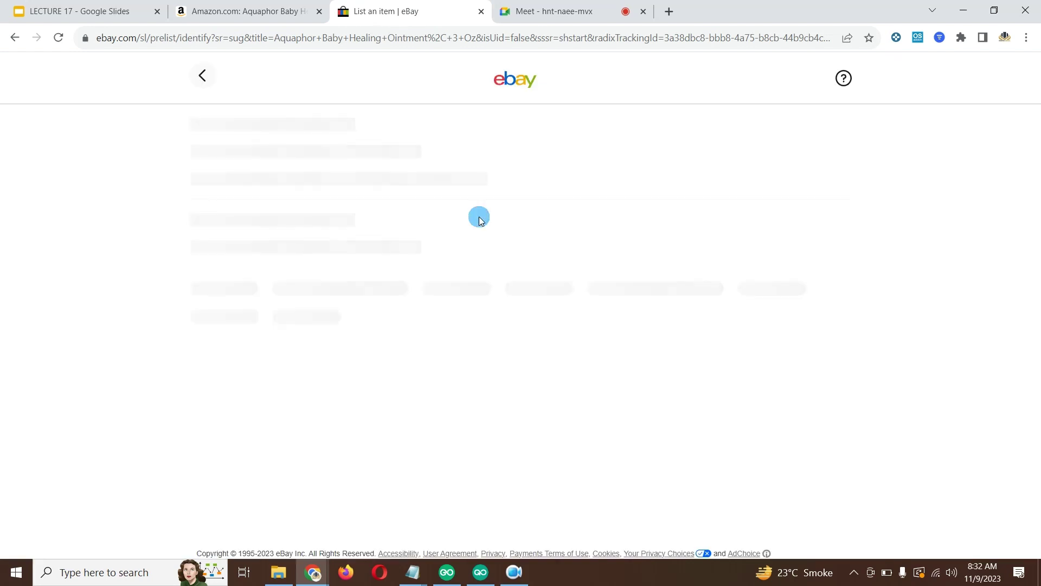
Check the Aquaphor category path, product details and size options on Amazon against the eBay match page, previewing the 1.75 Ounce (Pack of 2) size.
{"action": "left_click", "coordinate": [262, 13]}
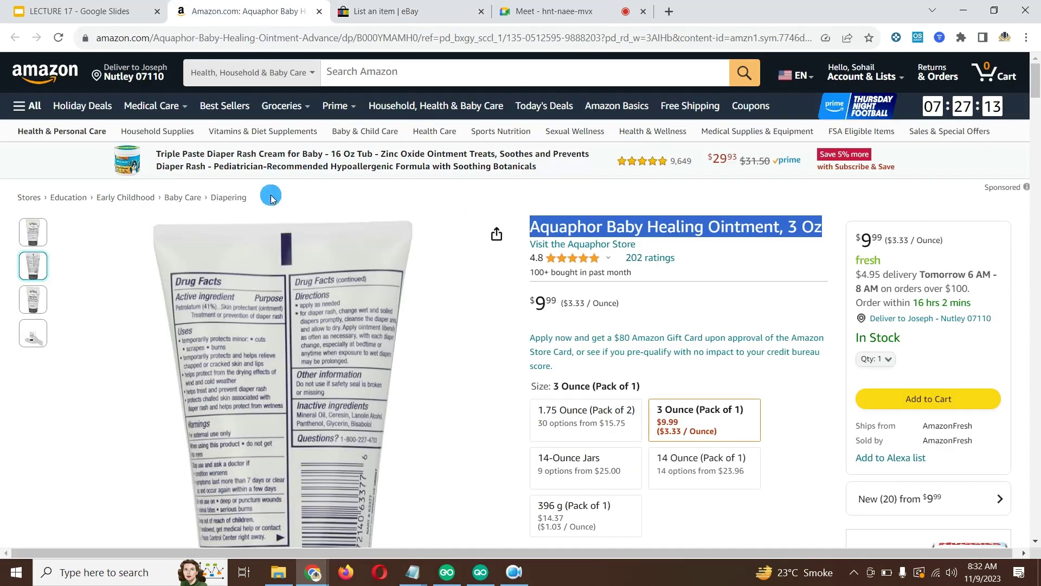
{"action": "left_click", "coordinate": [380, 11]}
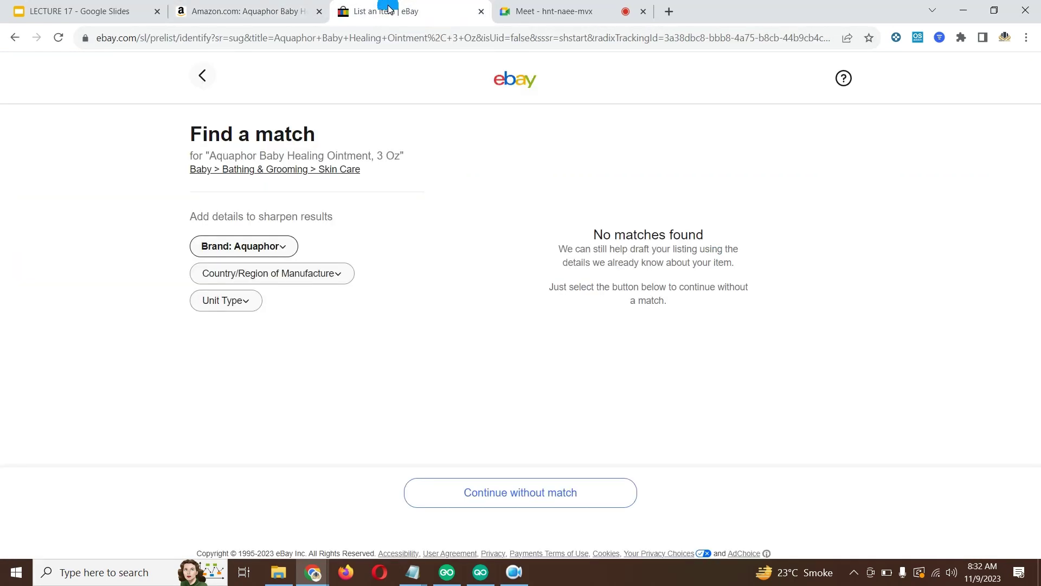
{"action": "left_click", "coordinate": [264, 16]}
{"action": "scroll", "coordinate": [596, 357], "scroll_direction": "down", "scroll_amount": 3}
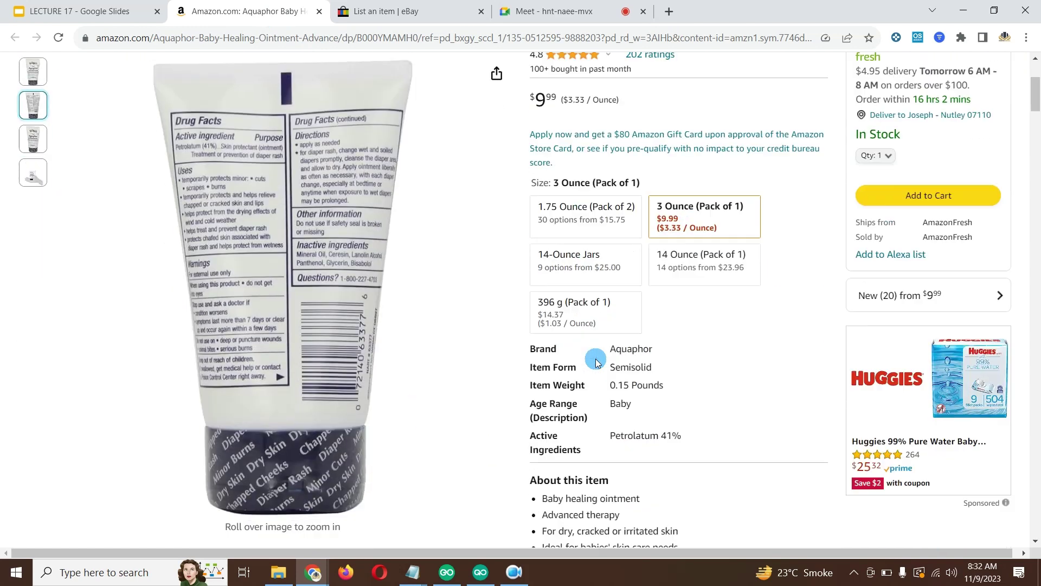
{"action": "left_click", "coordinate": [594, 228]}
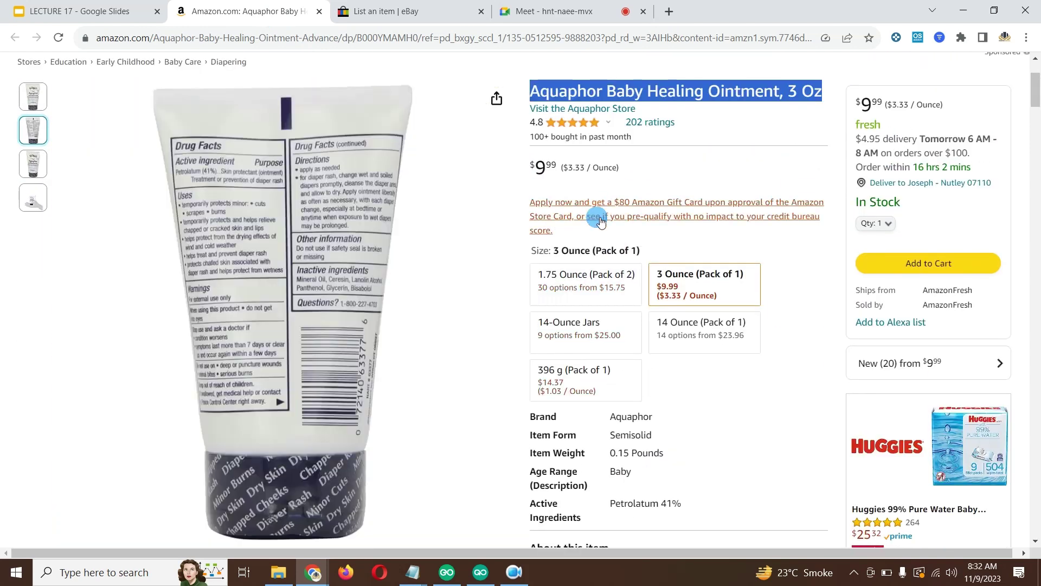
{"action": "left_click", "coordinate": [691, 277]}
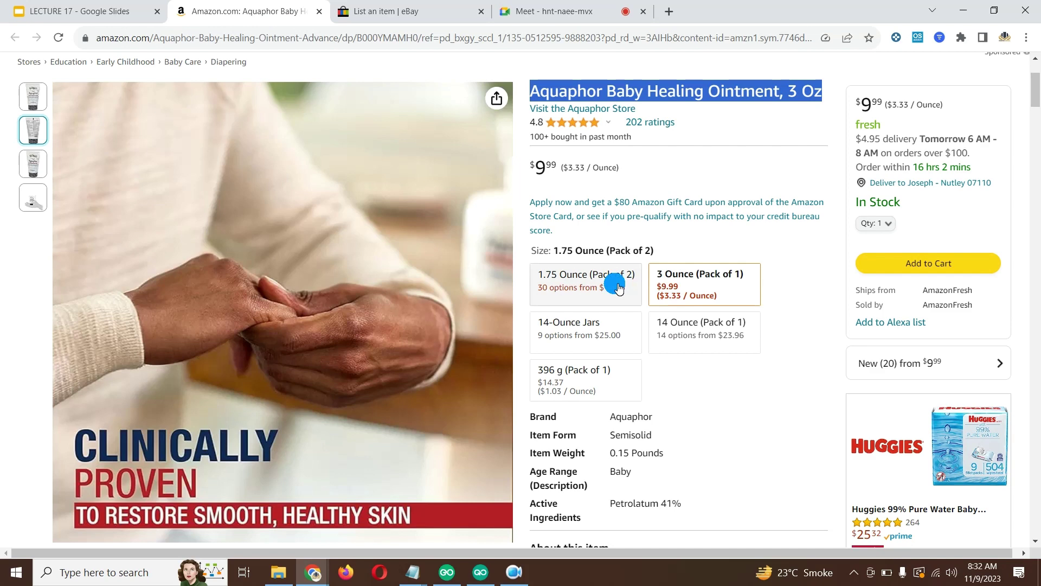
{"action": "left_click", "coordinate": [618, 287]}
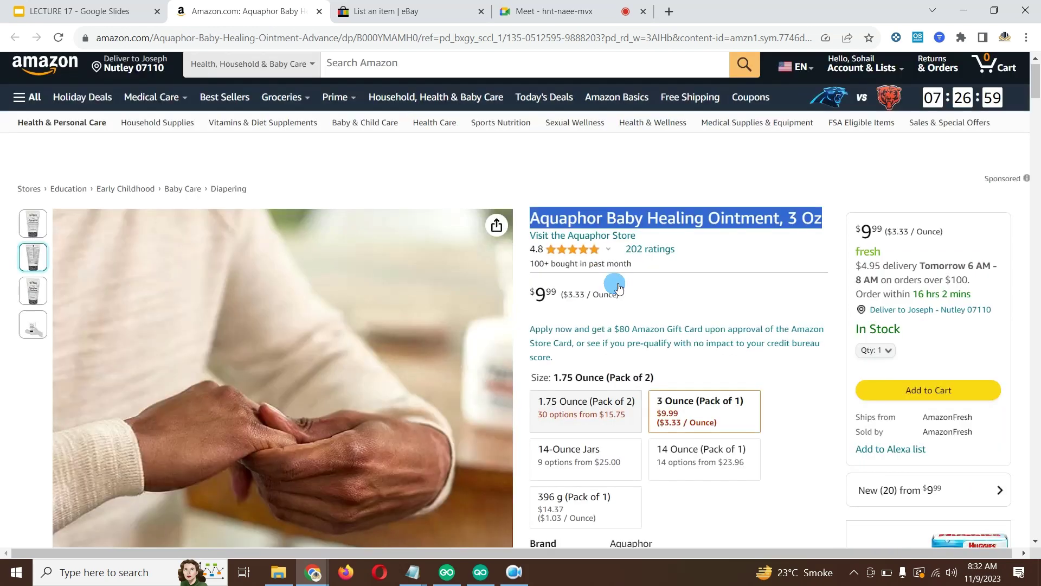
{"action": "left_click", "coordinate": [397, 11]}
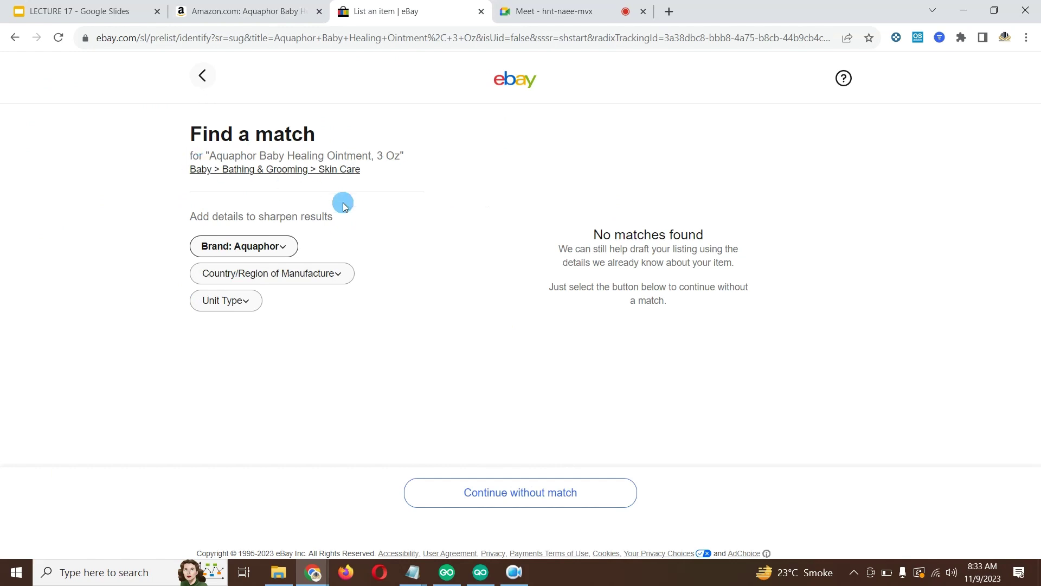
{"action": "left_click", "coordinate": [310, 11]}
Continue the eBay listing without a match, set the item condition to New and proceed to the listing form.
{"action": "left_click", "coordinate": [426, 5]}
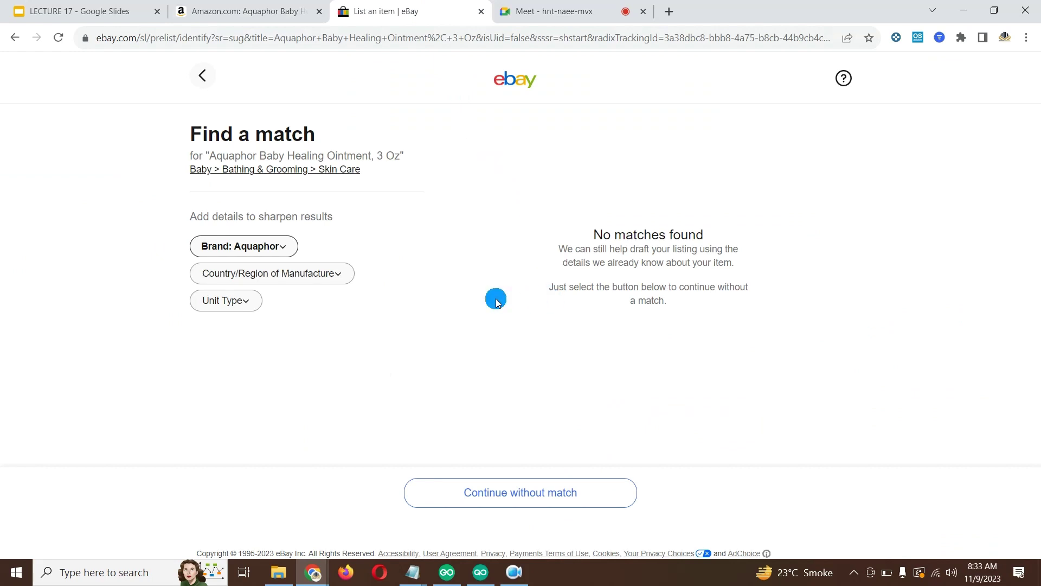
{"action": "left_click", "coordinate": [540, 492]}
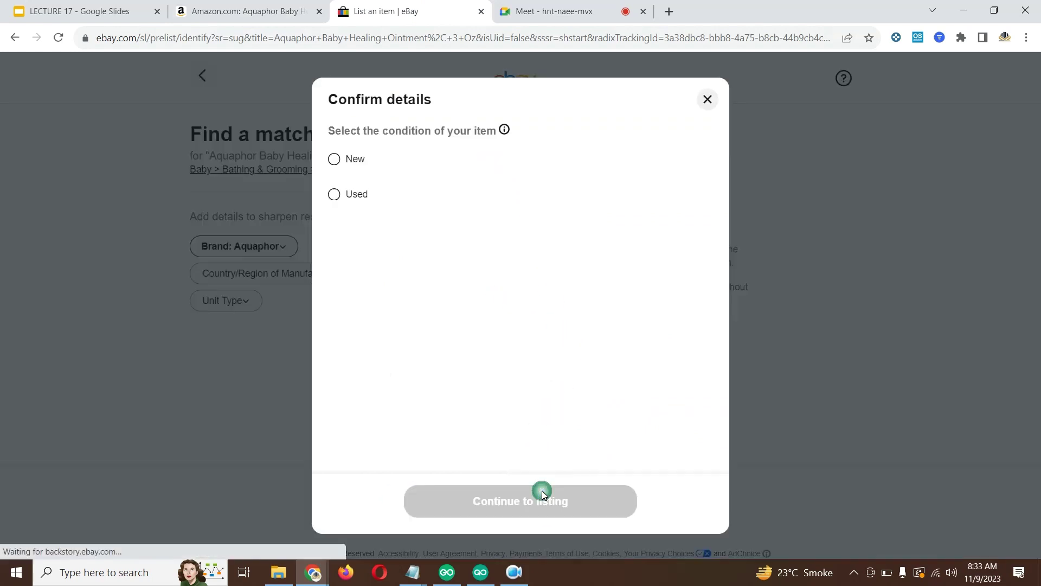
{"action": "left_click", "coordinate": [335, 160]}
{"action": "left_click", "coordinate": [538, 518]}
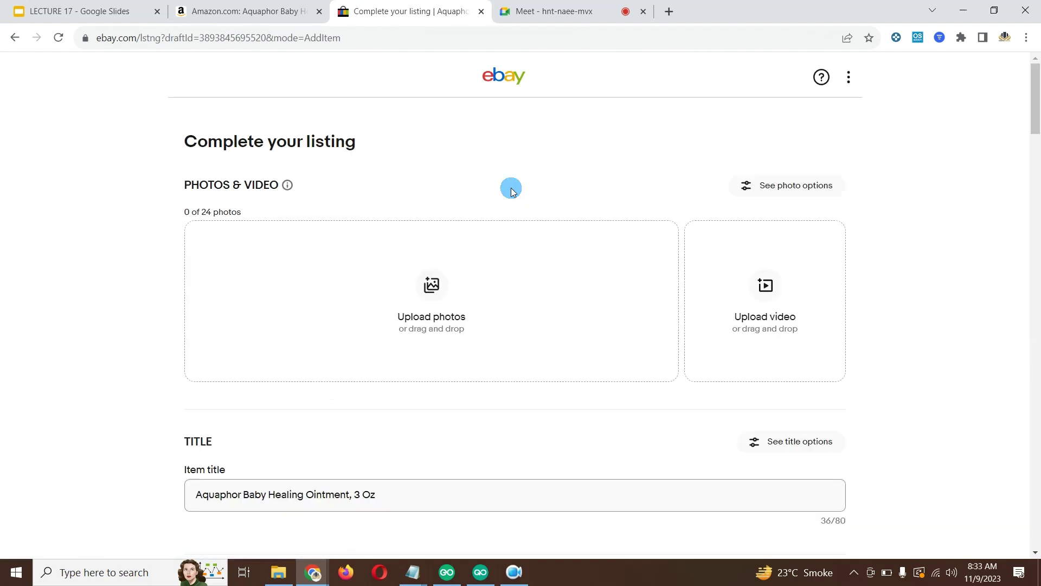
Look through the eBay listing form's item specifics and variations sections, comparing them with the Aquaphor product page on Amazon.
{"action": "scroll", "coordinate": [512, 192], "scroll_direction": "down", "scroll_amount": 15}
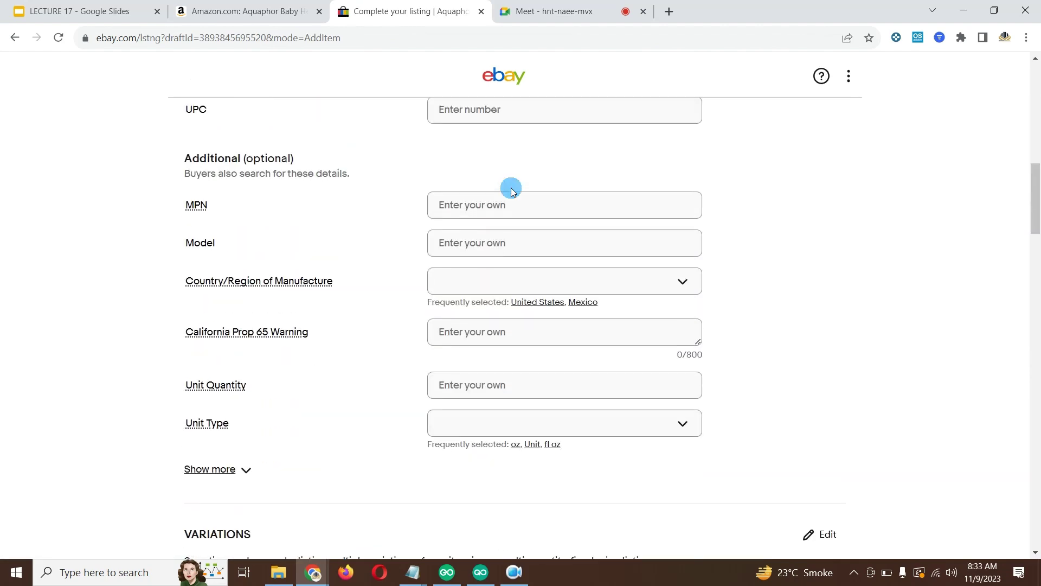
{"action": "scroll", "coordinate": [512, 192], "scroll_direction": "up", "scroll_amount": 15}
{"action": "scroll", "coordinate": [512, 190], "scroll_direction": "down", "scroll_amount": 2}
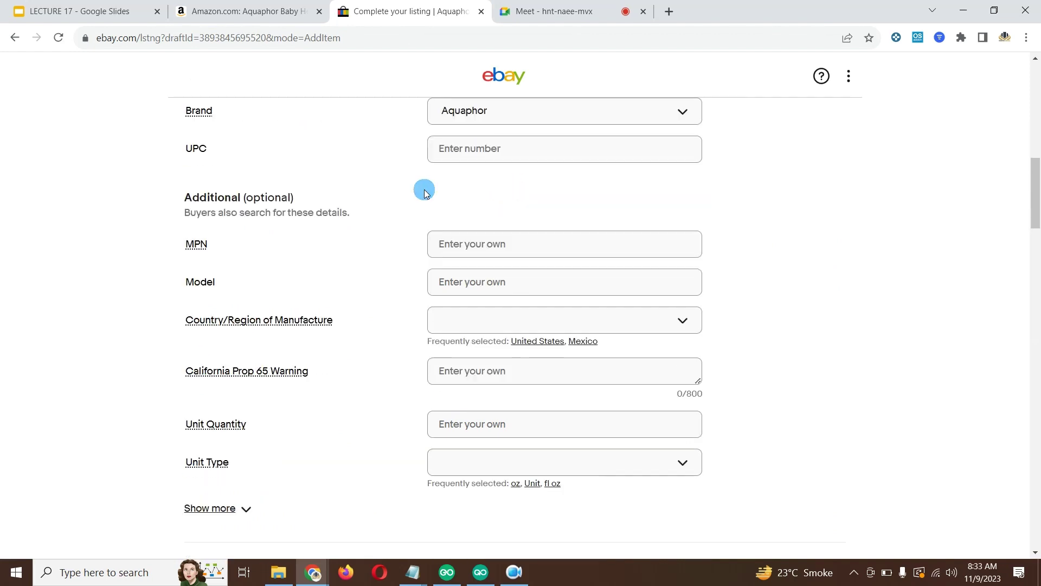
{"action": "scroll", "coordinate": [209, 226], "scroll_direction": "down", "scroll_amount": 1}
{"action": "mouse_move", "coordinate": [299, 134]}
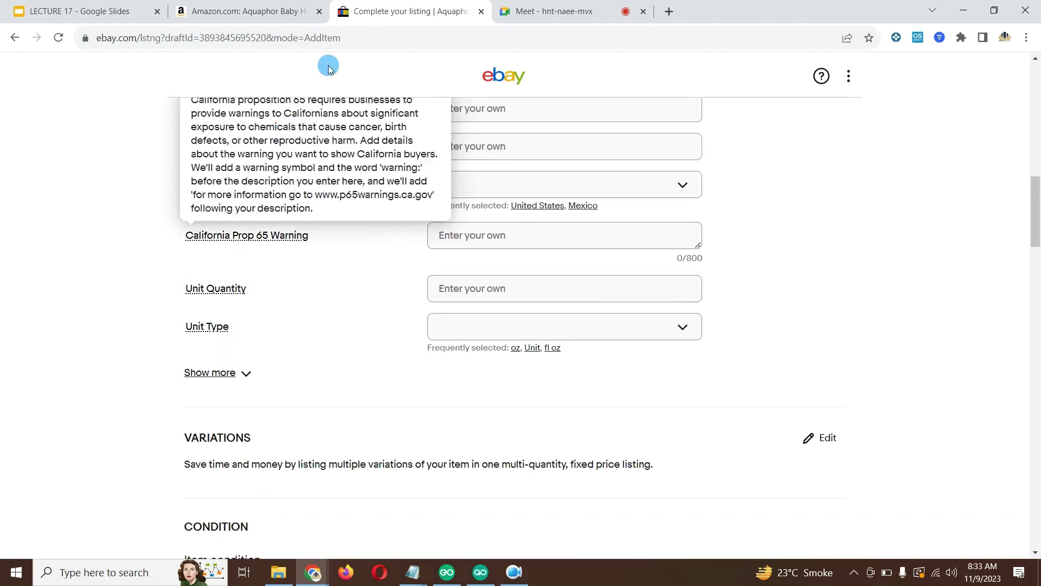
{"action": "left_click", "coordinate": [255, 12]}
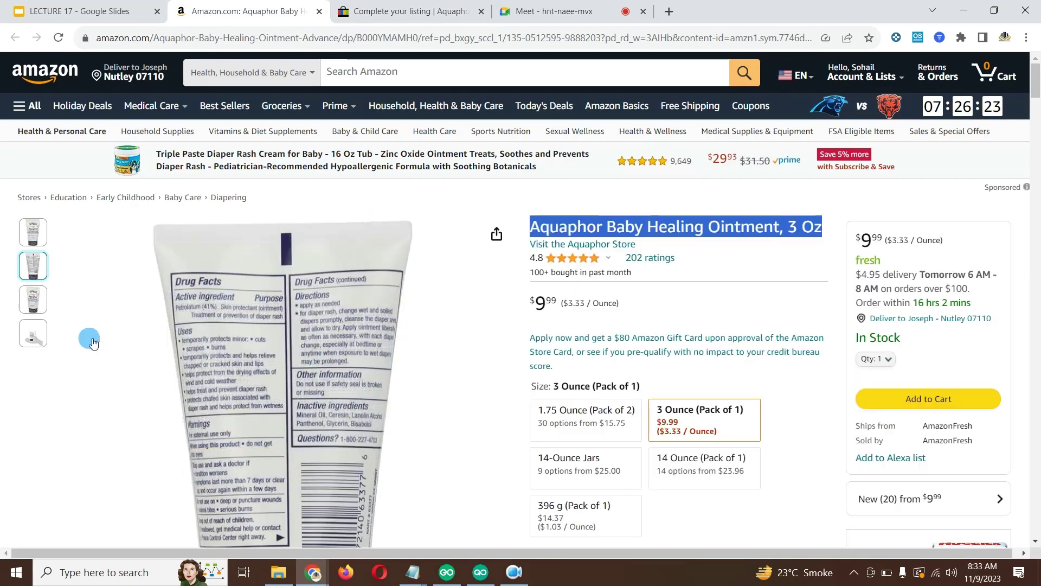
{"action": "left_click", "coordinate": [409, 11]}
{"action": "scroll", "coordinate": [507, 283], "scroll_direction": "up", "scroll_amount": 5}
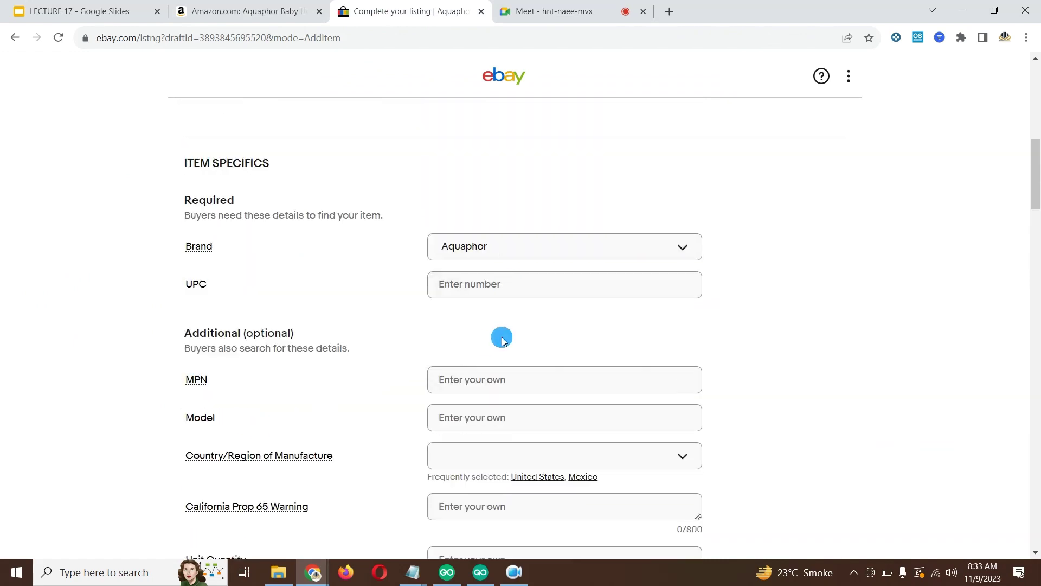
Examine the required and additional item specifics in the eBay form, from Brand and UPC down to Unit Type.
{"action": "scroll", "coordinate": [501, 337], "scroll_direction": "down", "scroll_amount": 1}
{"action": "scroll", "coordinate": [502, 341], "scroll_direction": "down", "scroll_amount": 3}
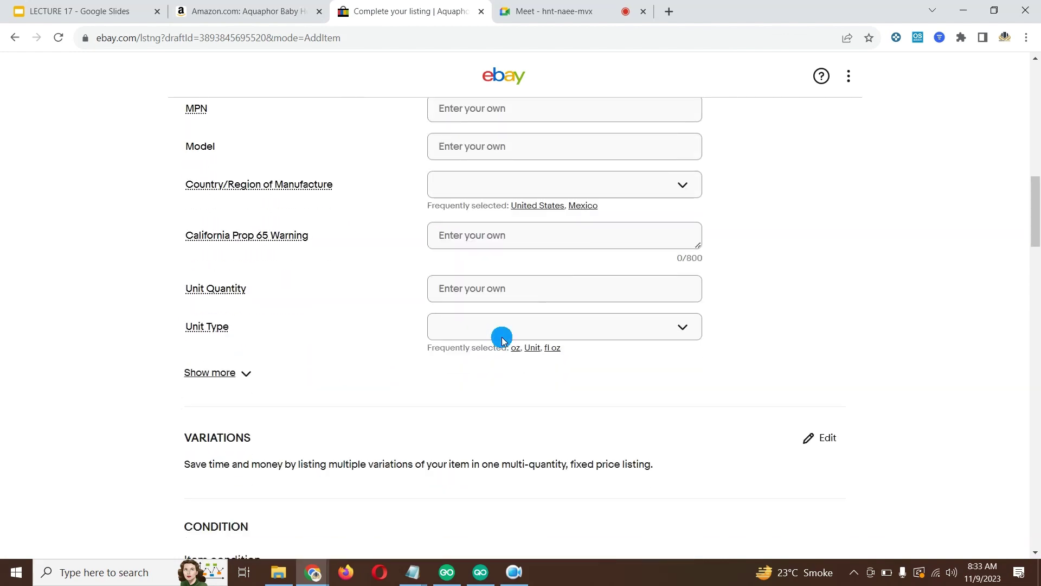
{"action": "scroll", "coordinate": [502, 341], "scroll_direction": "up", "scroll_amount": 2}
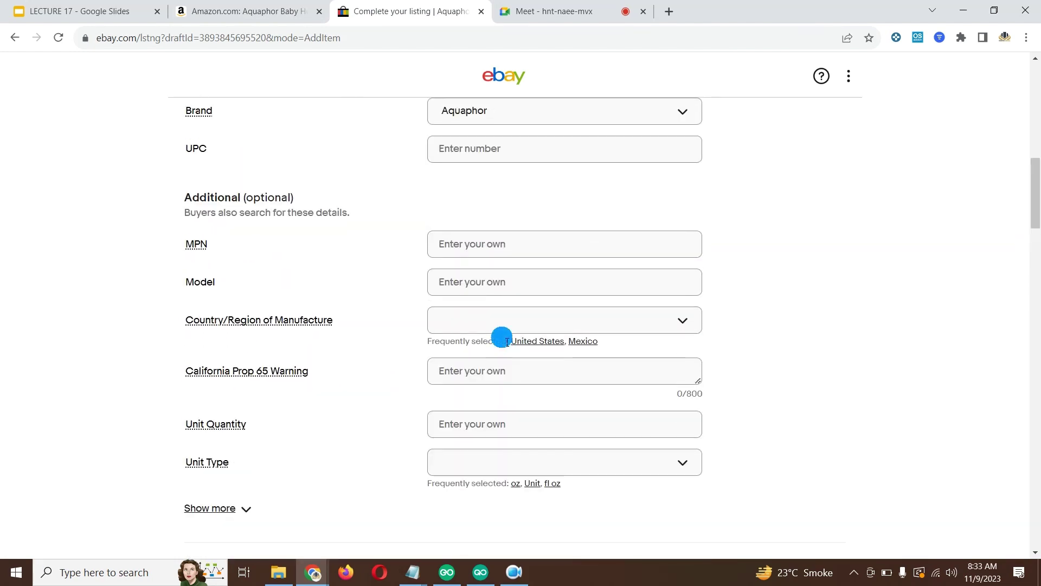
{"action": "scroll", "coordinate": [498, 325], "scroll_direction": "up", "scroll_amount": 2}
{"action": "scroll", "coordinate": [565, 360], "scroll_direction": "down", "scroll_amount": 1}
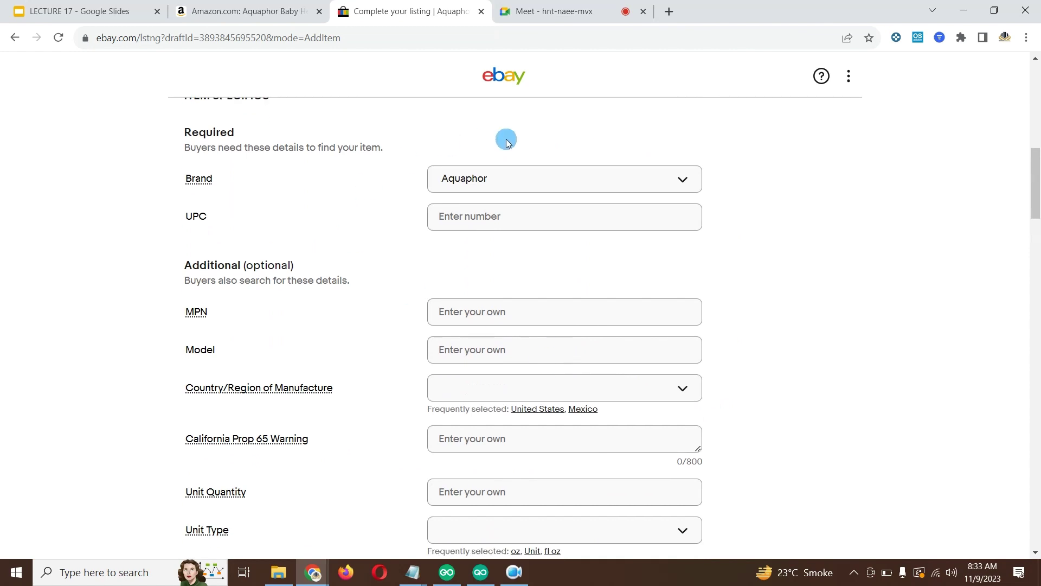
{"action": "scroll", "coordinate": [649, 374], "scroll_direction": "down", "scroll_amount": 2}
{"action": "scroll", "coordinate": [506, 329], "scroll_direction": "up", "scroll_amount": 3}
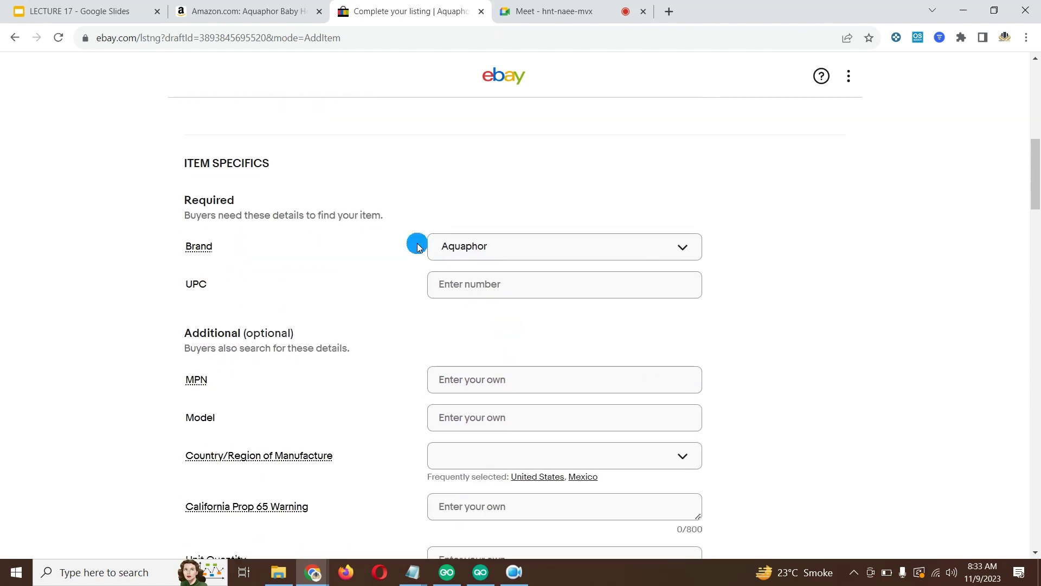
{"action": "scroll", "coordinate": [417, 244], "scroll_direction": "down", "scroll_amount": 2}
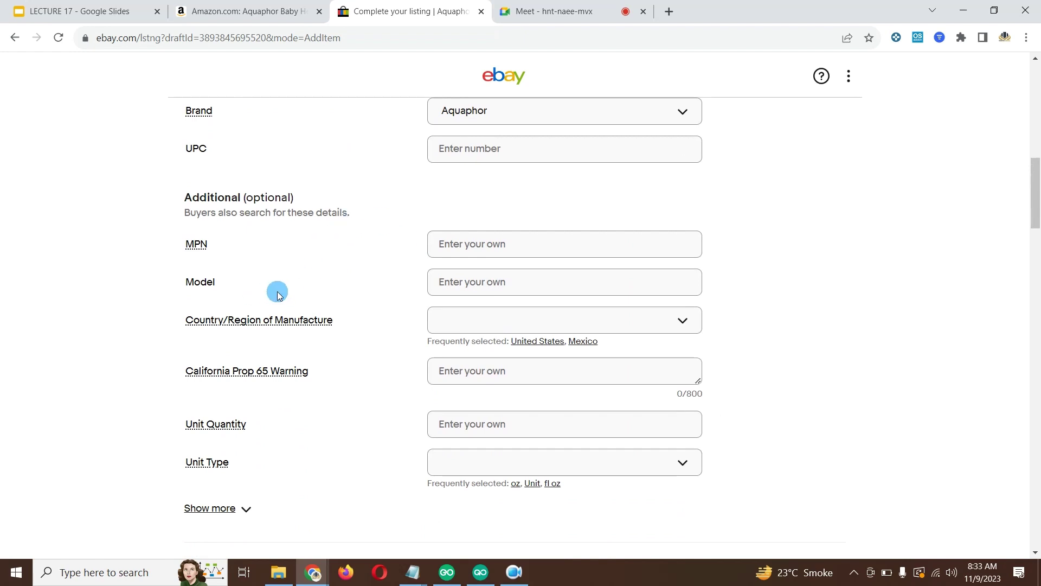
{"action": "scroll", "coordinate": [460, 290], "scroll_direction": "down", "scroll_amount": 1}
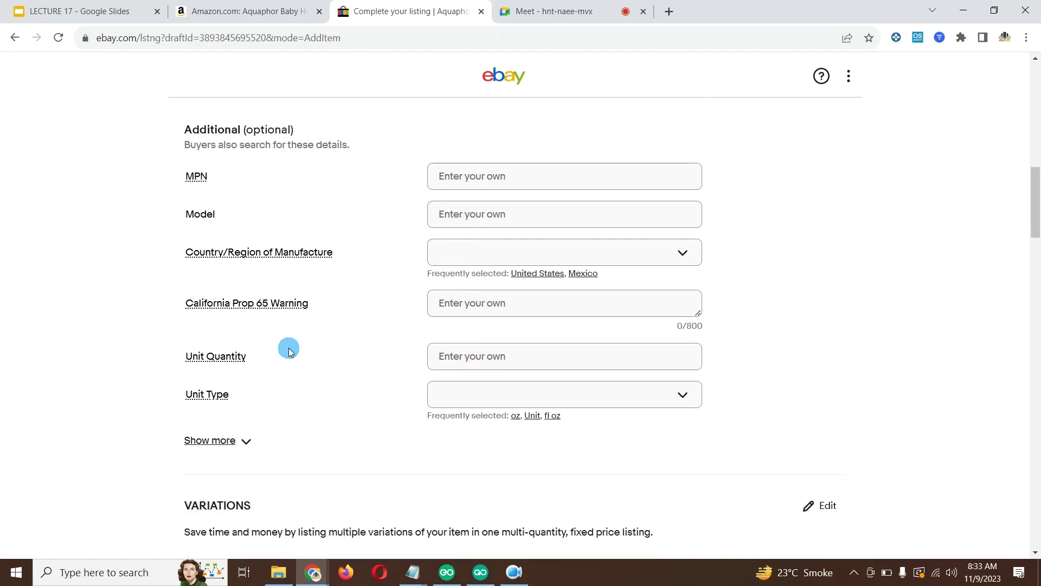
{"action": "scroll", "coordinate": [250, 390], "scroll_direction": "down", "scroll_amount": 1}
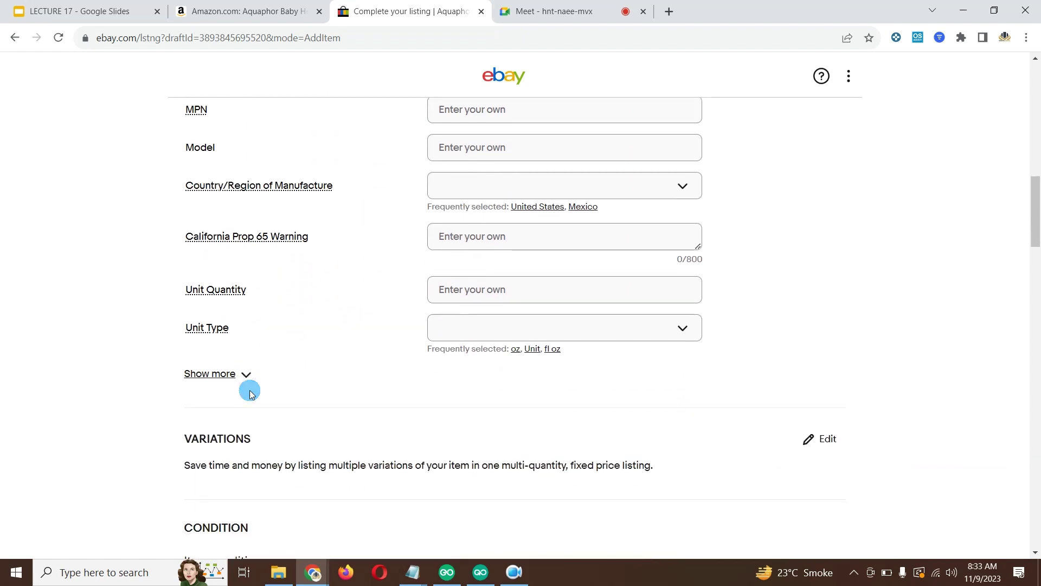
{"action": "scroll", "coordinate": [250, 389], "scroll_direction": "up", "scroll_amount": 3}
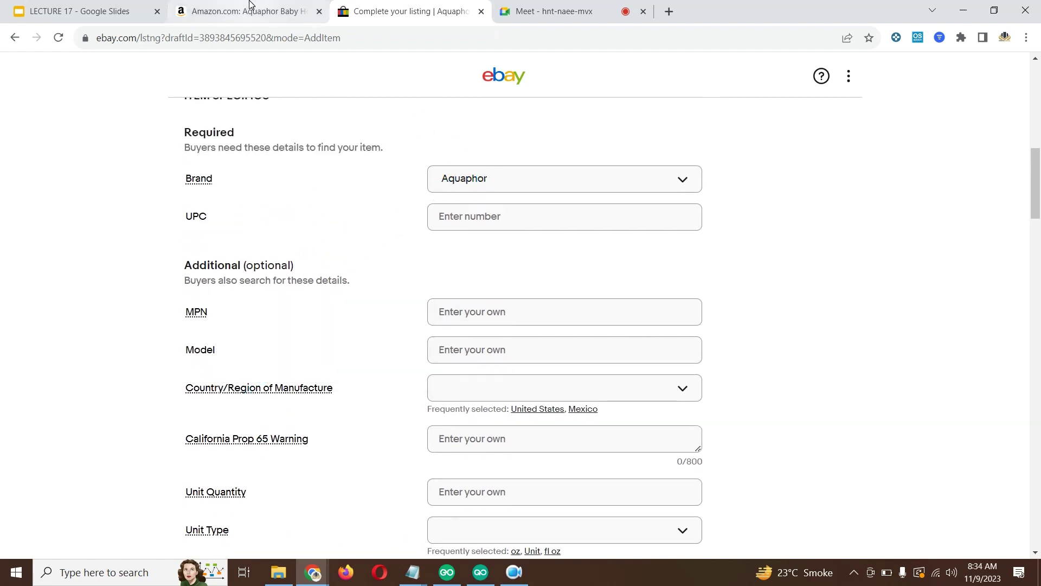
{"action": "scroll", "coordinate": [307, 271], "scroll_direction": "down", "scroll_amount": 2}
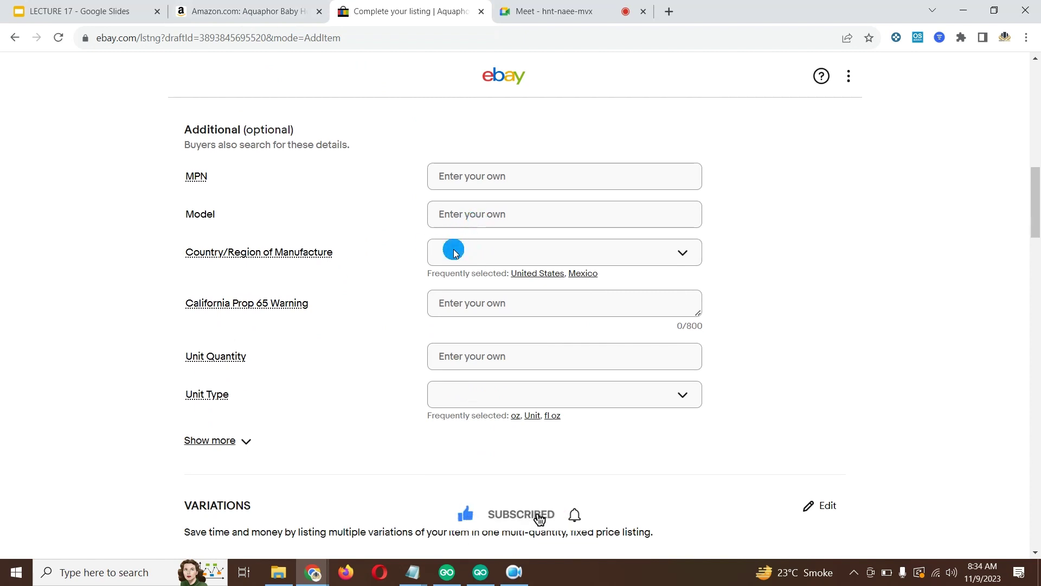
{"action": "scroll", "coordinate": [454, 253], "scroll_direction": "down", "scroll_amount": 1}
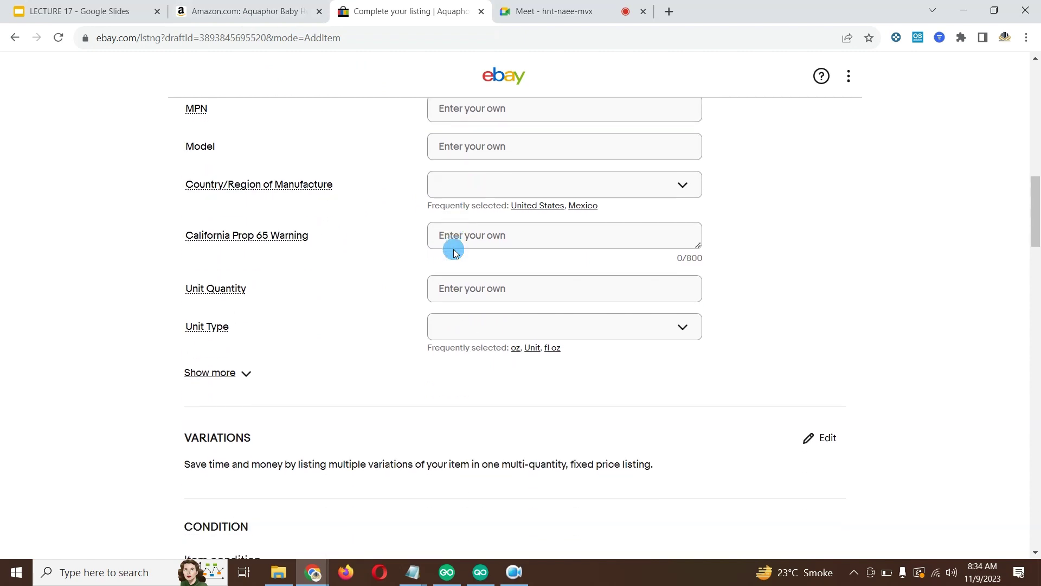
{"action": "scroll", "coordinate": [536, 328], "scroll_direction": "up", "scroll_amount": 12}
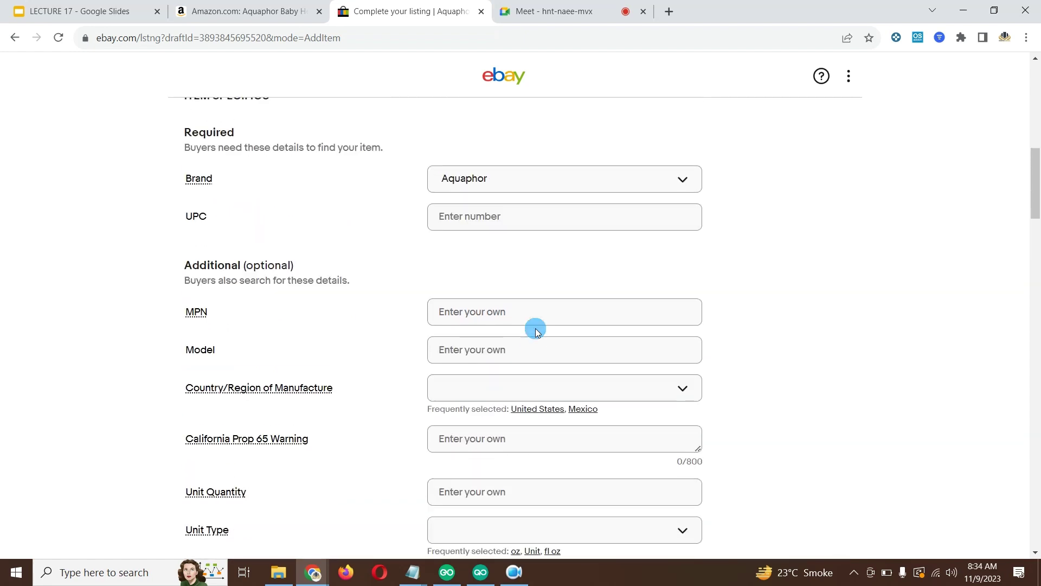
{"action": "scroll", "coordinate": [536, 329], "scroll_direction": "up", "scroll_amount": 2}
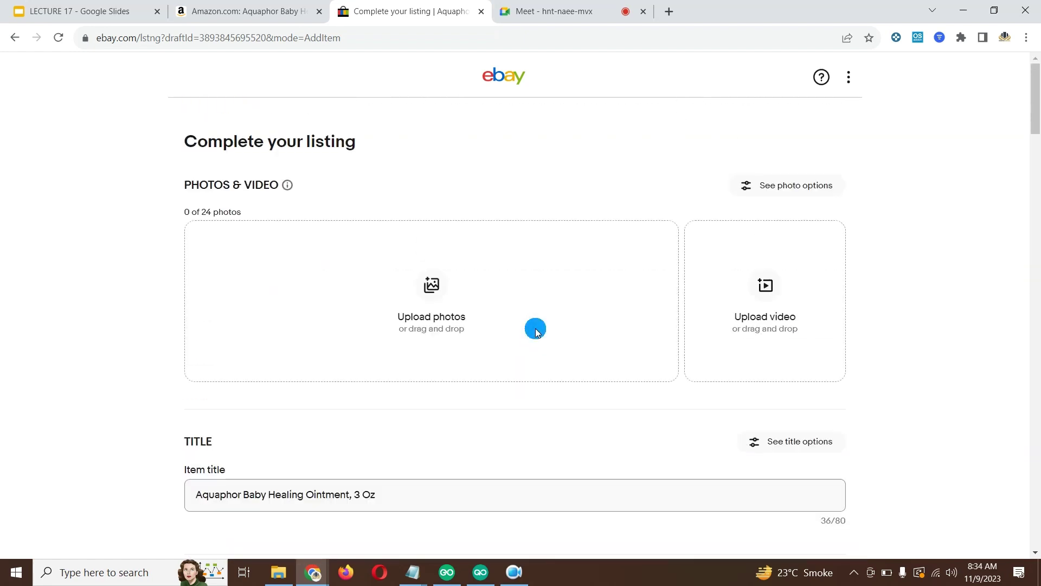
Review the Aquaphor size options on Amazon, and check in the eBay listing settings that the Variations feature is enabled.
{"action": "left_click", "coordinate": [255, 11]}
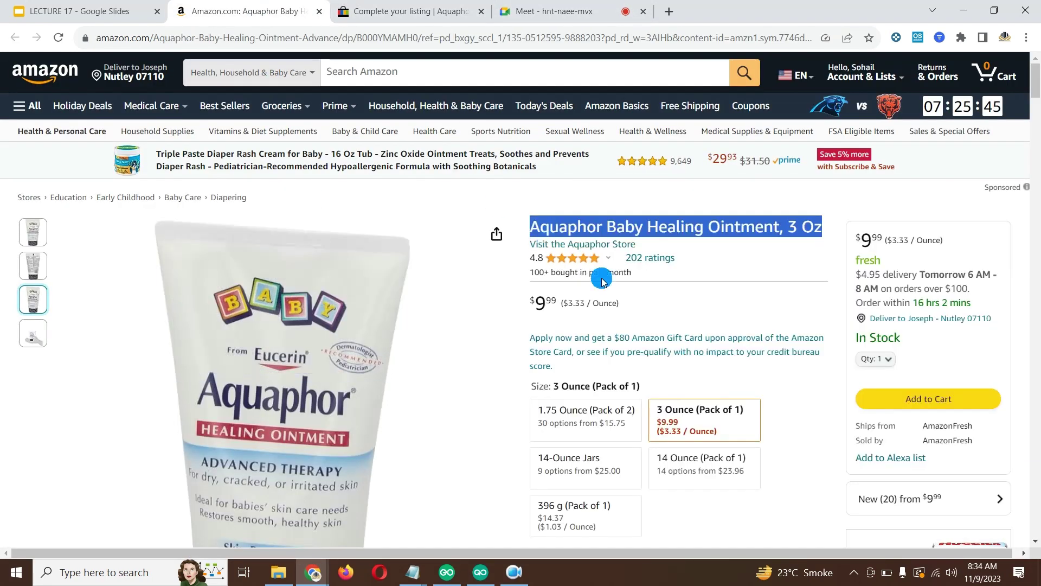
{"action": "scroll", "coordinate": [602, 279], "scroll_direction": "down", "scroll_amount": 4}
{"action": "left_click", "coordinate": [411, 11]}
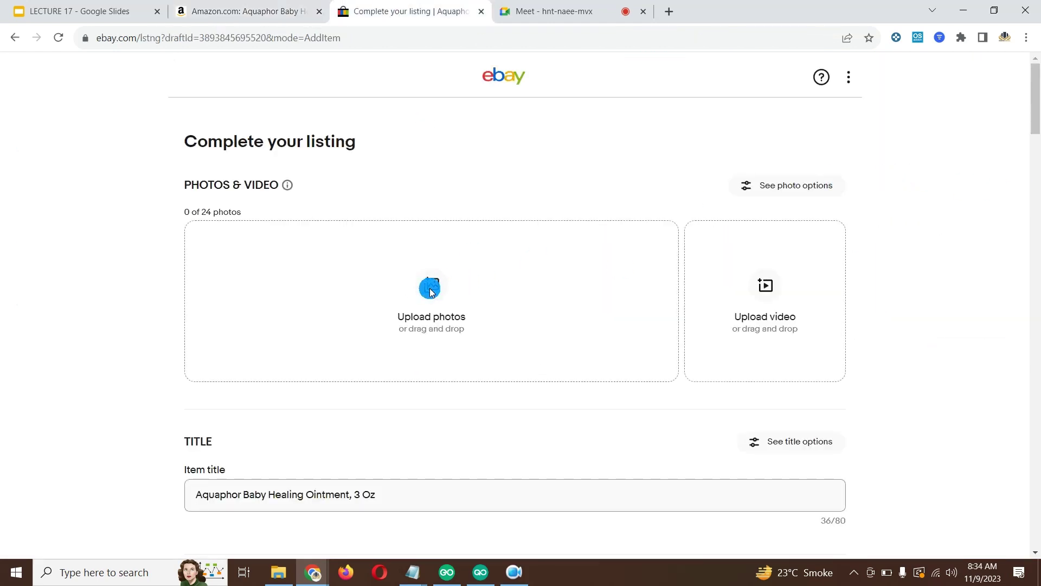
{"action": "left_click", "coordinate": [845, 80]}
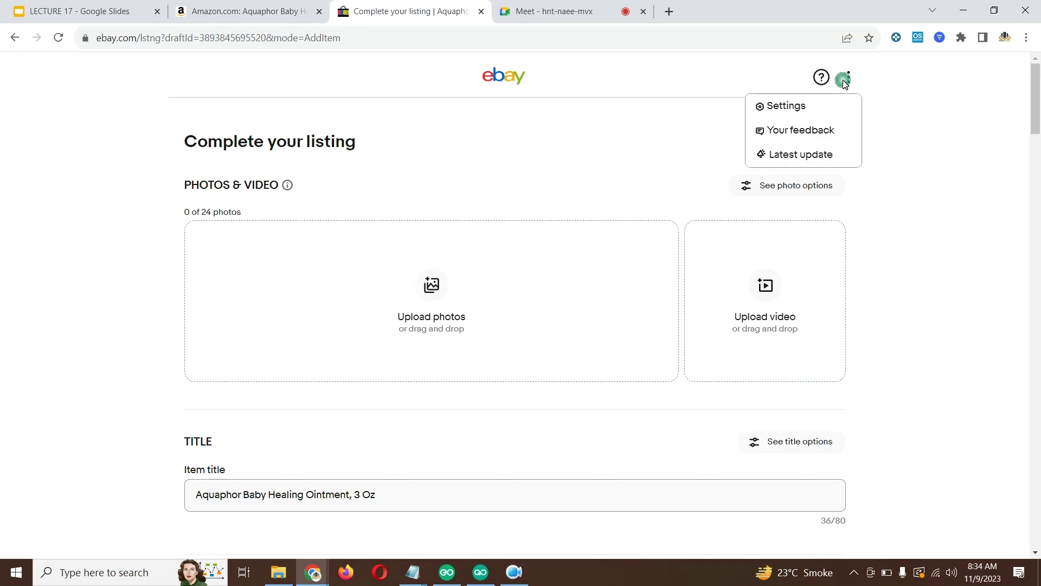
{"action": "left_click", "coordinate": [799, 105]}
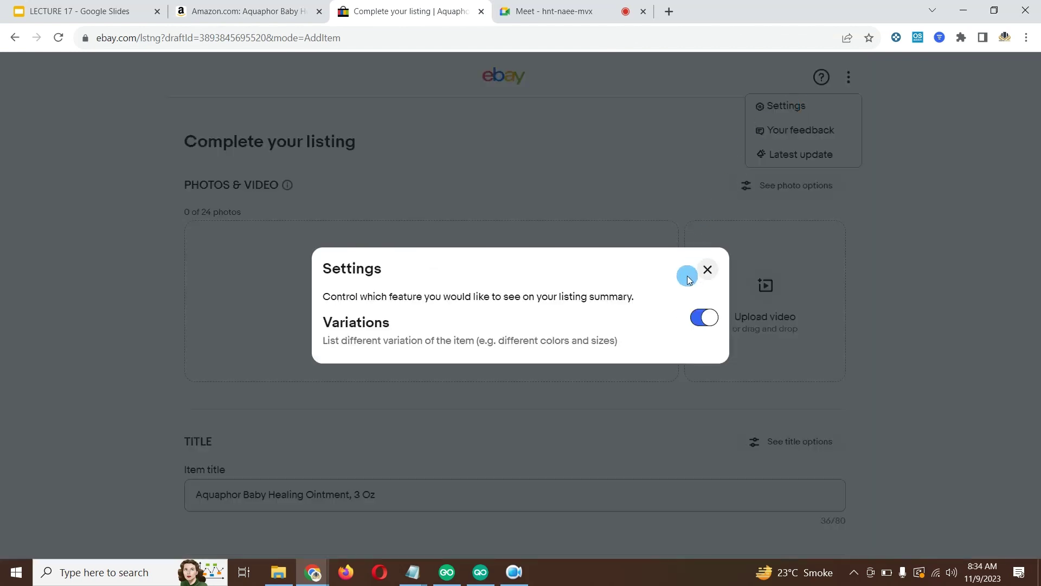
{"action": "left_click", "coordinate": [708, 269]}
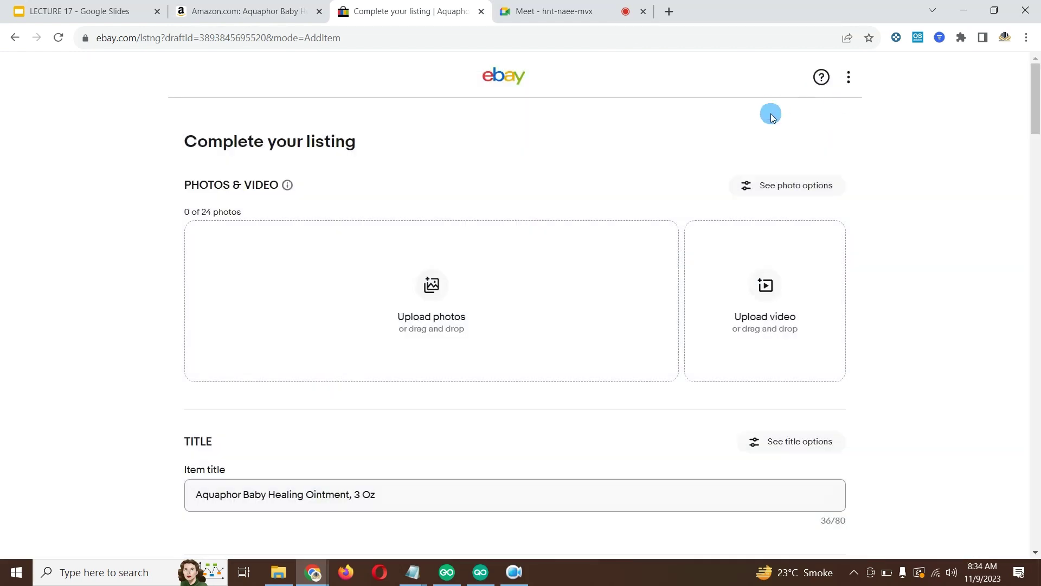
{"action": "left_click", "coordinate": [851, 81]}
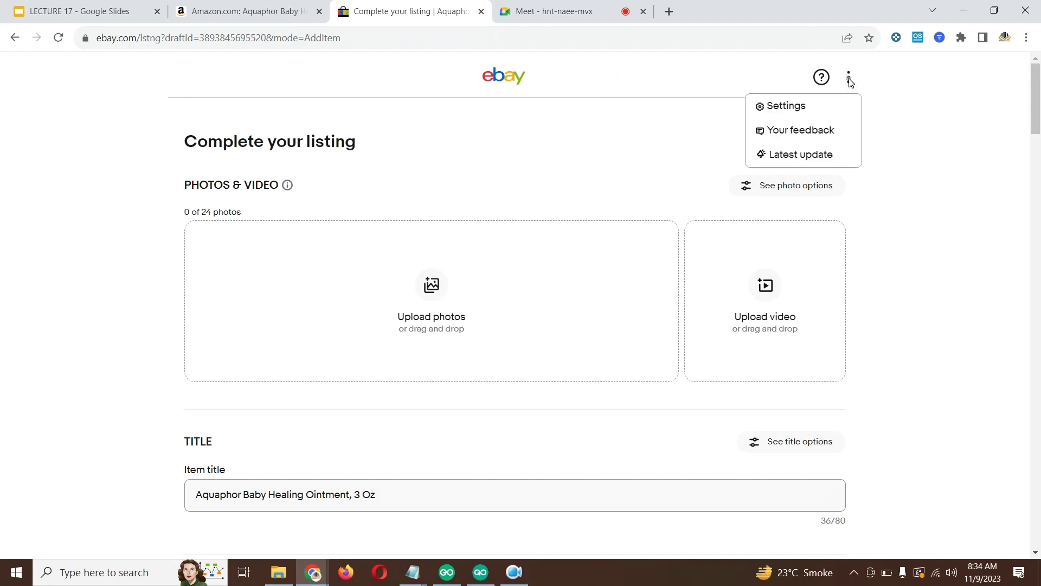
{"action": "left_click", "coordinate": [778, 112]}
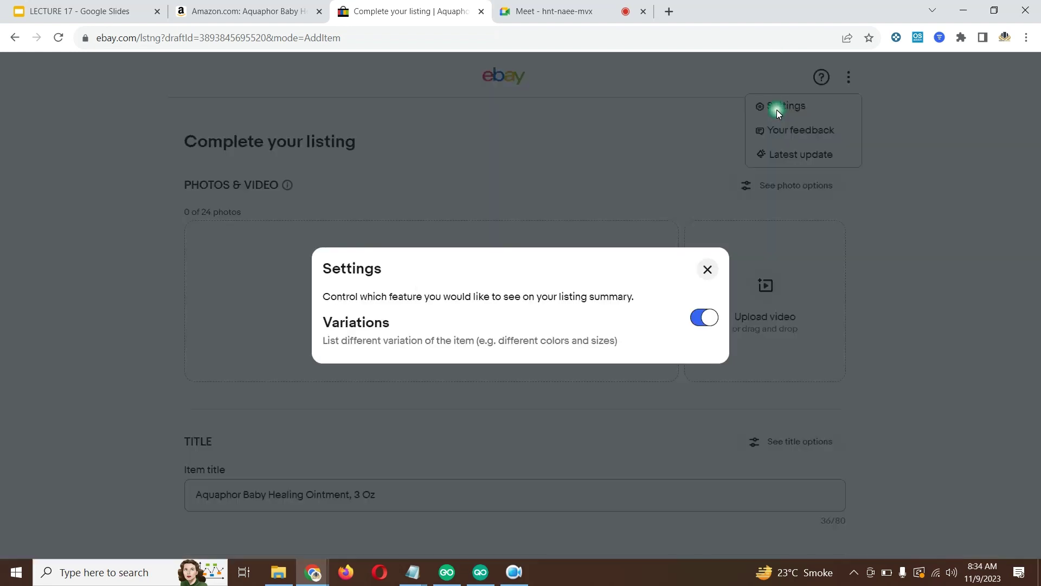
{"action": "left_click", "coordinate": [704, 319]}
{"action": "left_click", "coordinate": [875, 227]}
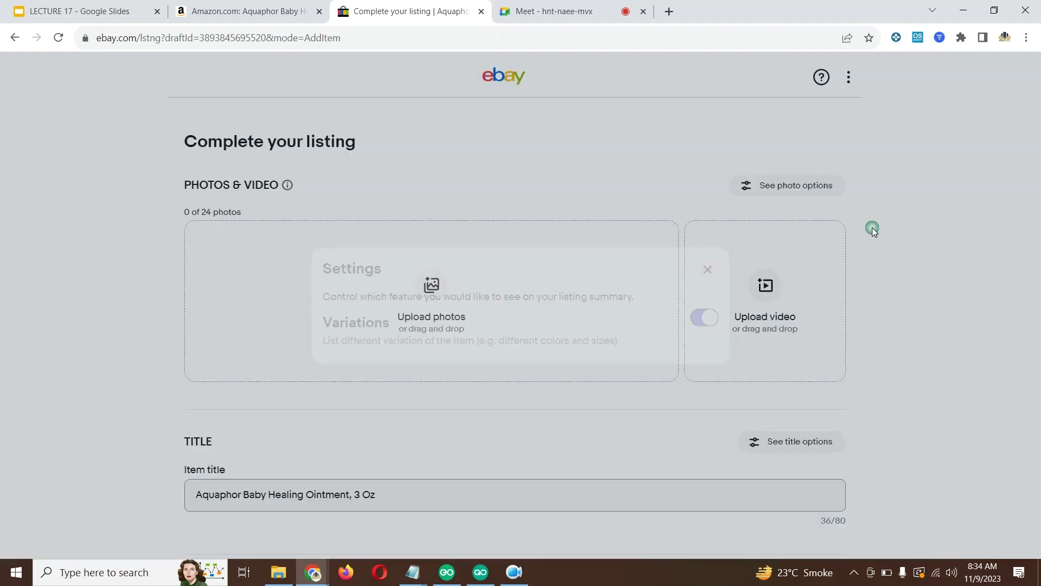
Fill in the required UPC item specific with N/A.
{"action": "scroll", "coordinate": [398, 298], "scroll_direction": "down", "scroll_amount": 5}
{"action": "scroll", "coordinate": [398, 298], "scroll_direction": "down", "scroll_amount": 1}
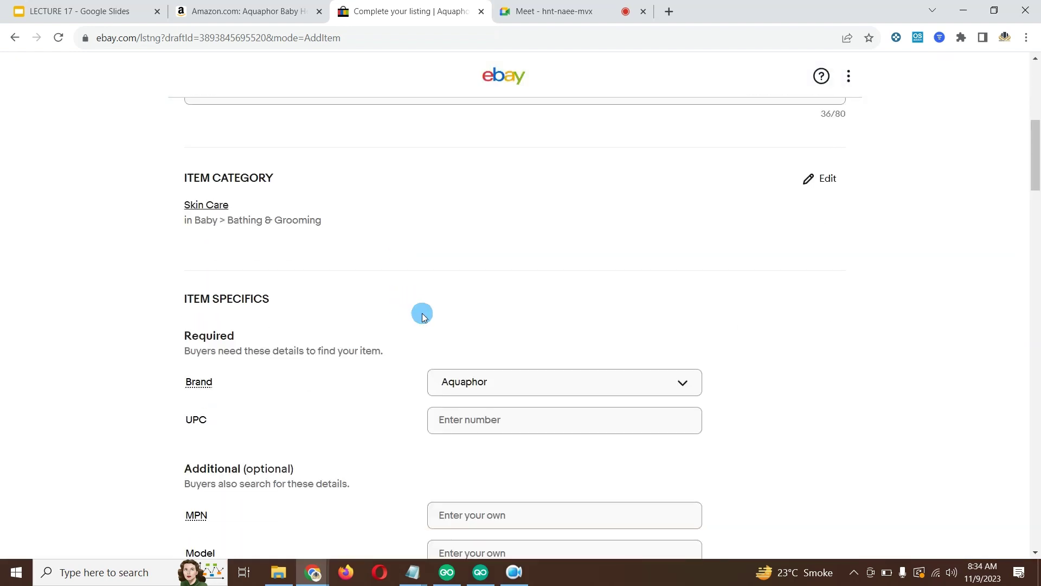
{"action": "scroll", "coordinate": [460, 376], "scroll_direction": "up", "scroll_amount": 3}
{"action": "scroll", "coordinate": [460, 377], "scroll_direction": "down", "scroll_amount": 3}
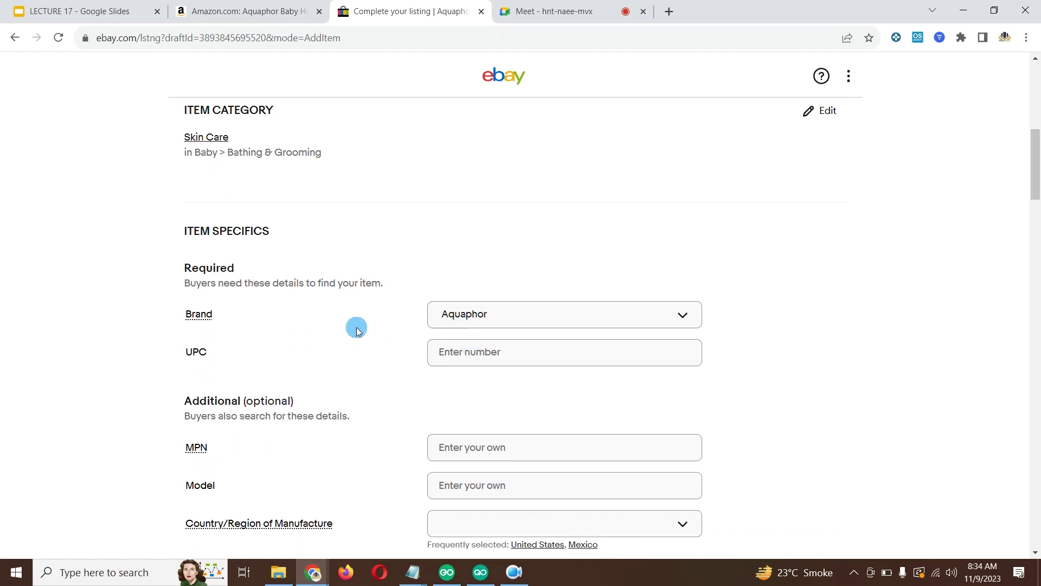
{"action": "scroll", "coordinate": [433, 326], "scroll_direction": "down", "scroll_amount": 3}
{"action": "left_click", "coordinate": [490, 214]}
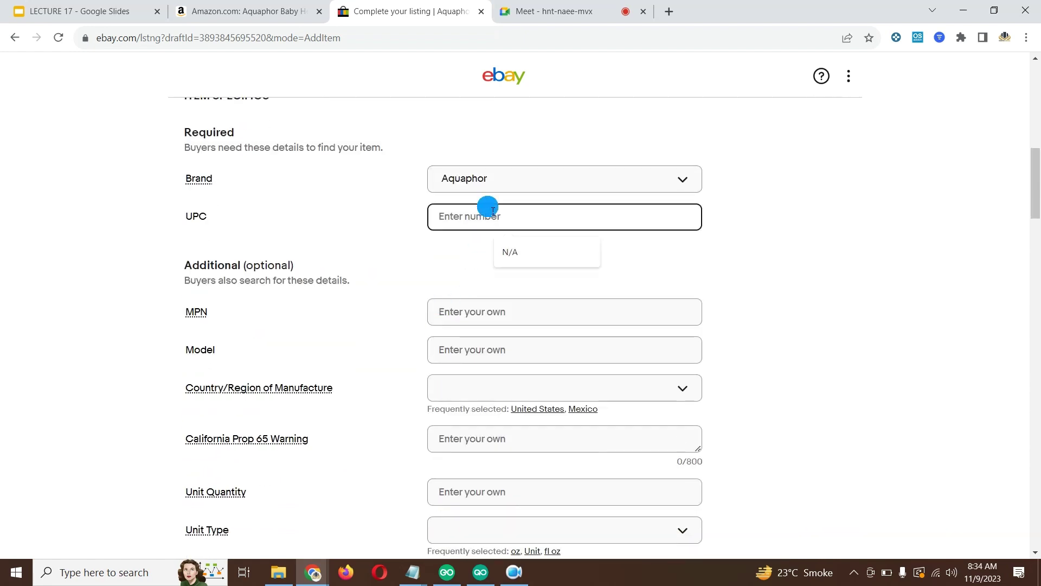
{"action": "left_click", "coordinate": [520, 240]}
Enter N/A for both the MPN and Model in the additional item specifics.
{"action": "scroll", "coordinate": [519, 241], "scroll_direction": "down", "scroll_amount": 1}
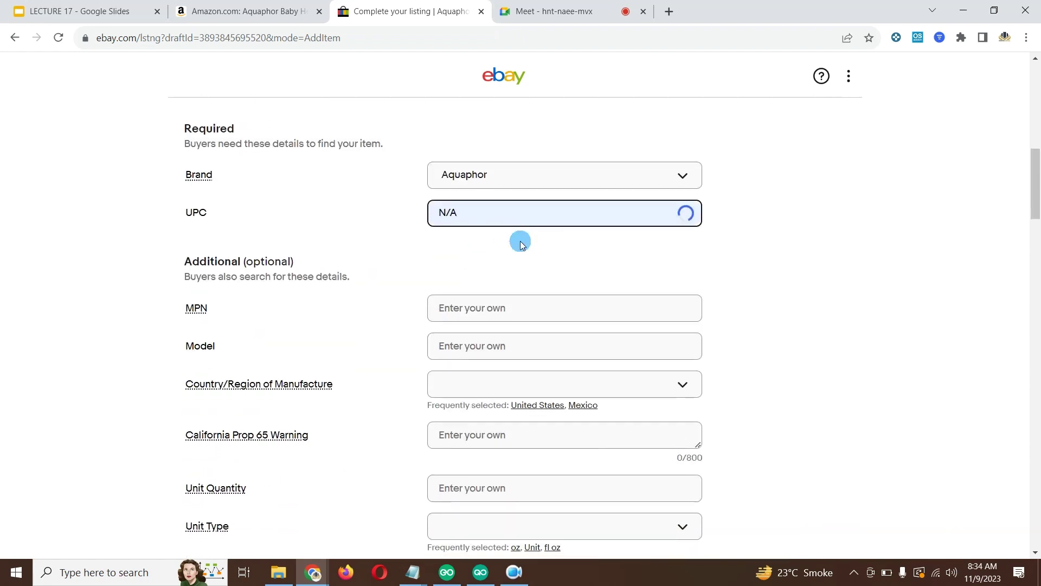
{"action": "left_click", "coordinate": [505, 252]}
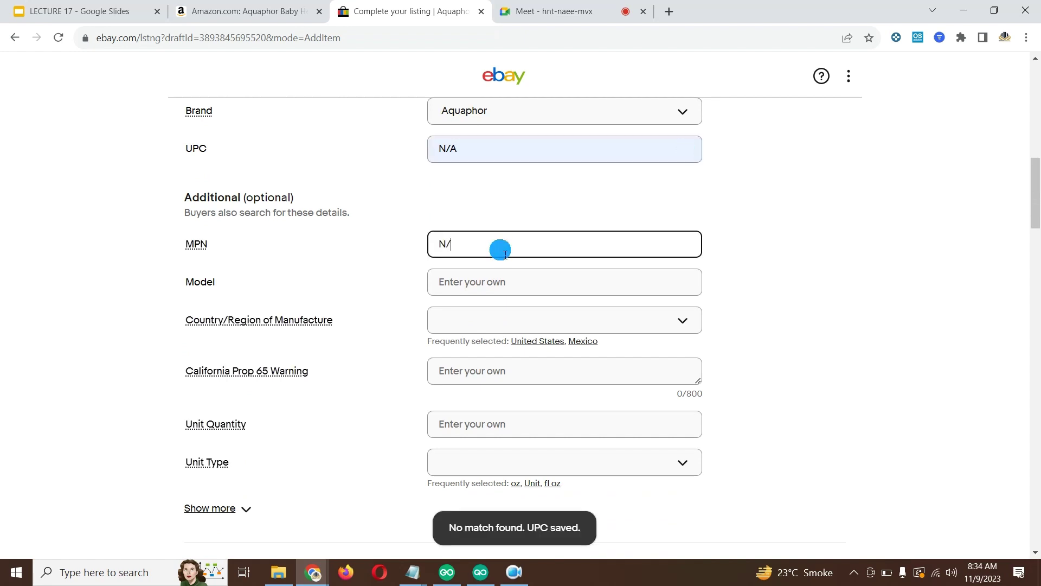
{"action": "left_click", "coordinate": [507, 281]}
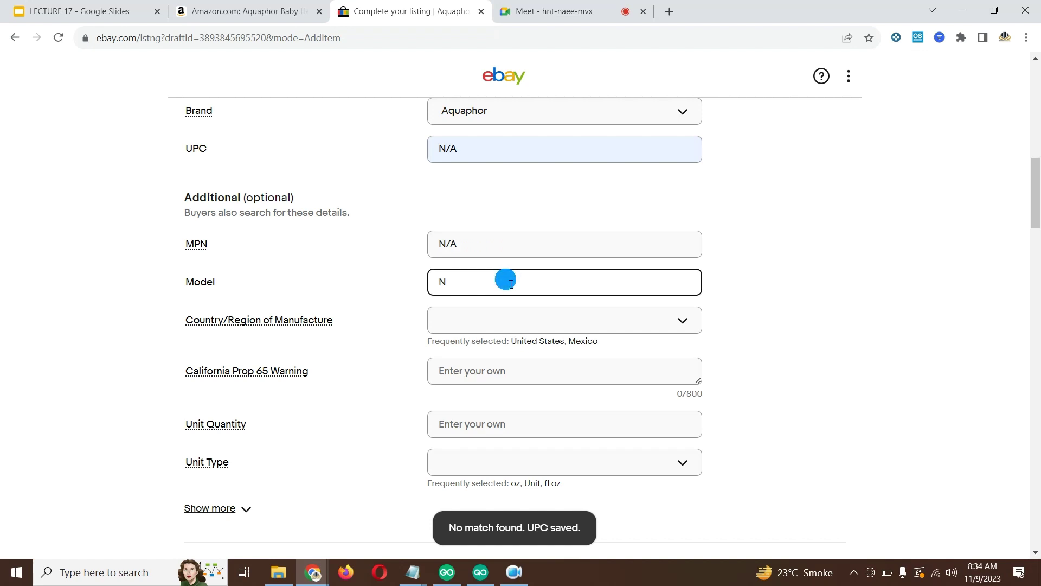
Set the Country/Region of Manufacture to United States in the additional item specifics.
{"action": "scroll", "coordinate": [509, 282], "scroll_direction": "down", "scroll_amount": 1}
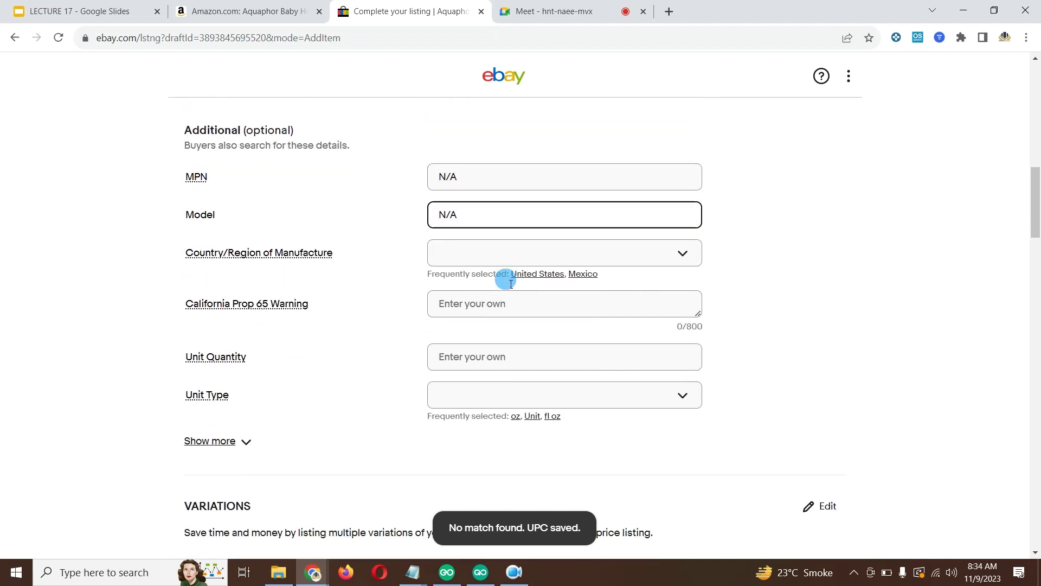
{"action": "left_click", "coordinate": [495, 255]}
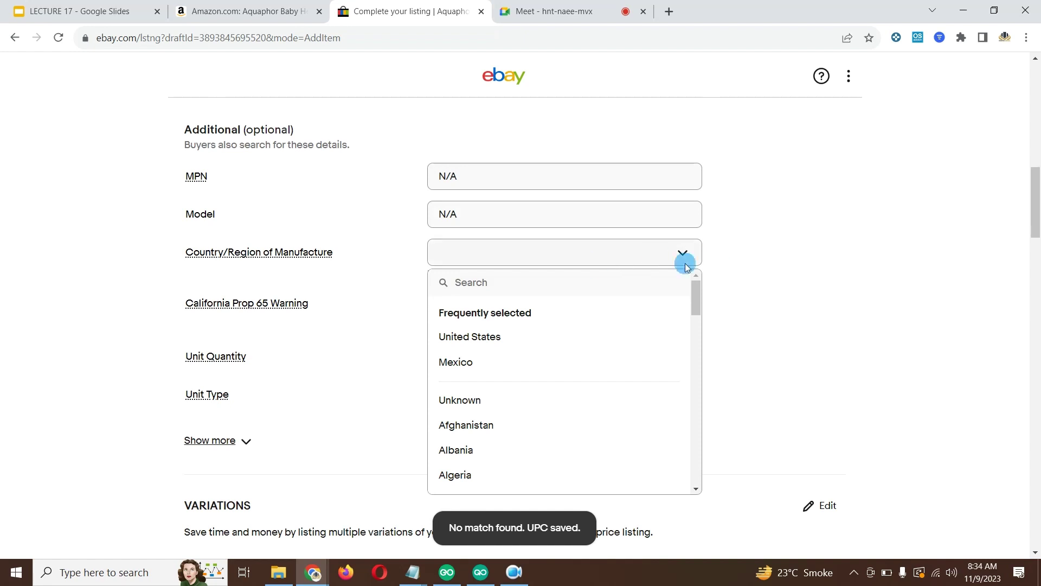
{"action": "left_click", "coordinate": [757, 294]}
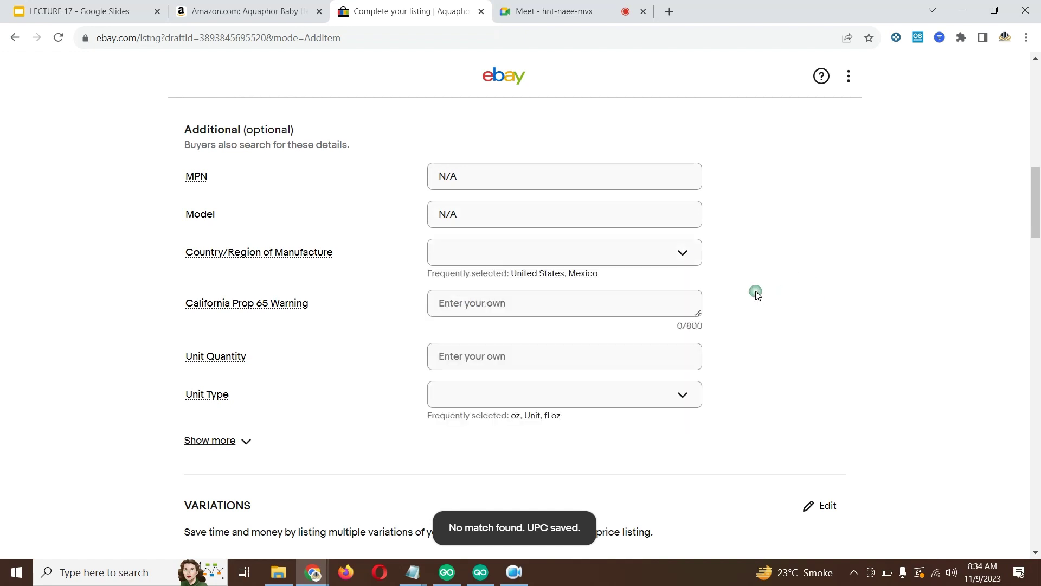
{"action": "left_click", "coordinate": [545, 275]}
{"action": "scroll", "coordinate": [309, 283], "scroll_direction": "down", "scroll_amount": 1}
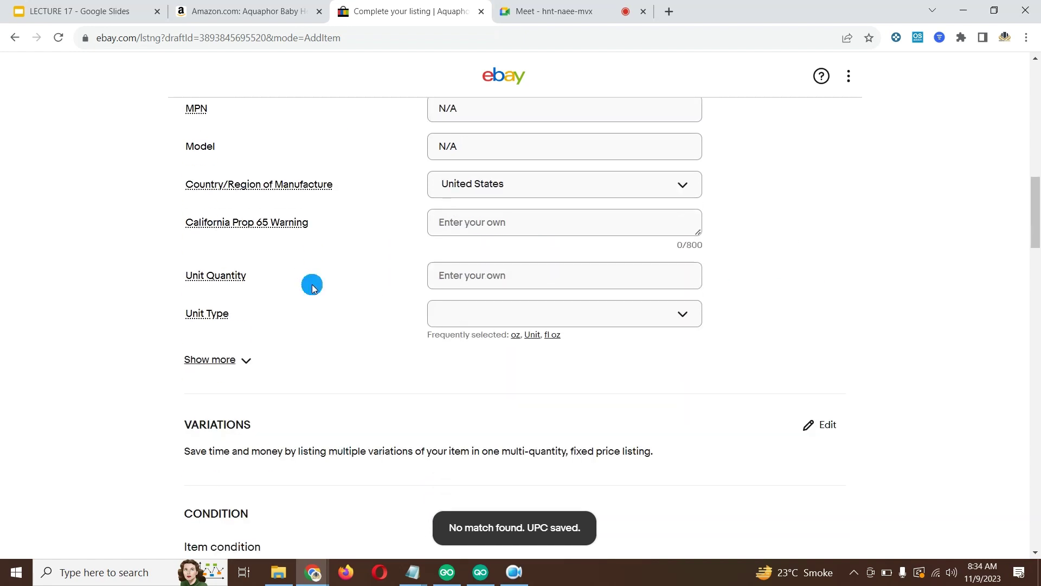
Enter N/A for the California Prop 65 Warning and set the Unit Quantity to 1 in the additional item specifics.
{"action": "left_click", "coordinate": [480, 219]}
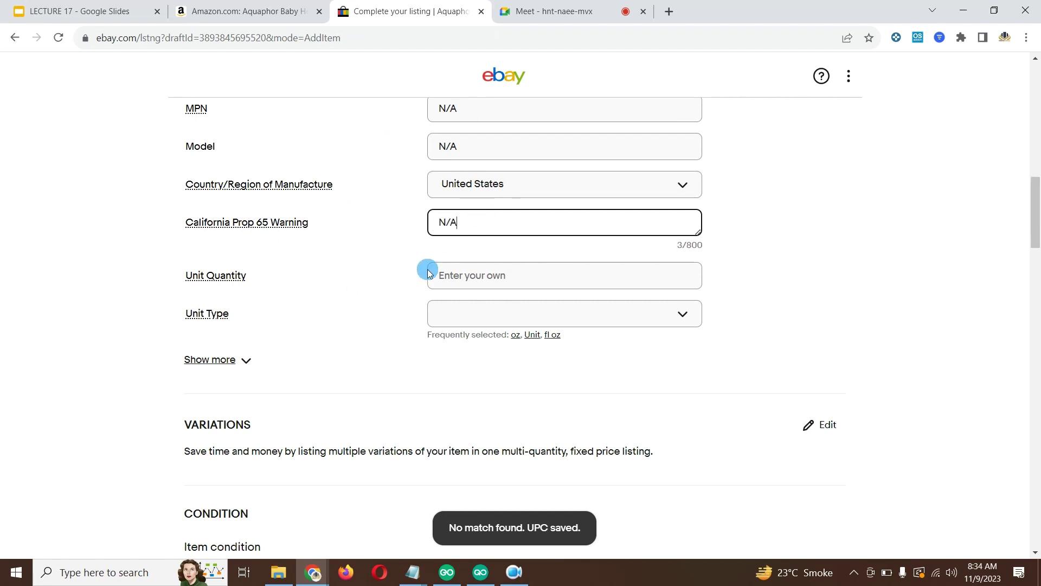
{"action": "left_click", "coordinate": [468, 276]}
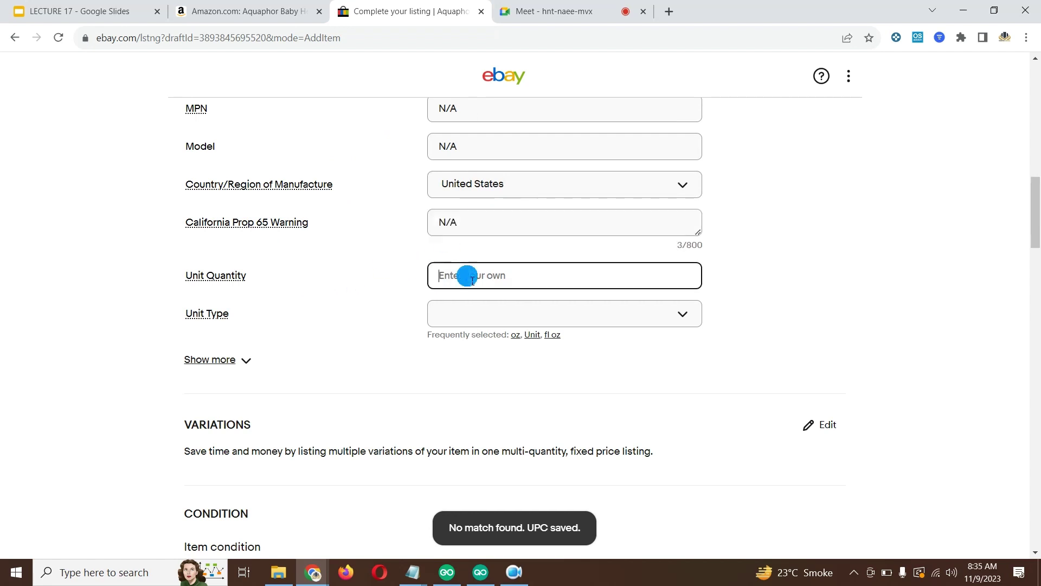
{"action": "type", "text": "1"}
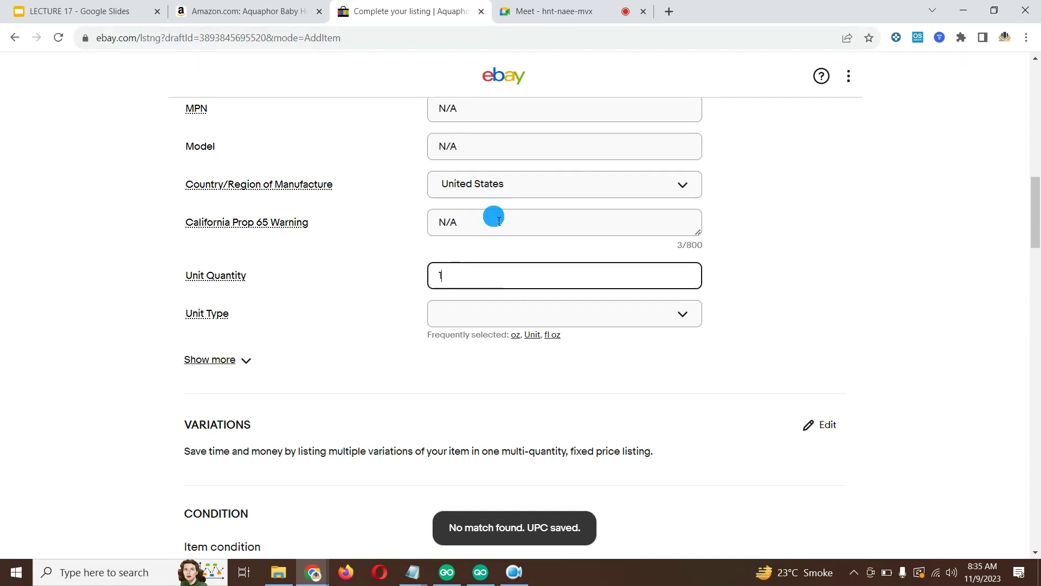
Check the product details on Amazon, and start a custom item specific named Item Form in the eBay listing.
{"action": "scroll", "coordinate": [494, 217], "scroll_direction": "down", "scroll_amount": 2}
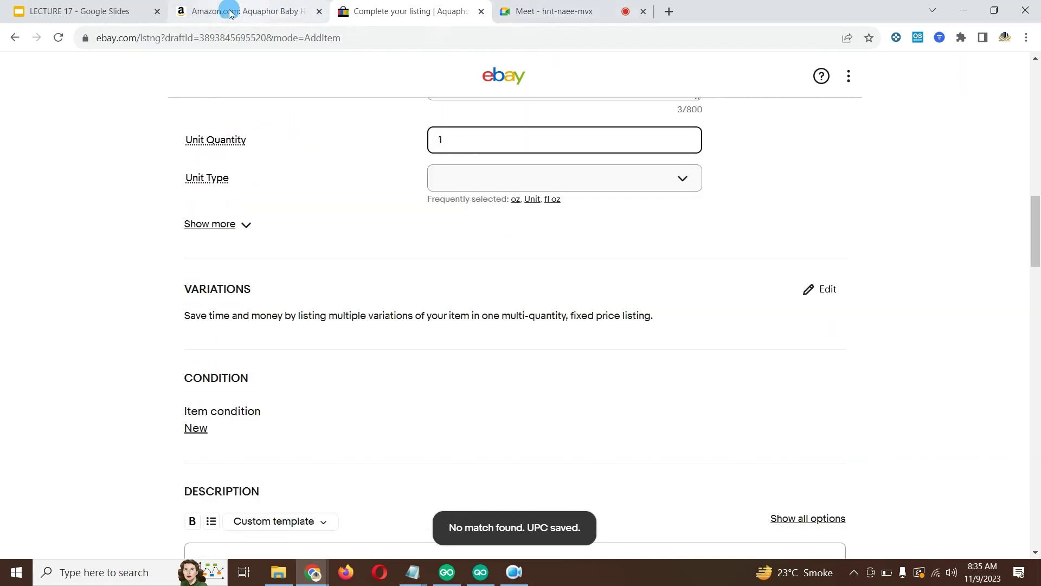
{"action": "left_click", "coordinate": [229, 12]}
{"action": "scroll", "coordinate": [600, 300], "scroll_direction": "down", "scroll_amount": 1}
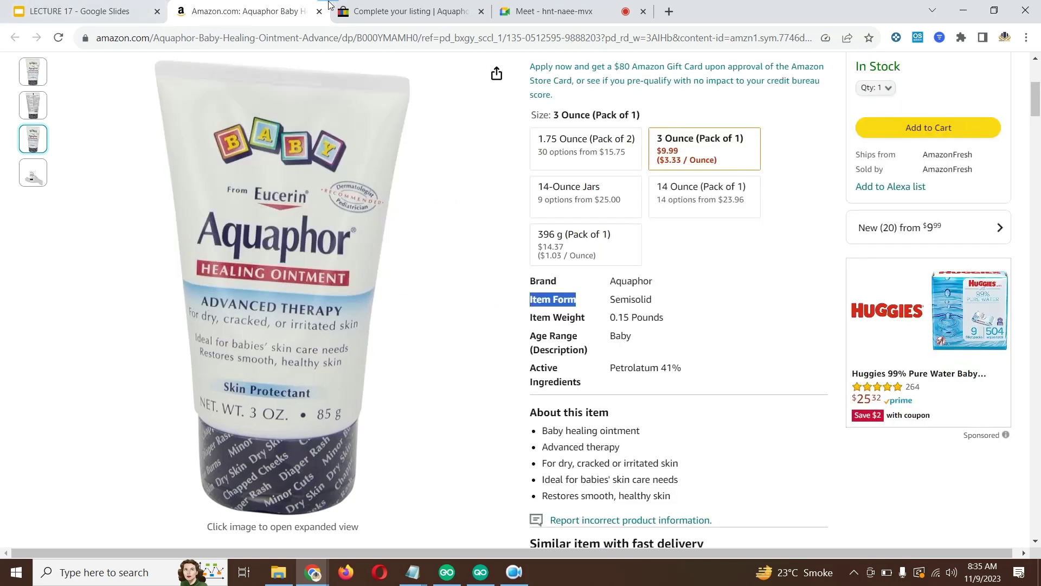
{"action": "left_click", "coordinate": [410, 12]}
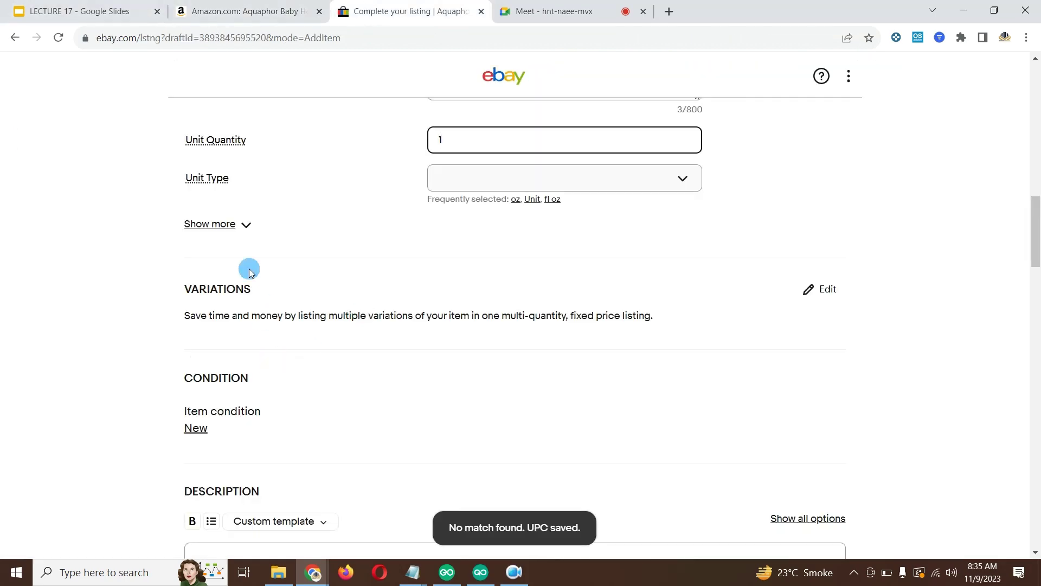
{"action": "left_click", "coordinate": [226, 227]}
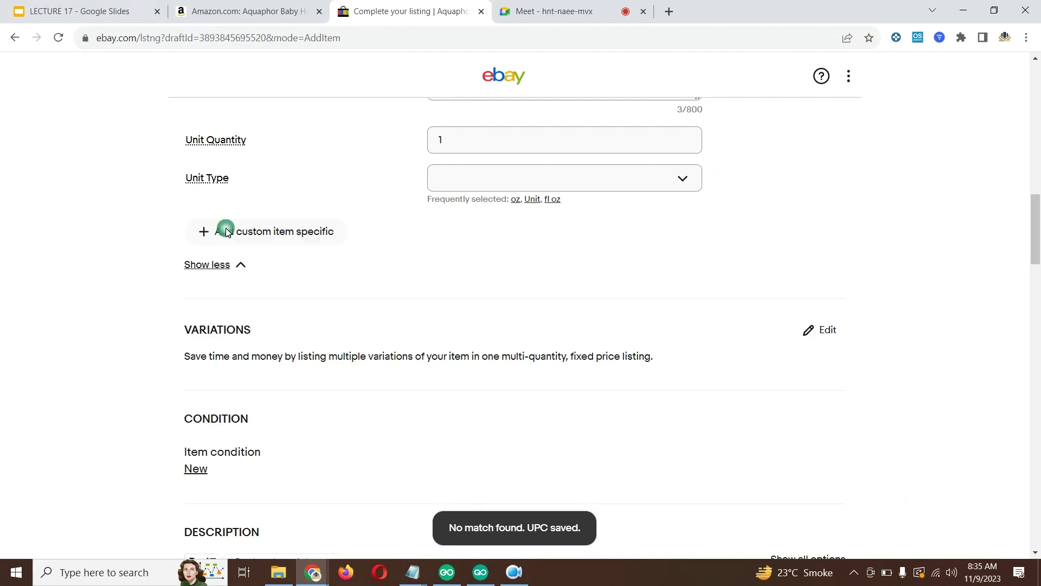
{"action": "left_click", "coordinate": [272, 237]}
{"action": "left_click", "coordinate": [360, 258]}
{"action": "type", "text": "Item Form"}
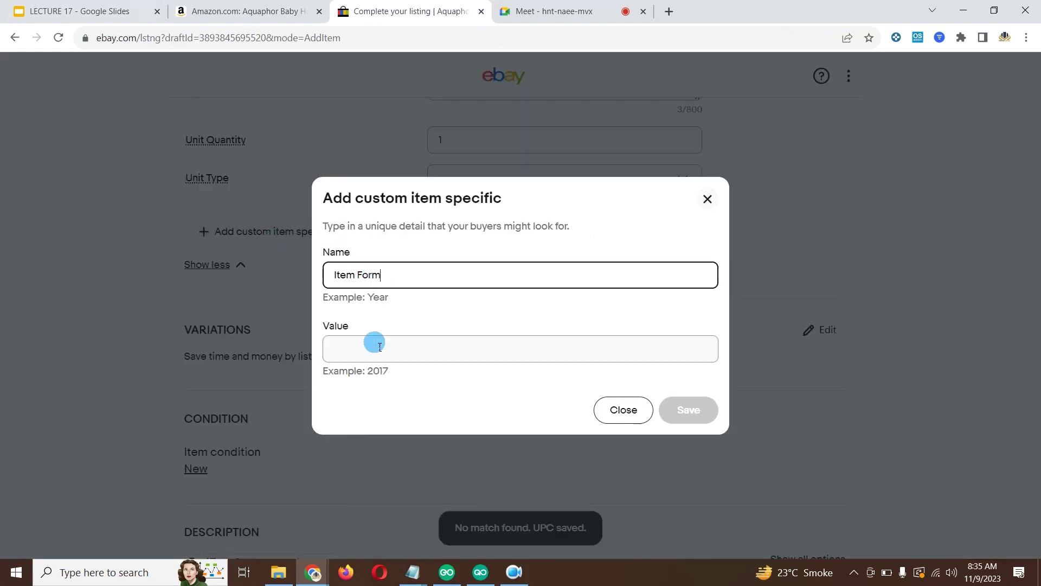
{"action": "left_click", "coordinate": [373, 352]}
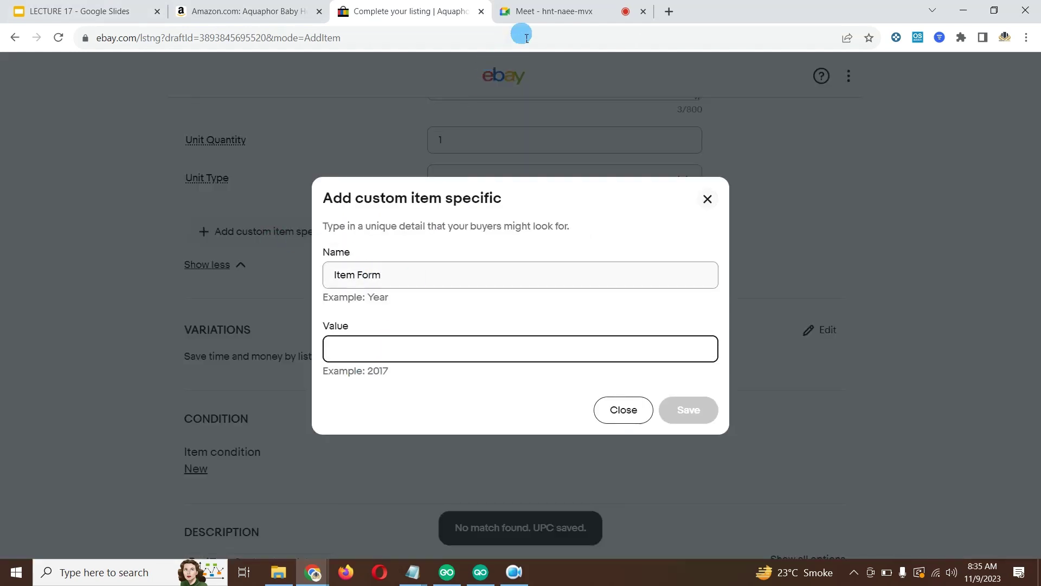
Copy the item form from the Amazon page, enter Semisolid as the custom specific's value, and save it.
{"action": "left_click", "coordinate": [265, 11]}
{"action": "left_click_drag", "start_coordinate": [653, 302], "coordinate": [623, 305]}
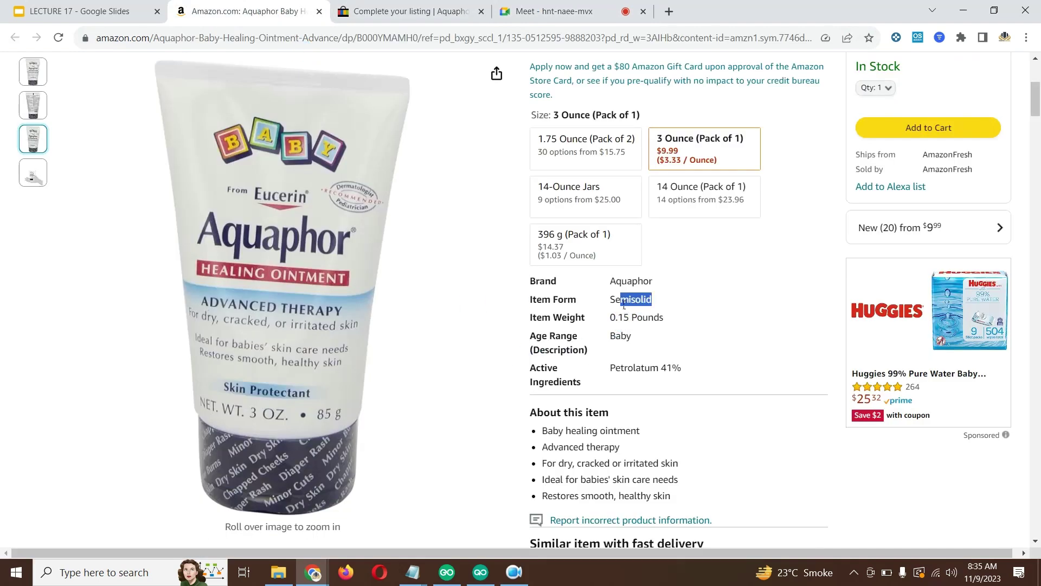
{"action": "left_click", "coordinate": [412, 11]}
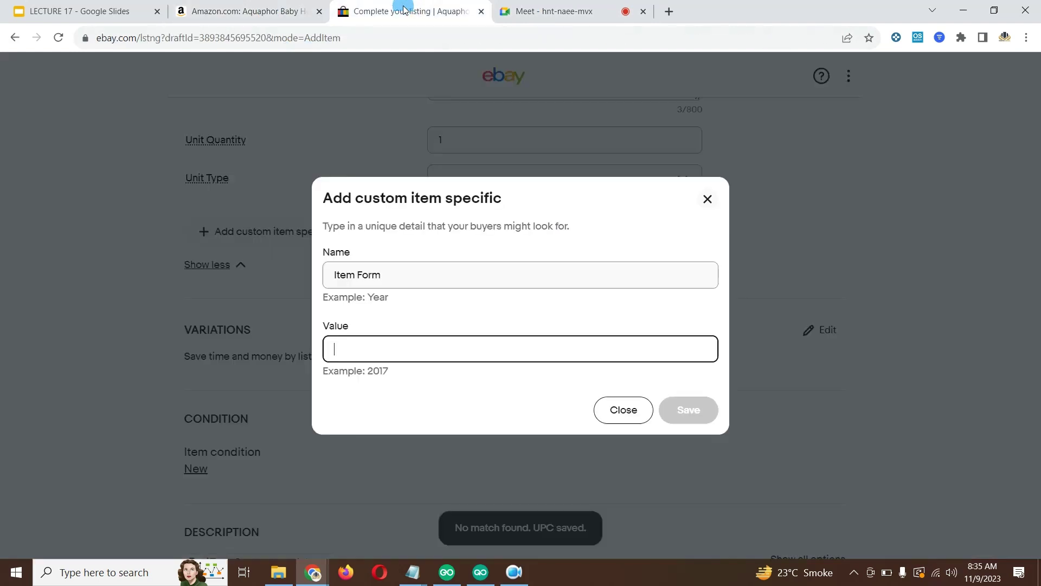
{"action": "type", "text": "Semisolid"}
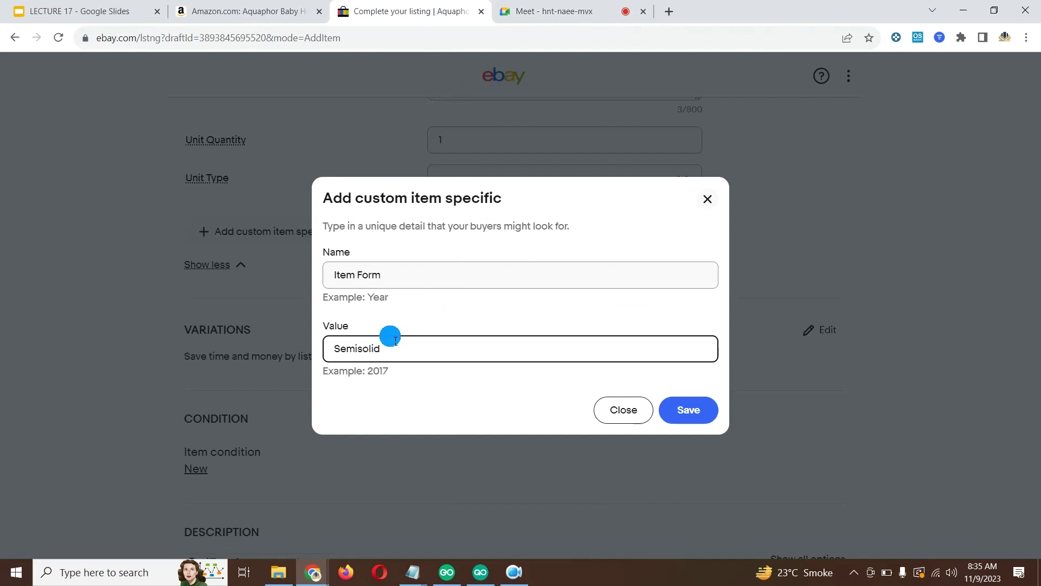
{"action": "left_click", "coordinate": [264, 10]}
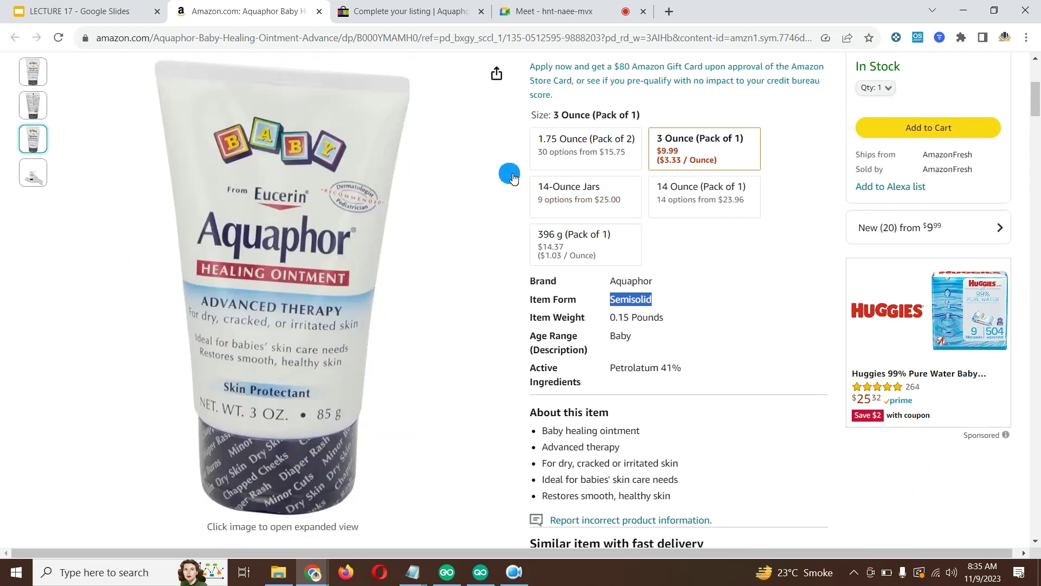
{"action": "left_click", "coordinate": [418, 10]}
{"action": "type", "text": "Semisolid"}
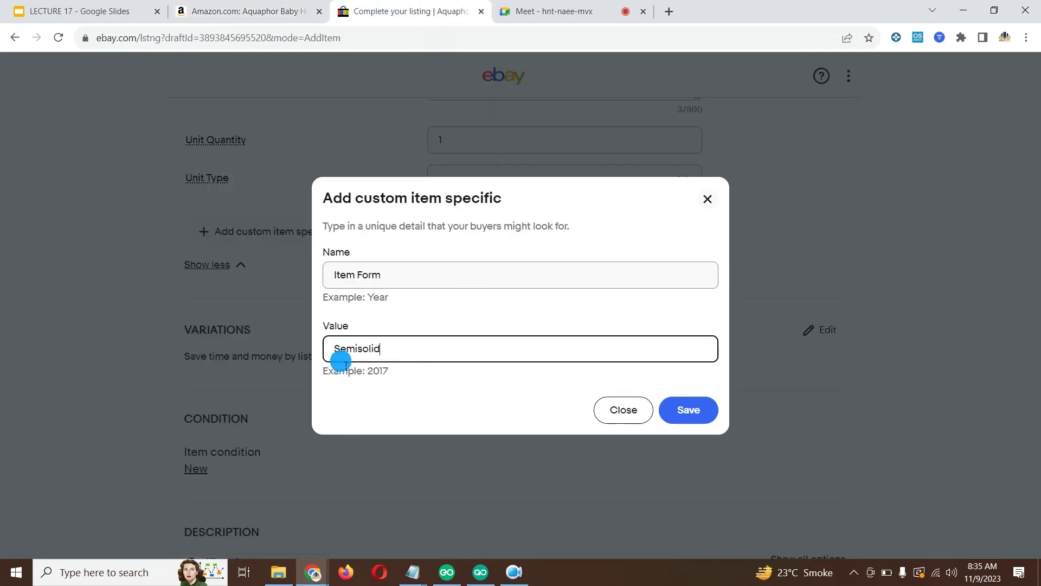
{"action": "left_click", "coordinate": [251, 12]}
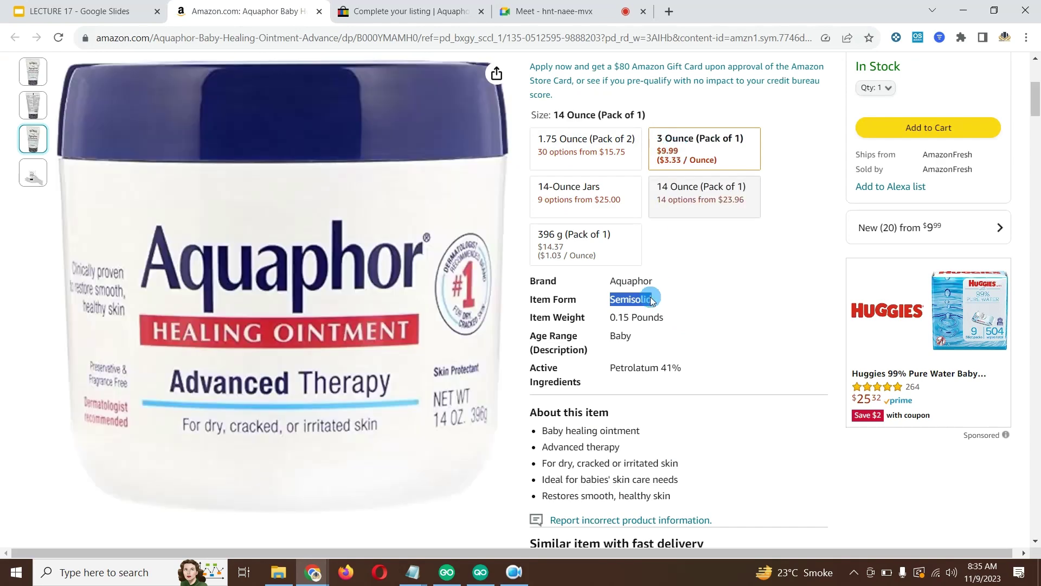
{"action": "left_click", "coordinate": [431, 14]}
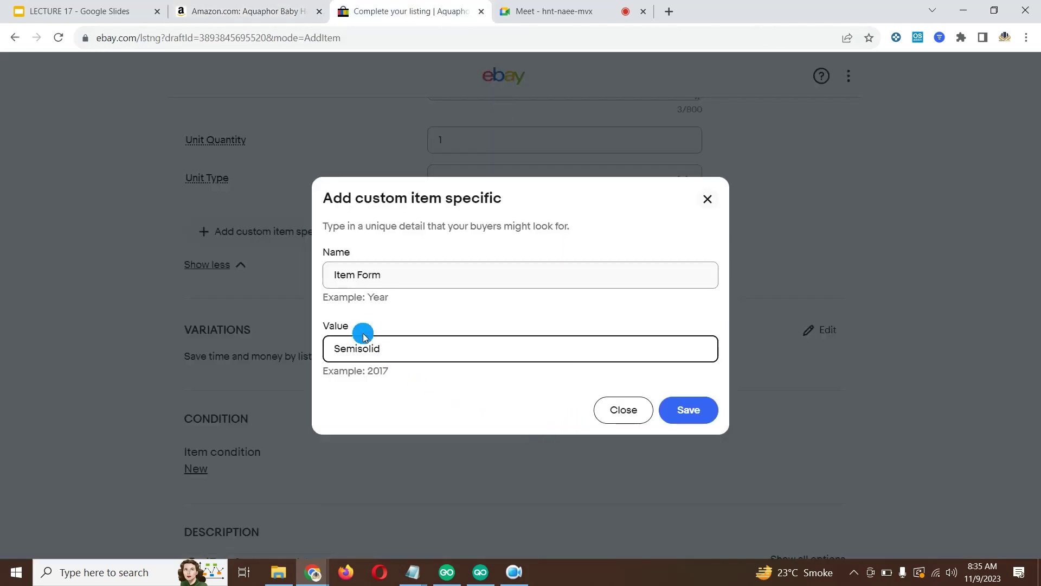
{"action": "left_click", "coordinate": [711, 415]}
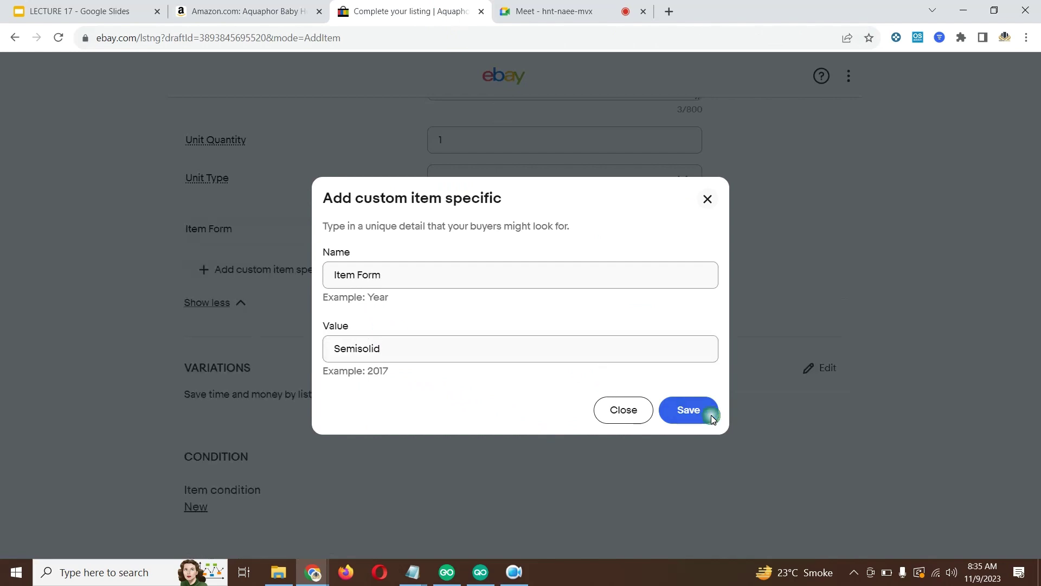
{"action": "left_click", "coordinate": [253, 270]}
{"action": "left_click", "coordinate": [249, 11]}
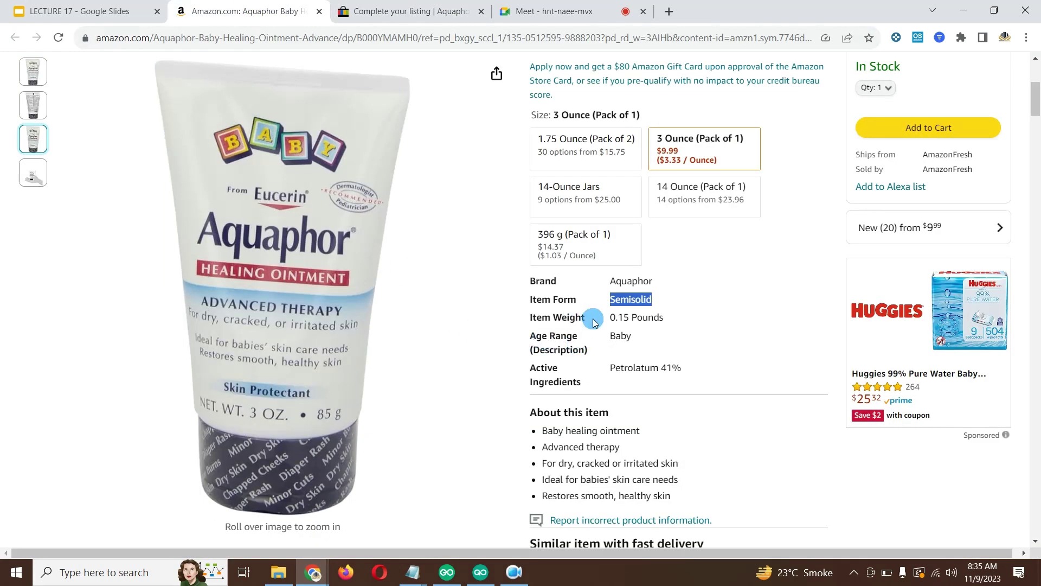
{"action": "left_click_drag", "start_coordinate": [594, 322], "coordinate": [570, 318]}
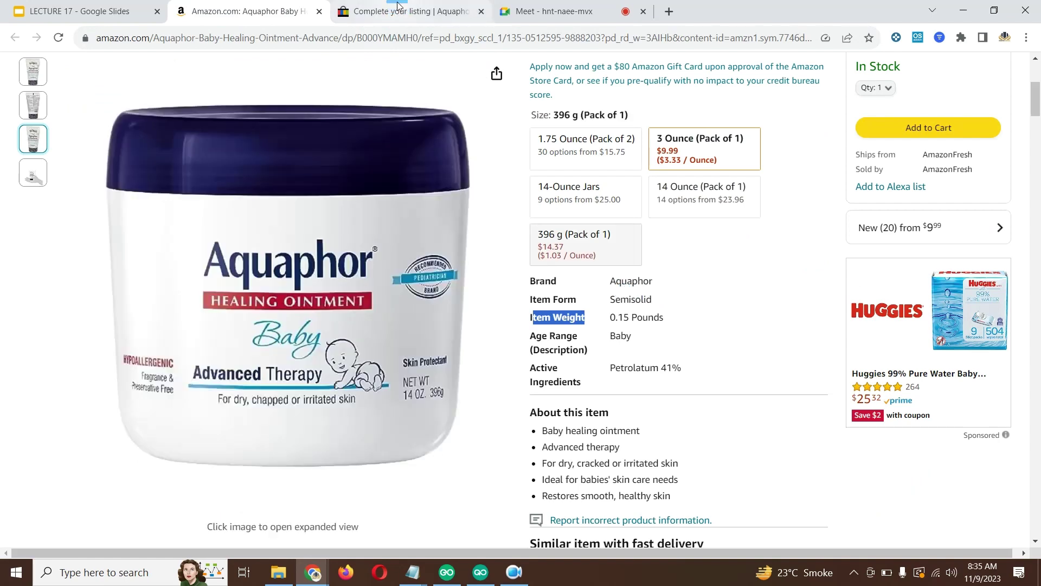
{"action": "key", "text": "ctrl+Tab"}
{"action": "key", "text": "ctrl+shift+Tab"}
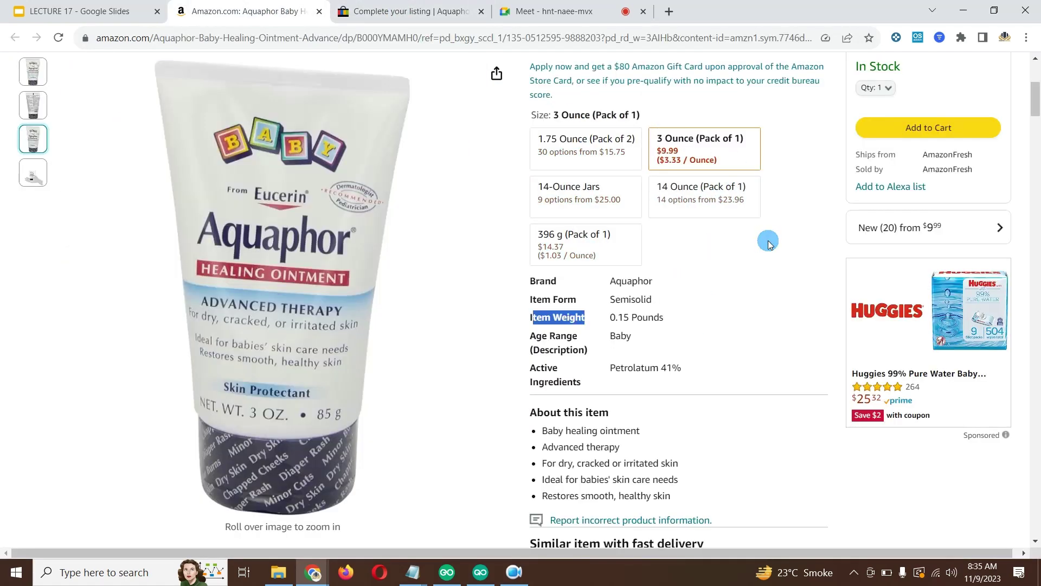
{"action": "left_click", "coordinate": [401, 12]}
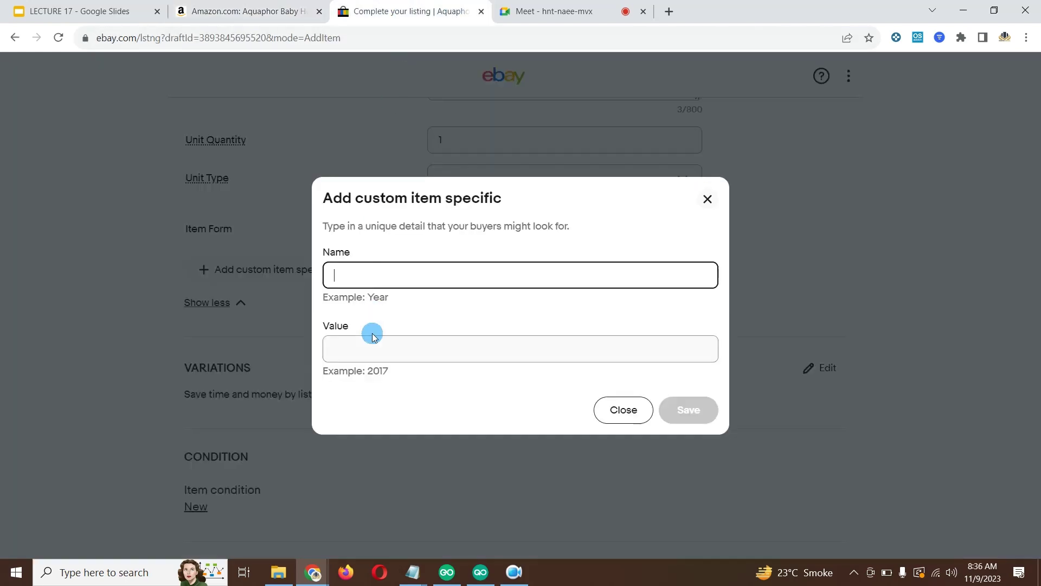
{"action": "left_click", "coordinate": [629, 410]}
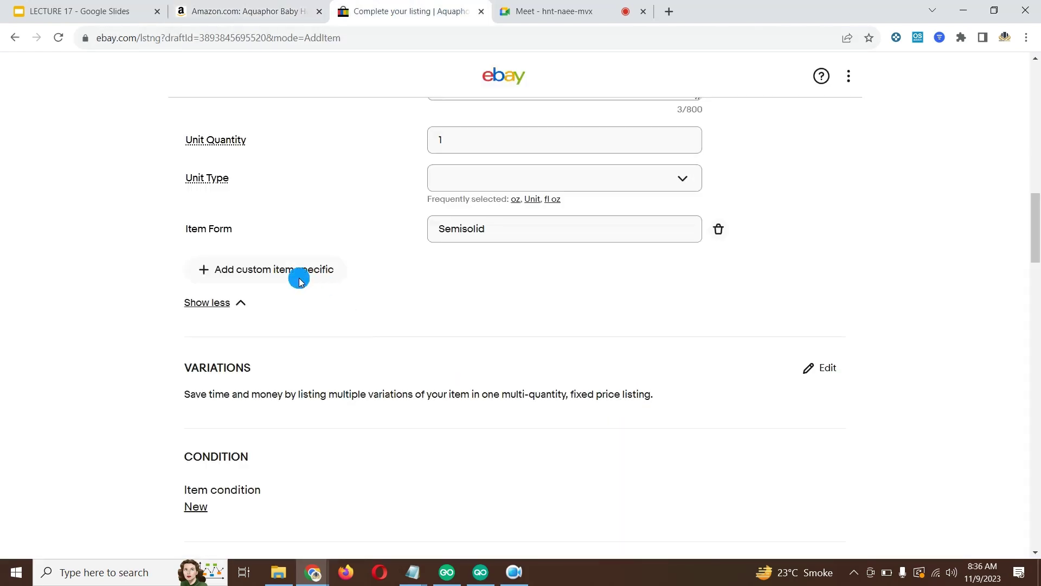
Add a custom item specific named Age Range, copied from the Amazon details, with the value BABY, and save it.
{"action": "scroll", "coordinate": [299, 281], "scroll_direction": "up", "scroll_amount": 1}
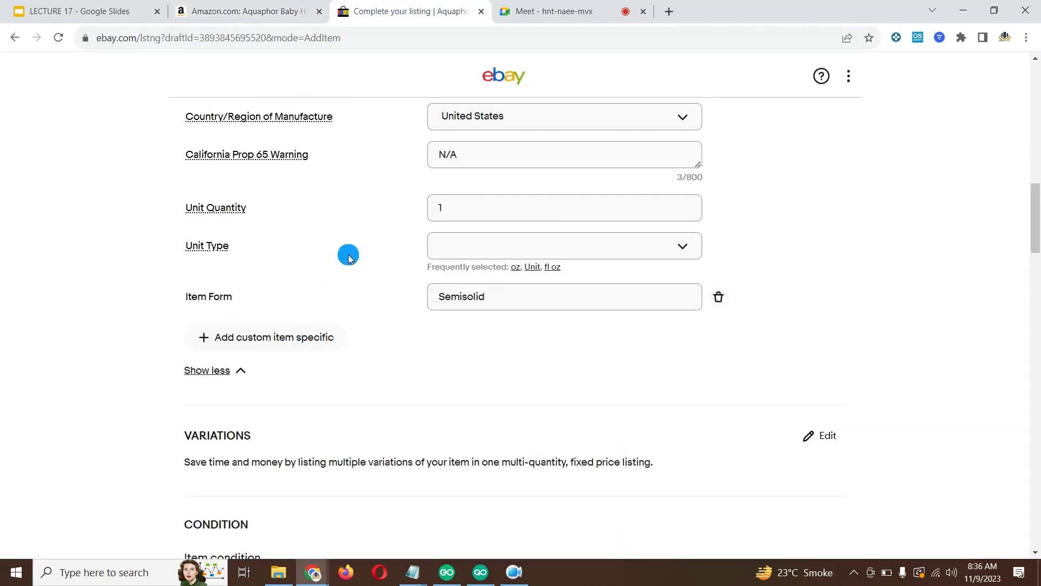
{"action": "left_click", "coordinate": [265, 337]}
{"action": "left_click", "coordinate": [241, 11]}
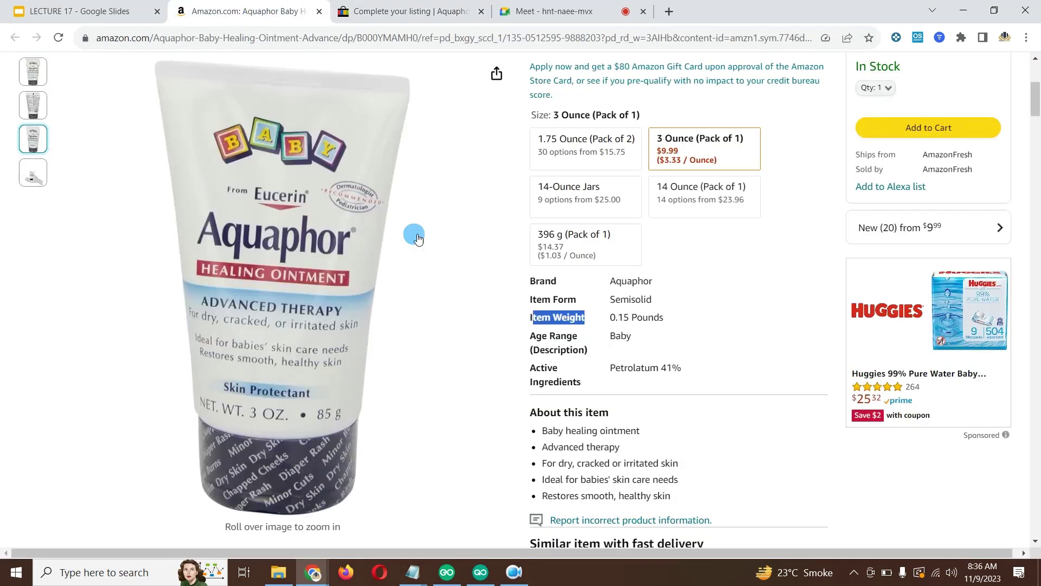
{"action": "left_click", "coordinate": [524, 337]}
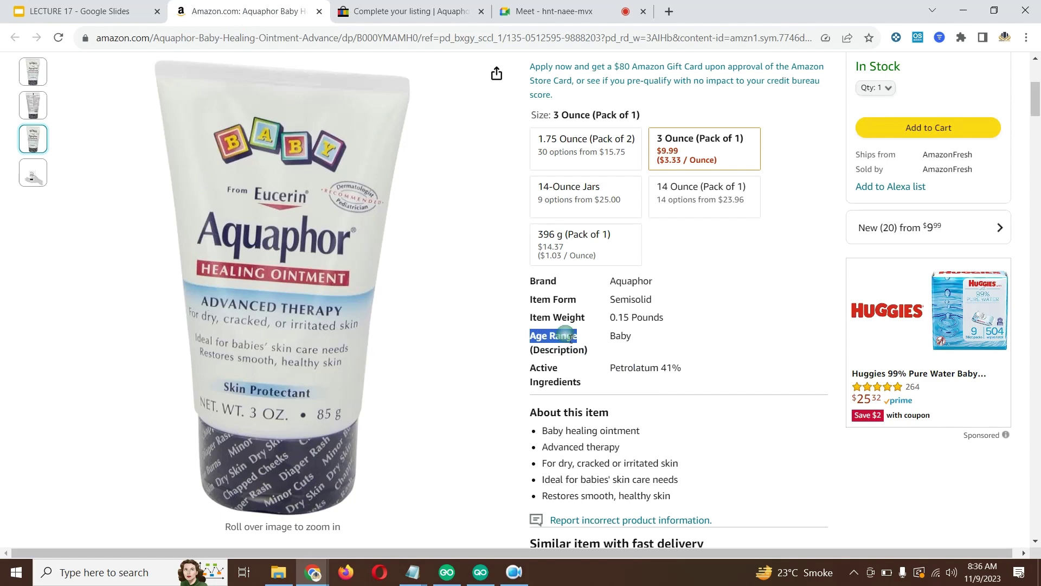
{"action": "right_click", "coordinate": [568, 335]}
{"action": "left_click", "coordinate": [578, 346]}
{"action": "left_click", "coordinate": [393, 11]}
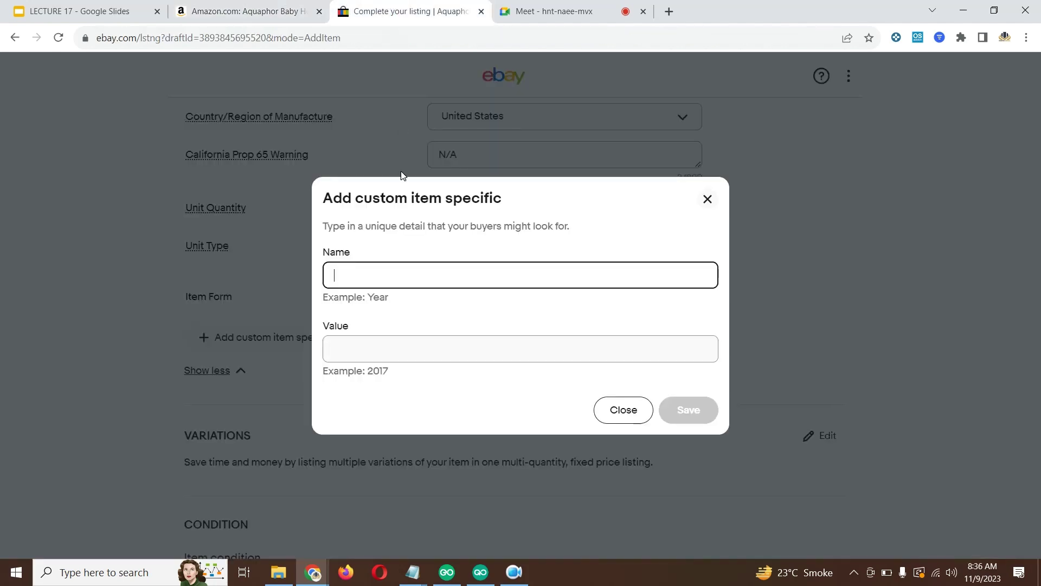
{"action": "left_click", "coordinate": [350, 279]}
{"action": "type", "text": "Age Range"}
{"action": "left_click", "coordinate": [405, 360]}
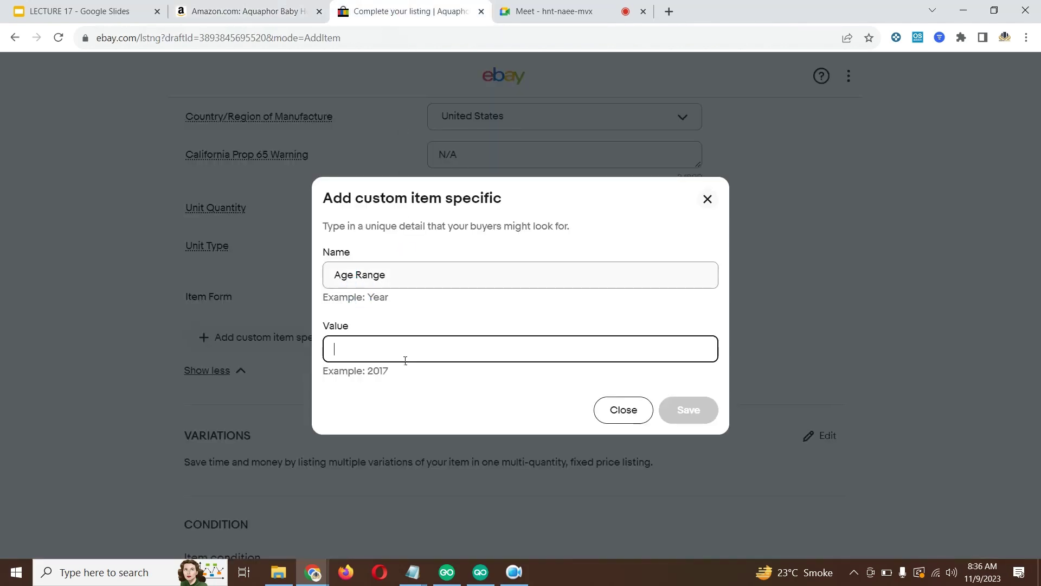
{"action": "type", "text": "BABY"}
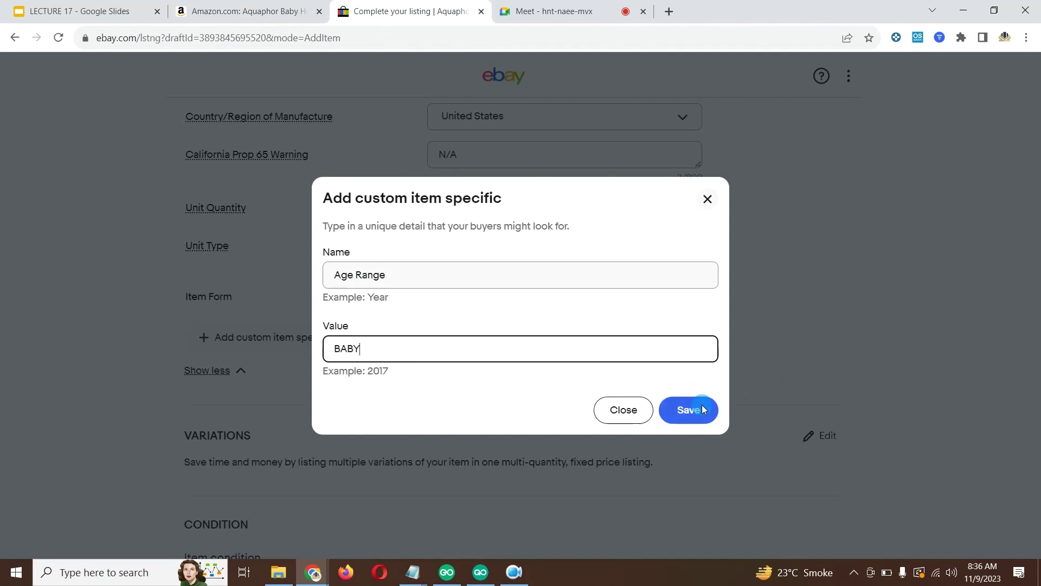
{"action": "left_click", "coordinate": [703, 409]}
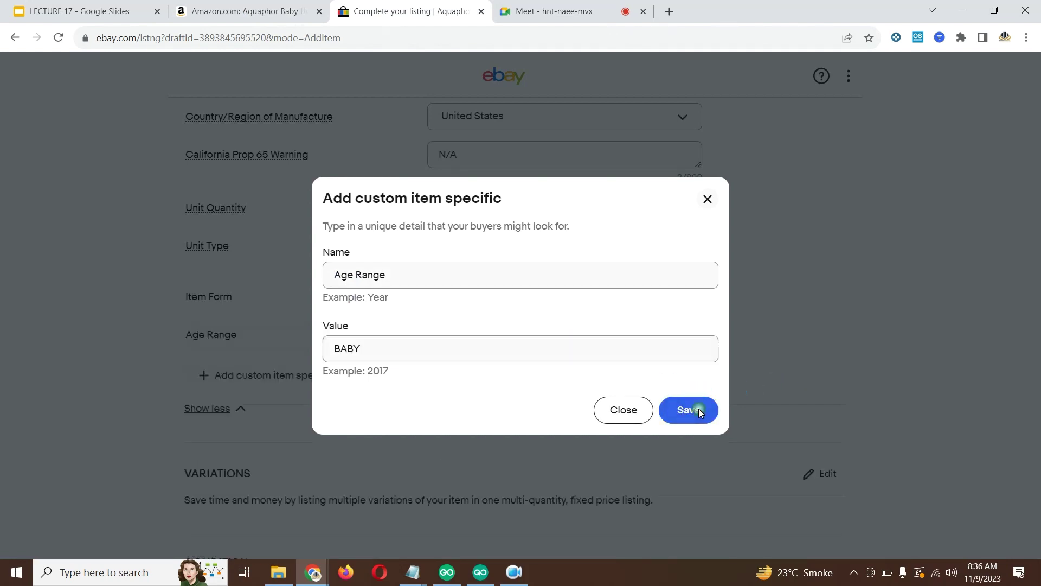
Copy the whole About this item section, heading and bullet points, from the Amazon product page.
{"action": "left_click", "coordinate": [247, 11]}
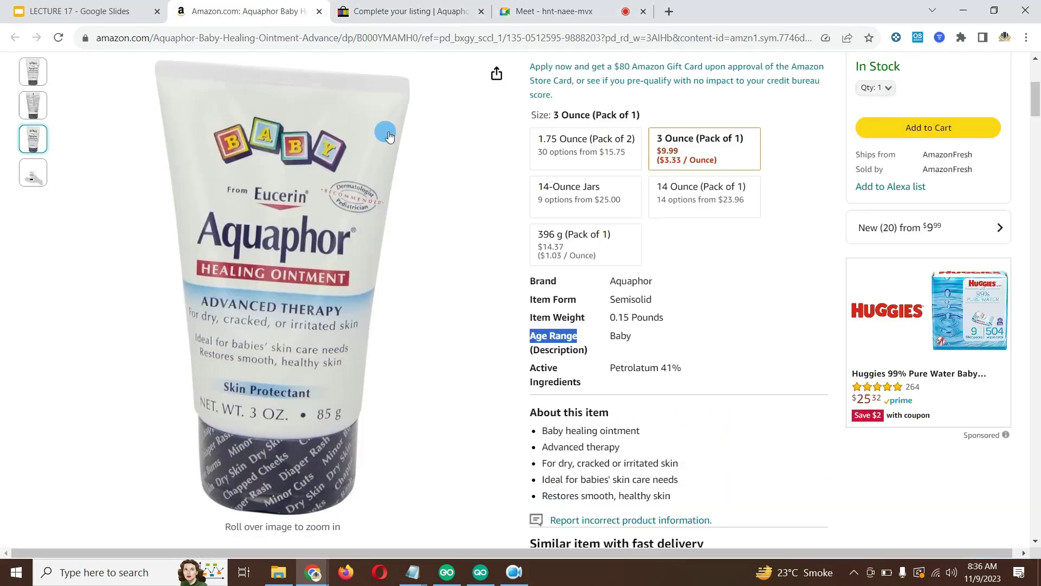
{"action": "scroll", "coordinate": [562, 270], "scroll_direction": "down", "scroll_amount": 1}
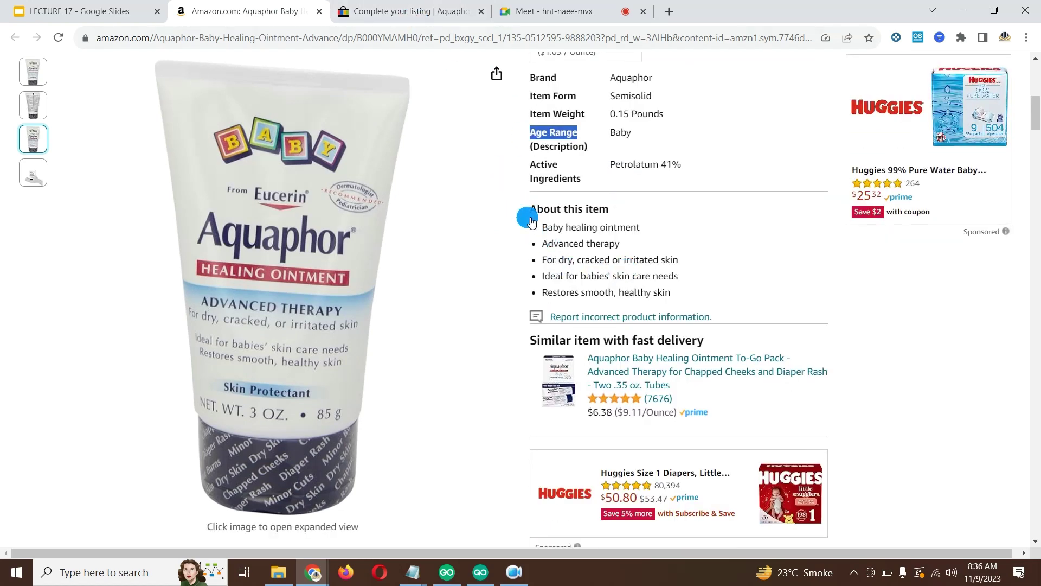
{"action": "left_click_drag", "start_coordinate": [527, 212], "coordinate": [680, 296]}
{"action": "key", "text": "ctrl+c"}
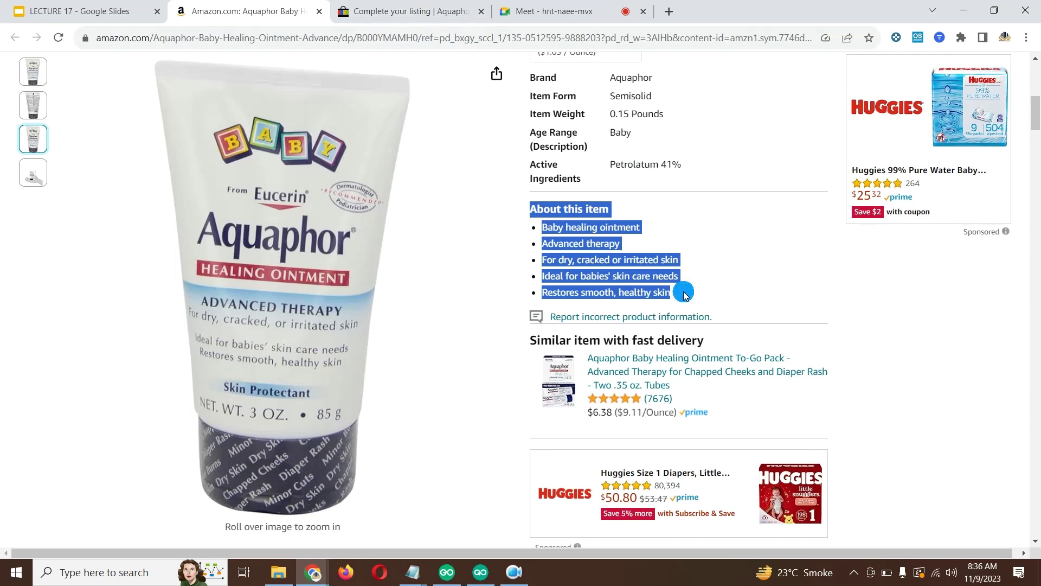
Paste the copied About this item text into the eBay listing's description.
{"action": "left_click", "coordinate": [404, 11]}
{"action": "scroll", "coordinate": [470, 281], "scroll_direction": "down", "scroll_amount": 5}
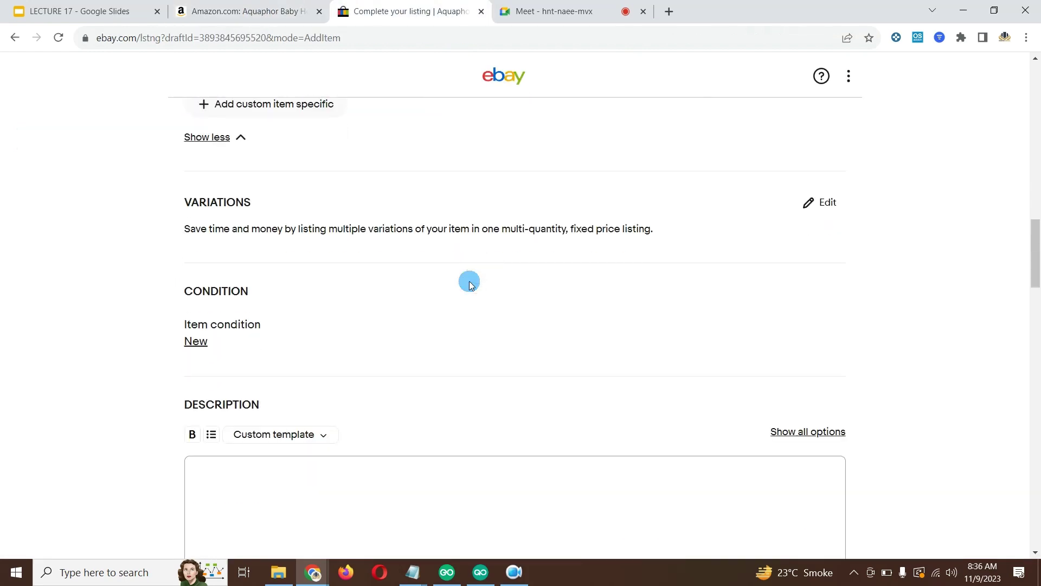
{"action": "scroll", "coordinate": [469, 281], "scroll_direction": "down", "scroll_amount": 3}
{"action": "left_click", "coordinate": [386, 298]}
{"action": "key", "text": "ctrl+v"}
{"action": "scroll", "coordinate": [386, 297], "scroll_direction": "down", "scroll_amount": 1}
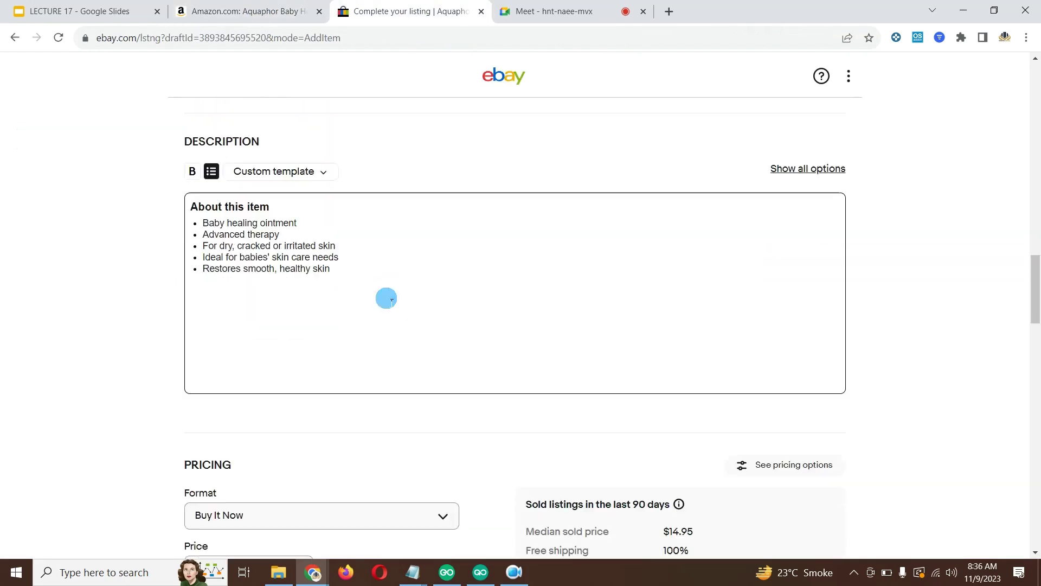
{"action": "scroll", "coordinate": [387, 298], "scroll_direction": "down", "scroll_amount": 3}
{"action": "scroll", "coordinate": [386, 298], "scroll_direction": "up", "scroll_amount": 6}
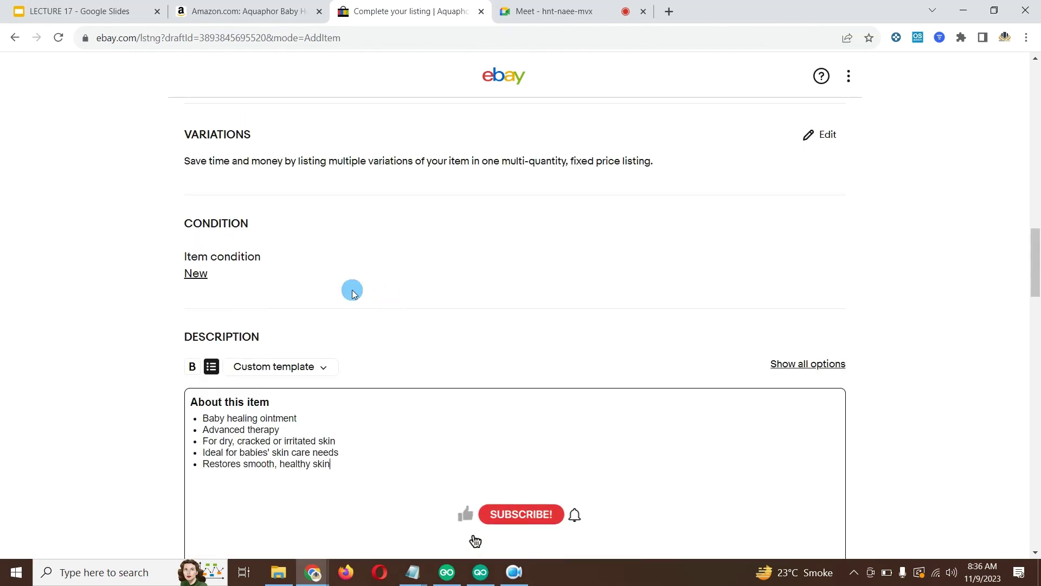
Open the Variations section of the eBay listing for editing.
{"action": "scroll", "coordinate": [326, 288], "scroll_direction": "up", "scroll_amount": 3}
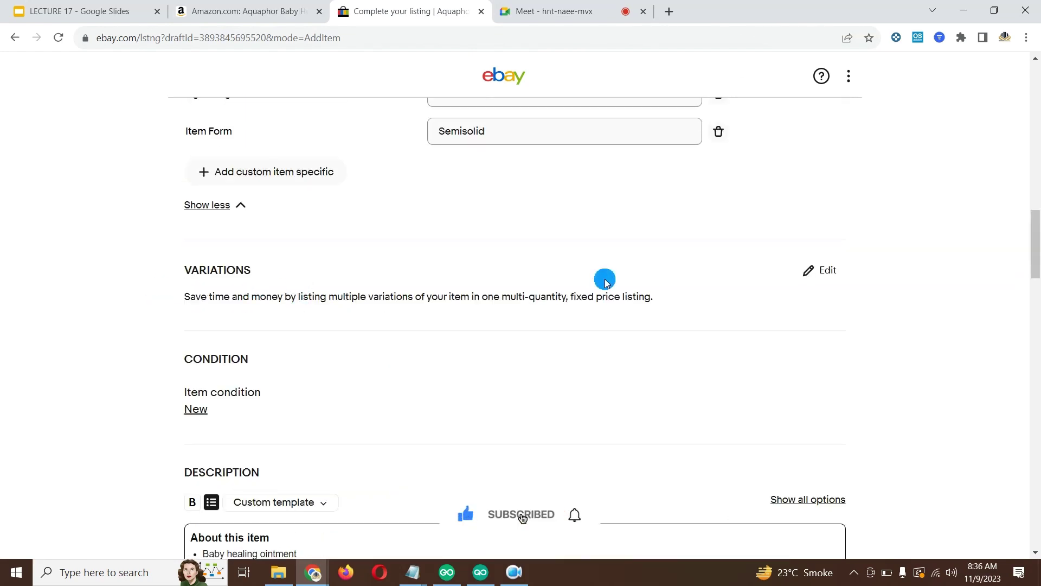
{"action": "scroll", "coordinate": [544, 255], "scroll_direction": "up", "scroll_amount": 2}
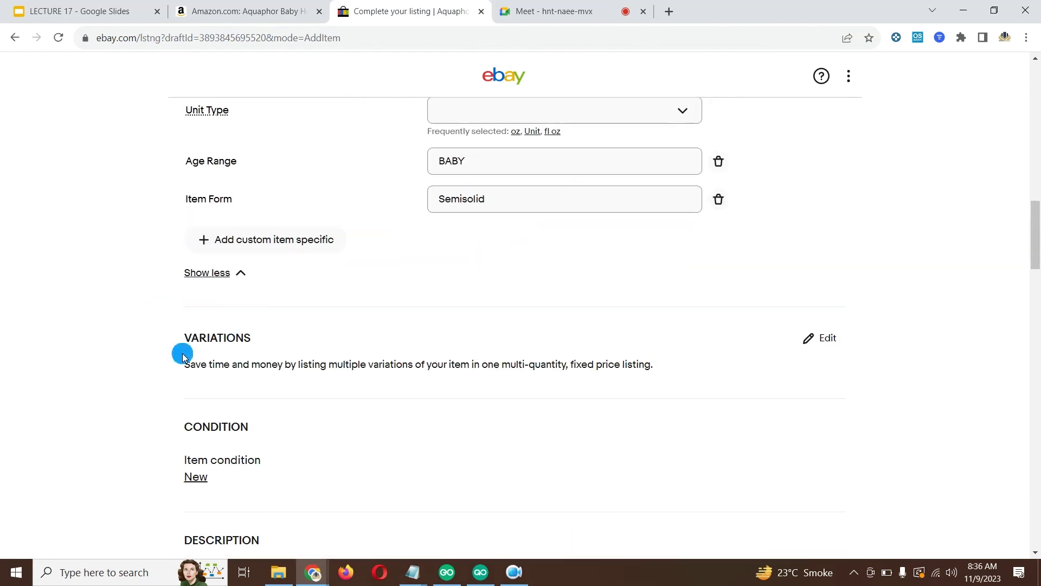
{"action": "left_click_drag", "start_coordinate": [130, 323], "coordinate": [512, 315]}
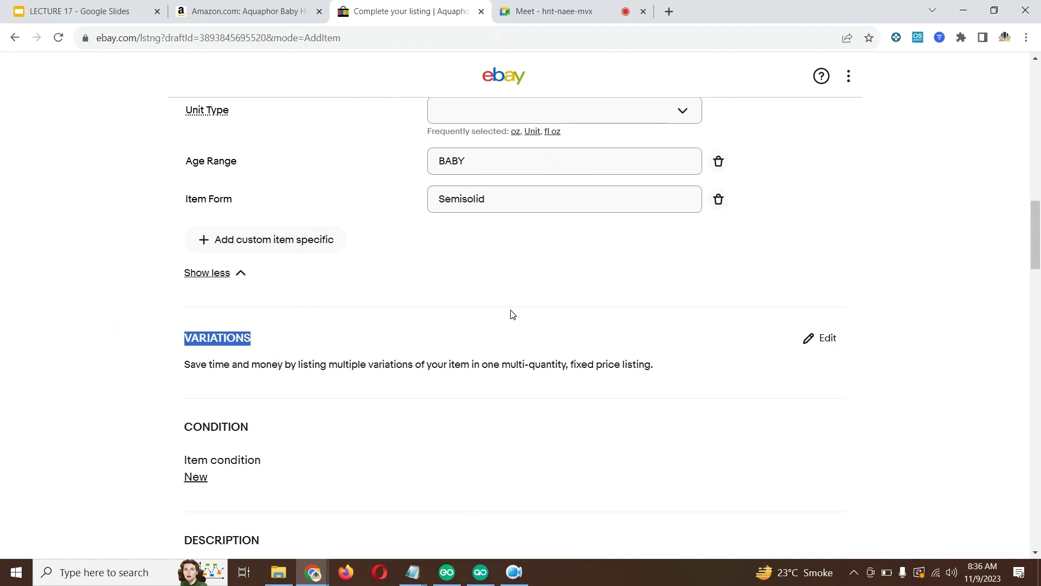
{"action": "left_click", "coordinate": [553, 336]}
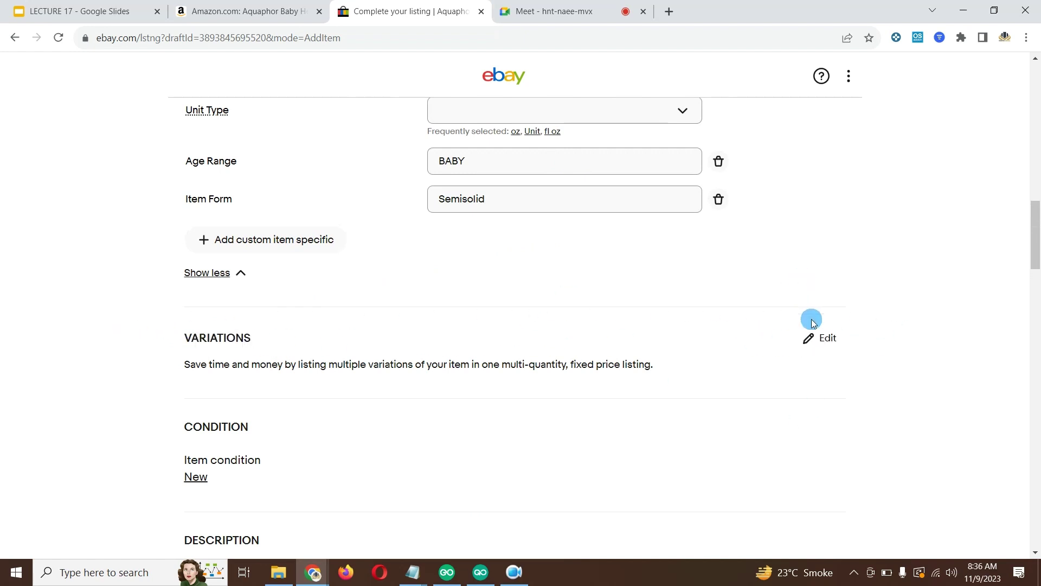
{"action": "left_click", "coordinate": [826, 338]}
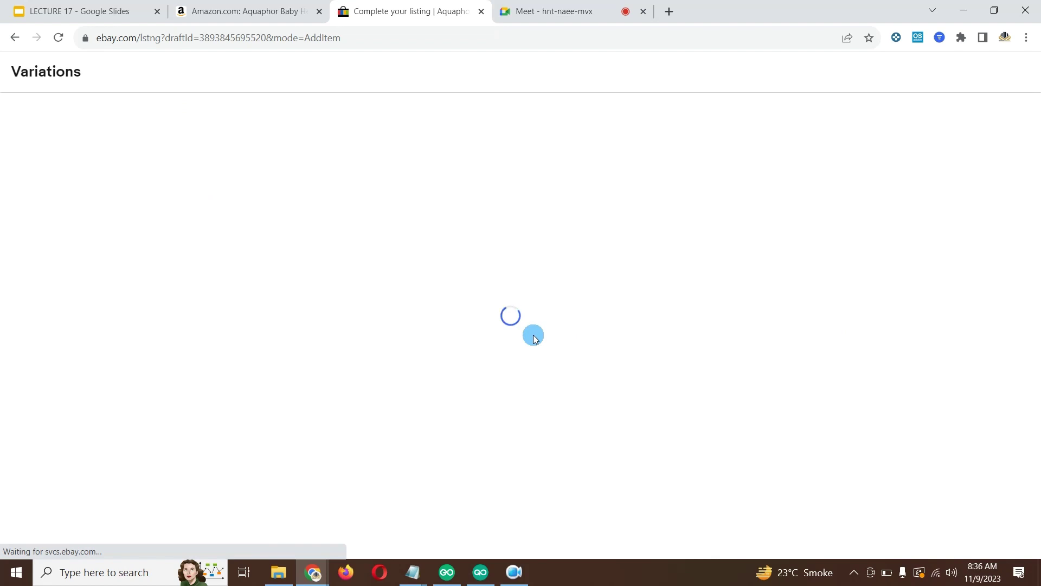
{"action": "left_click", "coordinate": [515, 575]}
{"action": "left_click", "coordinate": [515, 574]}
{"action": "left_click", "coordinate": [503, 444]}
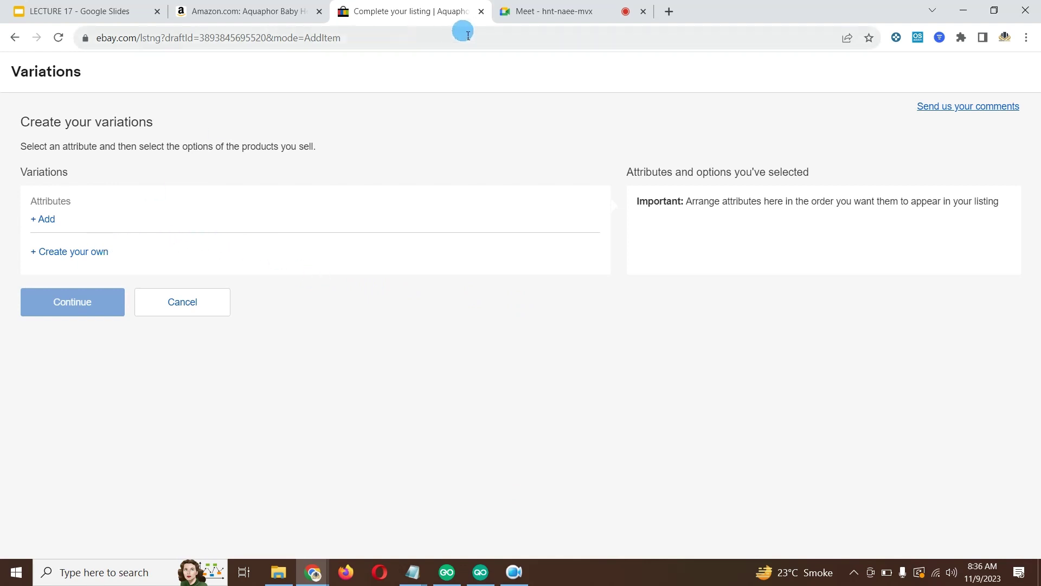
Check the variation attribute on the Amazon product page and try to create a custom eBay variation entry named SIZE.
{"action": "left_click", "coordinate": [247, 12]}
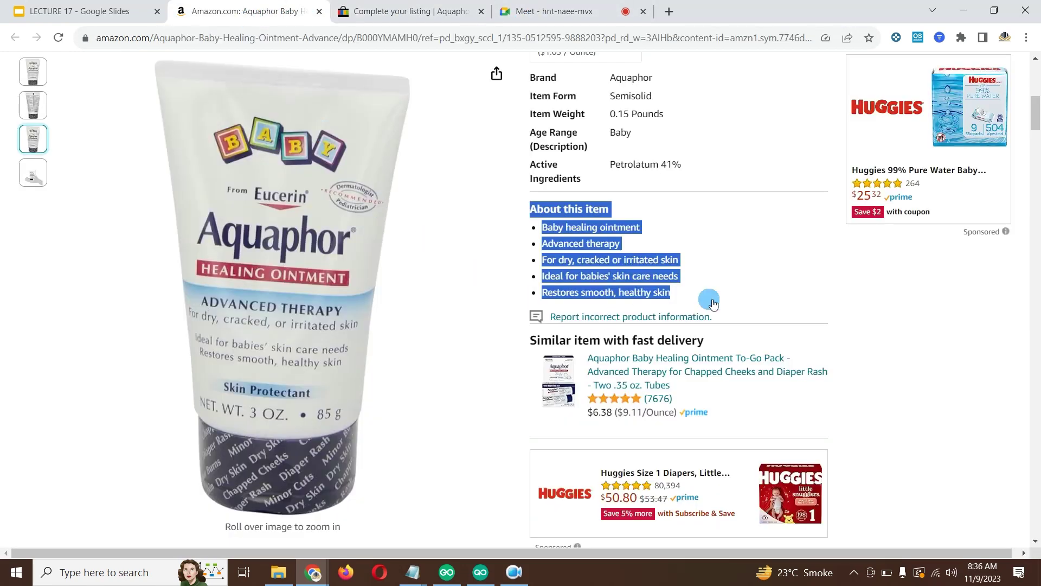
{"action": "scroll", "coordinate": [757, 255], "scroll_direction": "up", "scroll_amount": 7}
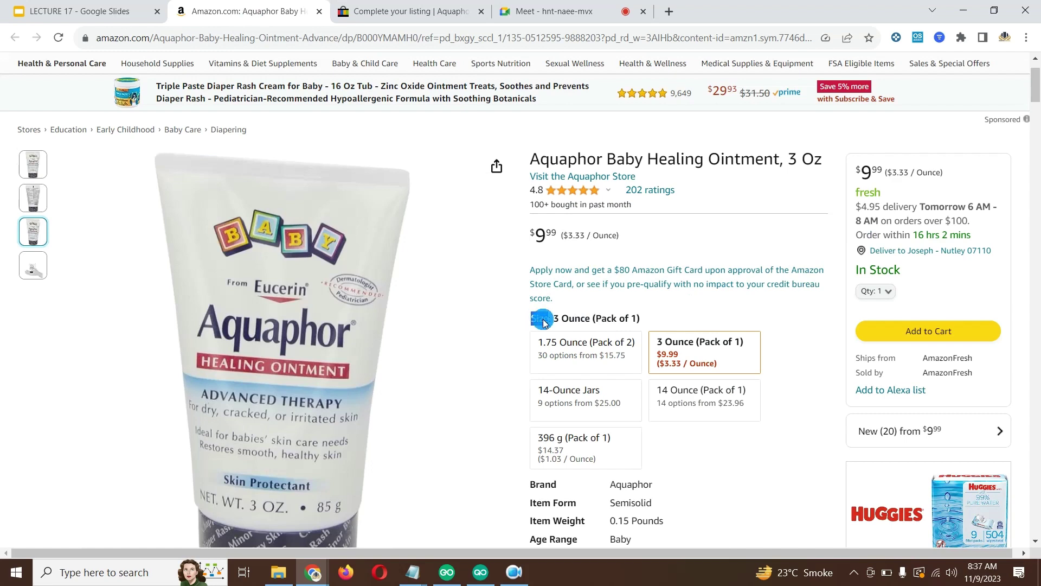
{"action": "left_click", "coordinate": [410, 11]}
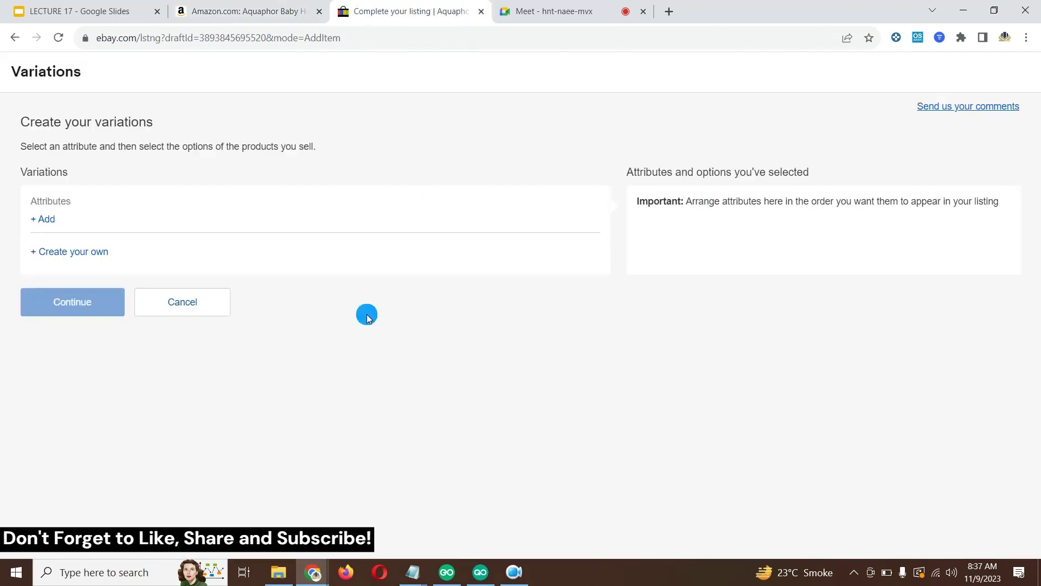
{"action": "left_click", "coordinate": [84, 254]}
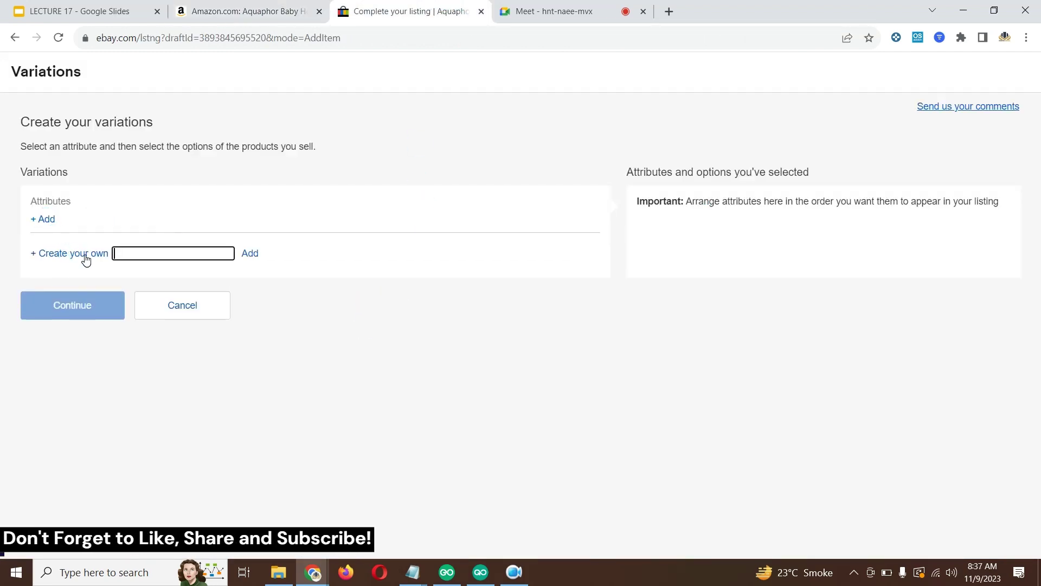
{"action": "type", "text": "SIZ"}
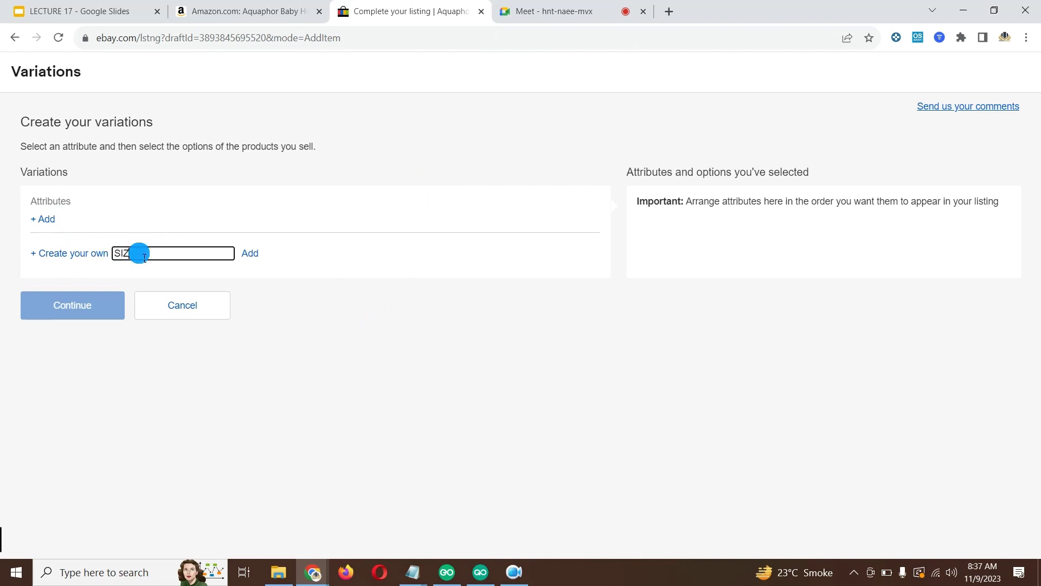
{"action": "type", "text": "E"}
{"action": "left_click", "coordinate": [251, 256]}
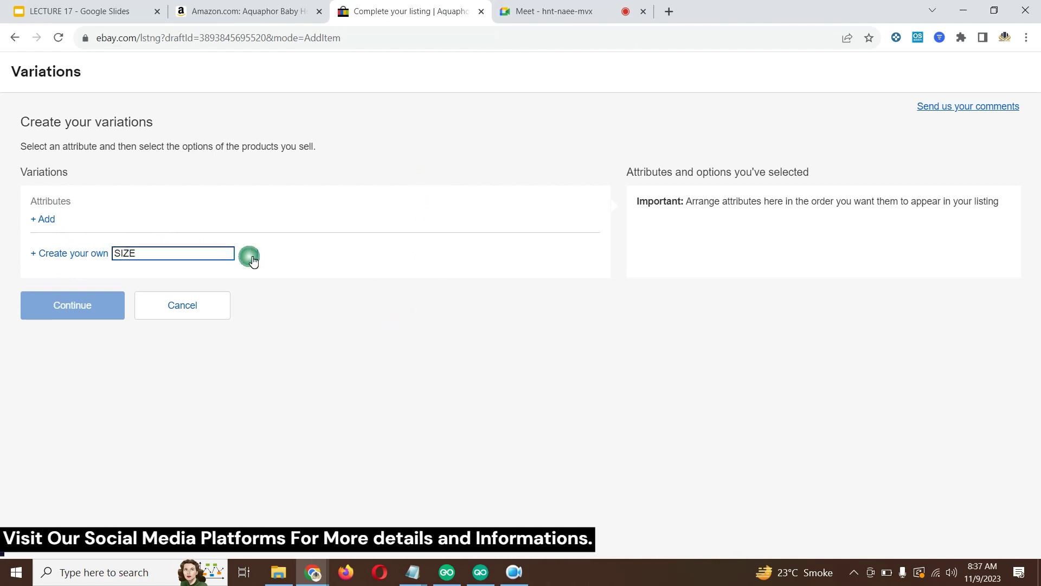
Add and save a custom variation attribute named SIZE, and clear the leftover text from its new option field.
{"action": "left_click", "coordinate": [45, 220]}
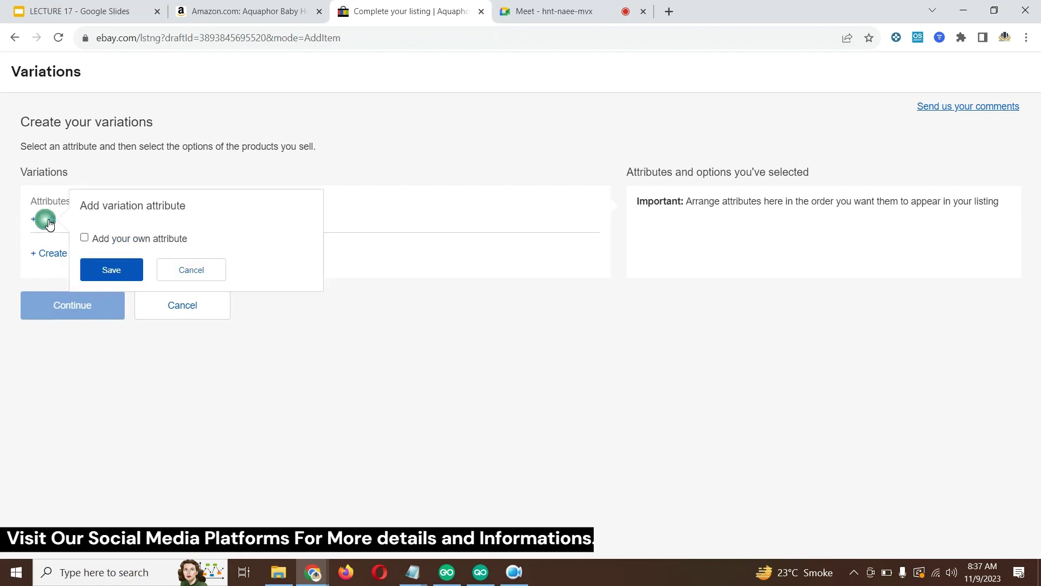
{"action": "left_click", "coordinate": [111, 249]}
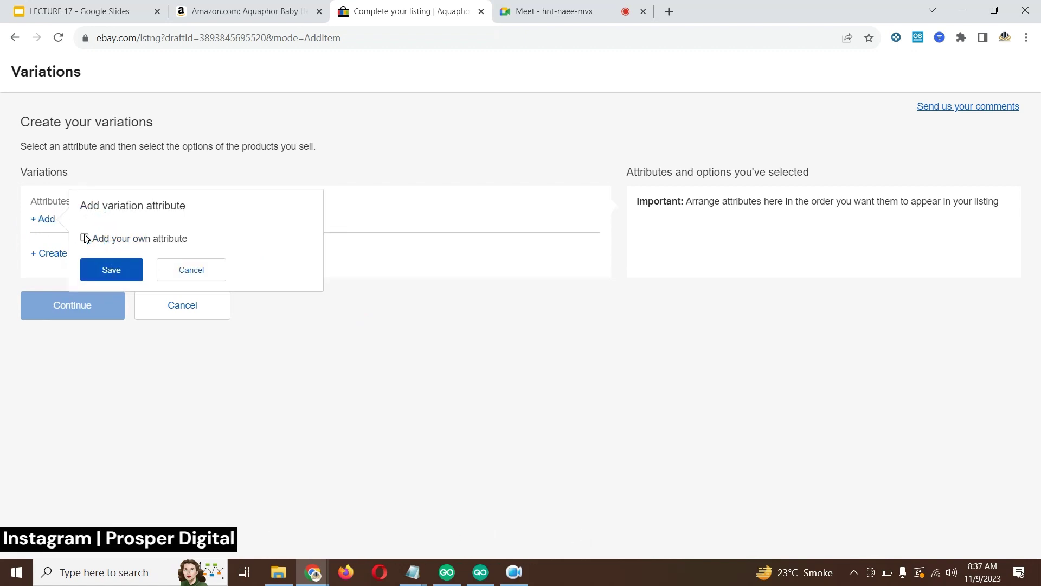
{"action": "left_click", "coordinate": [128, 291]}
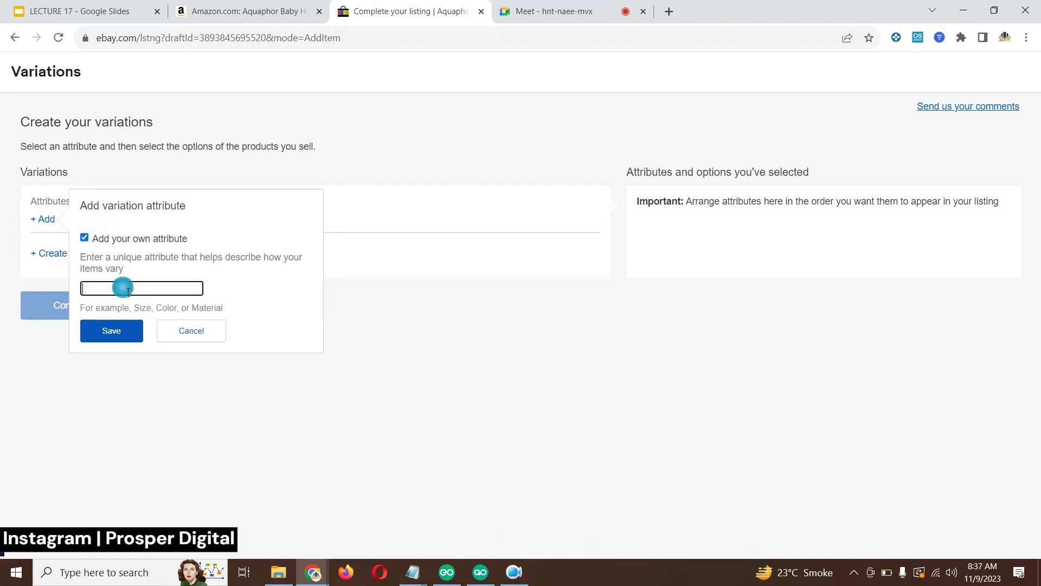
{"action": "type", "text": "SIZE"}
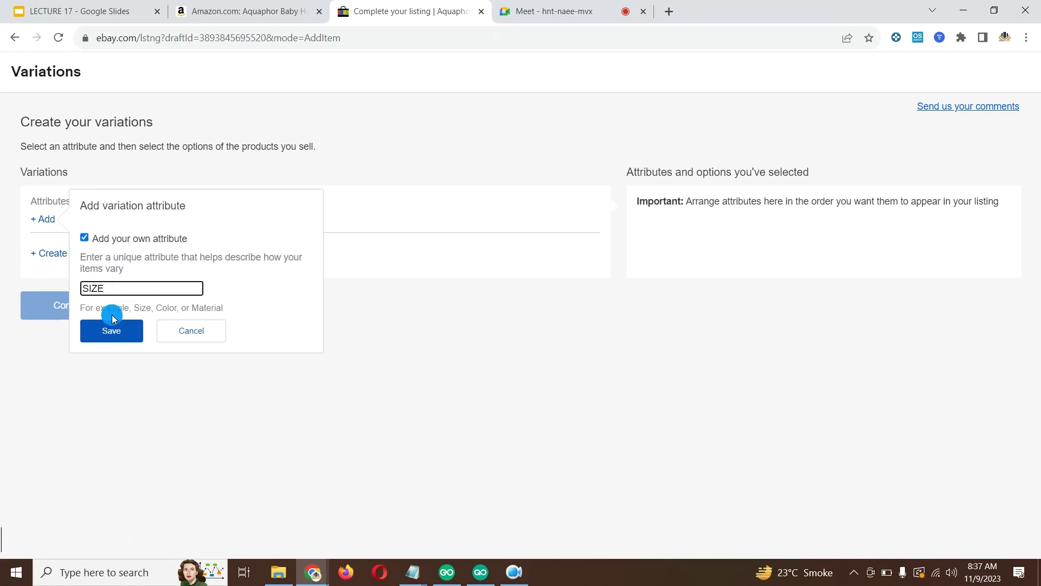
{"action": "left_click", "coordinate": [110, 329]}
{"action": "left_click", "coordinate": [163, 218]}
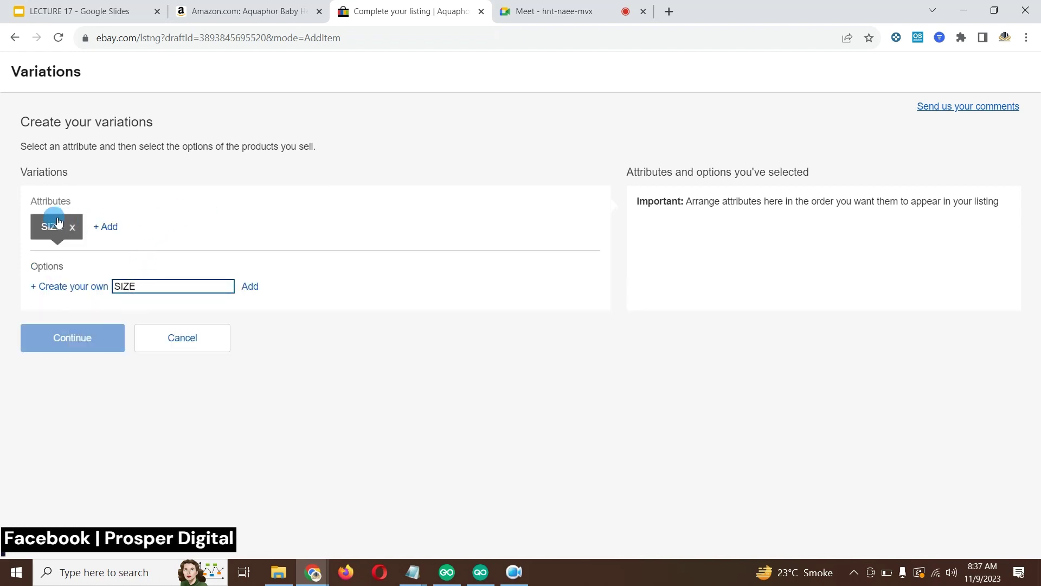
{"action": "left_click_drag", "start_coordinate": [137, 285], "coordinate": [110, 285]}
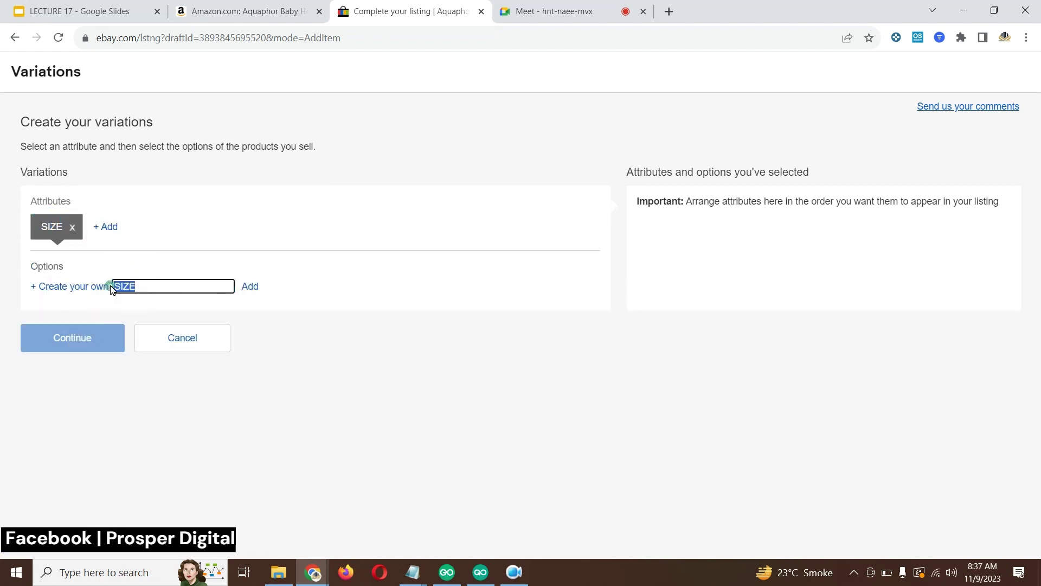
{"action": "key", "text": "BackSpace"}
Select the 1.75 Ounce (Pack of 2) size on the Amazon product page and copy its size name.
{"action": "left_click", "coordinate": [244, 11]}
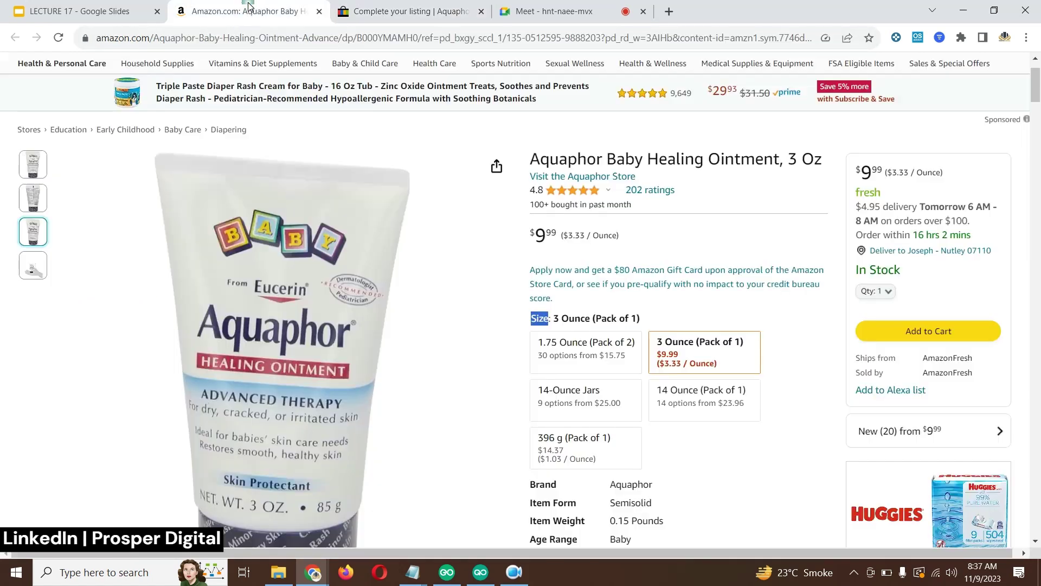
{"action": "left_click", "coordinate": [580, 358]}
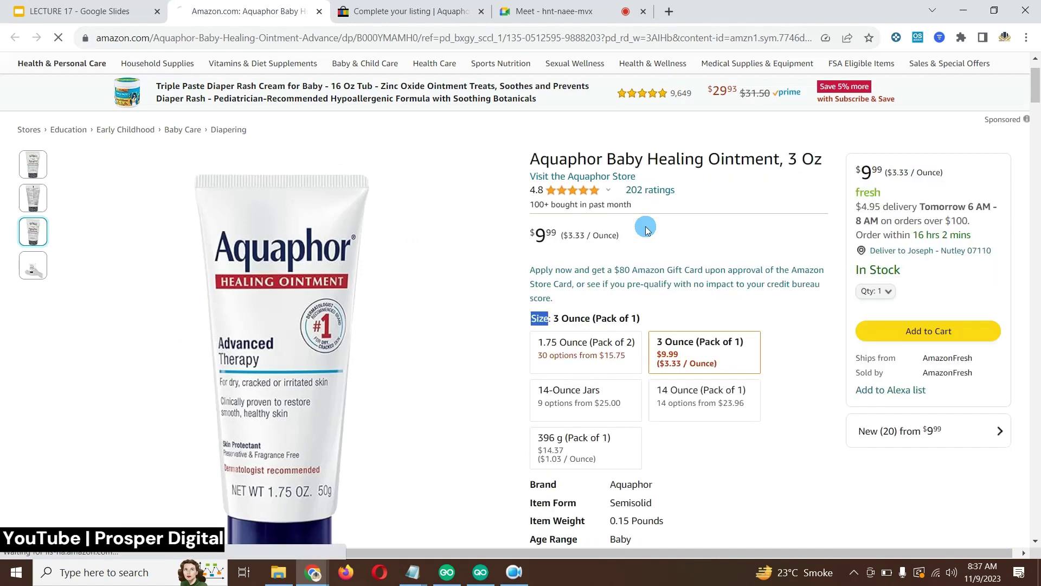
{"action": "left_click", "coordinate": [659, 285]}
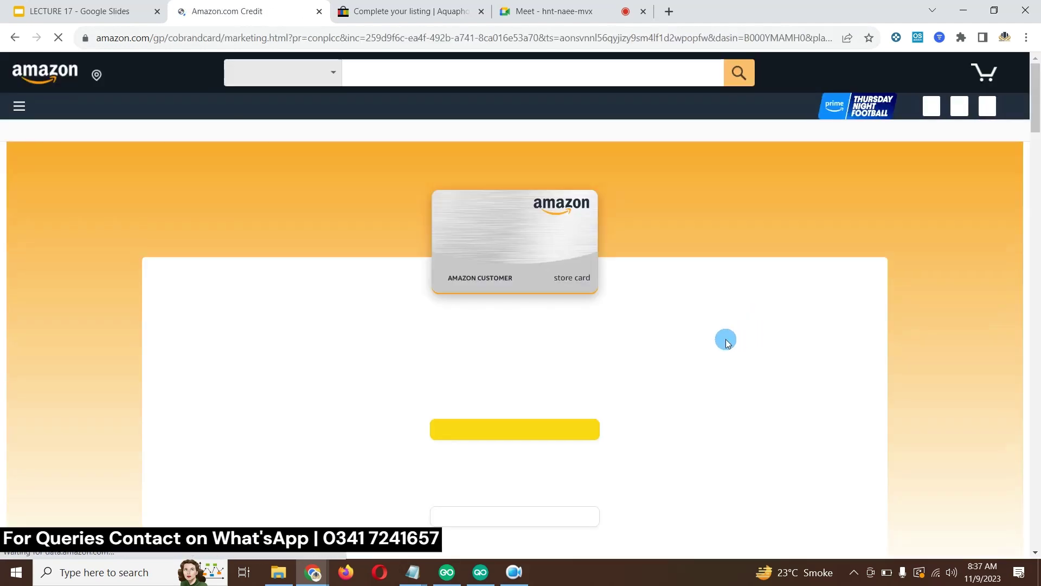
{"action": "left_click", "coordinate": [14, 38]}
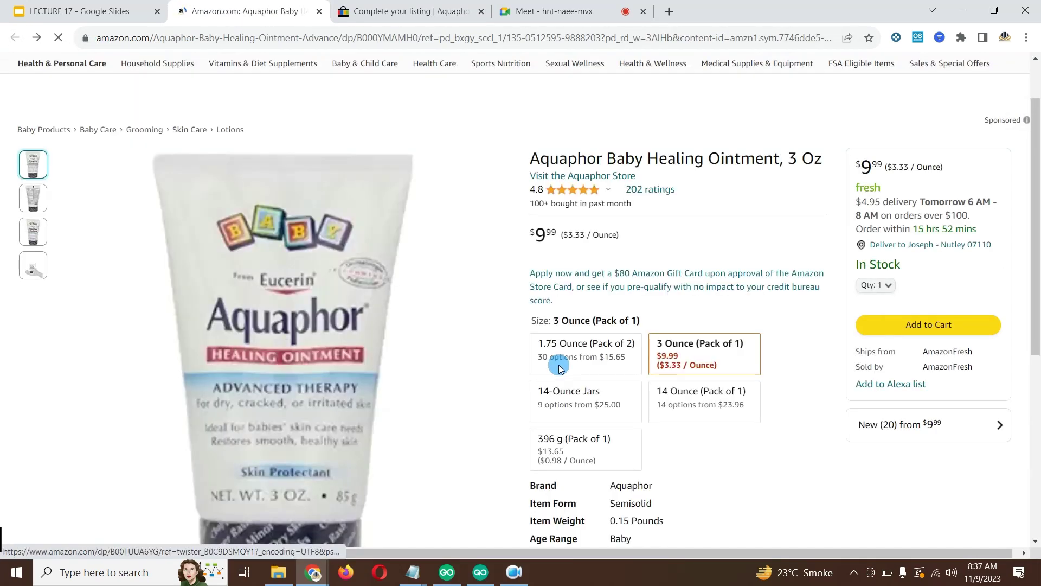
{"action": "left_click", "coordinate": [606, 351]}
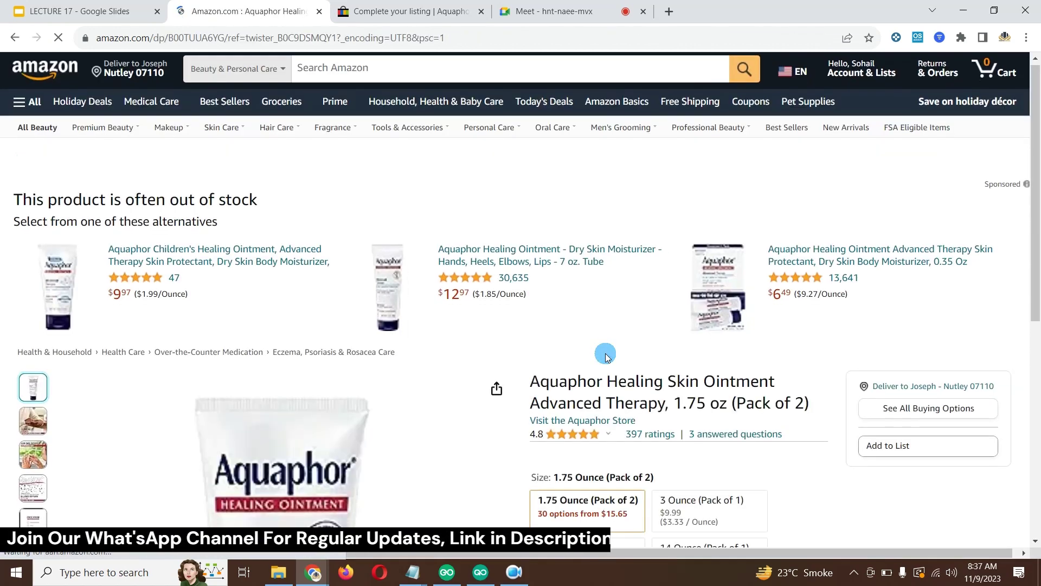
{"action": "scroll", "coordinate": [640, 344], "scroll_direction": "down", "scroll_amount": 2}
{"action": "left_click_drag", "start_coordinate": [655, 345], "coordinate": [561, 346]}
{"action": "right_click", "coordinate": [561, 348]}
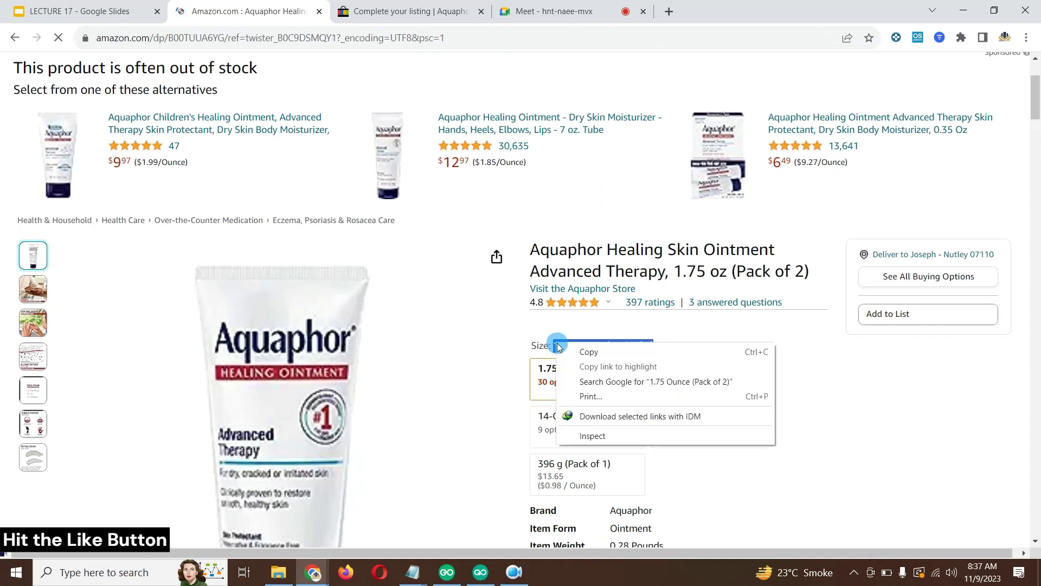
{"action": "left_click", "coordinate": [570, 353]}
Add the copied 1.75 Ounce (Pack of 2) as an option of the SIZE attribute in the eBay variations.
{"action": "left_click", "coordinate": [410, 10]}
{"action": "left_click", "coordinate": [157, 273]}
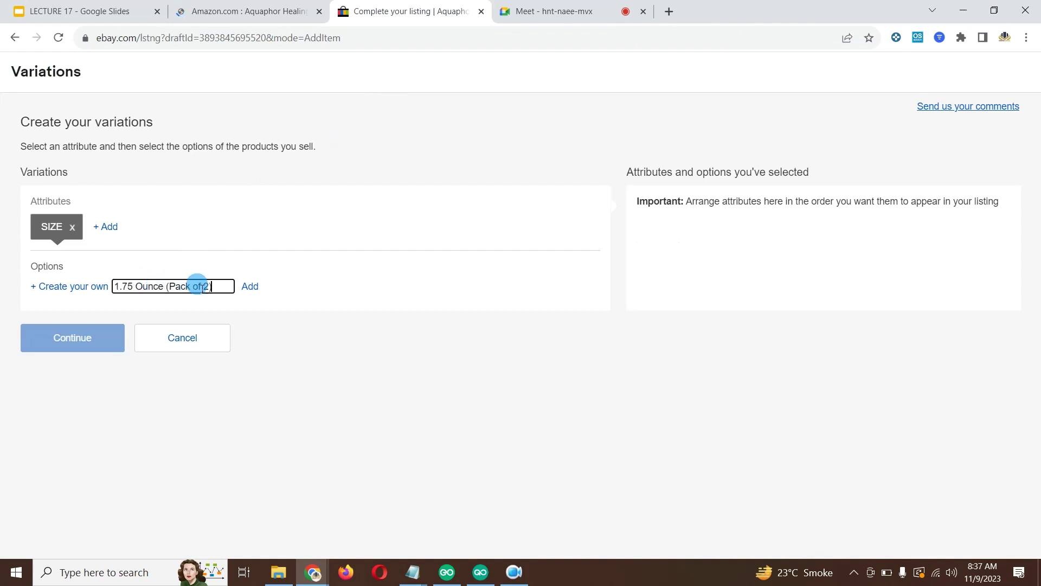
{"action": "left_click", "coordinate": [257, 287]}
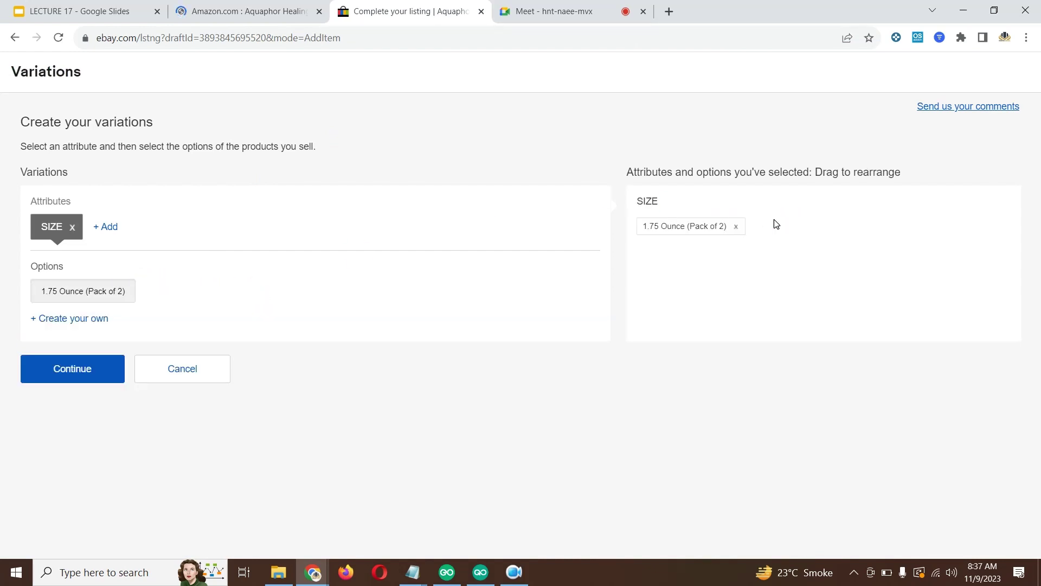
{"action": "left_click", "coordinate": [112, 226]}
Select the 3 Ounce (Pack of 1) size on the Amazon product page and copy its size name.
{"action": "left_click", "coordinate": [267, 7]}
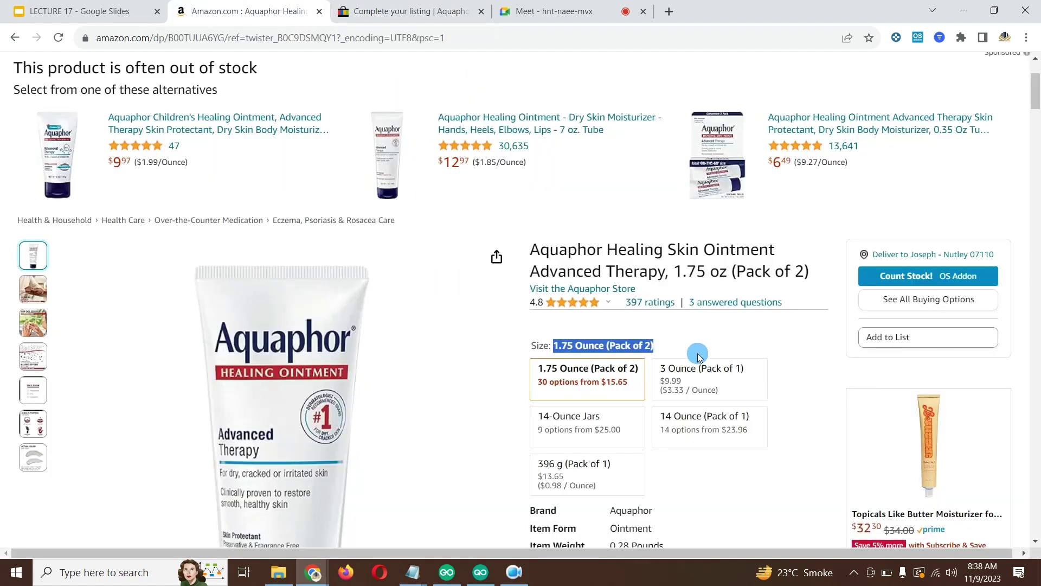
{"action": "left_click", "coordinate": [715, 374]}
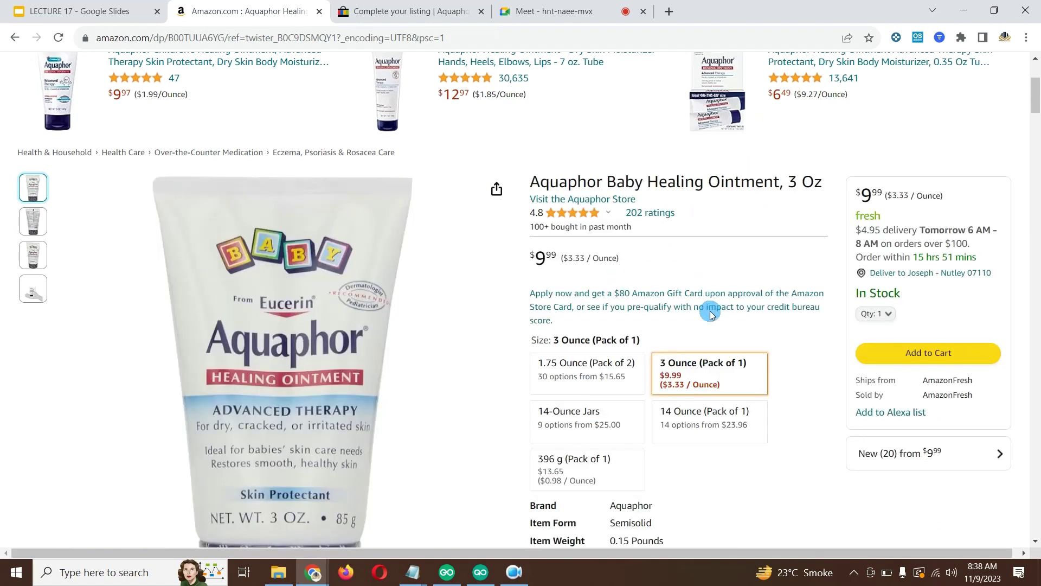
{"action": "left_click_drag", "start_coordinate": [649, 338], "coordinate": [557, 334]}
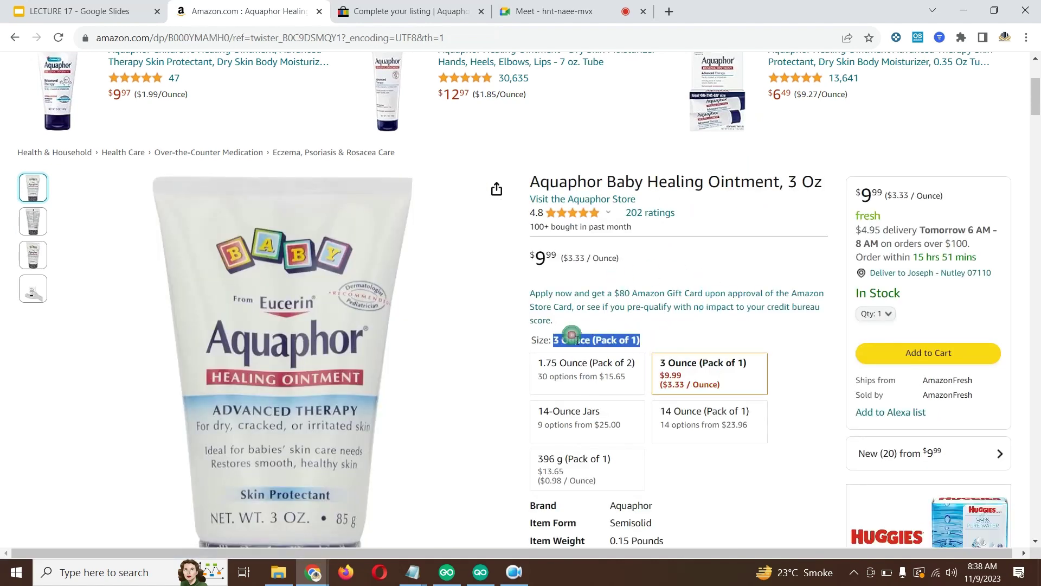
{"action": "right_click", "coordinate": [572, 336]}
{"action": "left_click", "coordinate": [604, 343]}
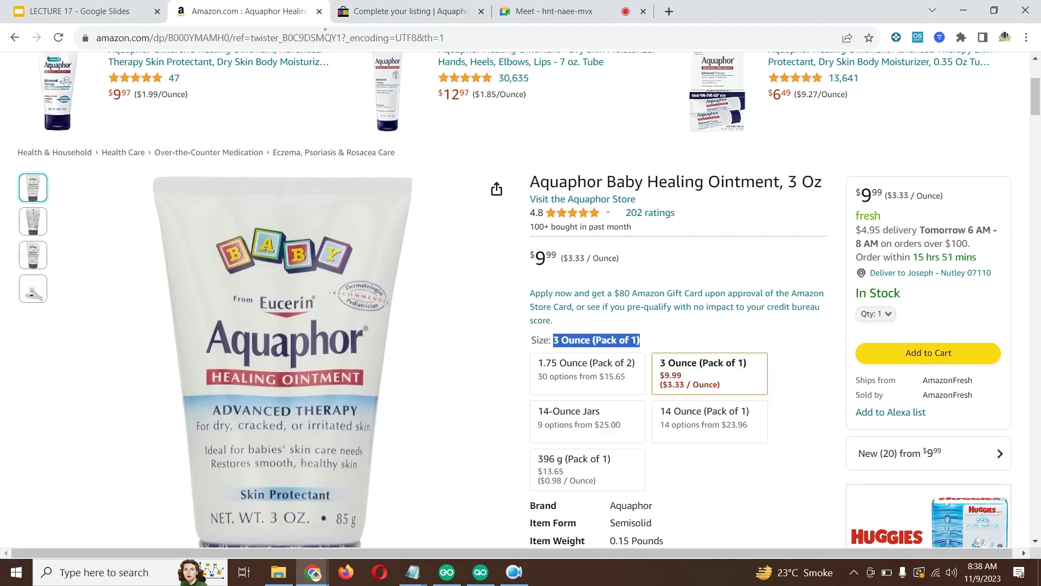
Add the copied 3 Ounce (Pack of 1) as an option of the SIZE attribute in the eBay variations.
{"action": "left_click", "coordinate": [357, 13]}
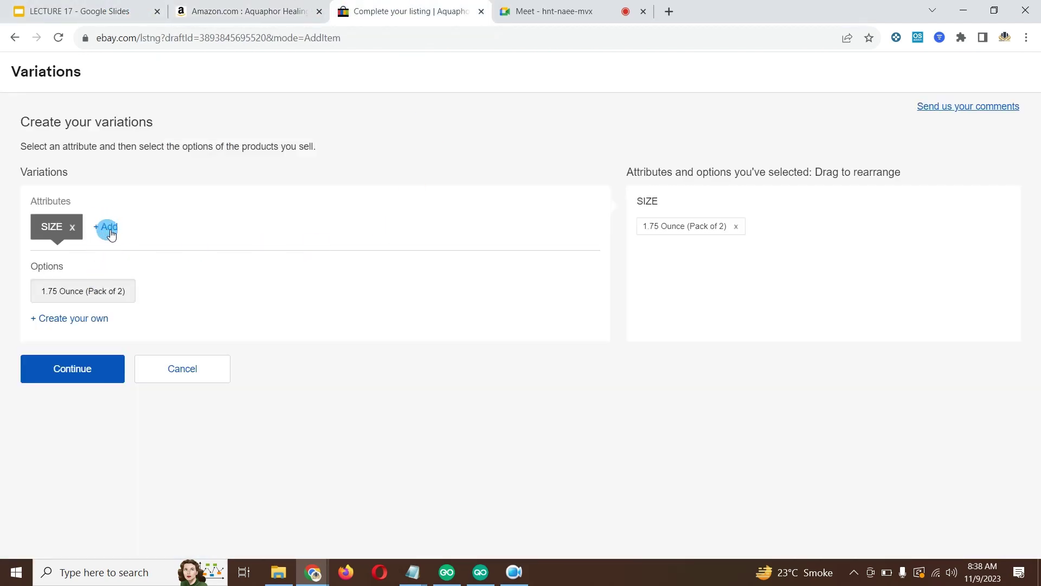
{"action": "left_click", "coordinate": [93, 320]}
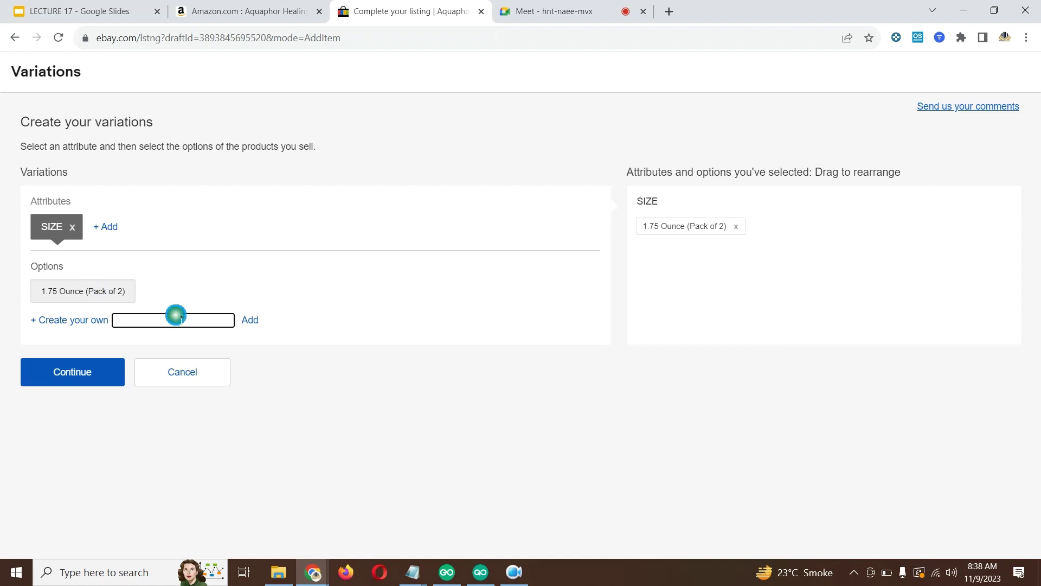
{"action": "key", "text": "ctrl+v"}
{"action": "left_click", "coordinate": [251, 320]}
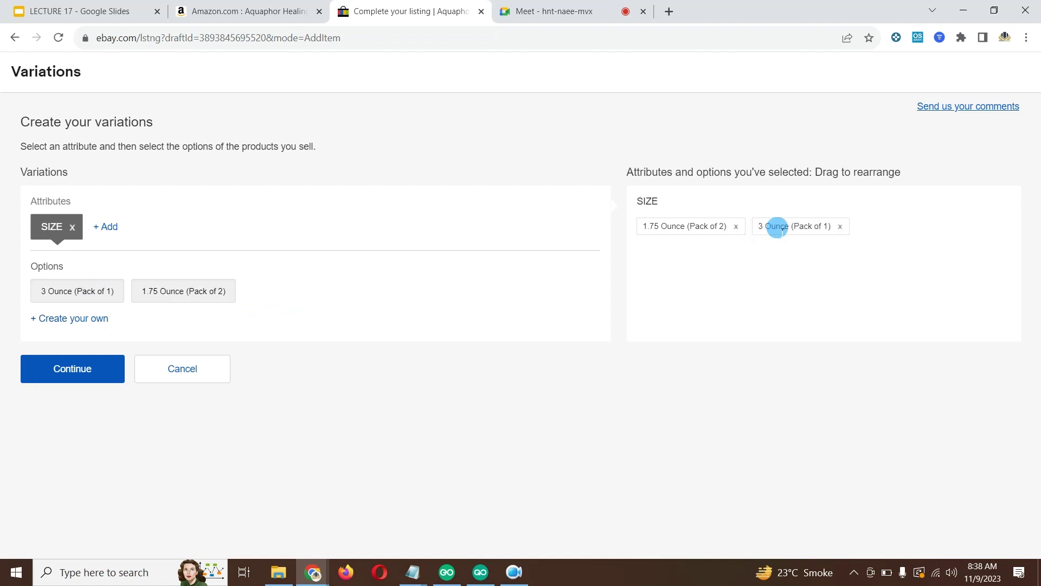
Select the 14-Ounce Jars size on the Amazon product page and copy its size name.
{"action": "left_click", "coordinate": [260, 10]}
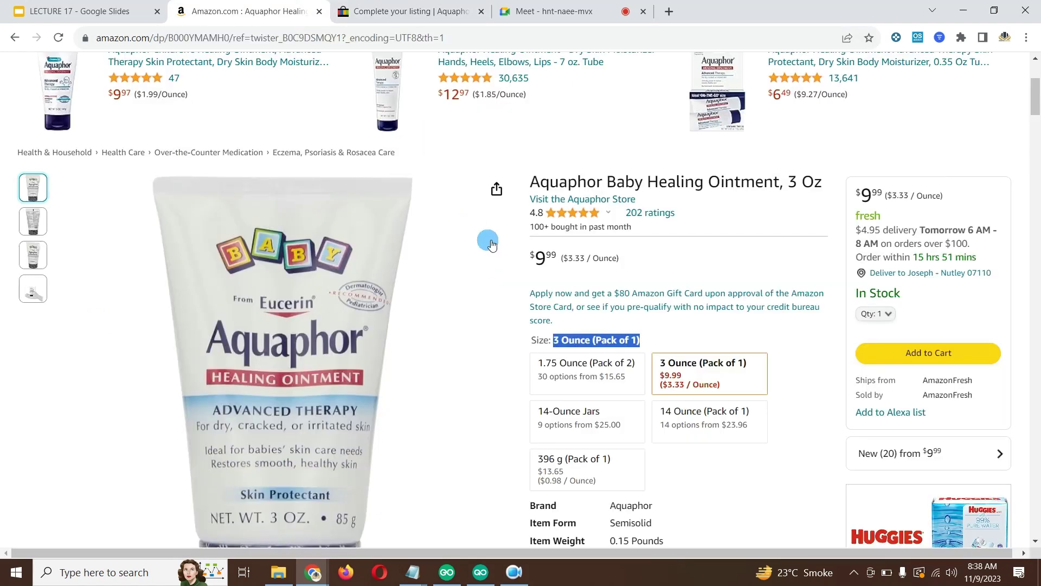
{"action": "scroll", "coordinate": [745, 342], "scroll_direction": "down", "scroll_amount": 2}
{"action": "left_click", "coordinate": [599, 282]}
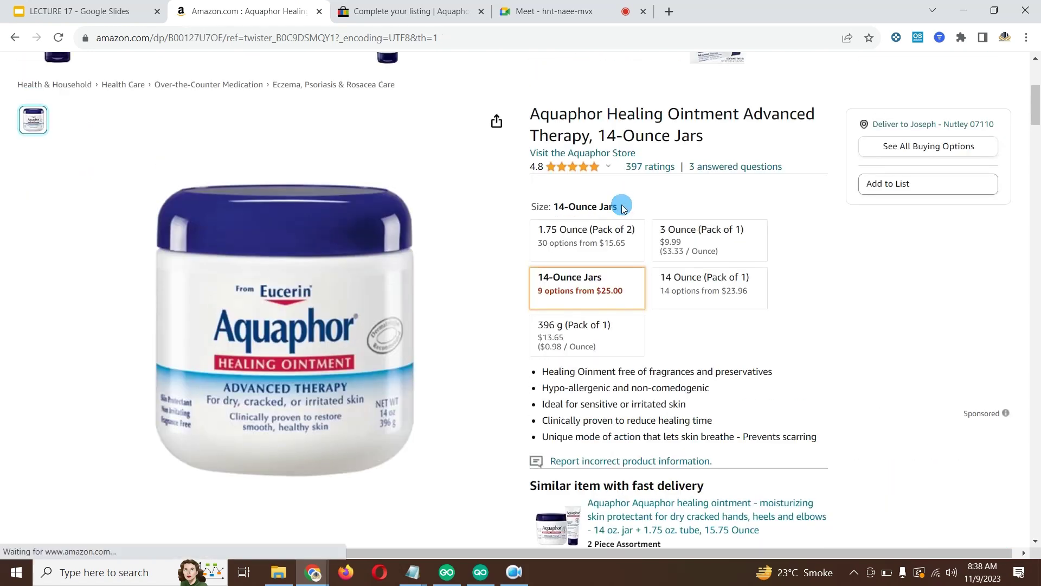
{"action": "left_click_drag", "start_coordinate": [622, 208], "coordinate": [554, 208]}
{"action": "left_click", "coordinate": [566, 209]}
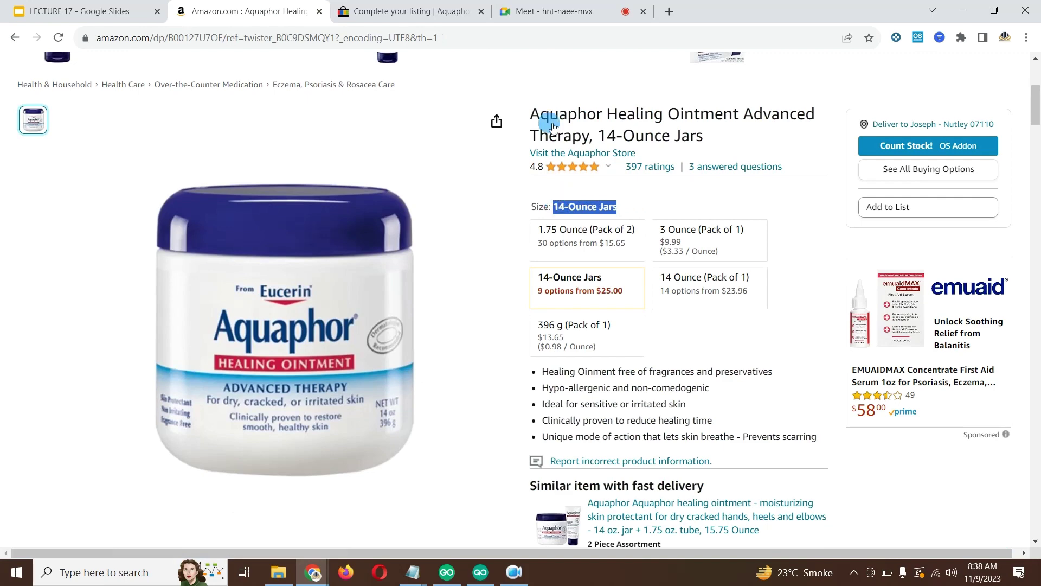
Add the copied 14-Ounce Jars as an option of the SIZE attribute in the eBay variations.
{"action": "left_click", "coordinate": [410, 11]}
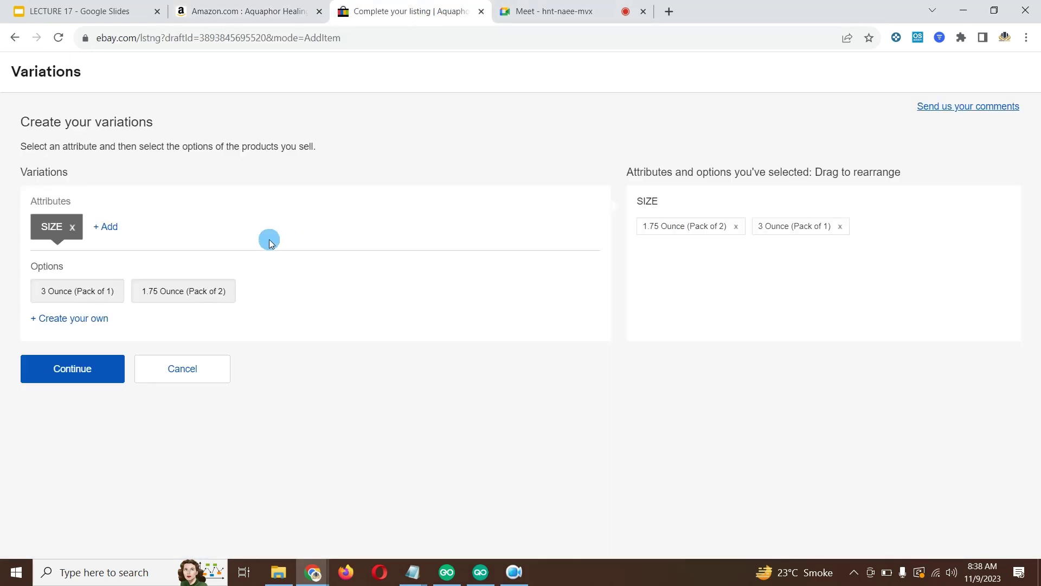
{"action": "left_click", "coordinate": [77, 320]}
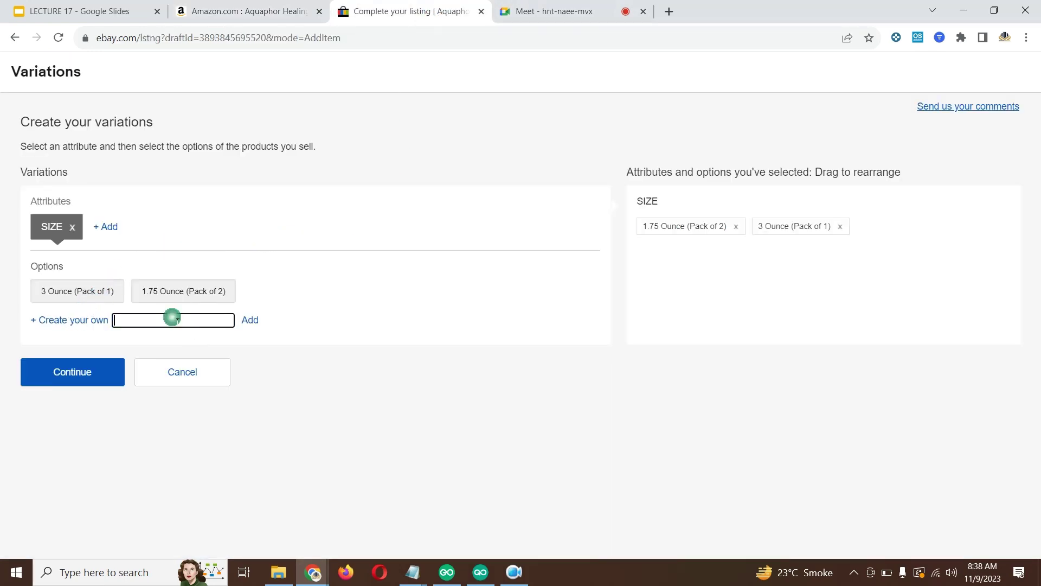
{"action": "key", "text": "ctrl+v"}
{"action": "left_click", "coordinate": [251, 321]}
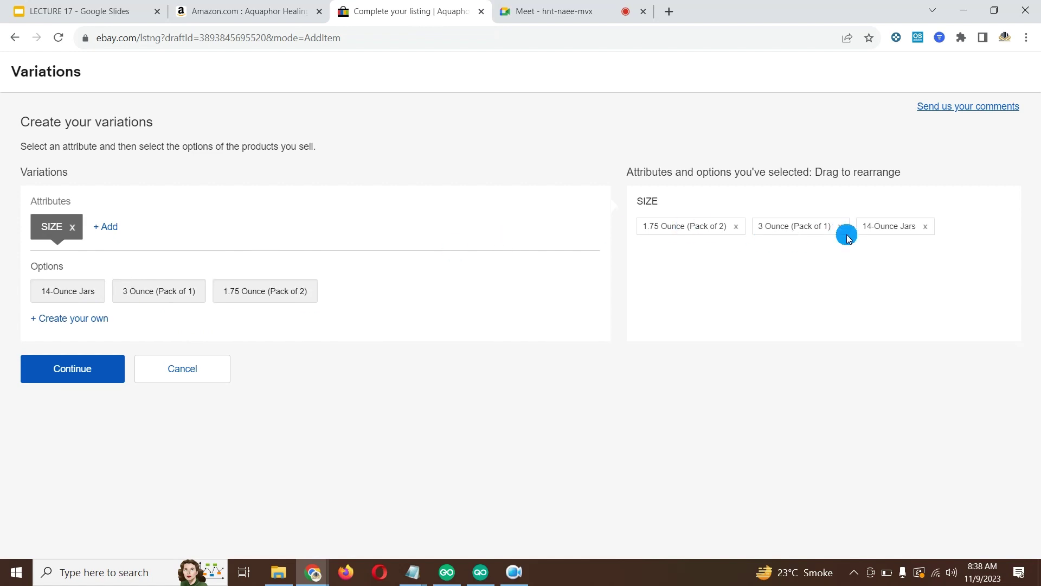
Select the 14 Ounce (Pack of 1) size on the Amazon product page and copy its size name.
{"action": "left_click", "coordinate": [247, 10]}
{"action": "scroll", "coordinate": [596, 222], "scroll_direction": "down", "scroll_amount": 1}
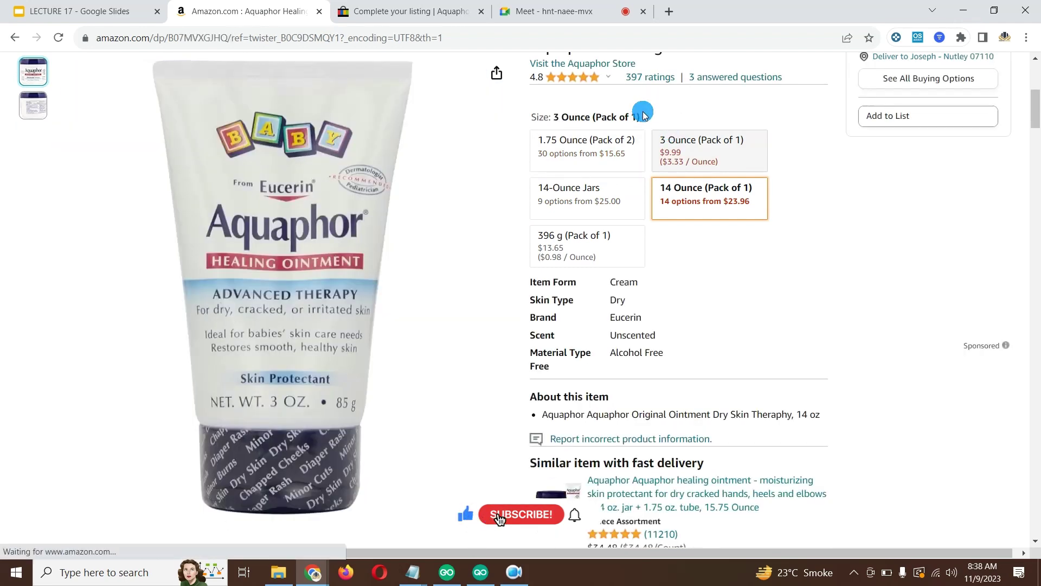
{"action": "mouse_move", "coordinate": [641, 117]}
{"action": "left_mouse_down"}
{"action": "mouse_move", "coordinate": [568, 117]}
{"action": "mouse_move", "coordinate": [650, 118]}
{"action": "left_mouse_up"}
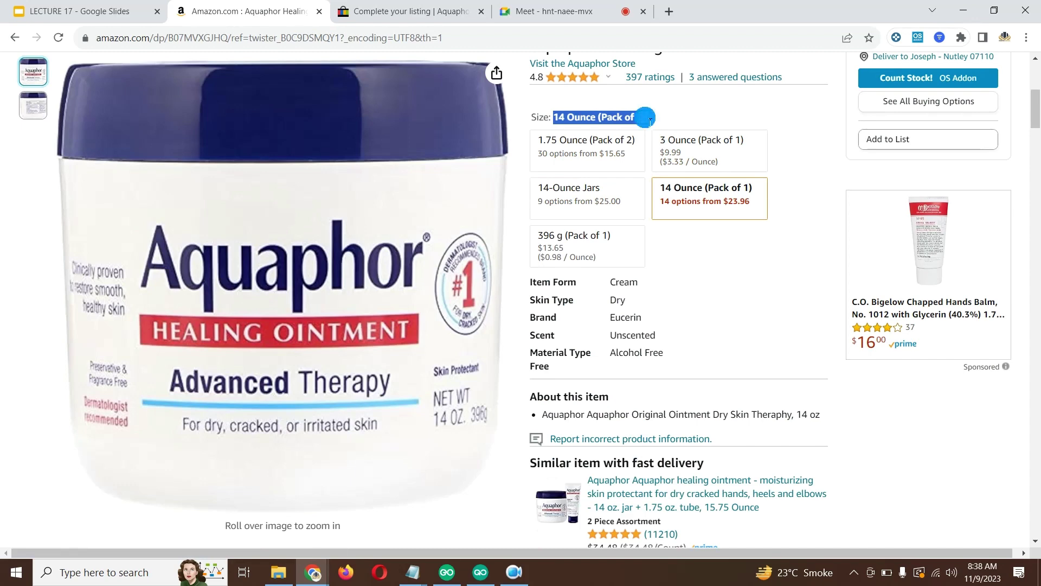
Add the copied 14 Ounce (Pack of 1) as an option of the SIZE attribute in the eBay variations.
{"action": "left_click", "coordinate": [404, 10]}
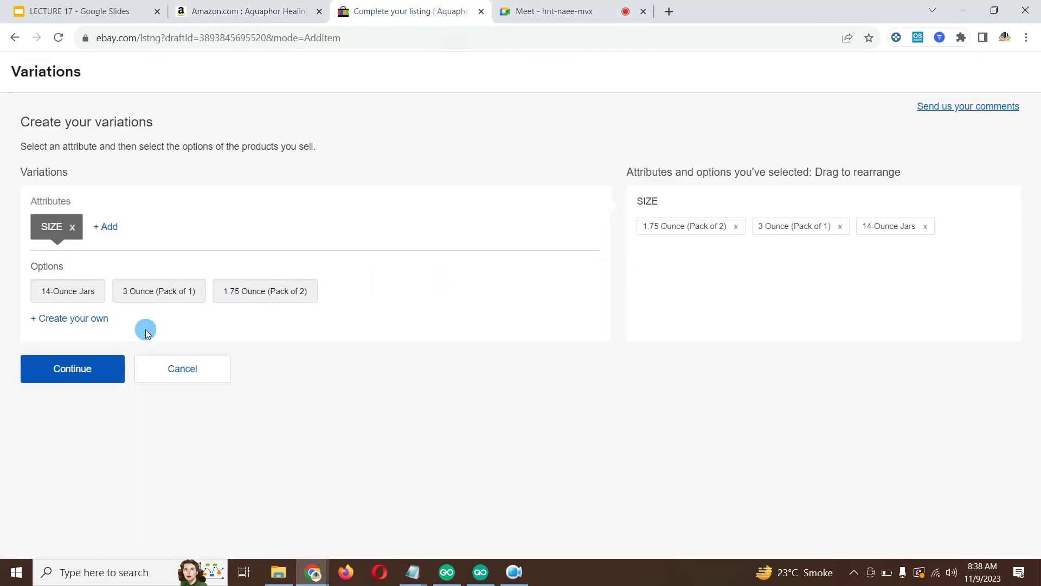
{"action": "left_click", "coordinate": [87, 320]}
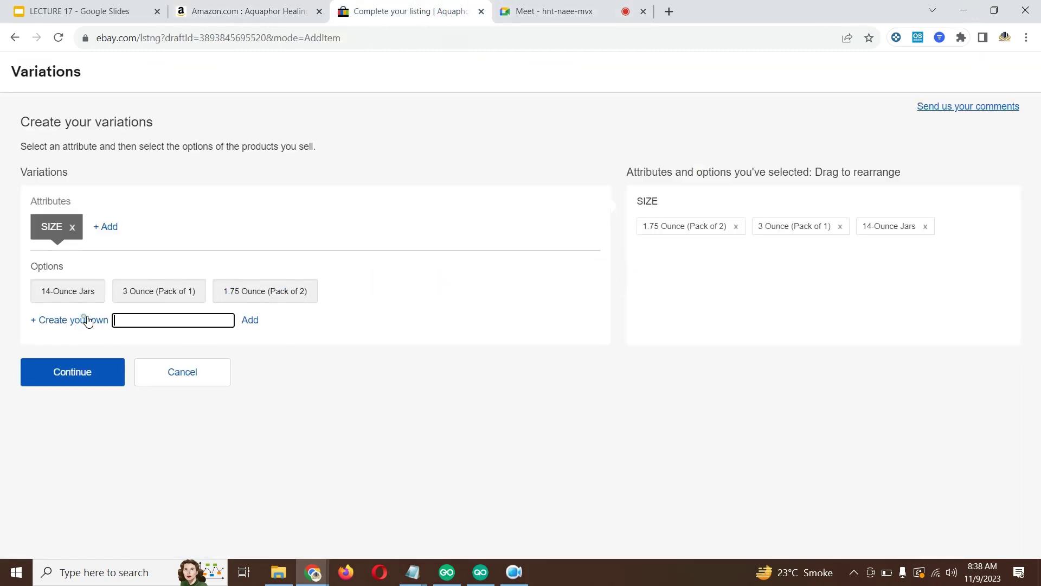
{"action": "left_click", "coordinate": [251, 325]}
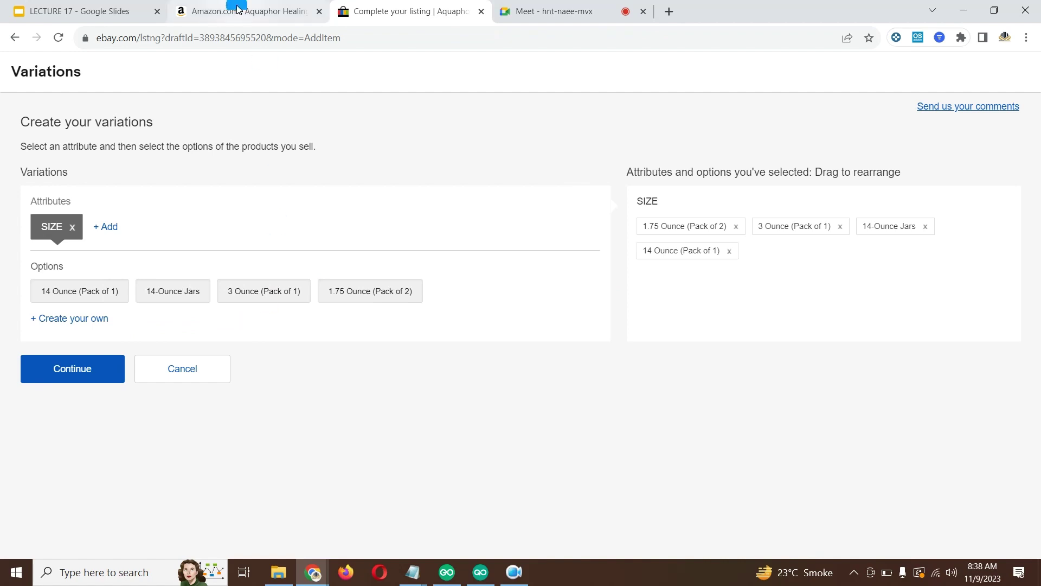
Select the 396 g (Pack of 1) size on the Amazon product page and copy its size name.
{"action": "left_click", "coordinate": [237, 9]}
{"action": "left_click", "coordinate": [594, 247]}
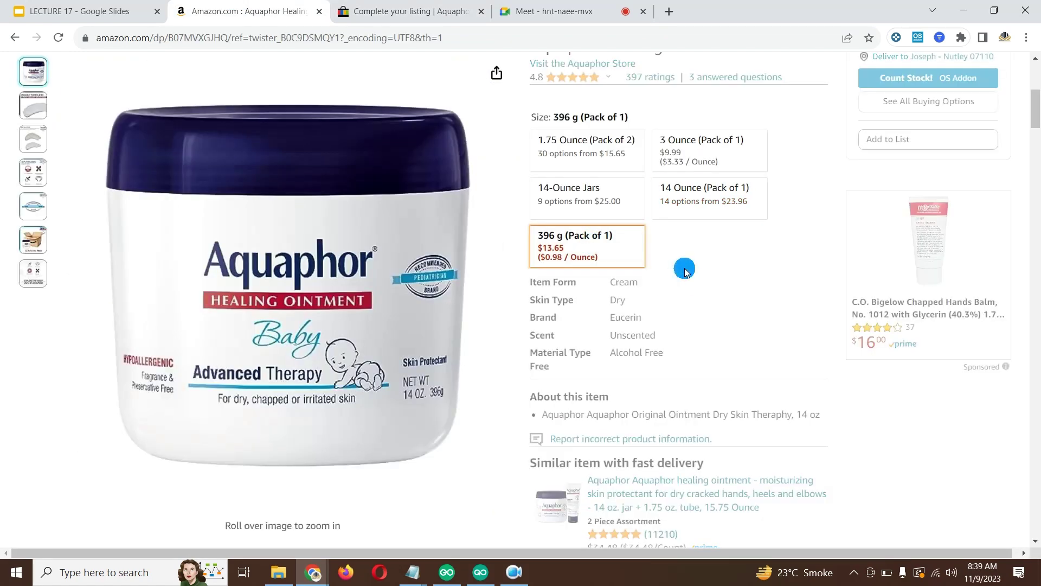
{"action": "scroll", "coordinate": [685, 270], "scroll_direction": "up", "scroll_amount": 1}
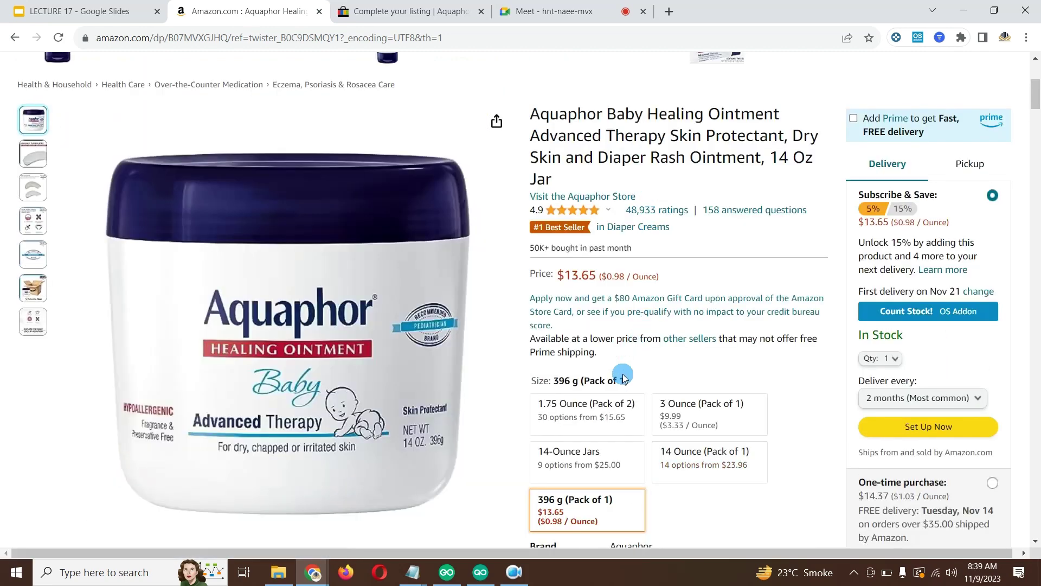
{"action": "left_click_drag", "start_coordinate": [628, 379], "coordinate": [560, 385]}
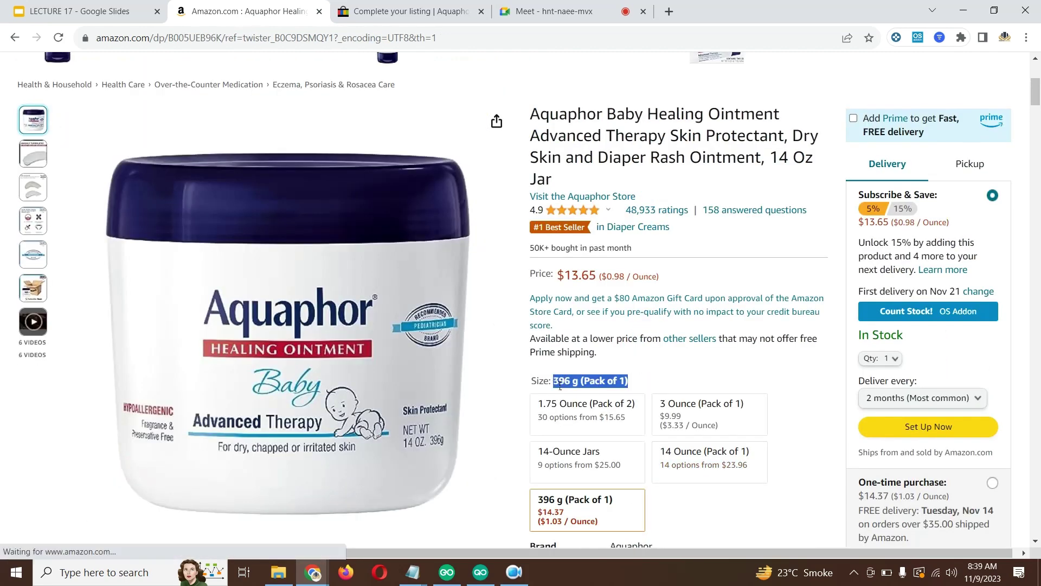
Add the copied 396 g (Pack of 1) as an option of the SIZE attribute in the eBay variations.
{"action": "left_click", "coordinate": [437, 11]}
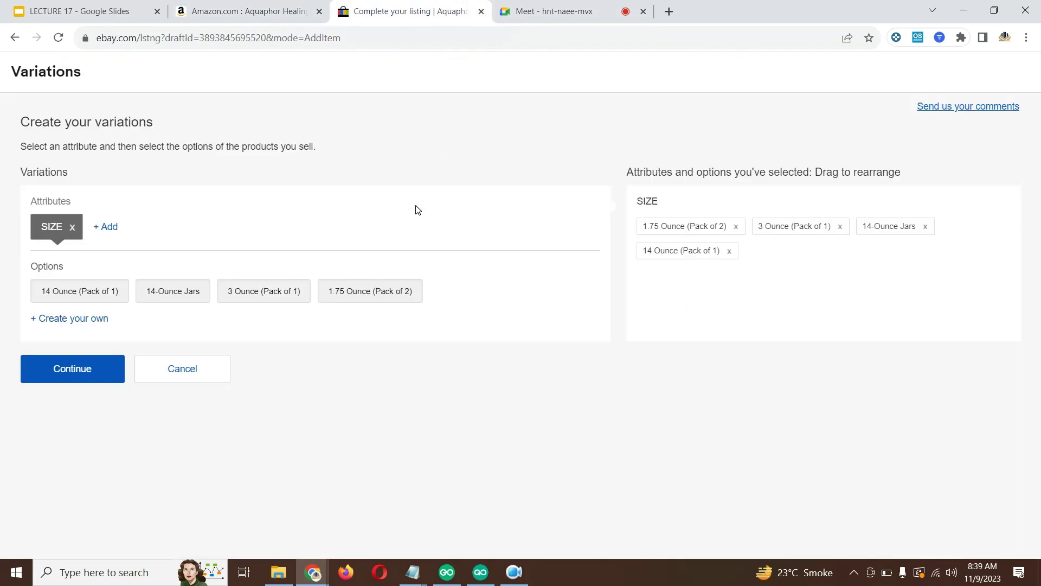
{"action": "left_click", "coordinate": [97, 319]}
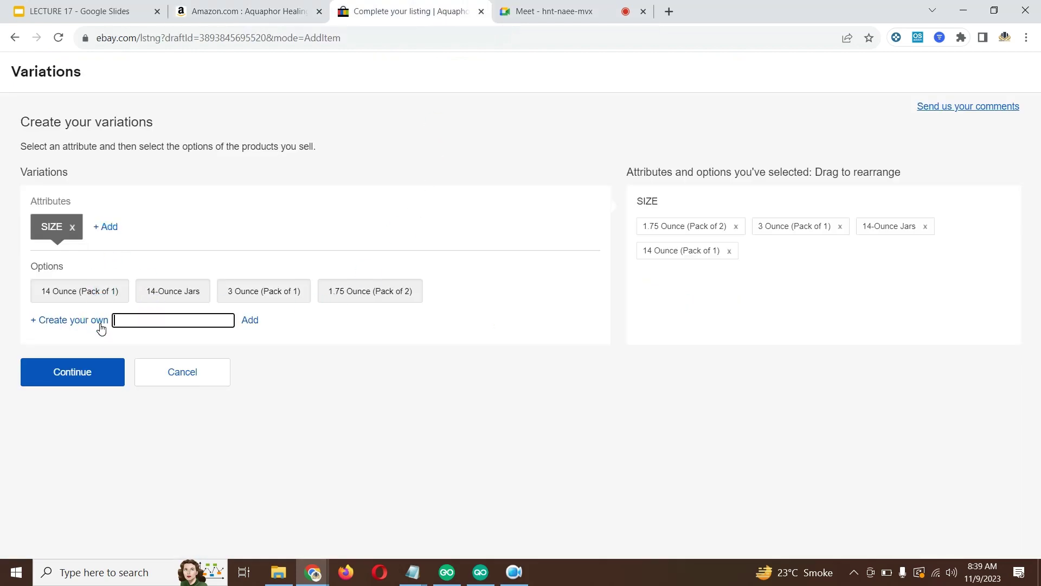
{"action": "left_click", "coordinate": [255, 319]}
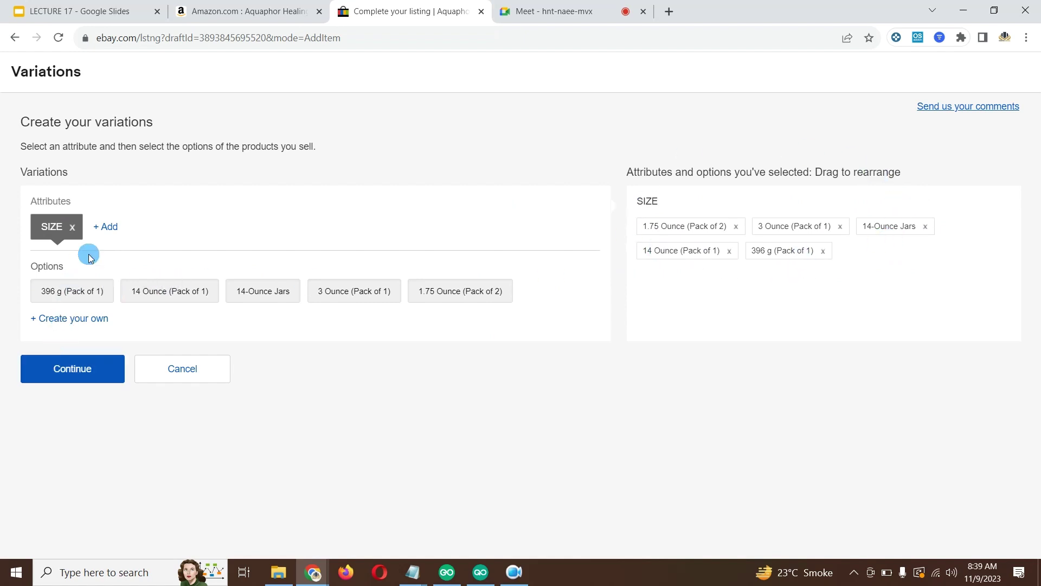
View the dialog for adding variation attributes without changes, and check the Amazon size list against the eBay SIZE options.
{"action": "left_click", "coordinate": [108, 233]}
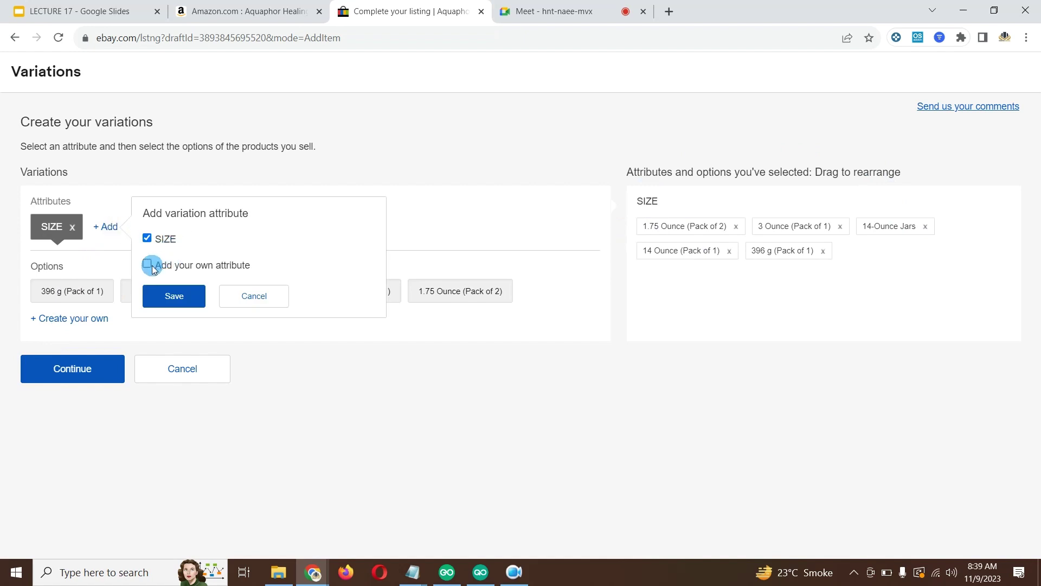
{"action": "left_click", "coordinate": [253, 295]}
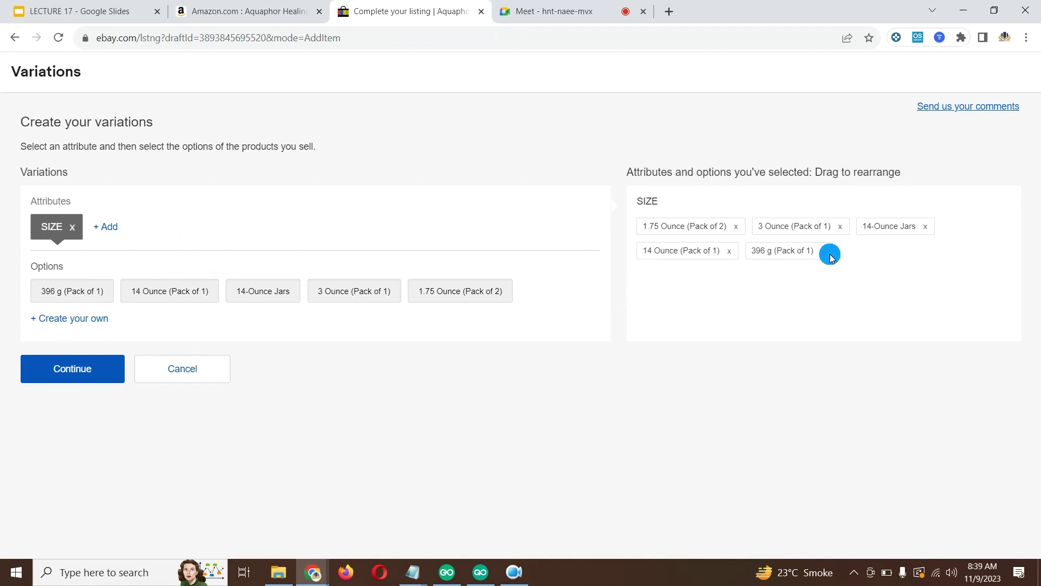
{"action": "left_click", "coordinate": [244, 11]}
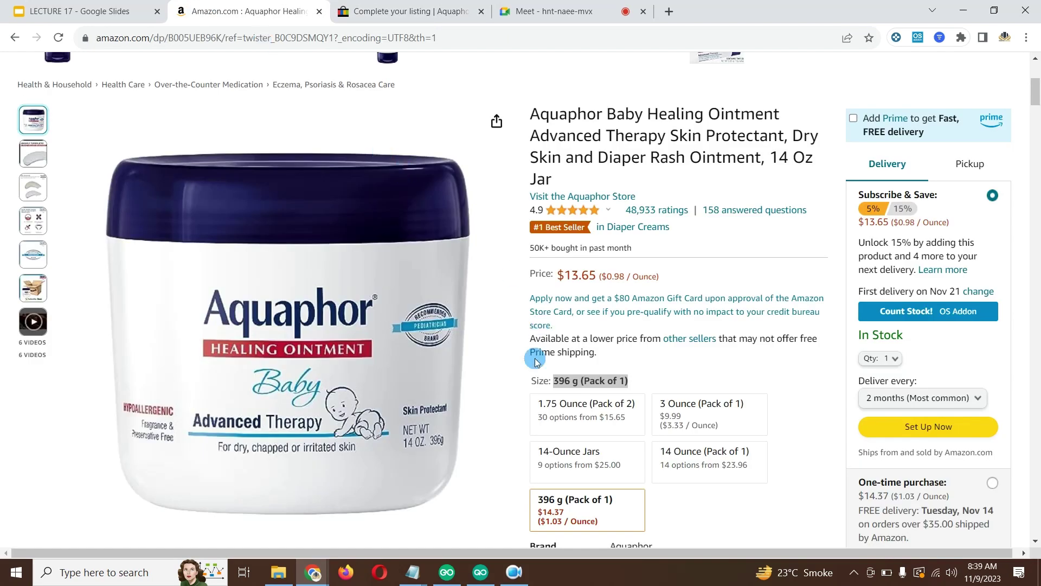
{"action": "scroll", "coordinate": [629, 404], "scroll_direction": "down", "scroll_amount": 5}
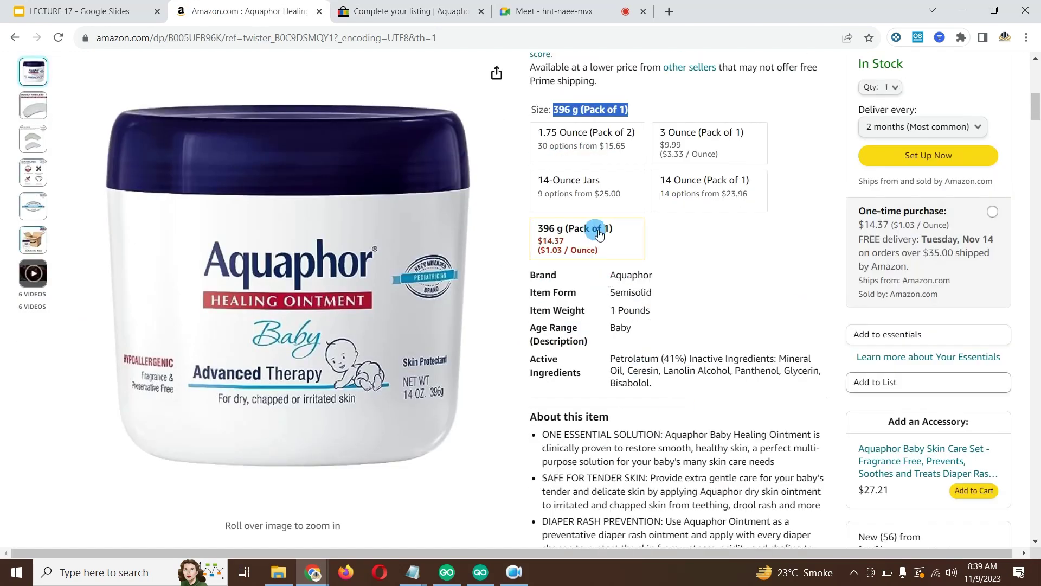
{"action": "left_click", "coordinate": [411, 11]}
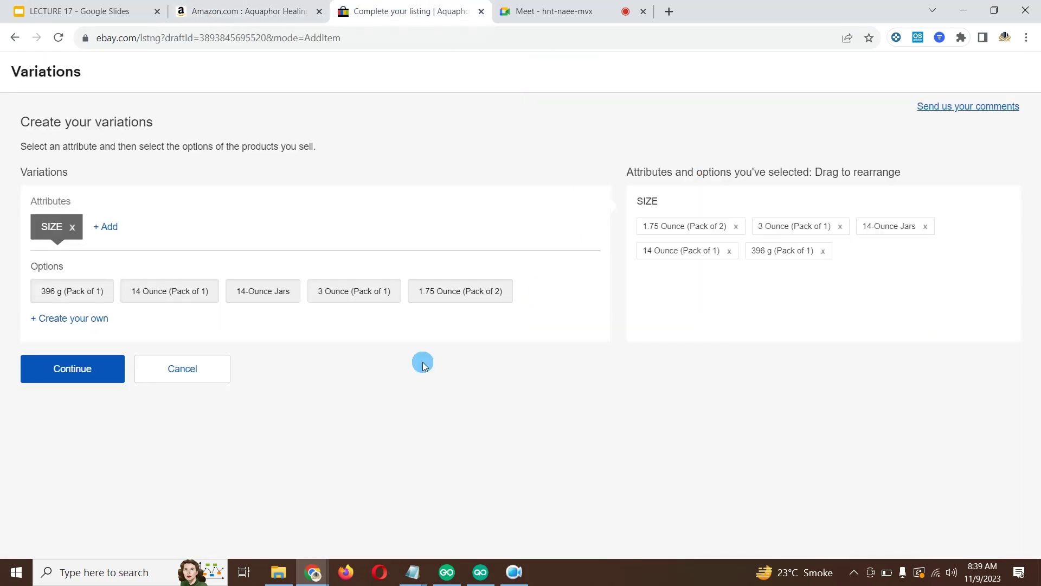
Accept the SIZE attribute and its options and continue to the eBay variation photos and combinations page.
{"action": "left_click", "coordinate": [91, 371]}
{"action": "left_click", "coordinate": [183, 328]}
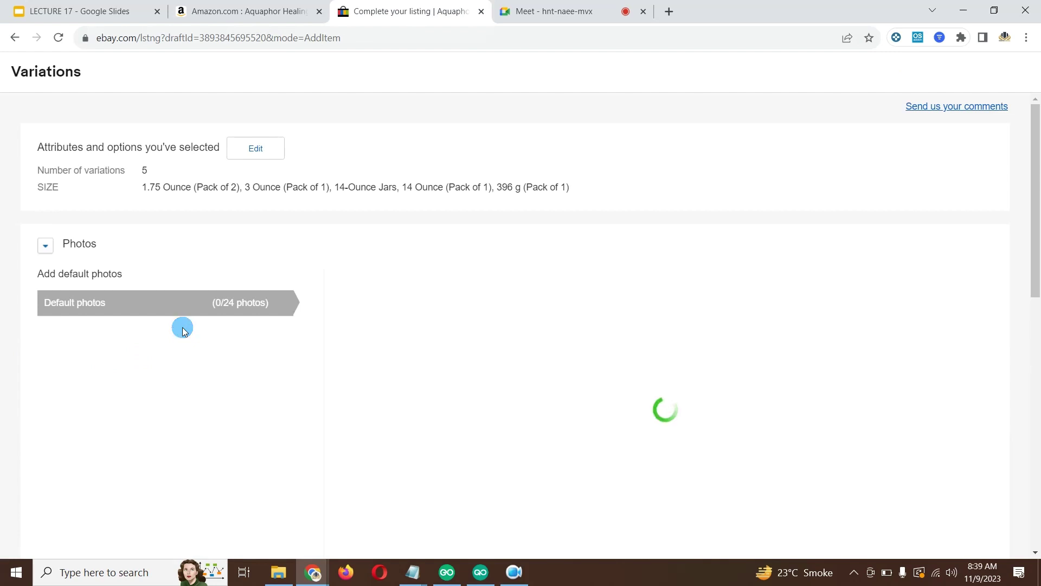
{"action": "left_click", "coordinate": [185, 327]}
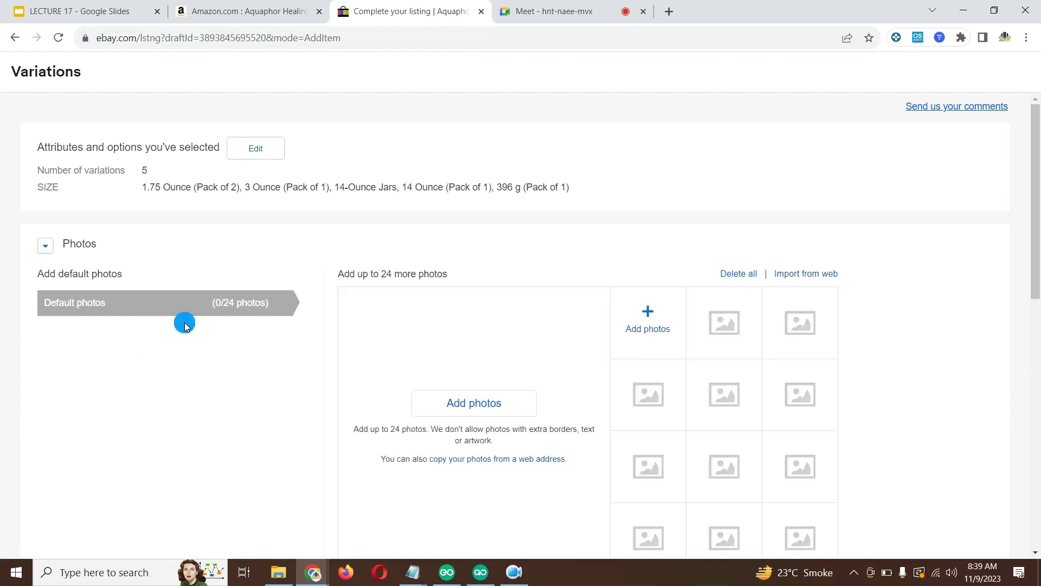
Examine the Amazon product photos for the 1.75 Ounce (Pack of 2) and 3 Ounce (Pack of 1) sizes.
{"action": "left_click", "coordinate": [247, 11]}
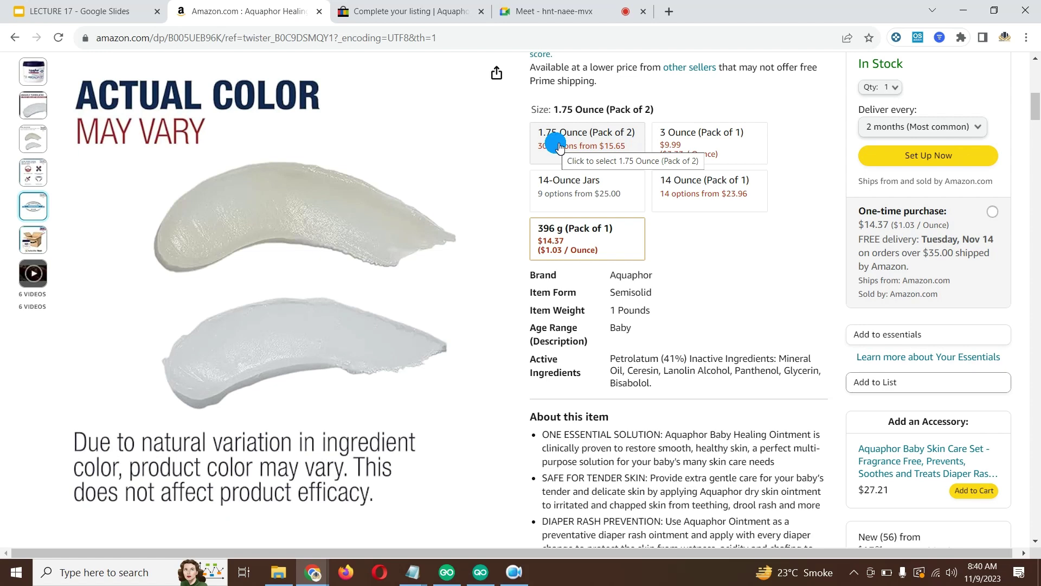
{"action": "left_click", "coordinate": [559, 148]}
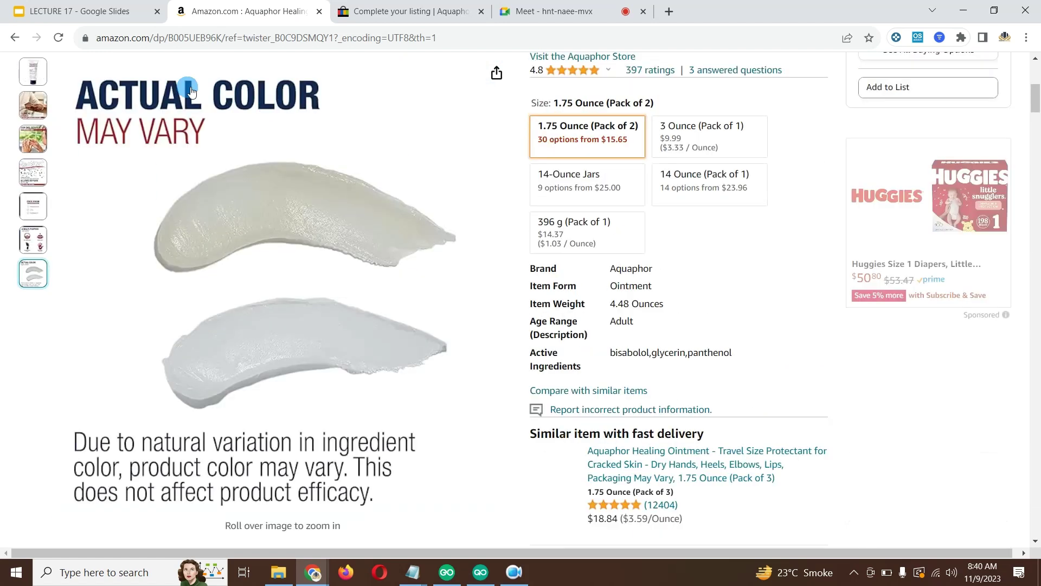
{"action": "scroll", "coordinate": [42, 104], "scroll_direction": "up", "scroll_amount": 2}
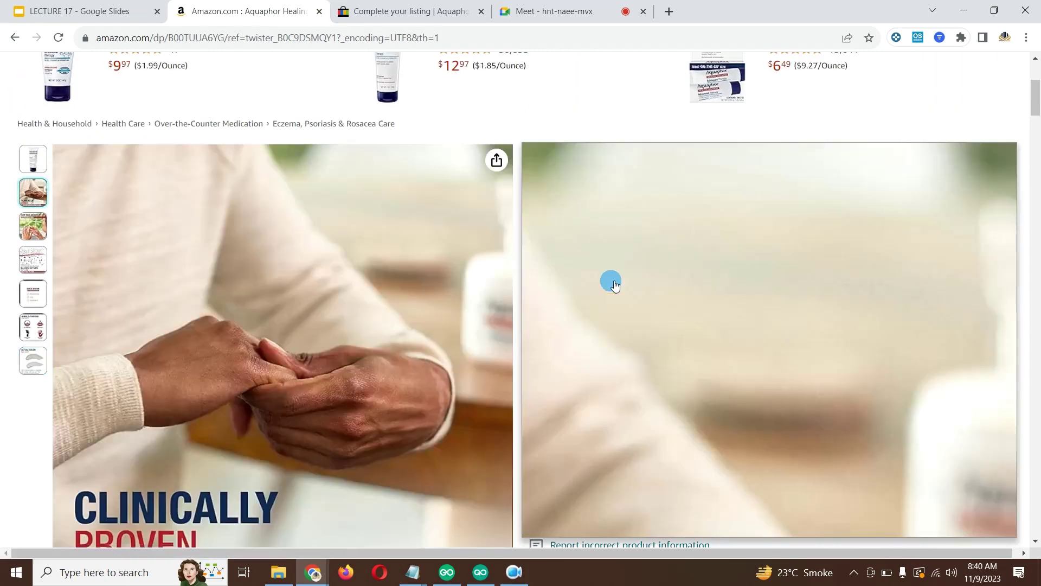
{"action": "scroll", "coordinate": [38, 220], "scroll_direction": "up", "scroll_amount": 1}
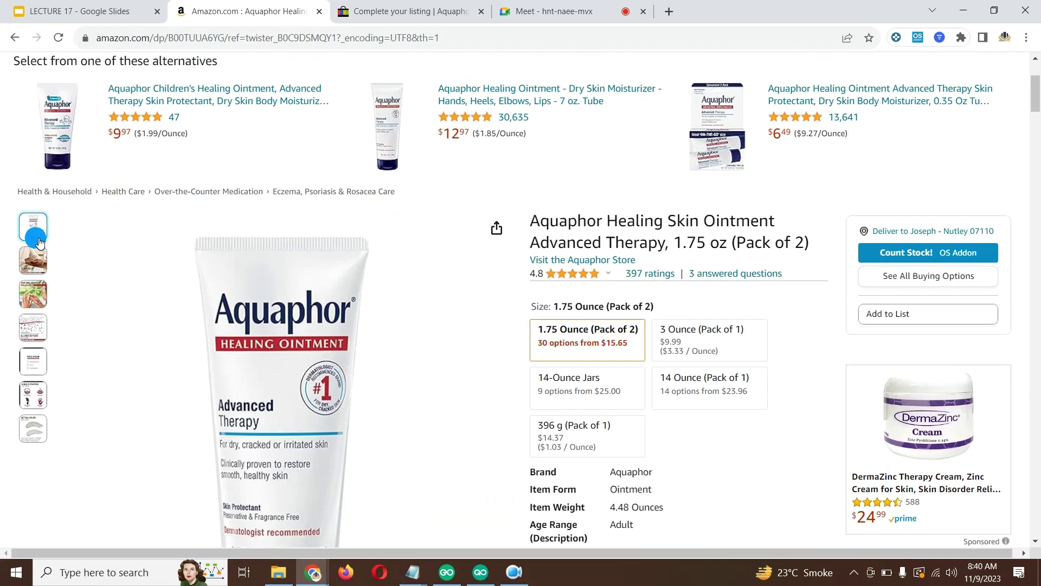
{"action": "scroll", "coordinate": [384, 309], "scroll_direction": "down", "scroll_amount": 4}
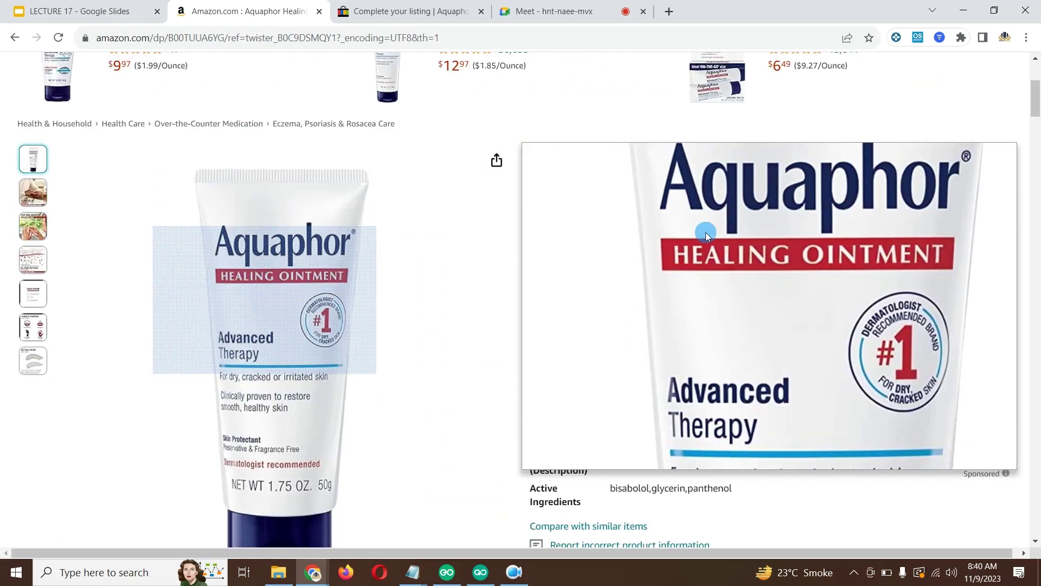
{"action": "left_click", "coordinate": [710, 137]}
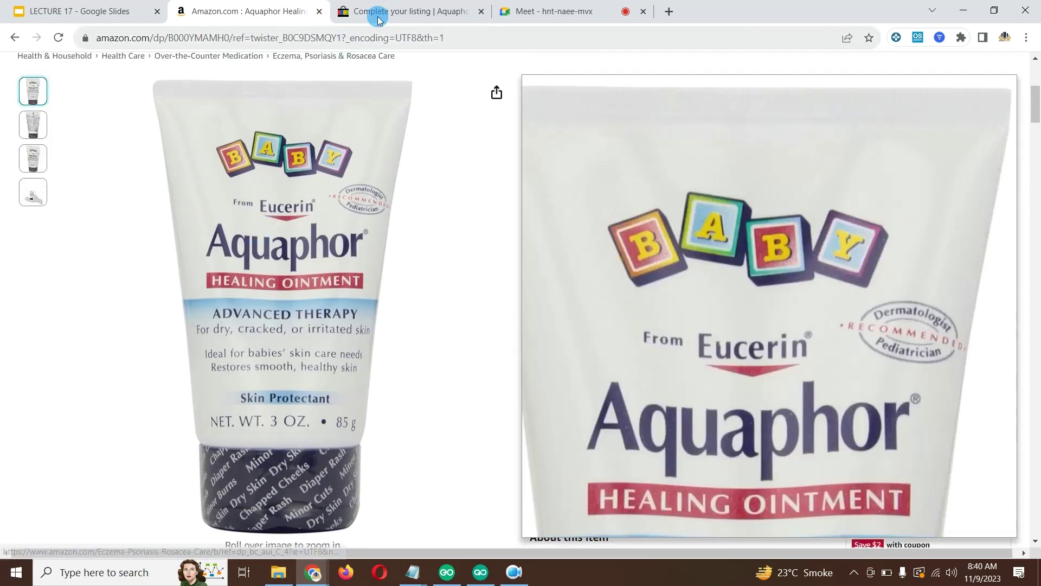
Collapse the Photos section on the eBay variations page and review the variation combinations table.
{"action": "left_click", "coordinate": [388, 10]}
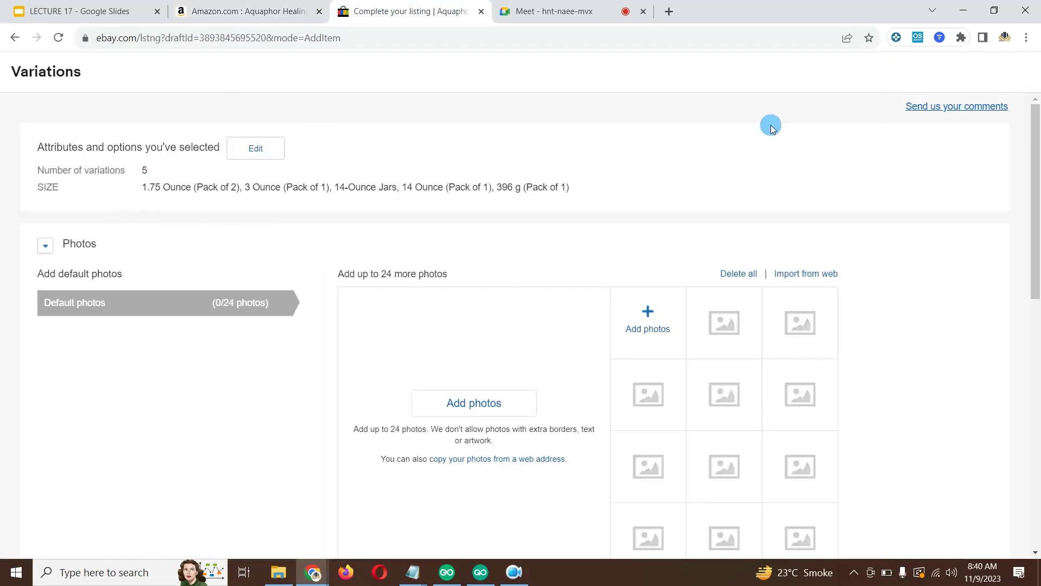
{"action": "scroll", "coordinate": [201, 192], "scroll_direction": "down", "scroll_amount": 1}
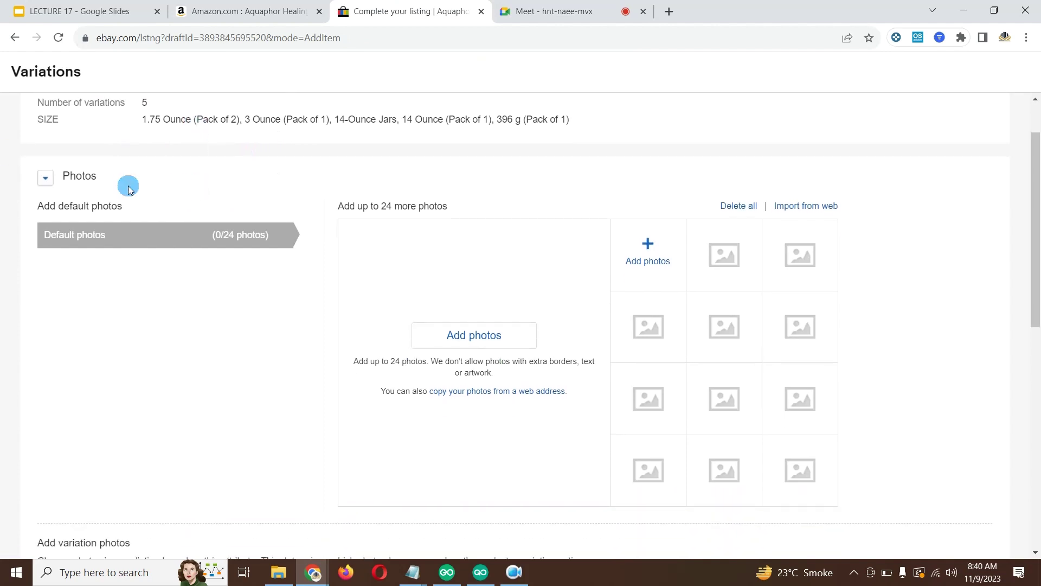
{"action": "left_click", "coordinate": [45, 178]}
{"action": "scroll", "coordinate": [265, 201], "scroll_direction": "down", "scroll_amount": 2}
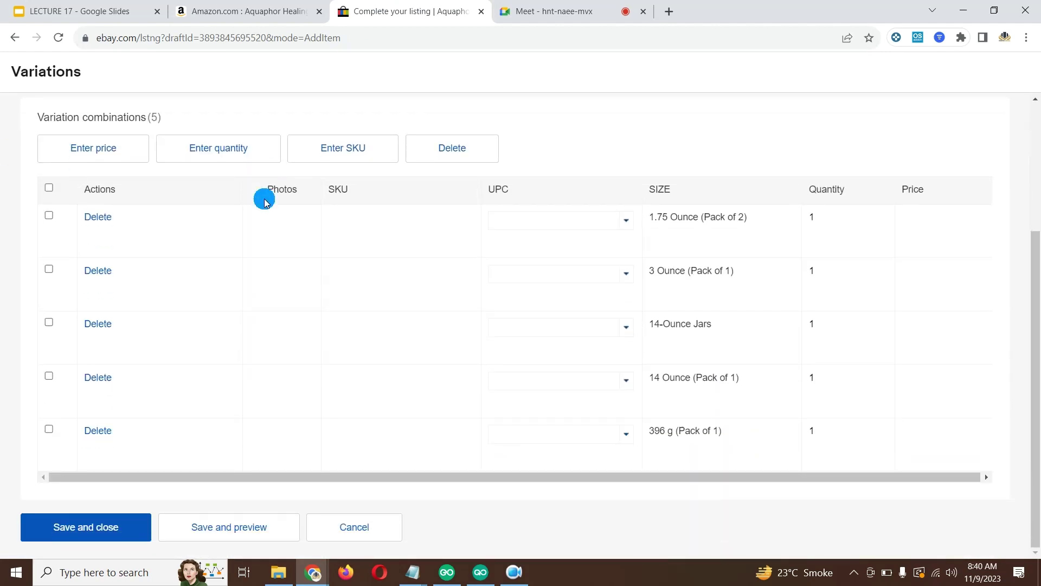
{"action": "scroll", "coordinate": [344, 319], "scroll_direction": "up", "scroll_amount": 2}
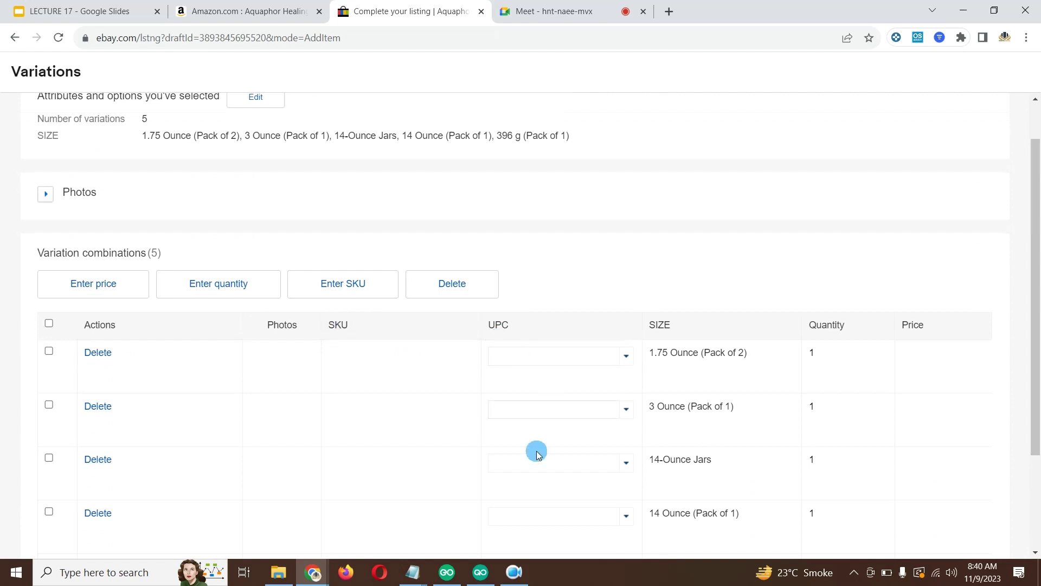
{"action": "scroll", "coordinate": [302, 435], "scroll_direction": "up", "scroll_amount": 1}
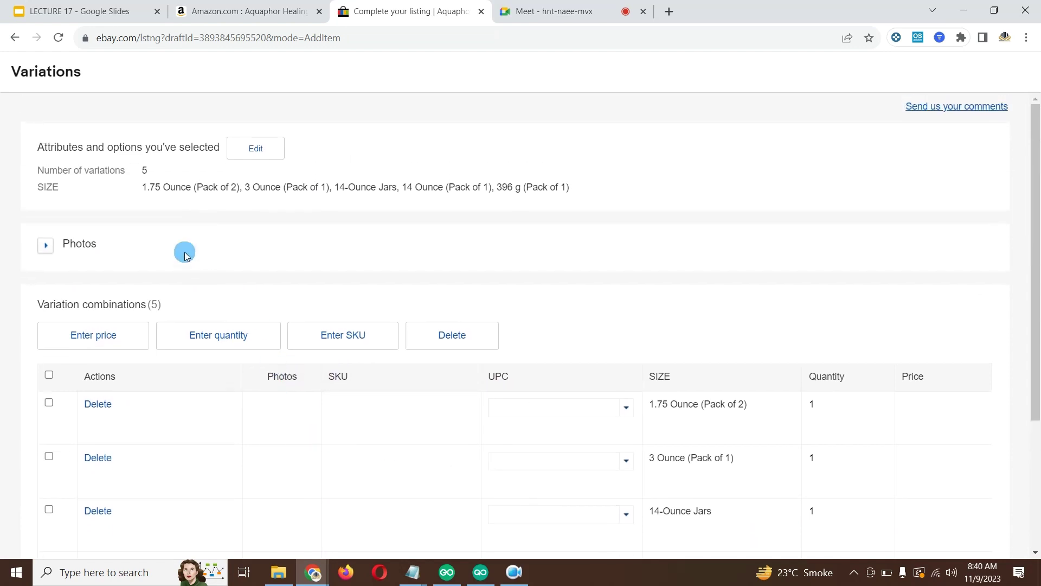
Review the selected SIZE attribute and its options in the variation editor without changing them.
{"action": "left_click", "coordinate": [257, 149]}
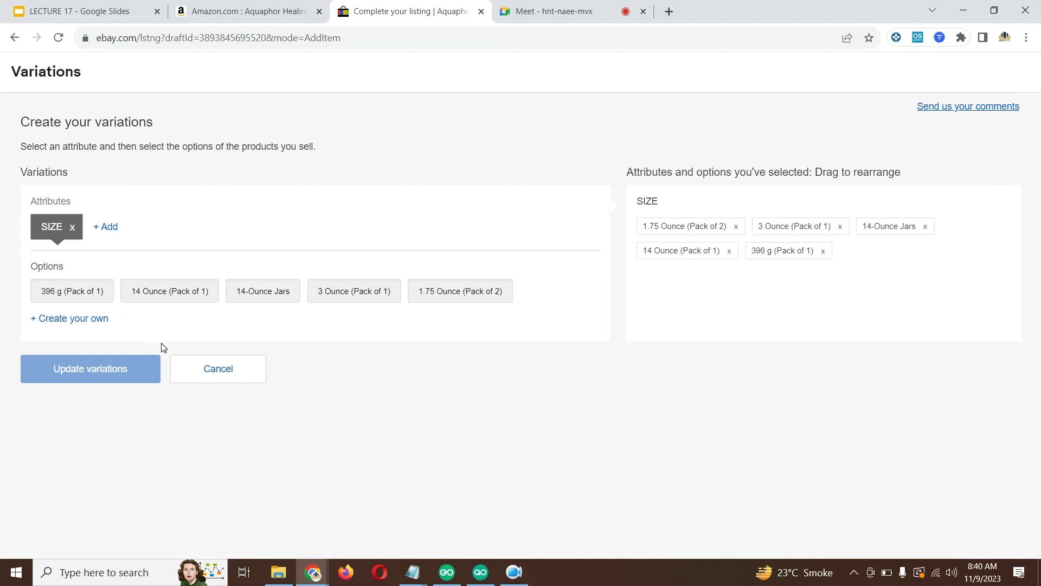
{"action": "left_click", "coordinate": [202, 370]}
Expand the Photos section and set the variation photos to change by the SIZE attribute.
{"action": "left_click", "coordinate": [53, 248]}
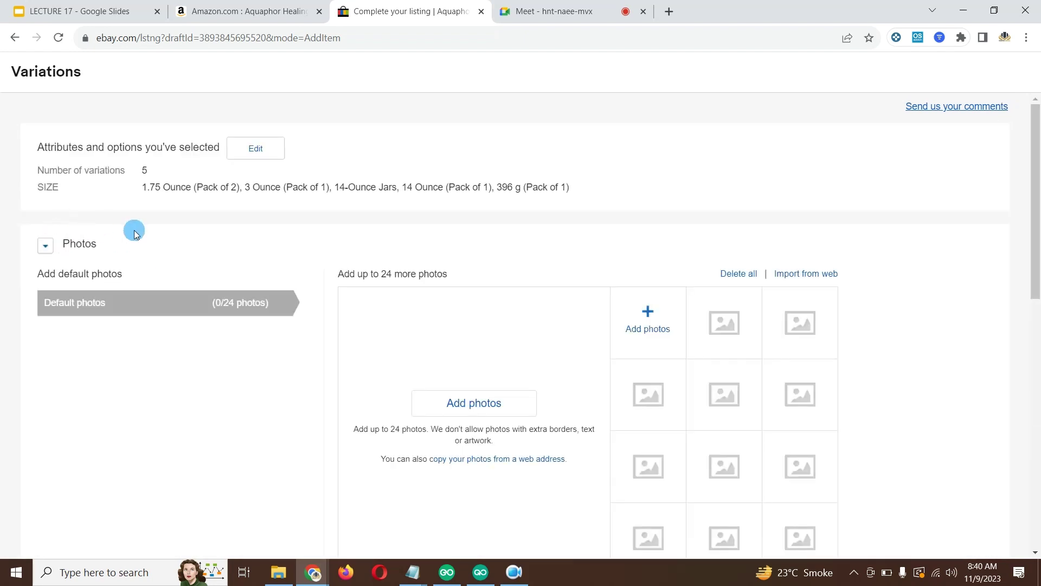
{"action": "scroll", "coordinate": [149, 233], "scroll_direction": "down", "scroll_amount": 1}
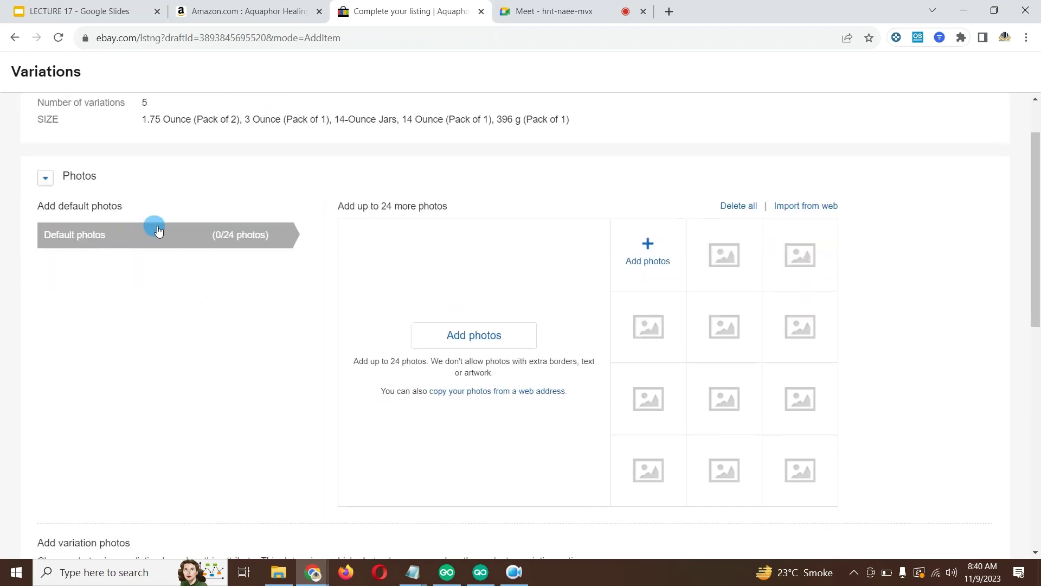
{"action": "scroll", "coordinate": [269, 217], "scroll_direction": "down", "scroll_amount": 1}
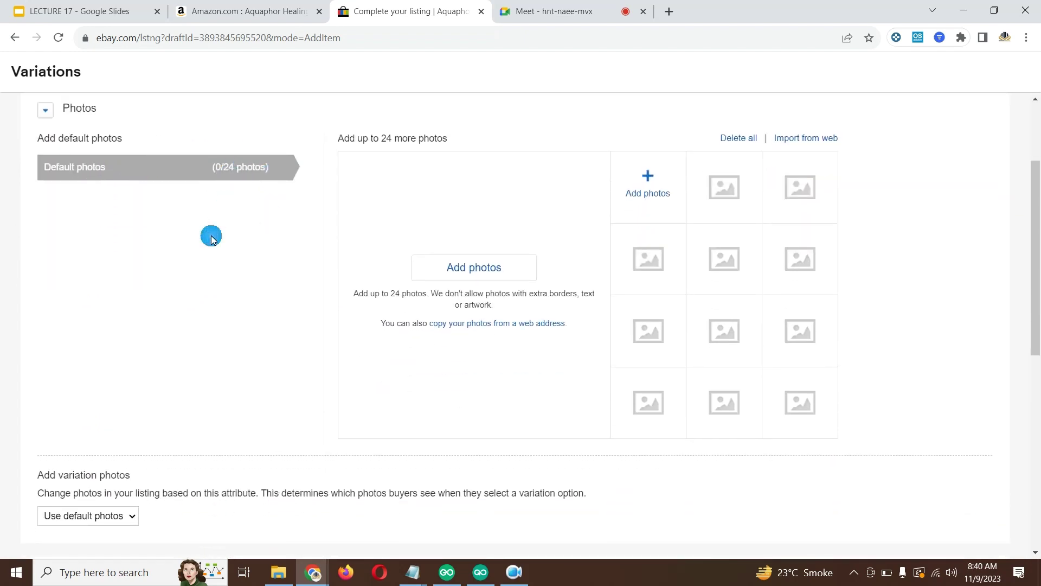
{"action": "scroll", "coordinate": [212, 238], "scroll_direction": "down", "scroll_amount": 2}
{"action": "scroll", "coordinate": [95, 228], "scroll_direction": "up", "scroll_amount": 2}
{"action": "scroll", "coordinate": [98, 325], "scroll_direction": "down", "scroll_amount": 2}
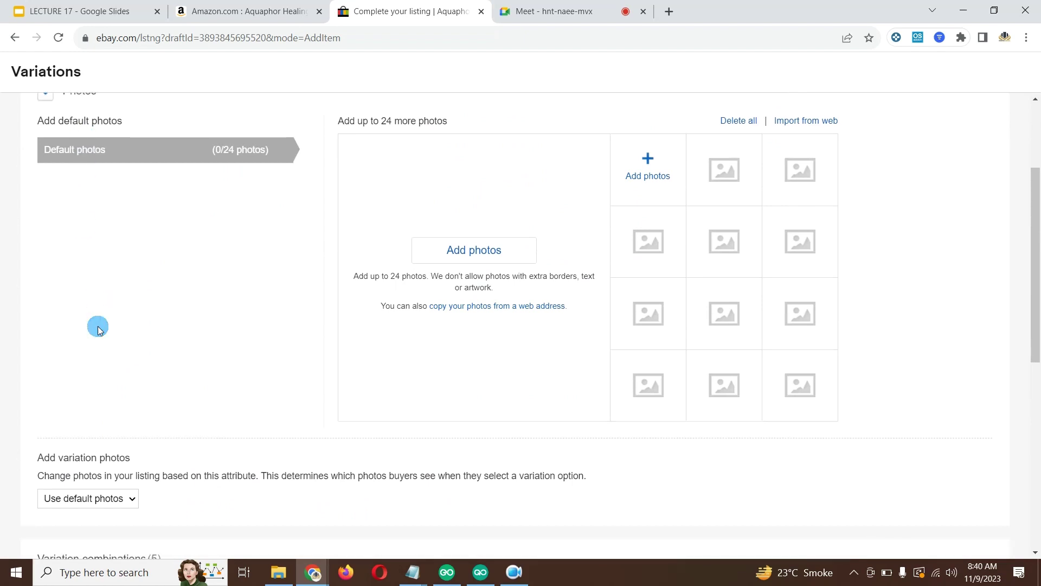
{"action": "left_click", "coordinate": [128, 387]}
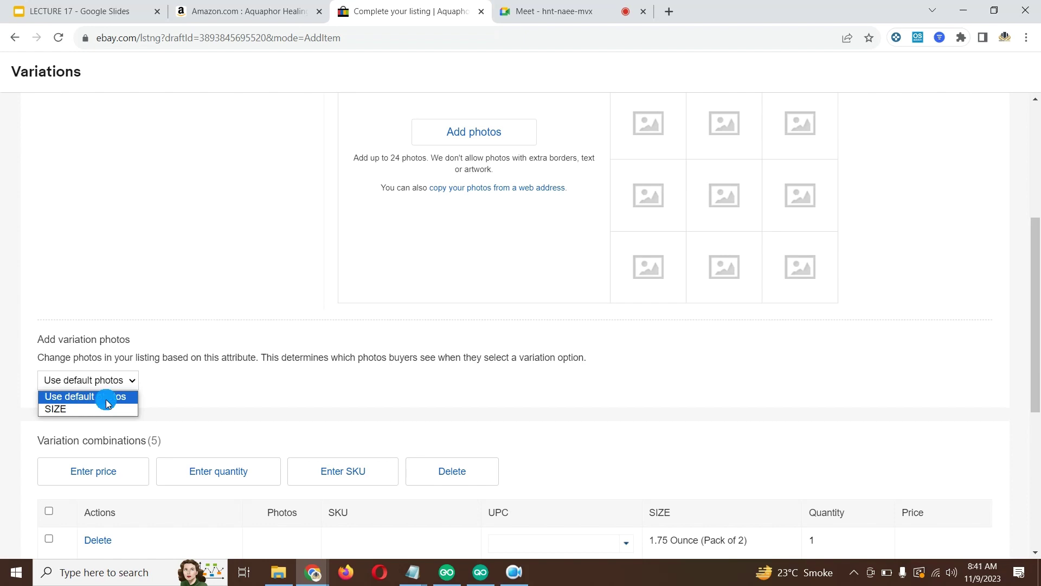
{"action": "left_click", "coordinate": [63, 409]}
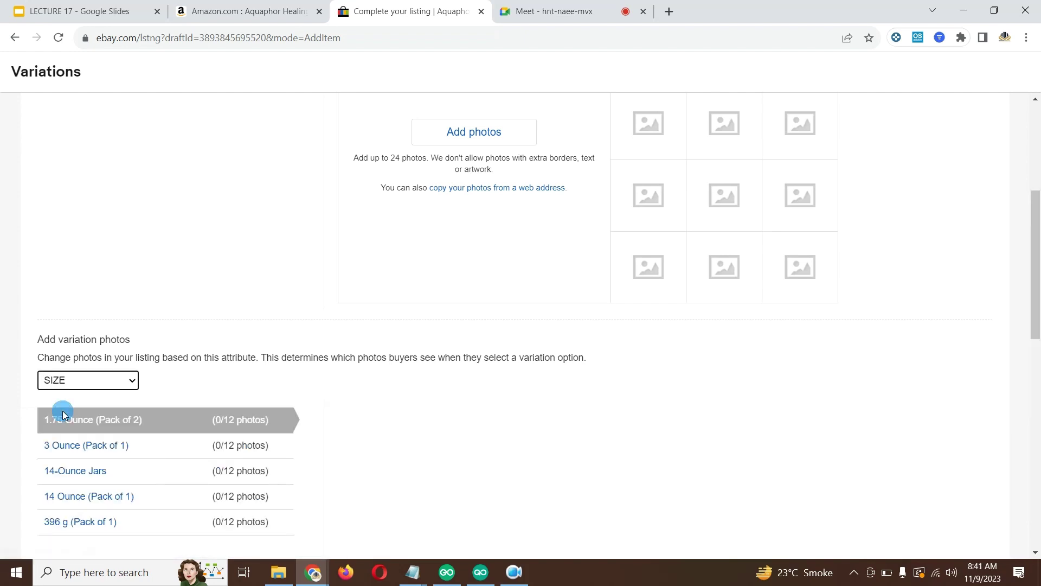
{"action": "scroll", "coordinate": [157, 379], "scroll_direction": "down", "scroll_amount": 2}
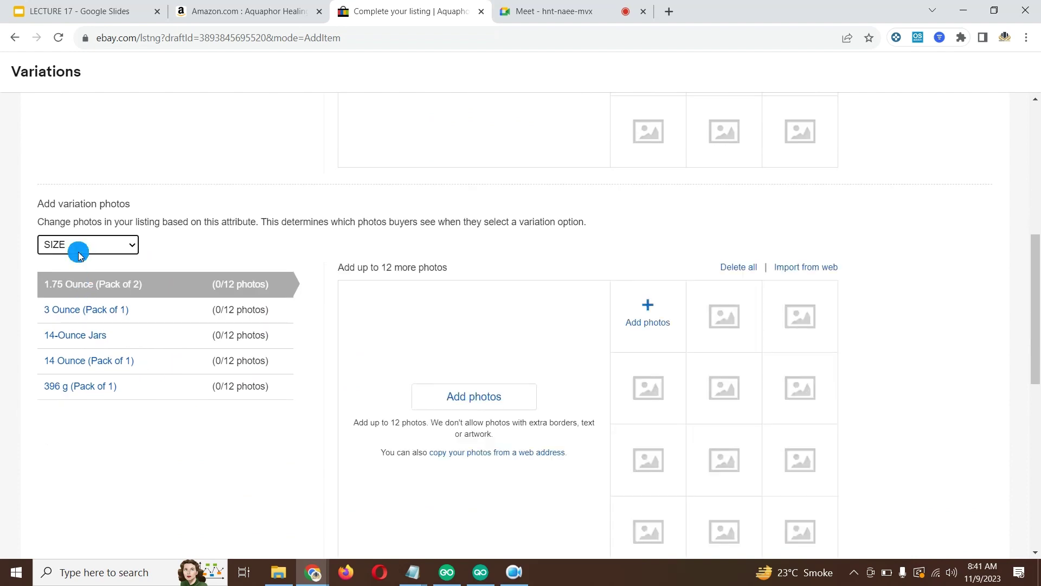
{"action": "scroll", "coordinate": [81, 296], "scroll_direction": "up", "scroll_amount": 1}
{"action": "scroll", "coordinate": [65, 323], "scroll_direction": "down", "scroll_amount": 1}
{"action": "scroll", "coordinate": [95, 393], "scroll_direction": "down", "scroll_amount": 2}
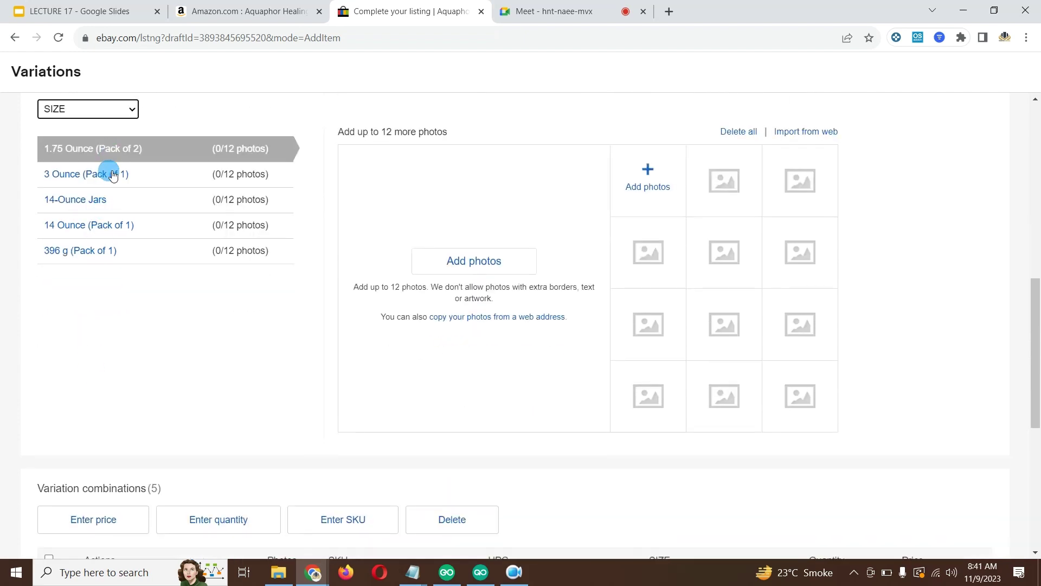
{"action": "scroll", "coordinate": [95, 285], "scroll_direction": "up", "scroll_amount": 2}
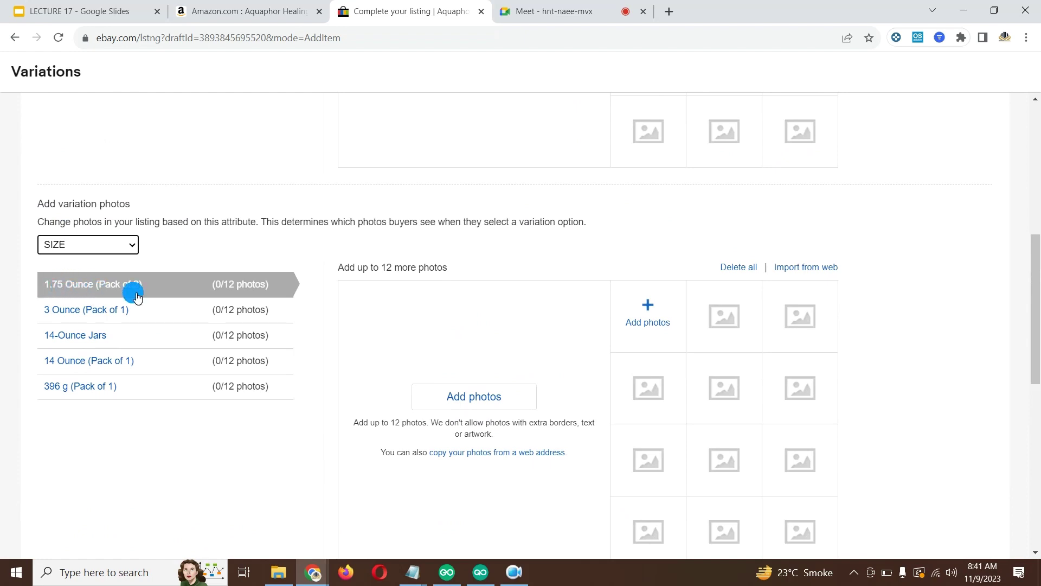
On Amazon, save the enlarged main product image of the 1.75 Ounce (Pack of 2) size to the Downloads folder.
{"action": "left_click", "coordinate": [234, 11]}
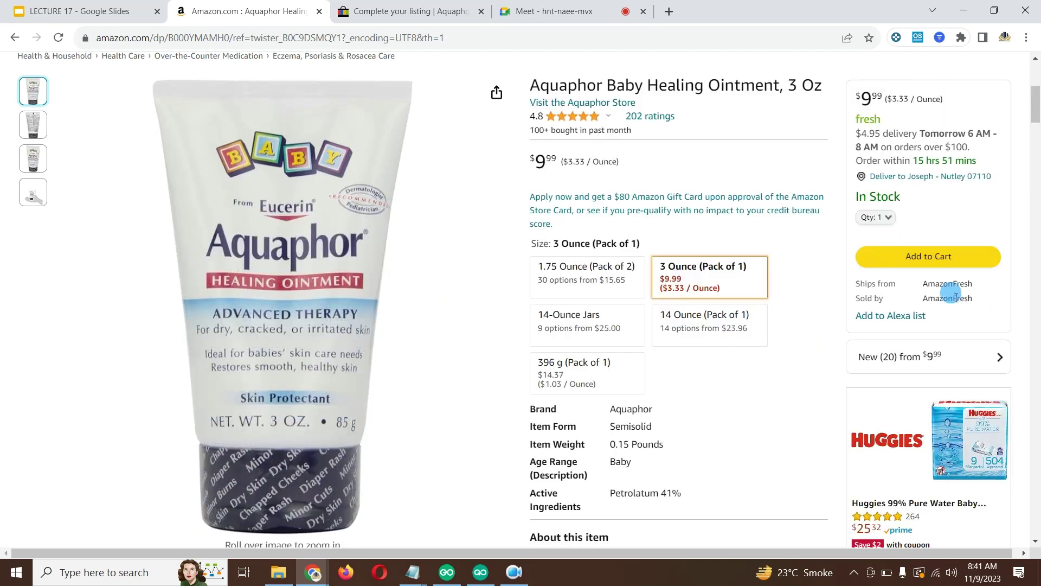
{"action": "left_click", "coordinate": [607, 272]}
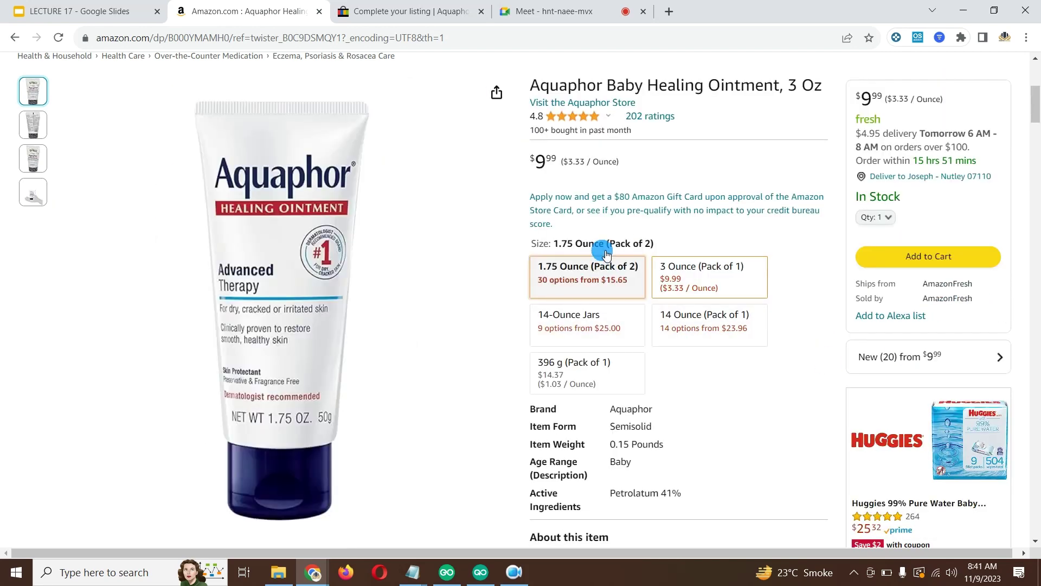
{"action": "left_click", "coordinate": [312, 227]}
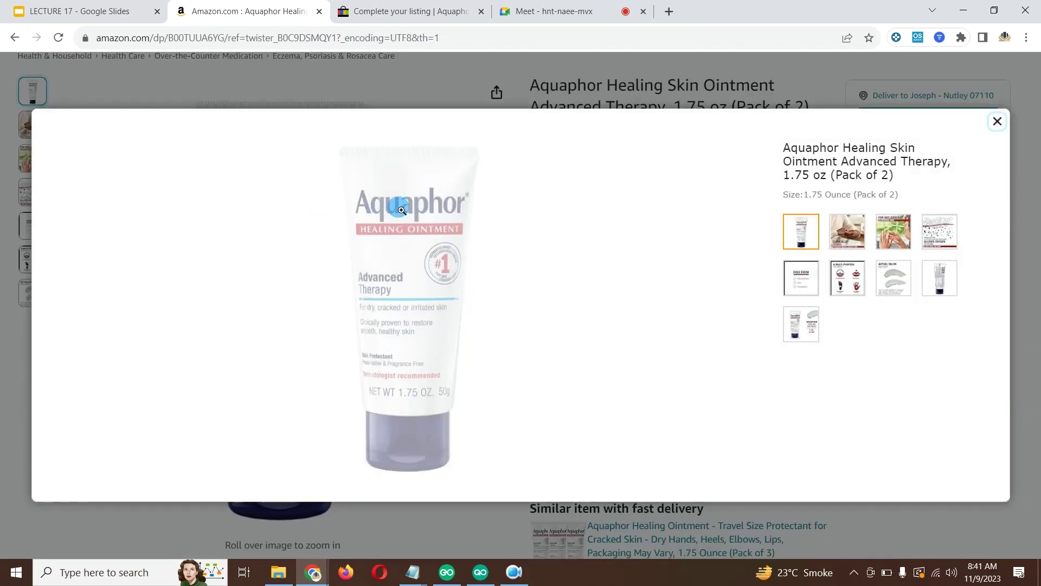
{"action": "right_click", "coordinate": [414, 203]}
{"action": "left_click", "coordinate": [446, 223]}
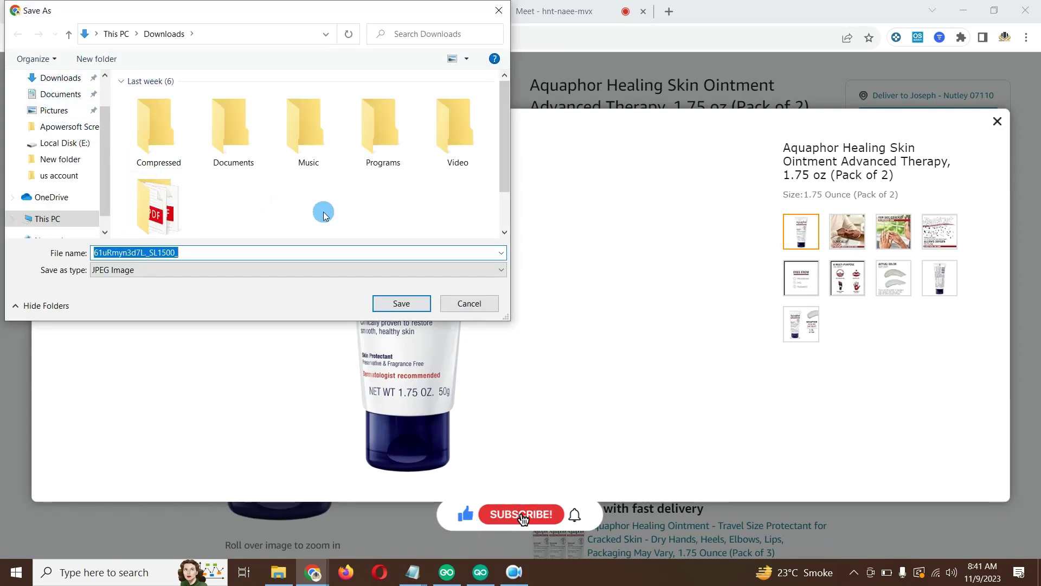
{"action": "left_click", "coordinate": [401, 302]}
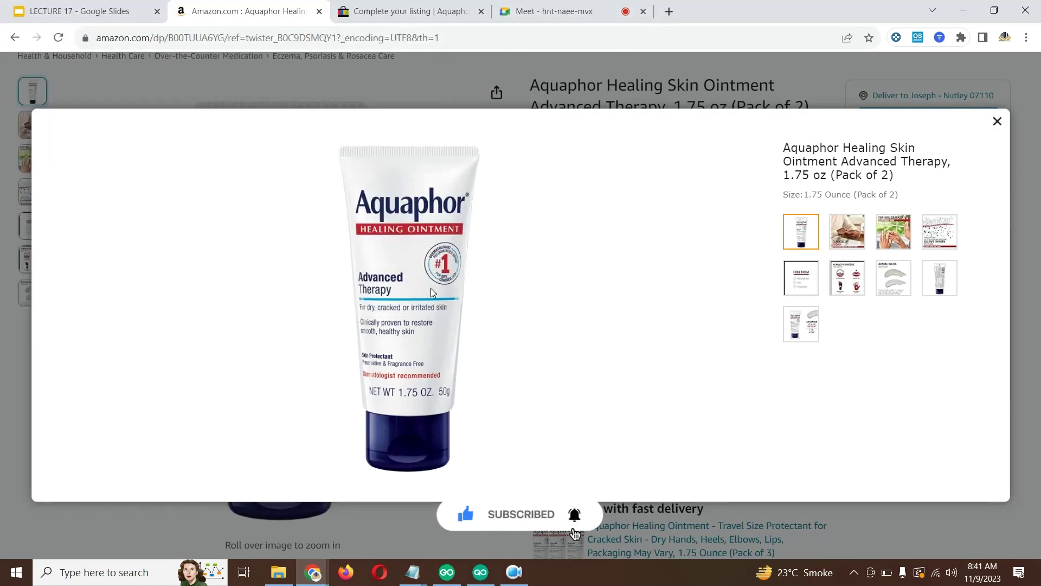
{"action": "left_click", "coordinate": [337, 99]}
On eBay, upload 61uRmyn3d7L._SL1500_ from Downloads as the photo for the 1.75 Ounce (Pack of 2) variation.
{"action": "left_click", "coordinate": [370, 12]}
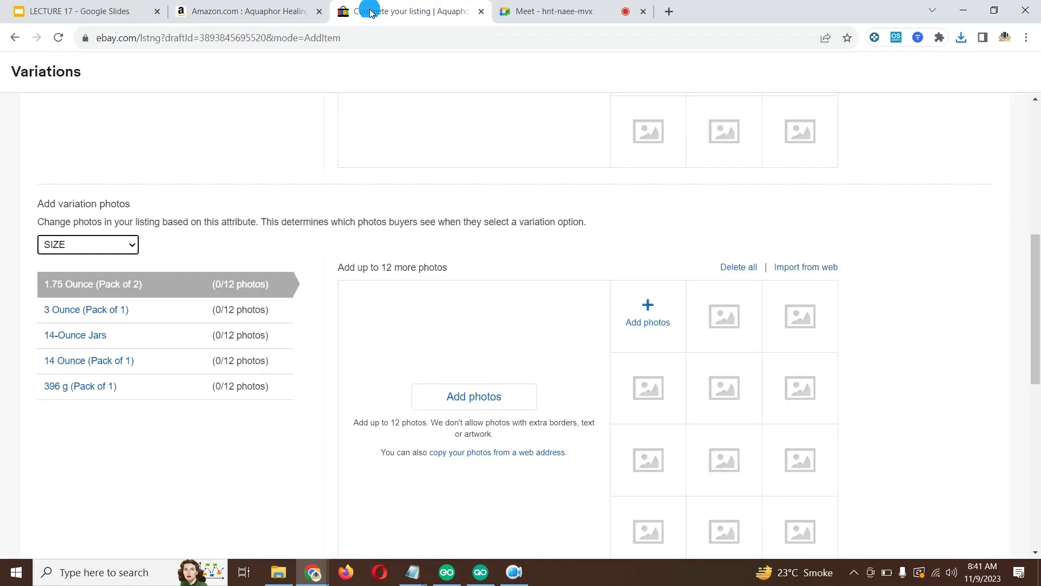
{"action": "left_click", "coordinate": [504, 396]}
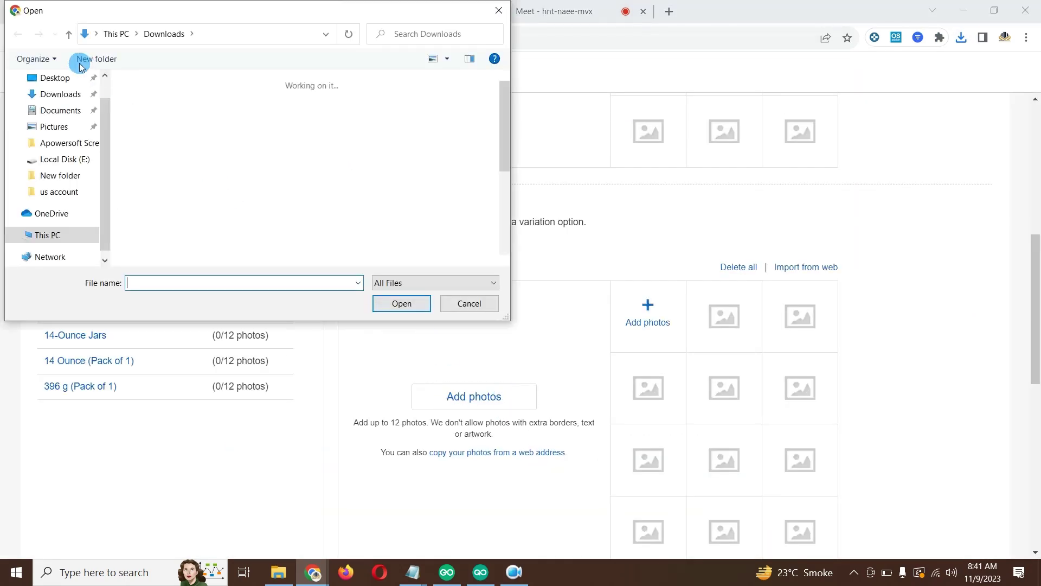
{"action": "left_click", "coordinate": [57, 94]}
{"action": "left_click", "coordinate": [145, 110]}
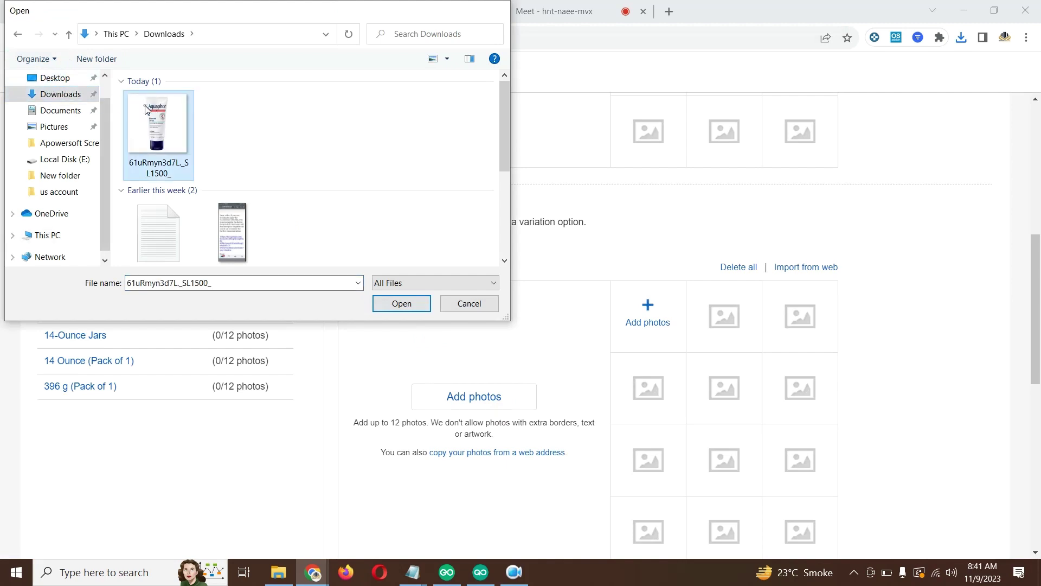
{"action": "double_click", "coordinate": [145, 110]}
{"action": "scroll", "coordinate": [524, 338], "scroll_direction": "down", "scroll_amount": 2}
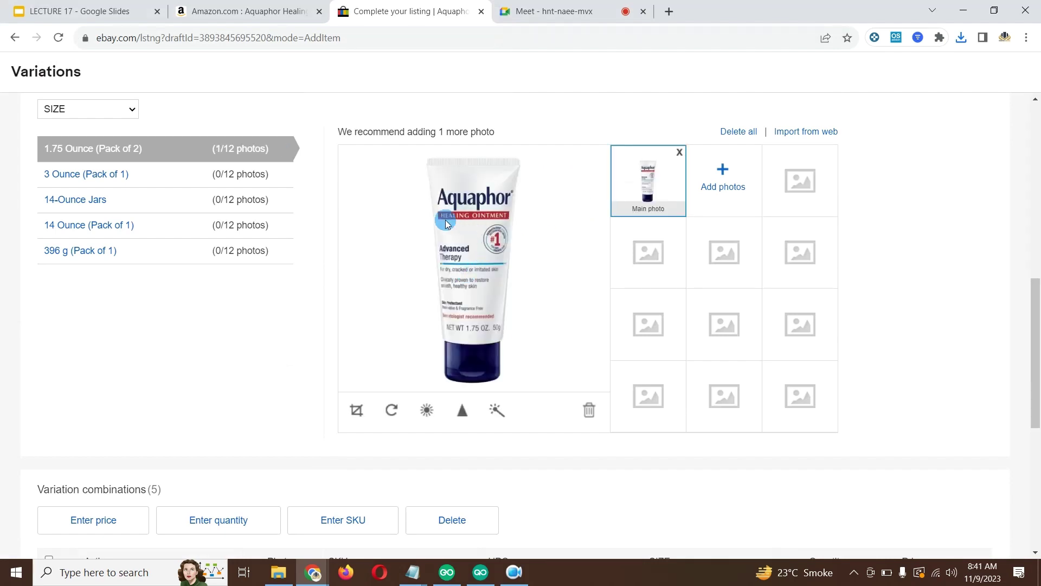
{"action": "scroll", "coordinate": [468, 223], "scroll_direction": "down", "scroll_amount": 1}
{"action": "scroll", "coordinate": [467, 222], "scroll_direction": "up", "scroll_amount": 1}
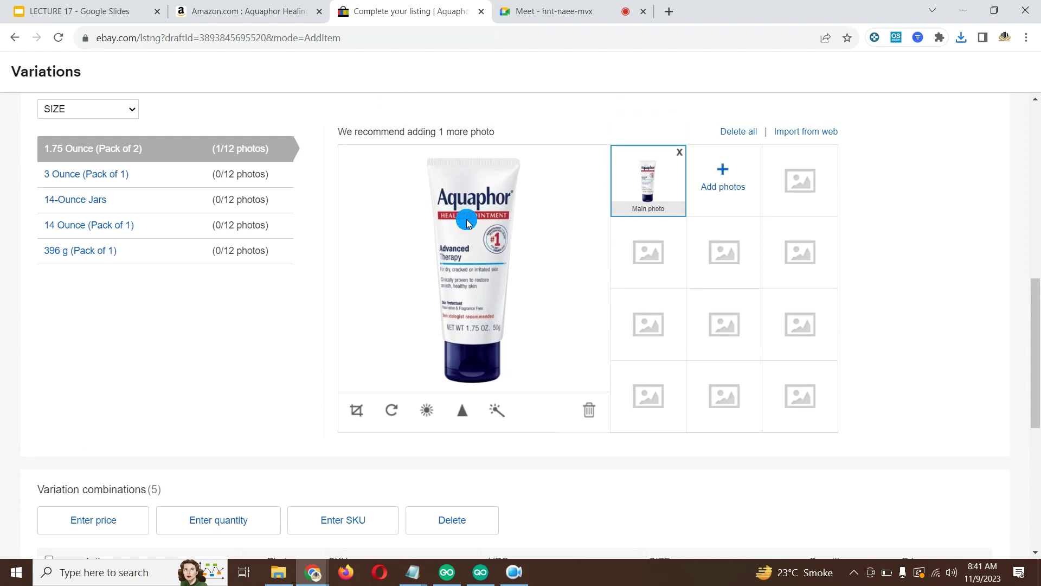
Select the 3 Ounce (Pack of 1) variation for photos on eBay and choose the matching size on the Amazon page.
{"action": "left_click", "coordinate": [63, 181]}
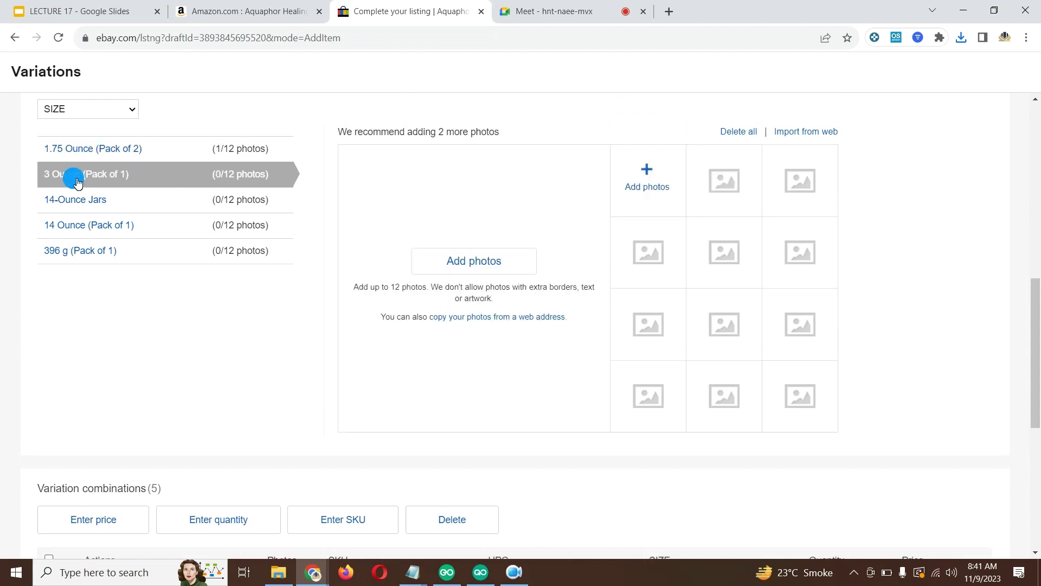
{"action": "left_click", "coordinate": [257, 12]}
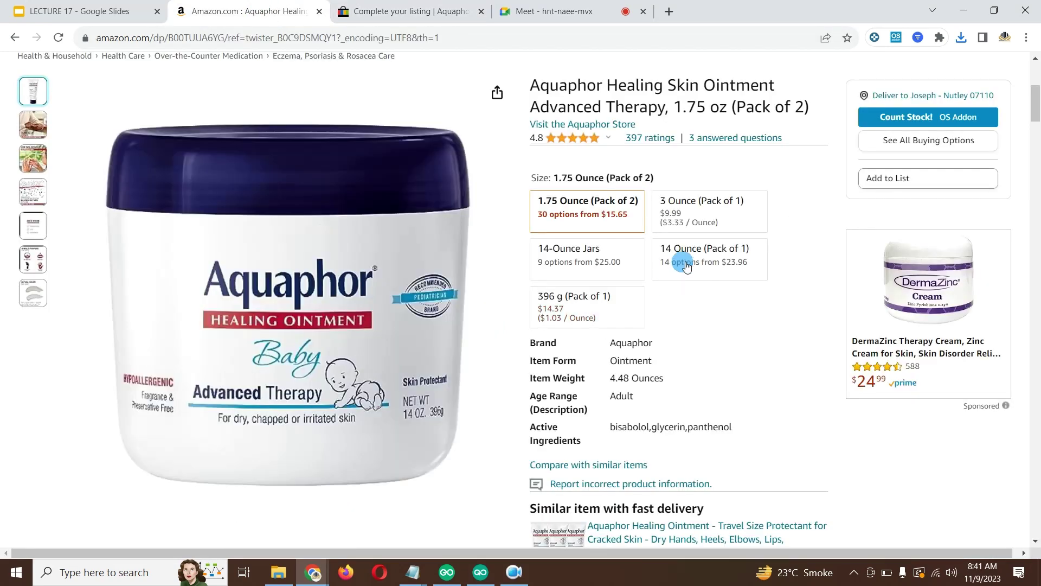
{"action": "left_click", "coordinate": [720, 203]}
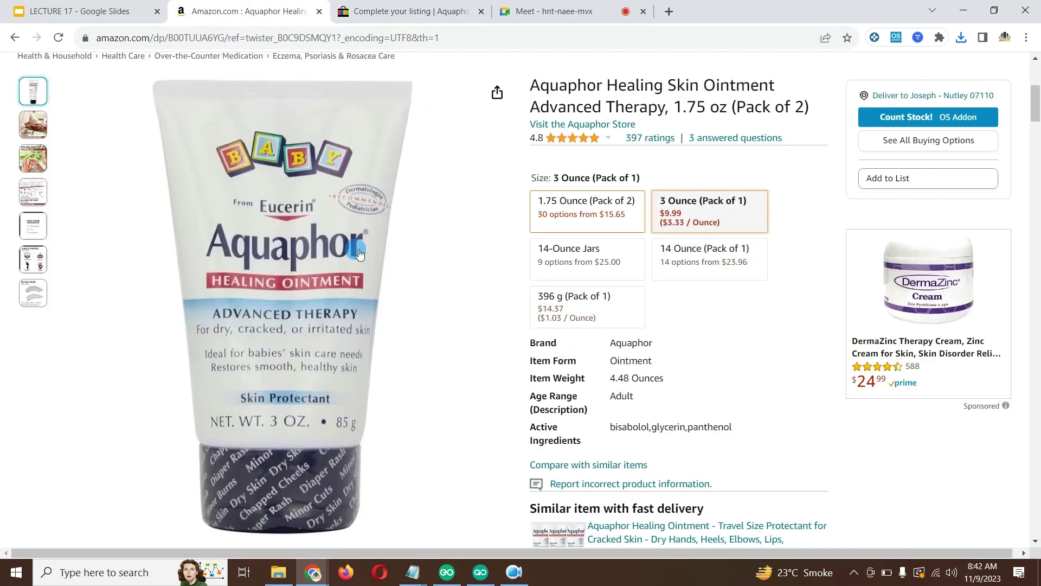
{"action": "left_click", "coordinate": [357, 184]}
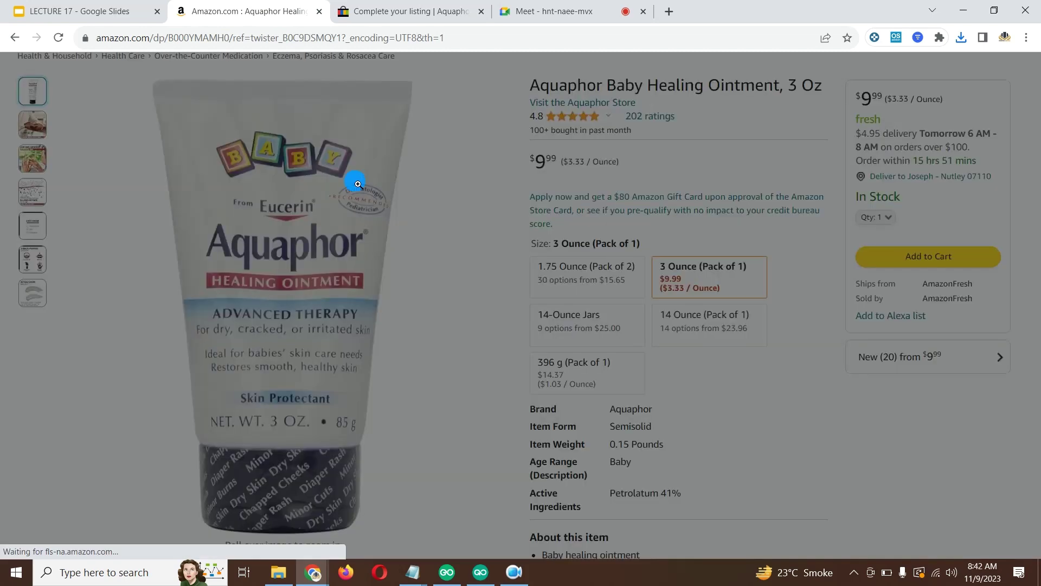
{"action": "right_click", "coordinate": [353, 181]}
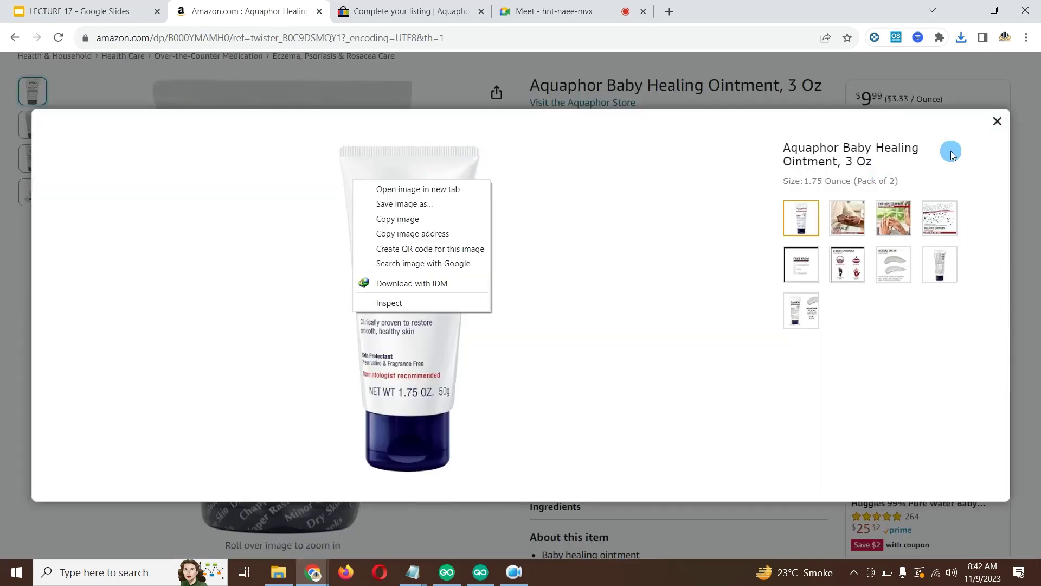
{"action": "left_click", "coordinate": [997, 121]}
{"action": "left_click", "coordinate": [998, 121]}
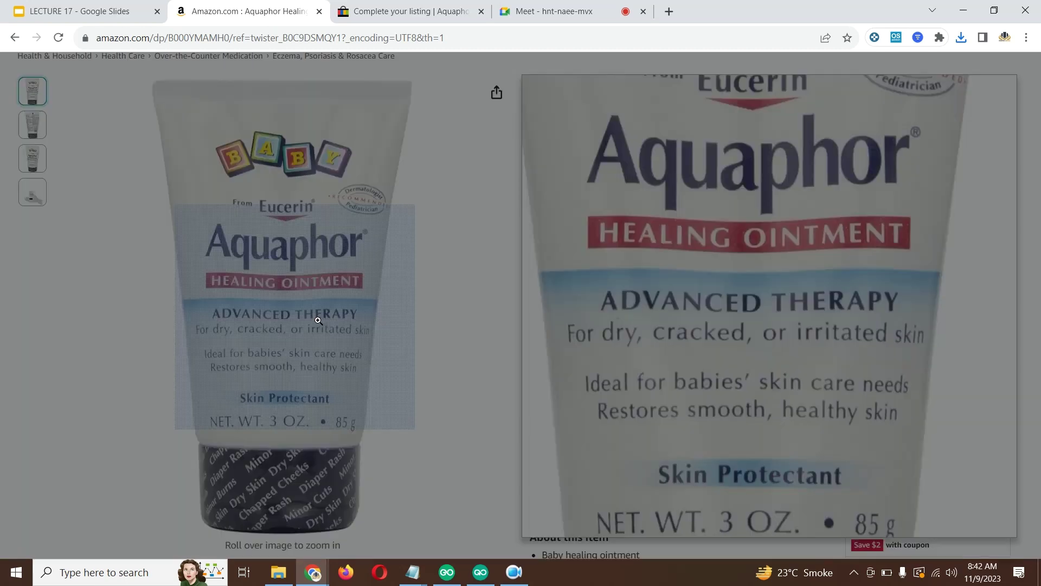
Save the enlarged main product image of the 3 Ounce (Pack of 1) size to the Downloads folder.
{"action": "left_click", "coordinate": [319, 320]}
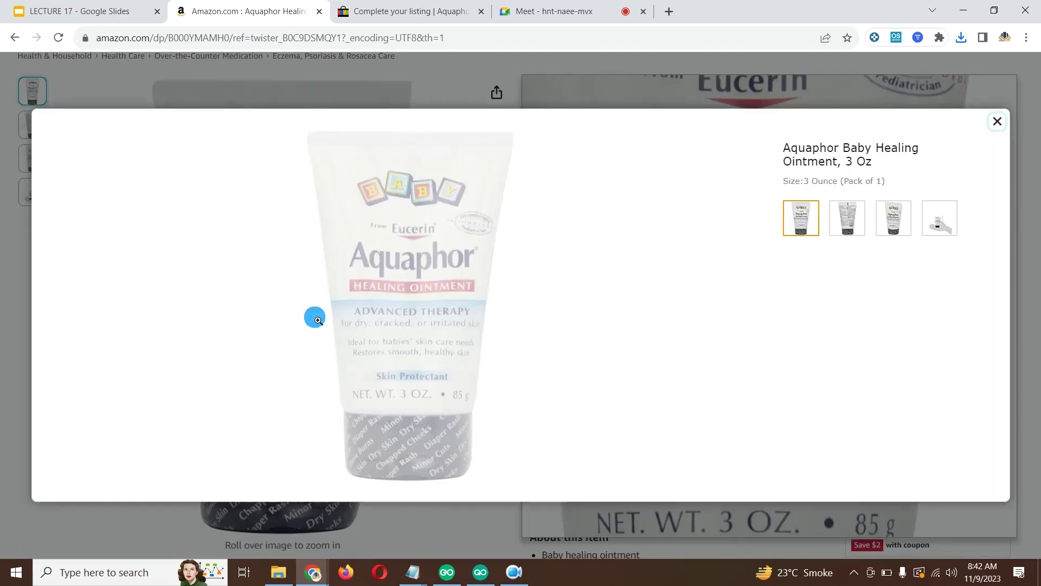
{"action": "right_click", "coordinate": [381, 237]}
{"action": "left_click", "coordinate": [428, 262]}
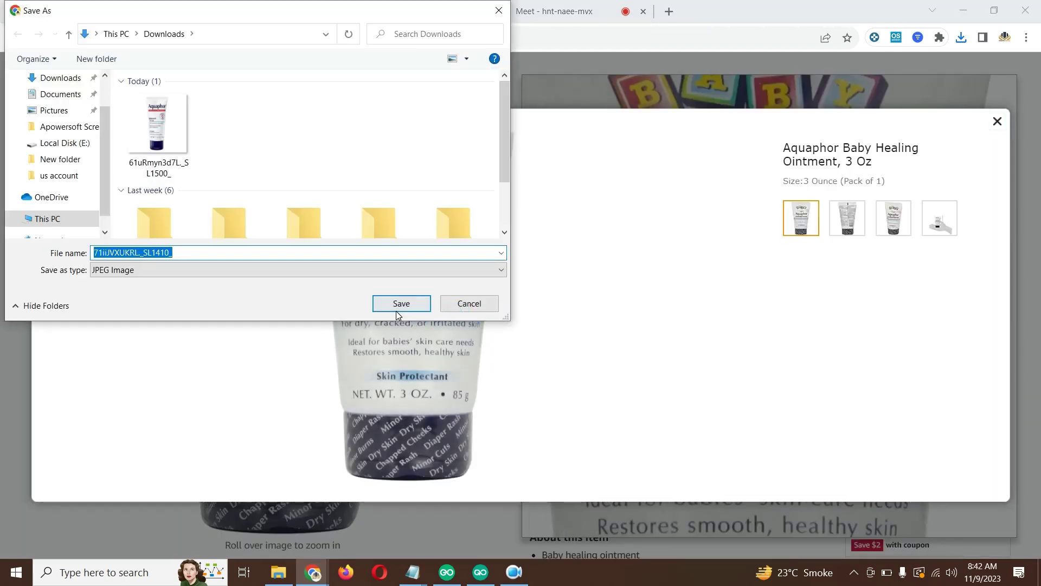
{"action": "left_click", "coordinate": [396, 311]}
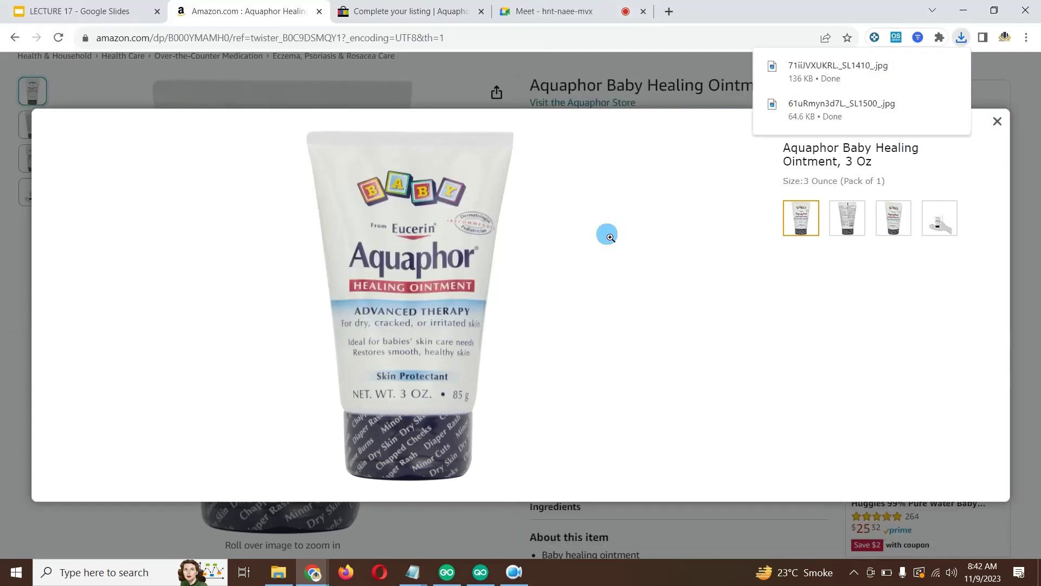
{"action": "key", "text": "Escape"}
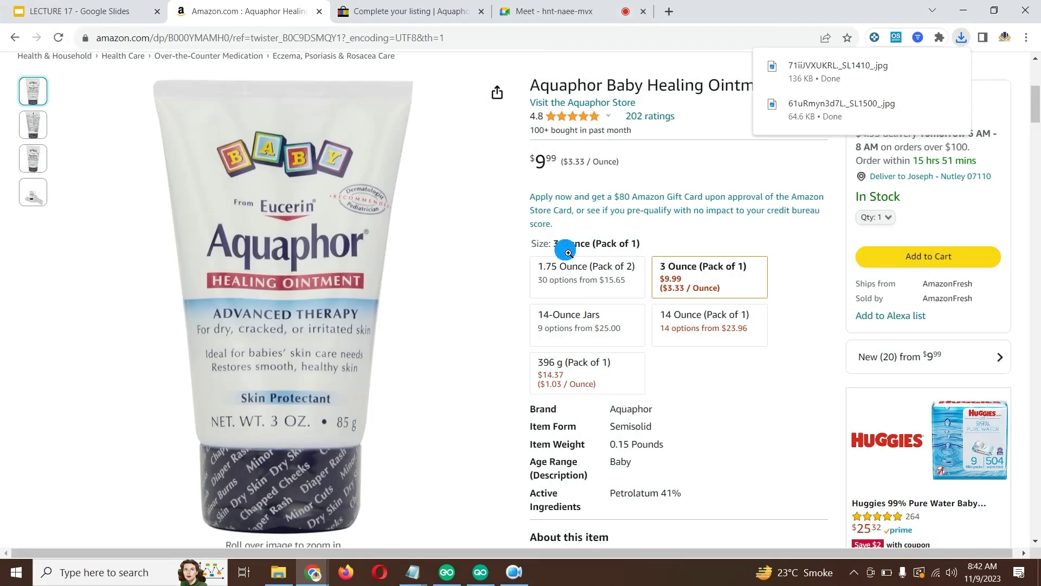
On eBay, upload the saved 3 Ounce image from Downloads as the photo for the 3 Ounce (Pack of 1) variation.
{"action": "left_click", "coordinate": [382, 12]}
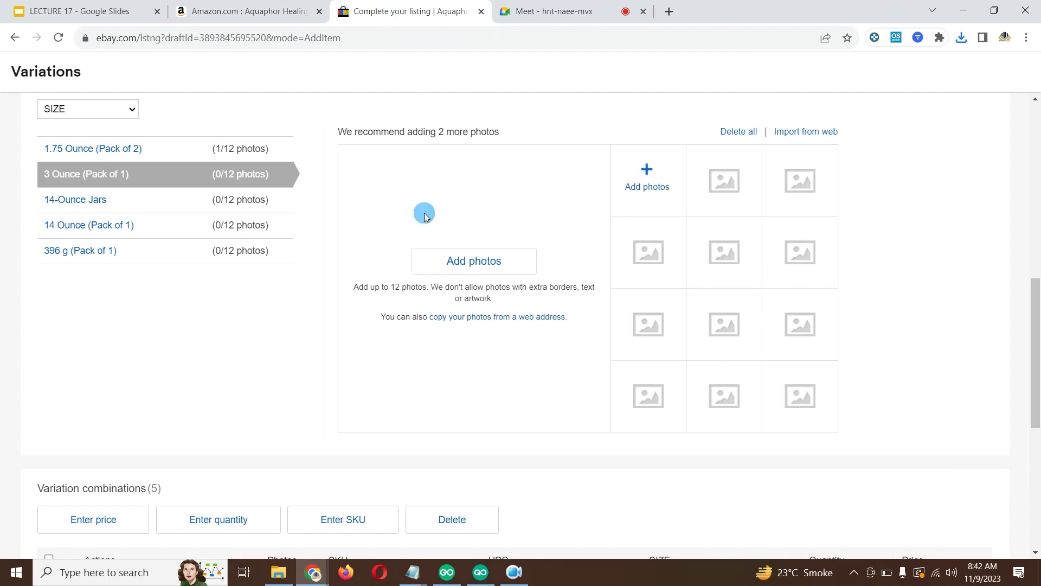
{"action": "left_click", "coordinate": [453, 263]}
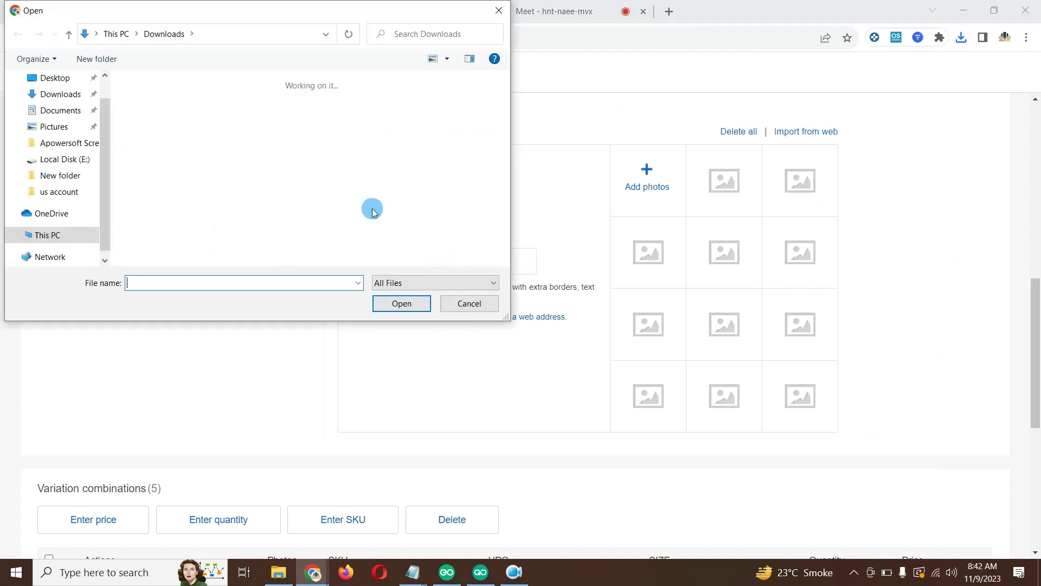
{"action": "double_click", "coordinate": [157, 134]}
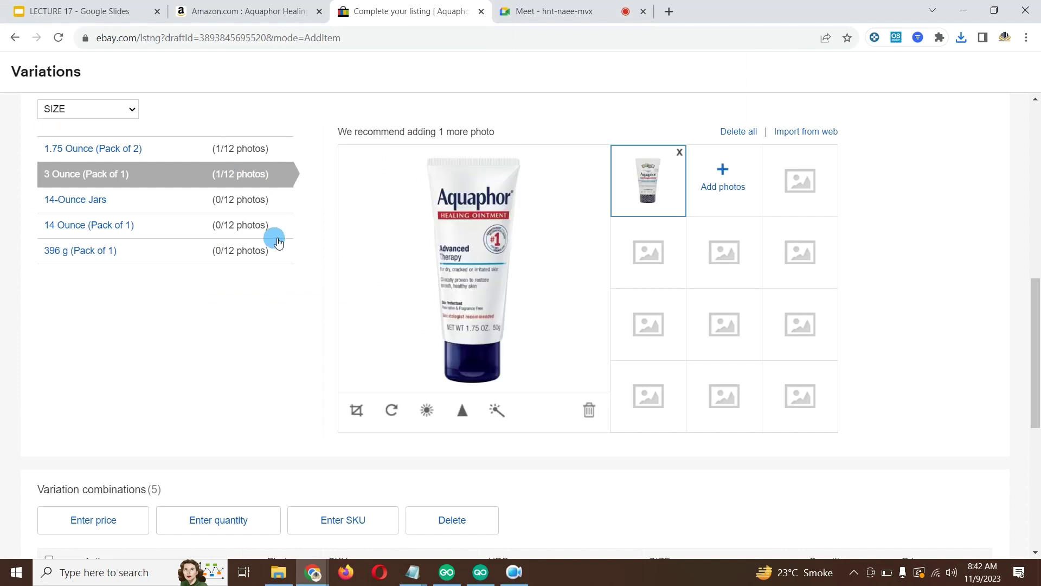
Select the 14-Ounce Jars variation for photos on eBay and choose the matching size on the Amazon page.
{"action": "left_click", "coordinate": [101, 202]}
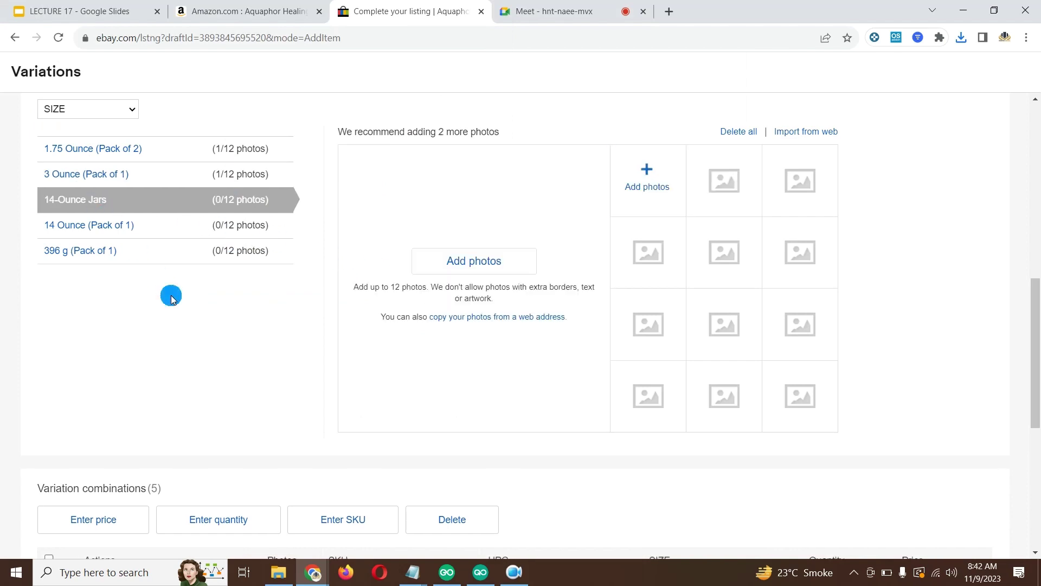
{"action": "left_click", "coordinate": [246, 14]}
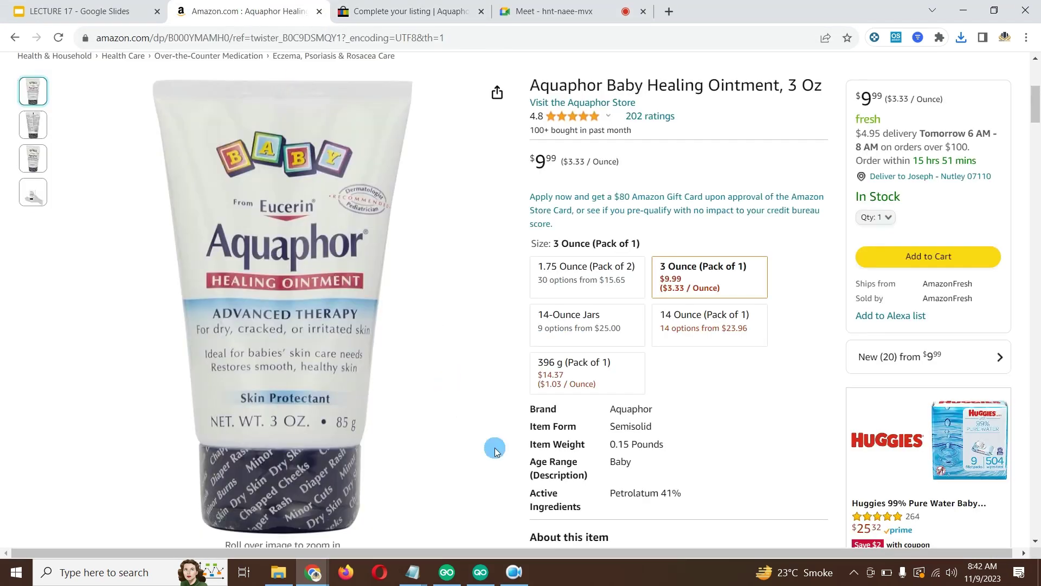
{"action": "left_click", "coordinate": [597, 316]}
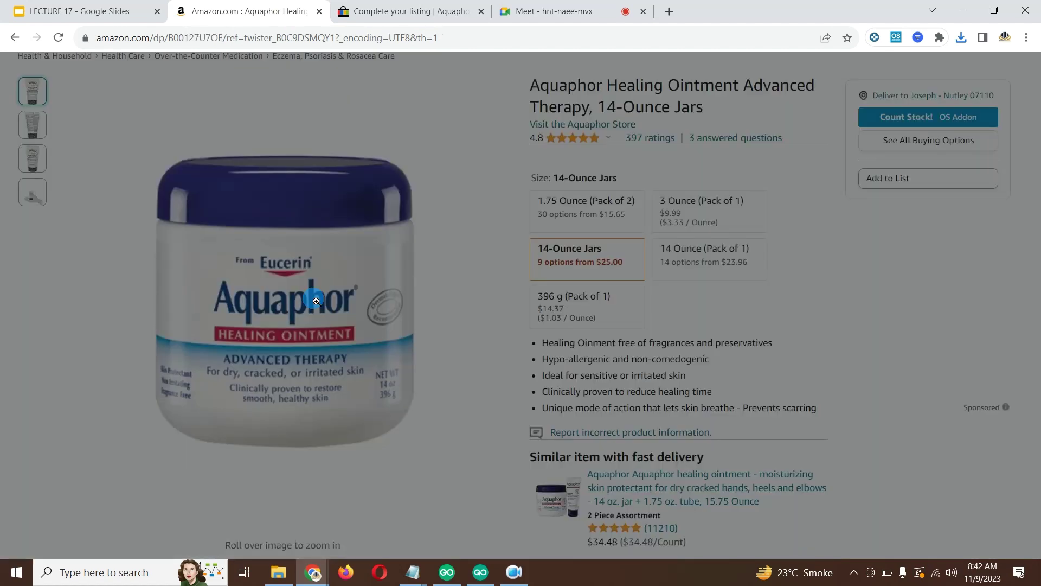
Save the enlarged main product image of the 14-Ounce Jars size to Downloads as 41I4+JZpvJL.
{"action": "left_click", "coordinate": [316, 300]}
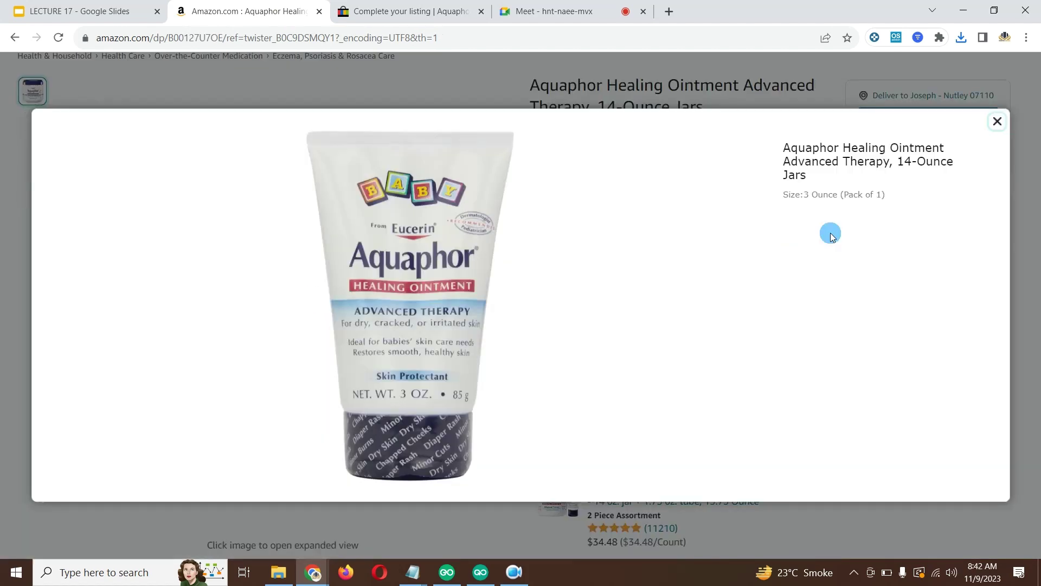
{"action": "left_click", "coordinate": [997, 126]}
{"action": "left_click", "coordinate": [379, 254]}
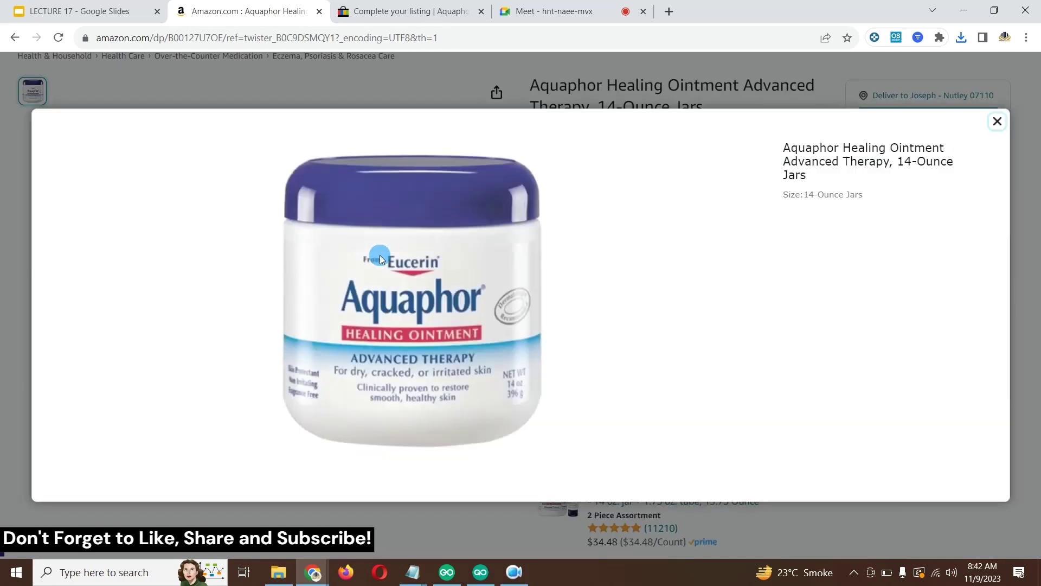
{"action": "right_click", "coordinate": [425, 228]}
{"action": "left_click", "coordinate": [582, 336]}
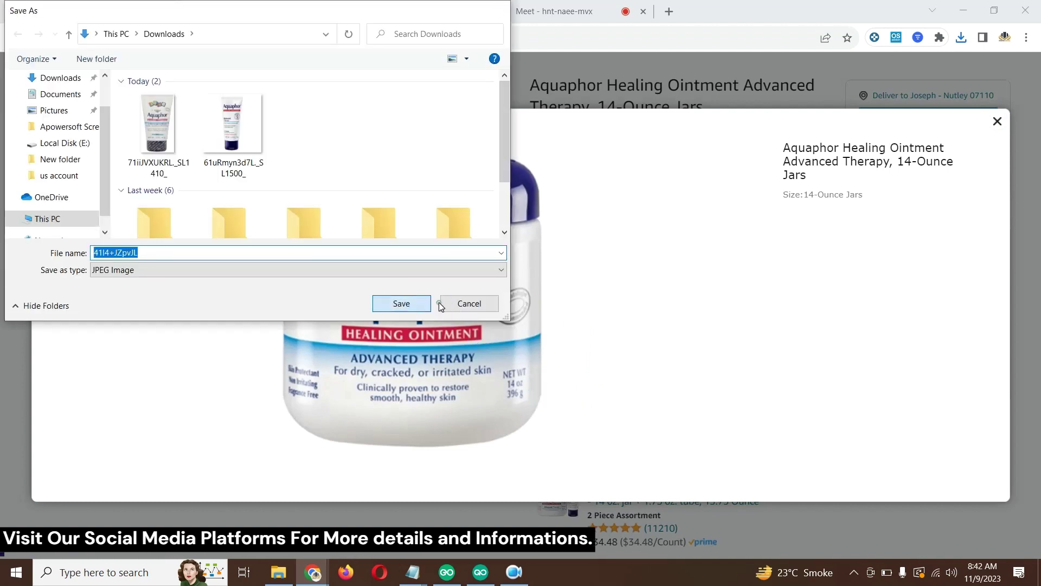
{"action": "left_click", "coordinate": [428, 302]}
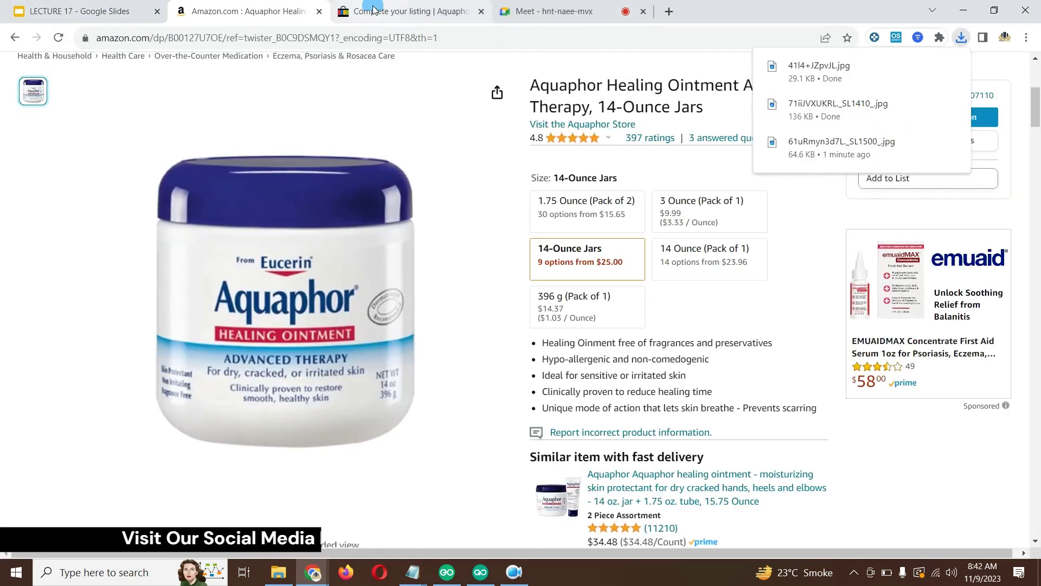
On eBay, upload 41I4+JZpvJL from Downloads as the photo for the 14-Ounce Jars variation.
{"action": "left_click", "coordinate": [373, 10]}
{"action": "left_click", "coordinate": [478, 264]}
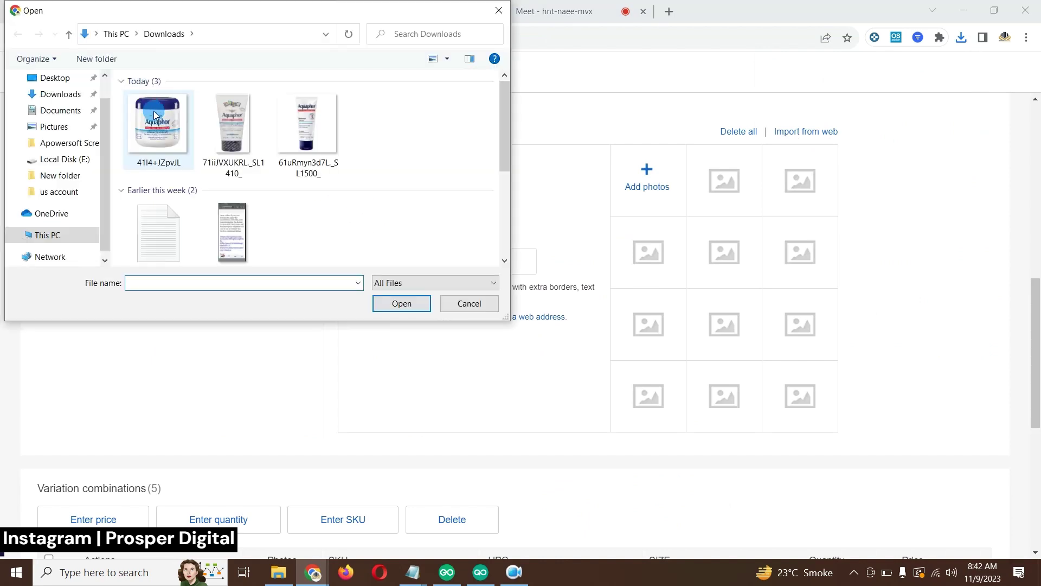
{"action": "double_click", "coordinate": [154, 110]}
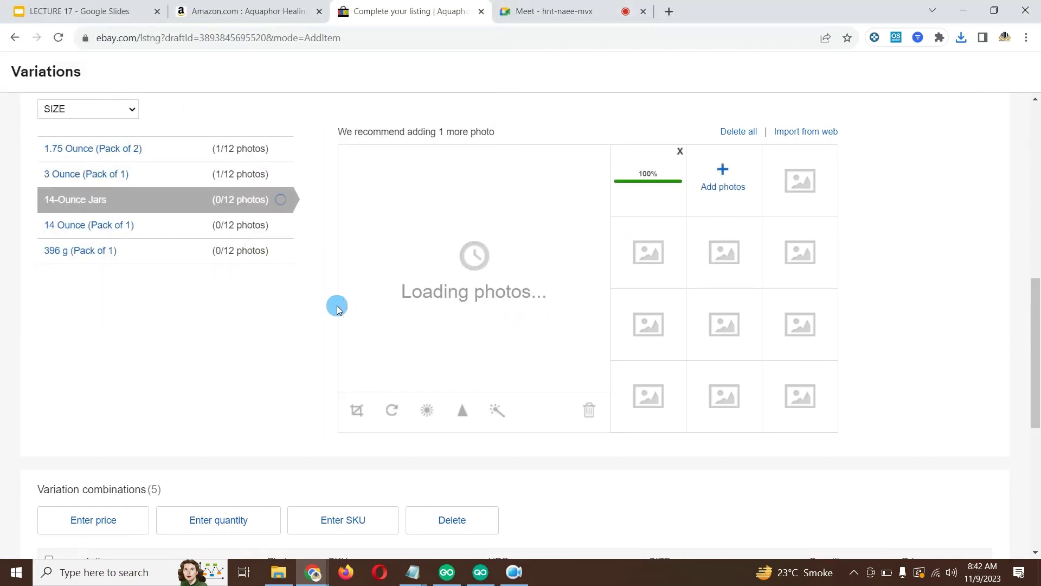
Select the 14 Ounce (Pack of 1) variation for photos on eBay and choose the matching size on the Amazon page.
{"action": "left_click", "coordinate": [107, 225]}
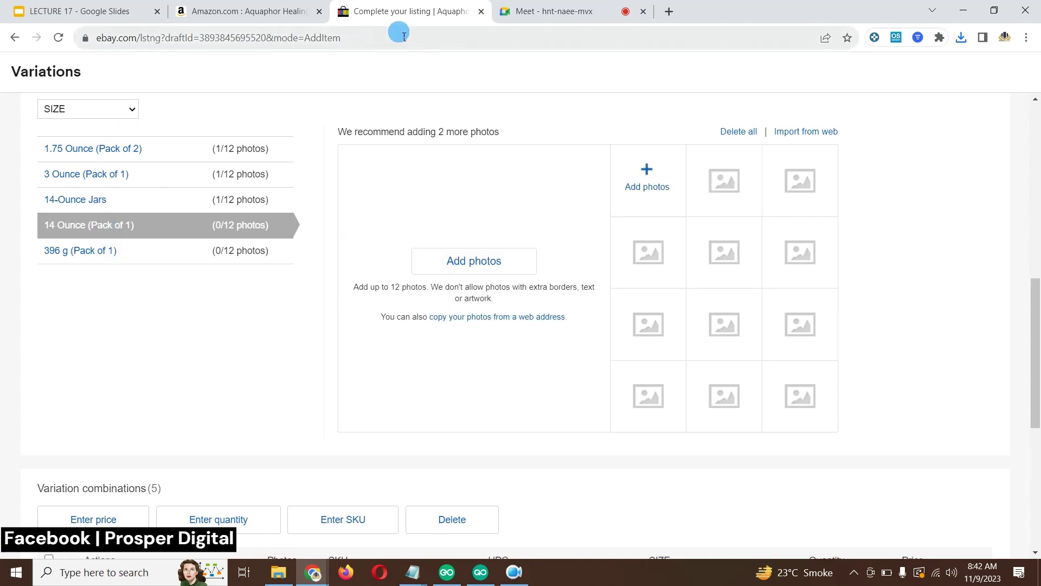
{"action": "left_click", "coordinate": [260, 12]}
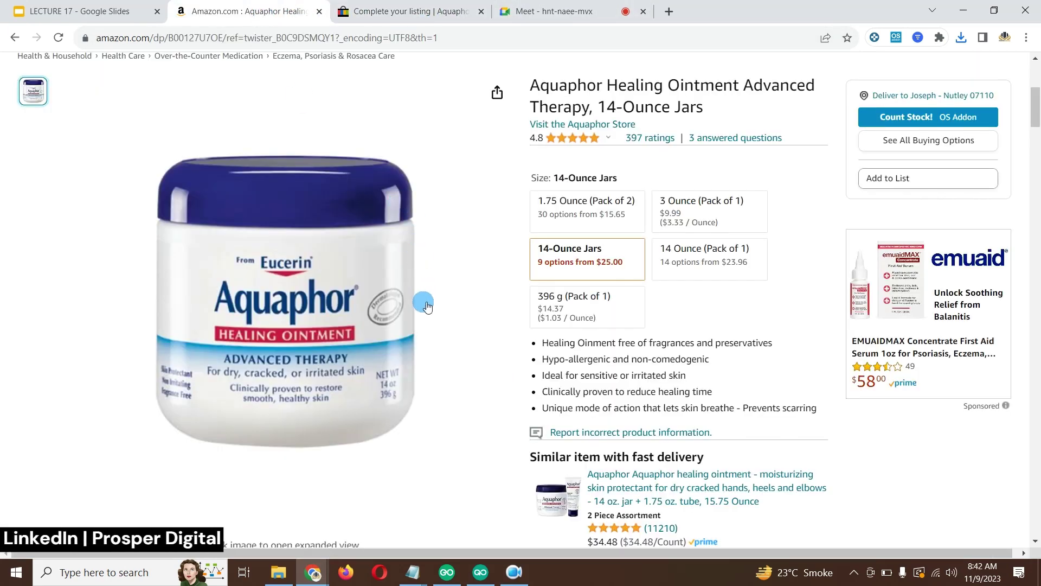
{"action": "left_click", "coordinate": [734, 270]}
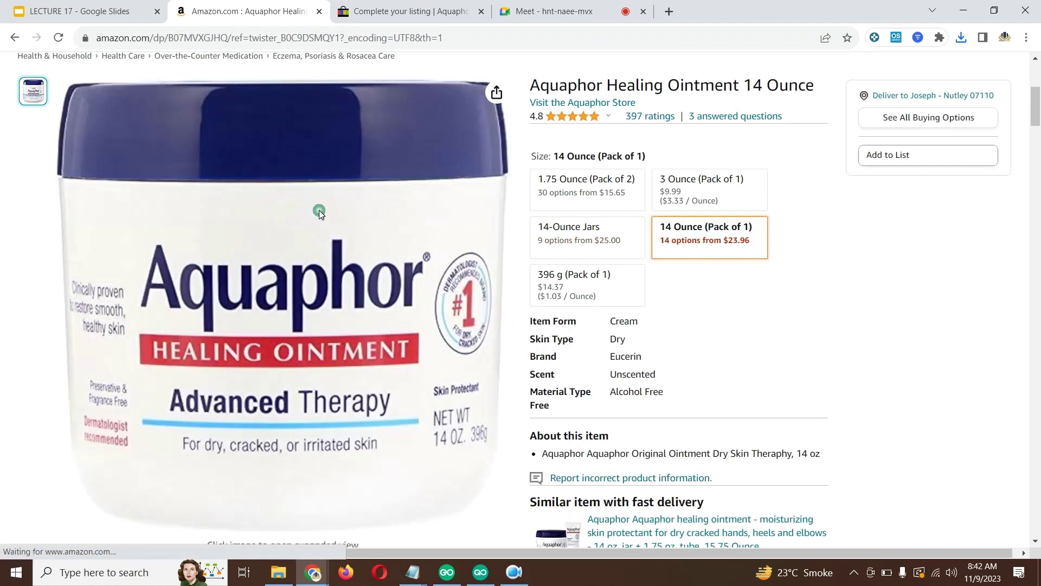
Save the enlarged main product image of the 14 Ounce (Pack of 1) size to Downloads as 61FLdIAxXkL._SL1500_.
{"action": "left_click", "coordinate": [319, 210]}
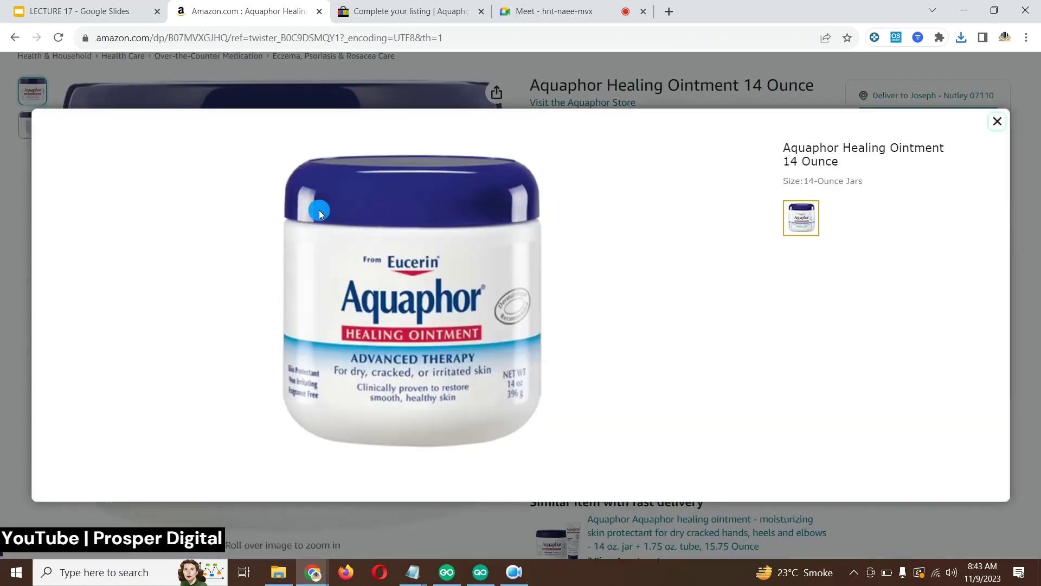
{"action": "left_click", "coordinate": [973, 127]}
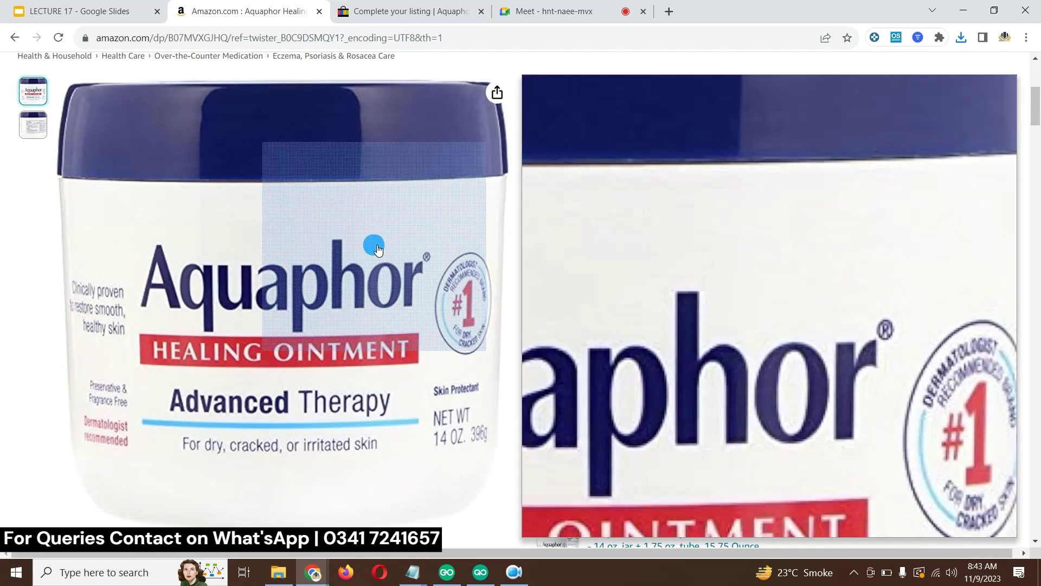
{"action": "left_click", "coordinate": [373, 243]}
{"action": "right_click", "coordinate": [446, 252]}
{"action": "left_click", "coordinate": [466, 264]}
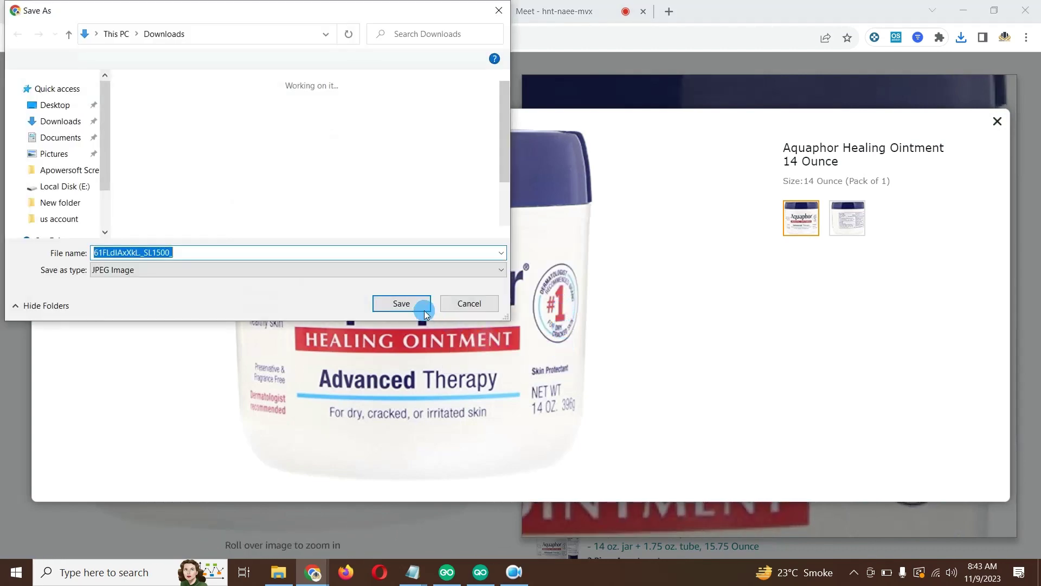
{"action": "left_click", "coordinate": [418, 303]}
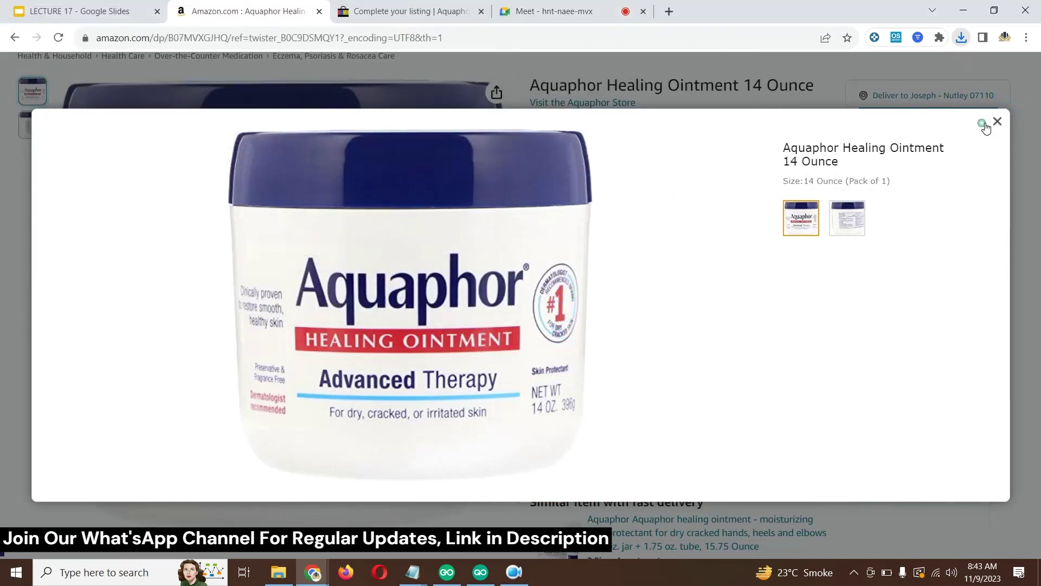
{"action": "key", "text": "Escape"}
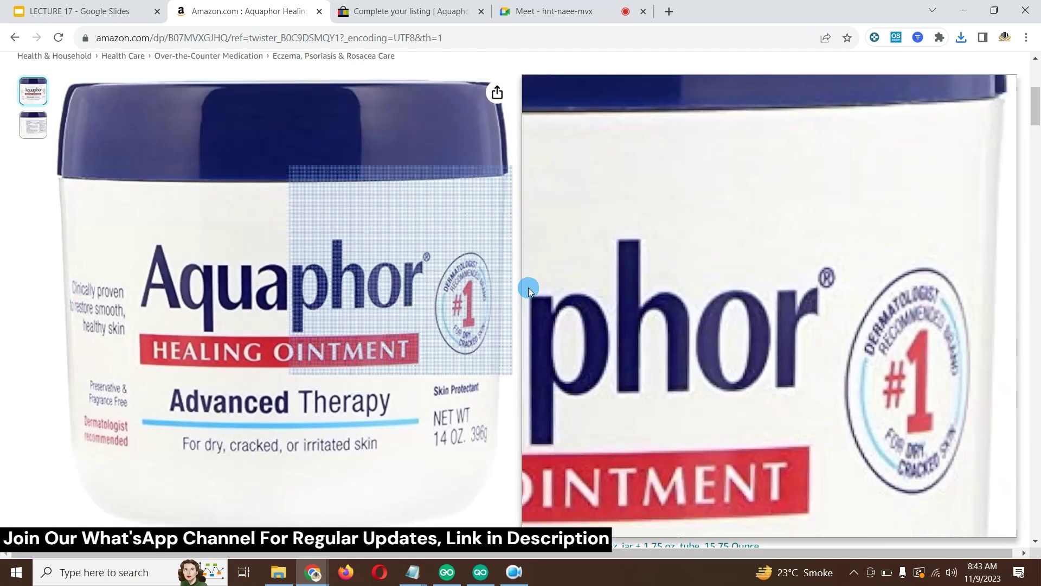
On eBay, upload 61FLdIAxXkL._SL1500_ from Downloads as the photo for the 14 Ounce (Pack of 1) variation.
{"action": "left_click", "coordinate": [394, 17]}
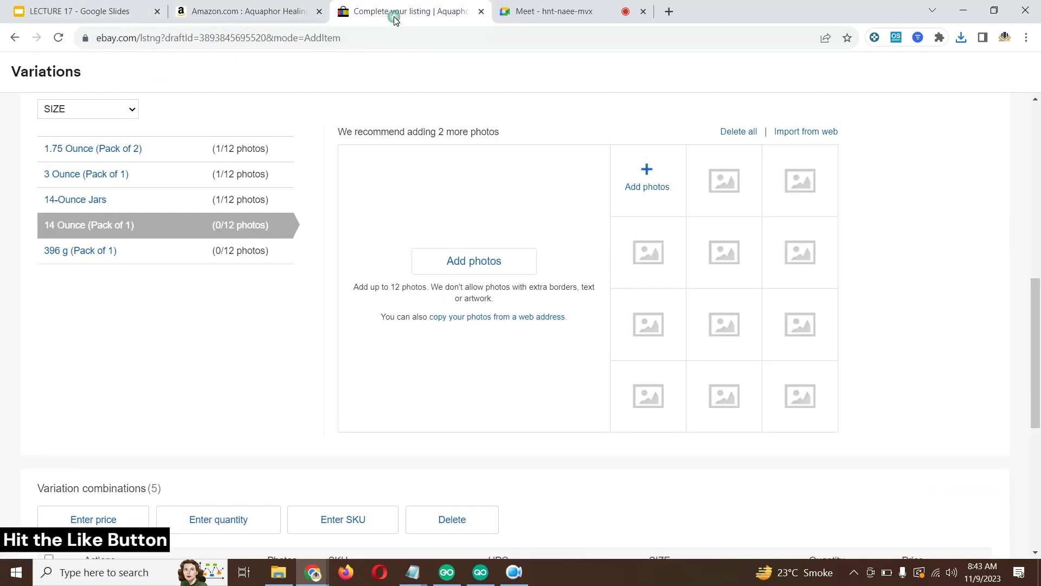
{"action": "left_click", "coordinate": [456, 267]}
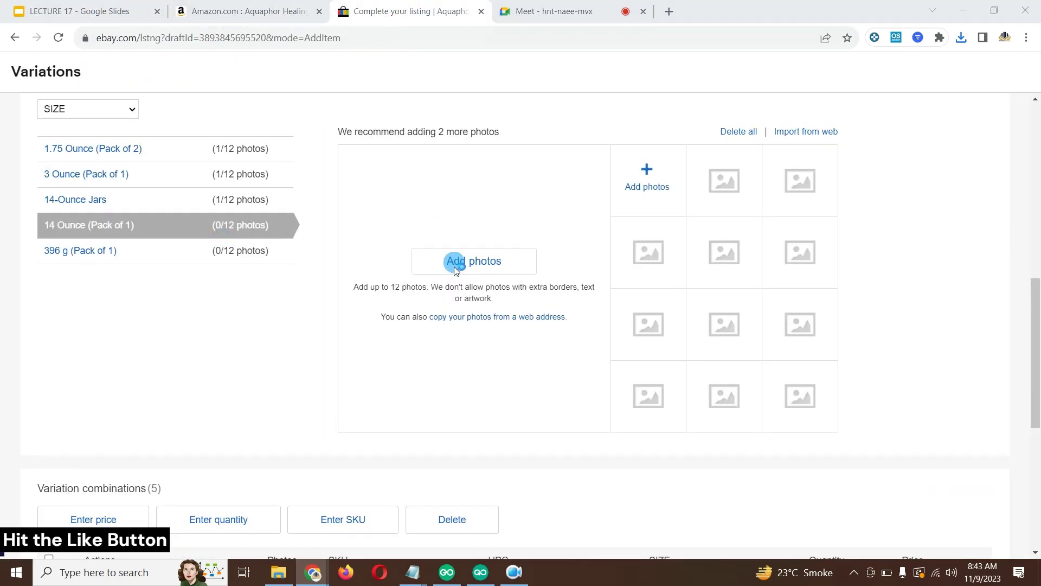
{"action": "left_click", "coordinate": [164, 140]}
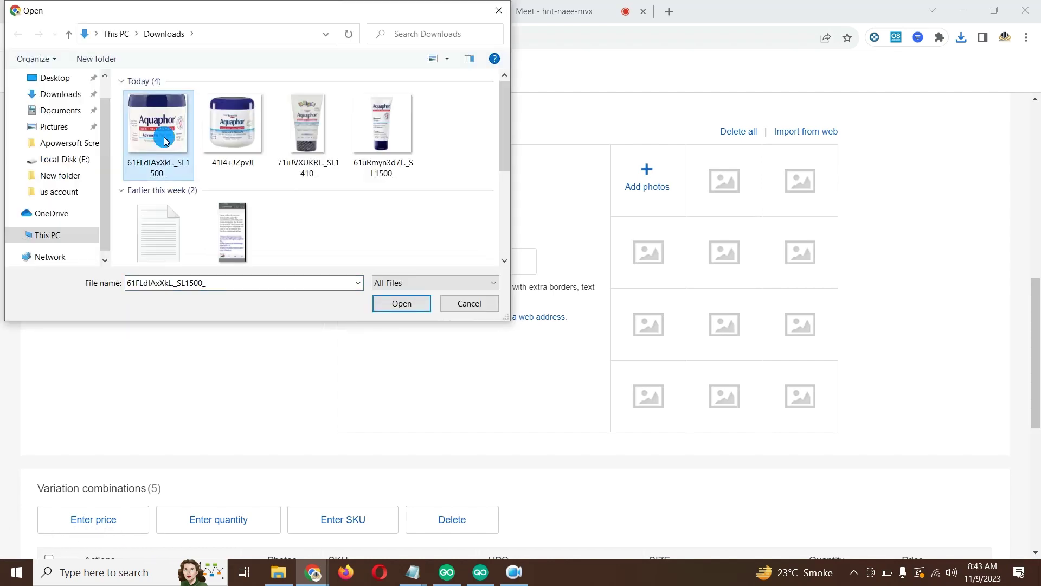
{"action": "double_click", "coordinate": [165, 139]}
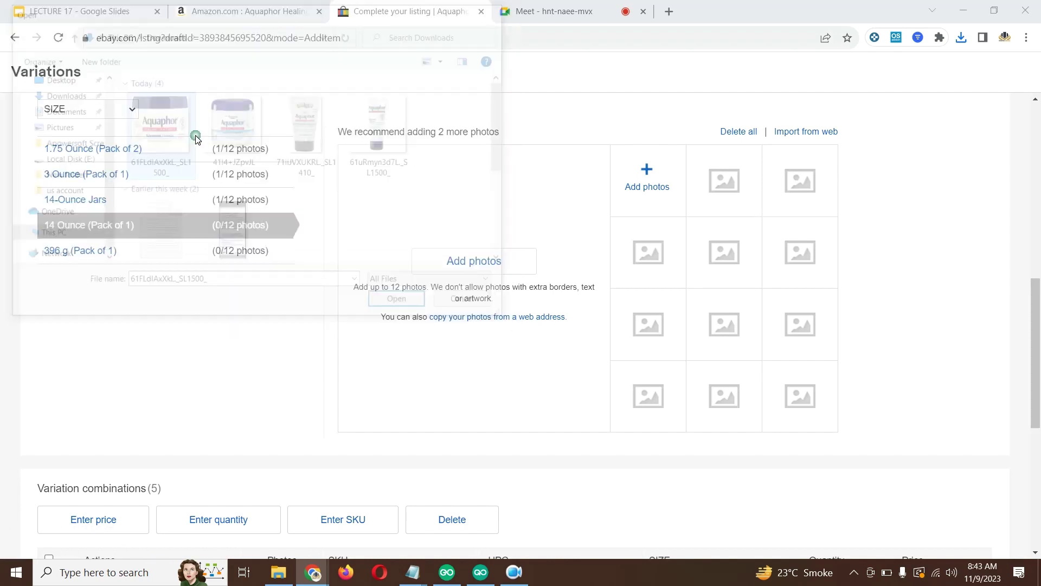
Select the 396 g (Pack of 1) variation for photos on eBay and choose the matching size on the Amazon page.
{"action": "left_click", "coordinate": [114, 254]}
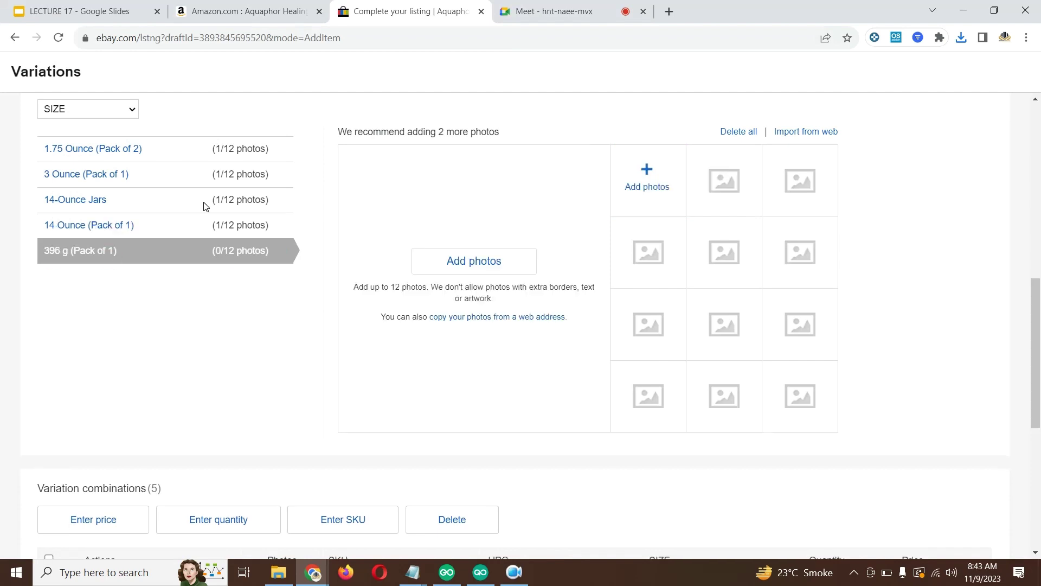
{"action": "left_click", "coordinate": [309, 8]}
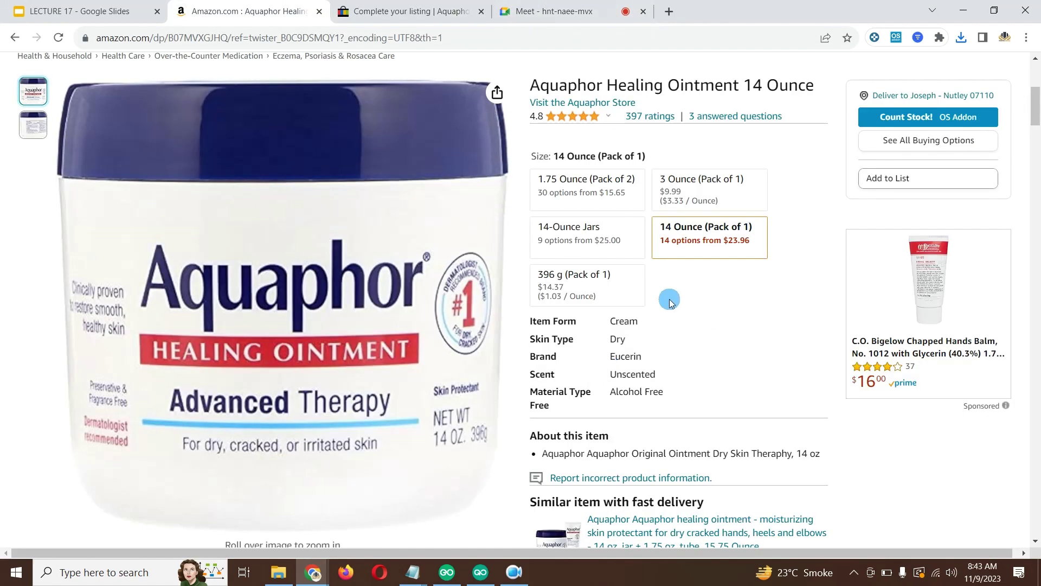
{"action": "left_click", "coordinate": [603, 285]}
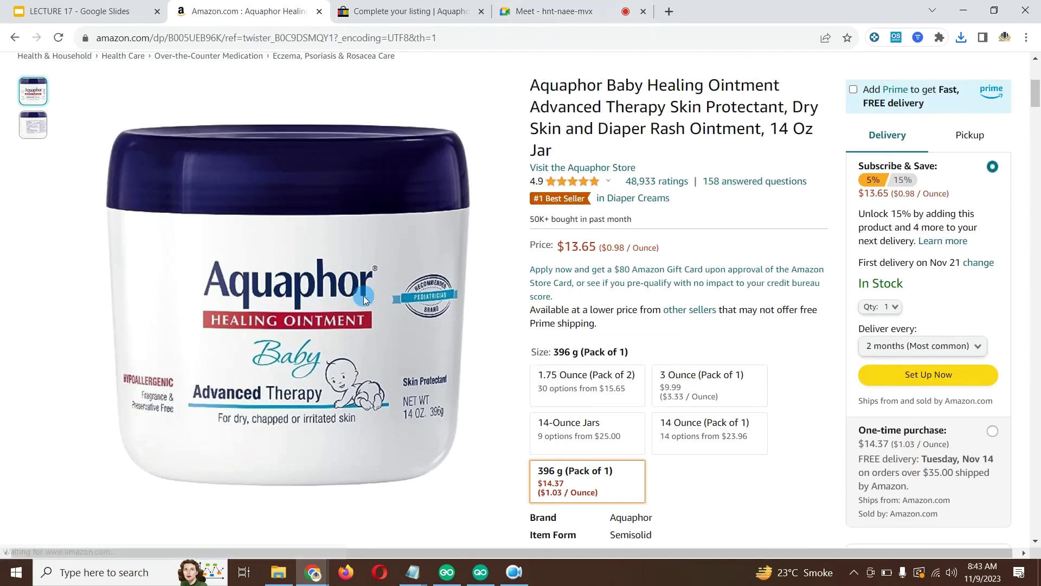
Save the enlarged main product image of the 396 g (Pack of 1) size to Downloads as 51Ipu3F2hQL._SL1000_.
{"action": "left_click", "coordinate": [345, 264]}
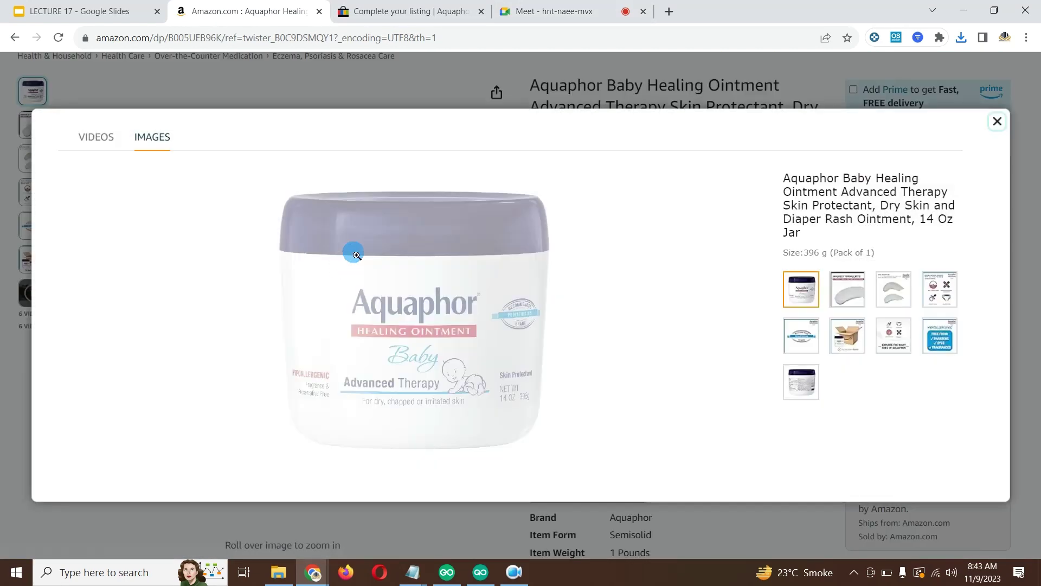
{"action": "right_click", "coordinate": [379, 251]}
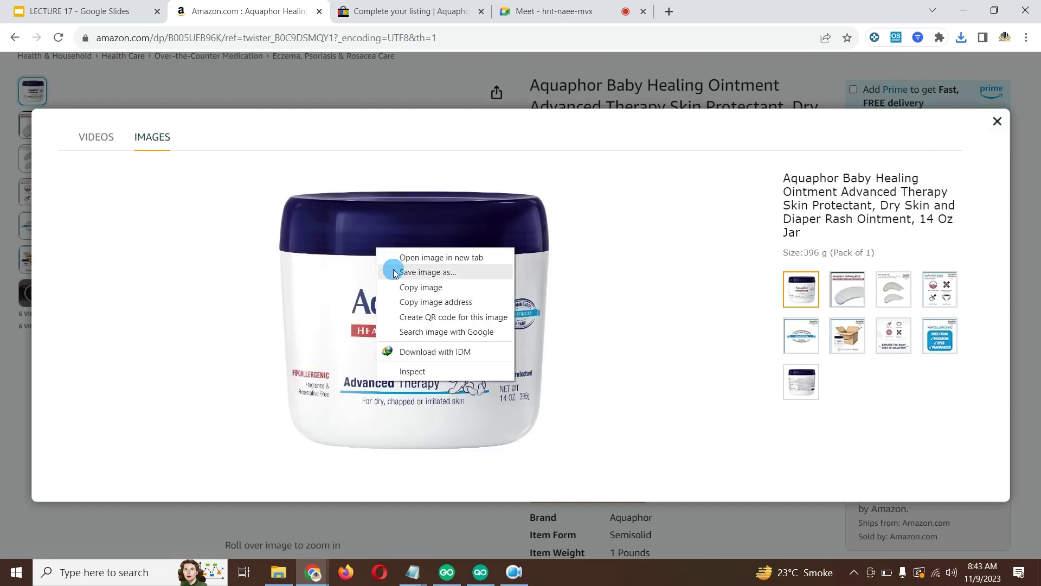
{"action": "left_click", "coordinate": [532, 295]}
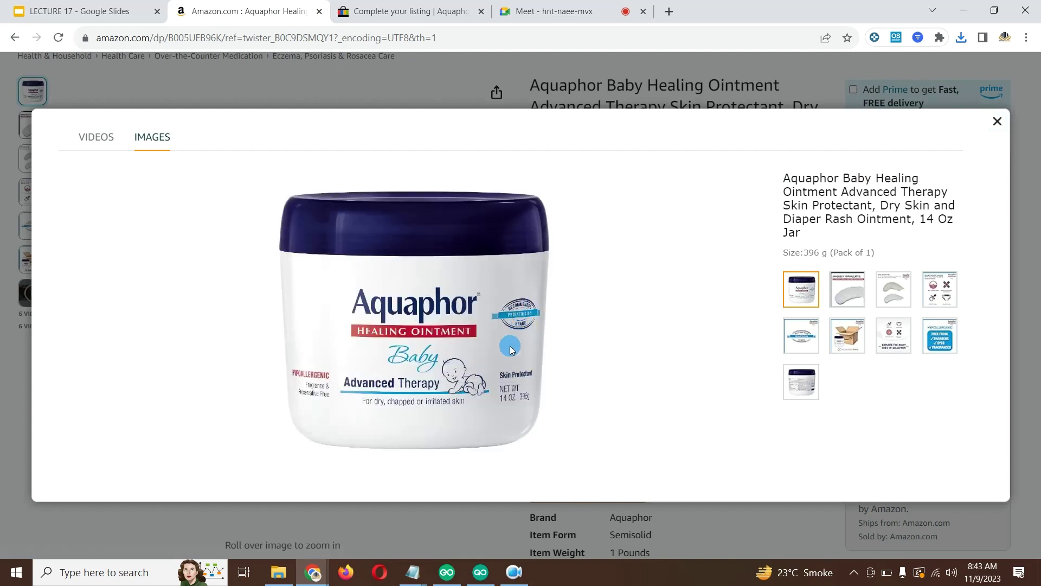
{"action": "right_click", "coordinate": [475, 358]}
{"action": "left_click", "coordinate": [504, 388]}
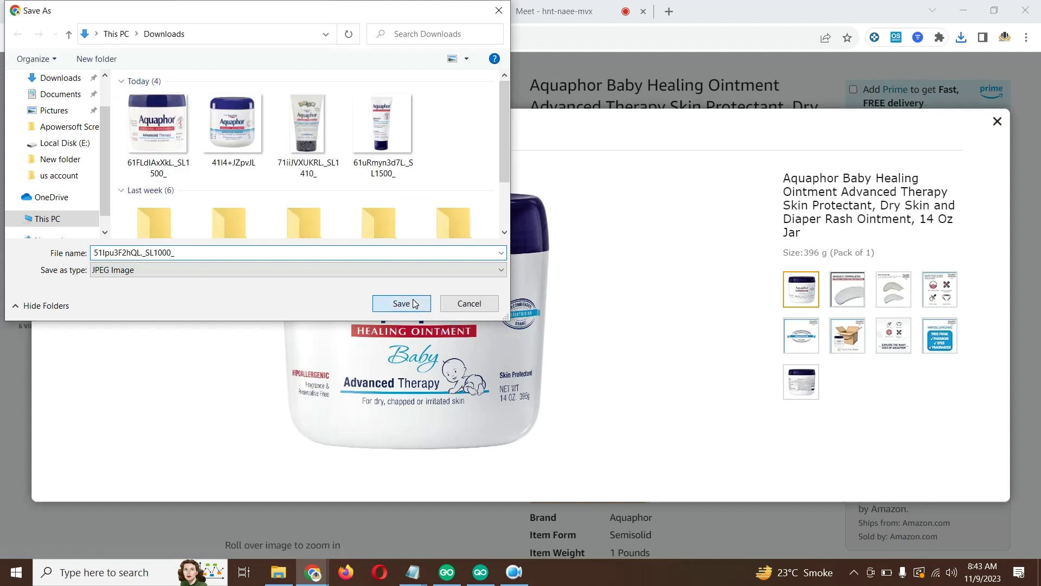
{"action": "left_click", "coordinate": [414, 304]}
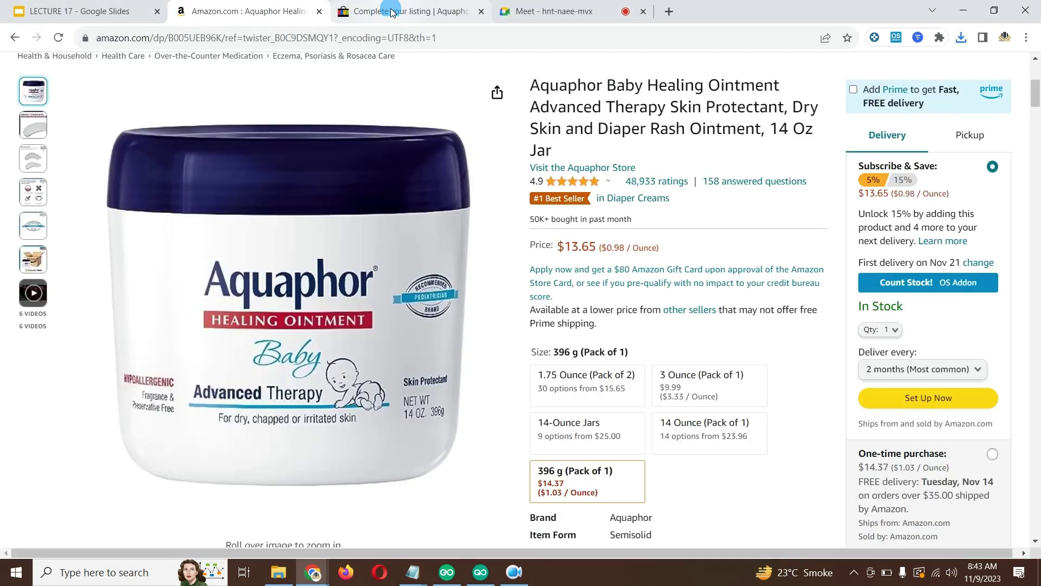
On eBay, upload 51Ipu3F2hQL._SL1000_ from Downloads as the photo for the 396 g (Pack of 1) variation and review the photos in the variation combinations.
{"action": "left_click", "coordinate": [390, 11]}
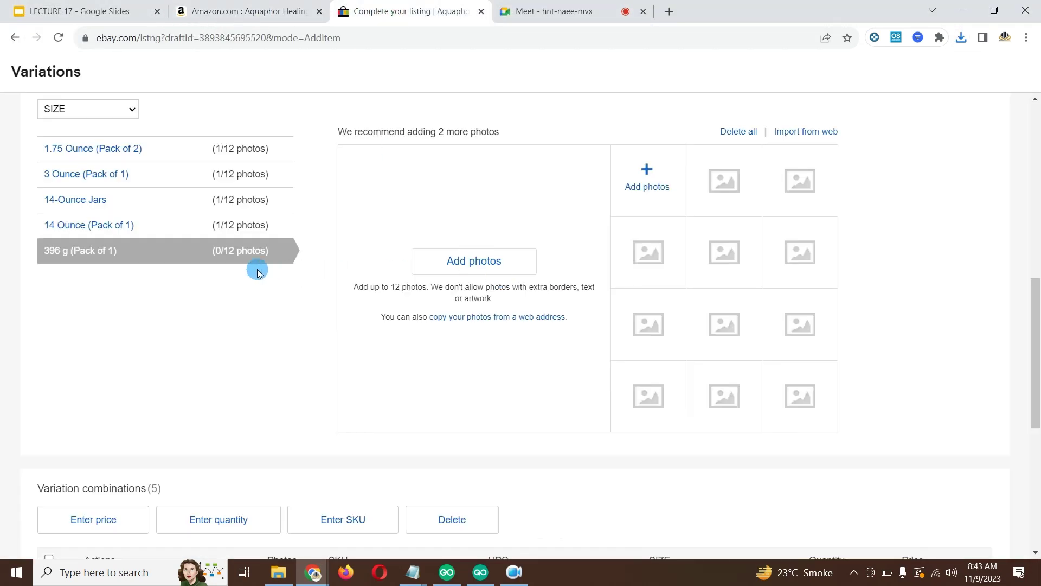
{"action": "left_click", "coordinate": [458, 261]}
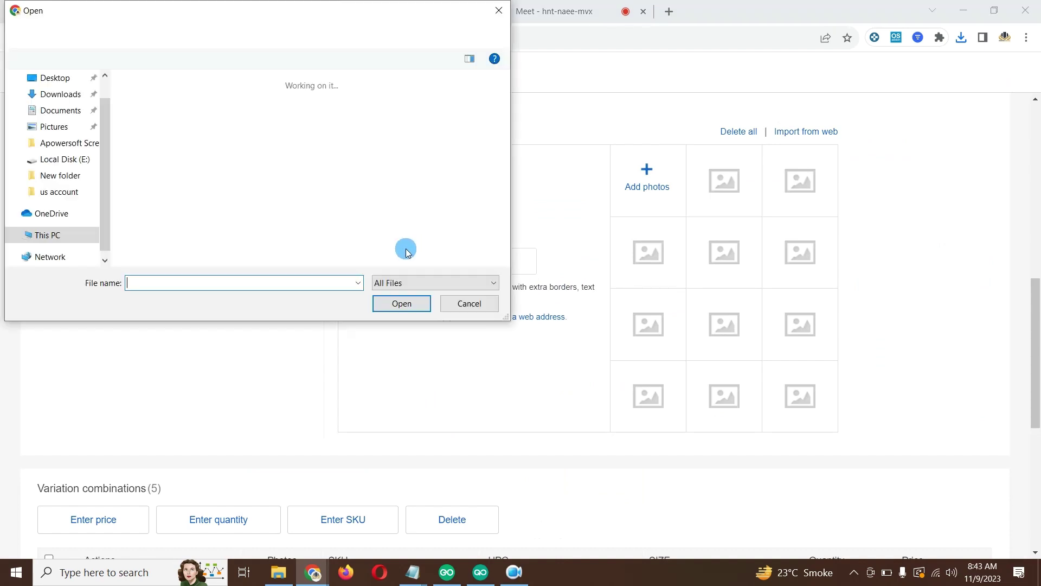
{"action": "double_click", "coordinate": [158, 114]}
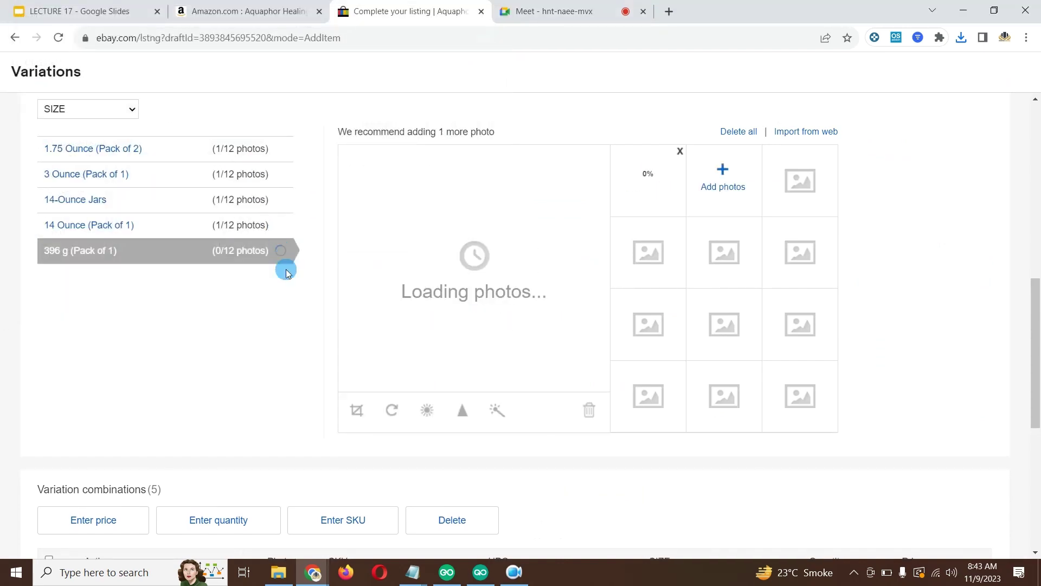
{"action": "scroll", "coordinate": [193, 272], "scroll_direction": "down", "scroll_amount": 4}
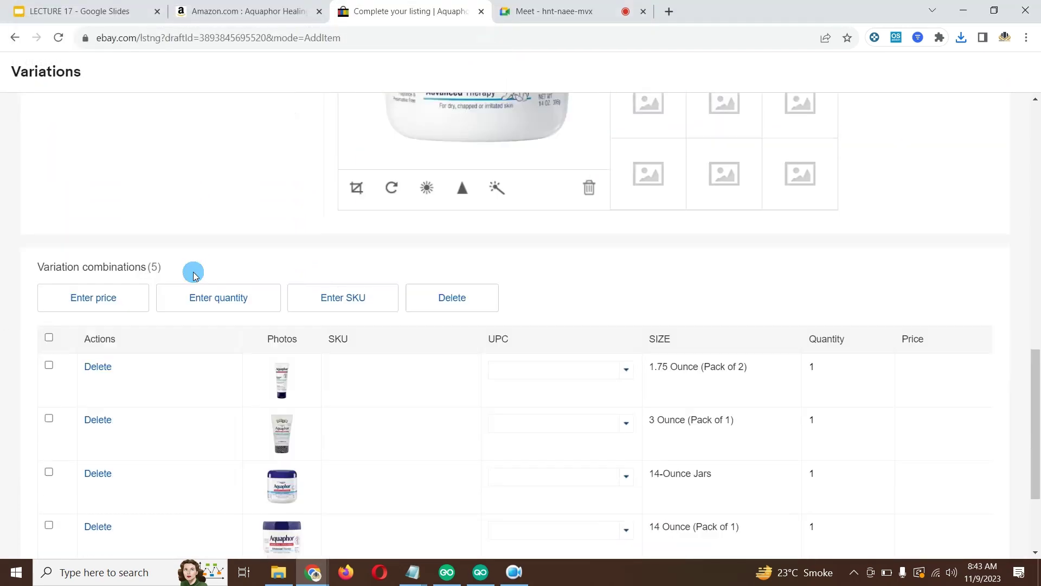
{"action": "scroll", "coordinate": [193, 271], "scroll_direction": "down", "scroll_amount": 2}
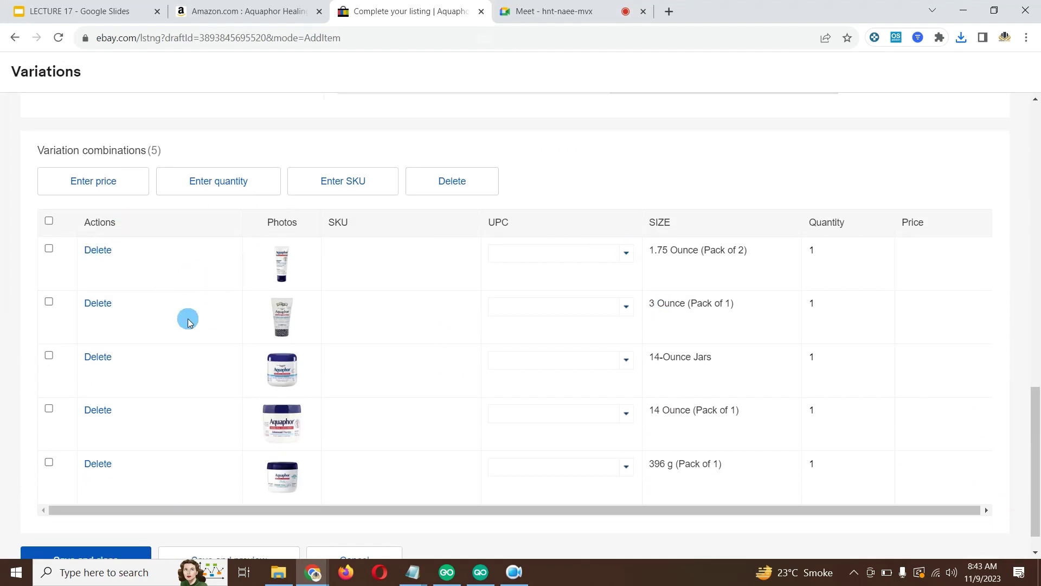
{"action": "scroll", "coordinate": [188, 322], "scroll_direction": "down", "scroll_amount": 1}
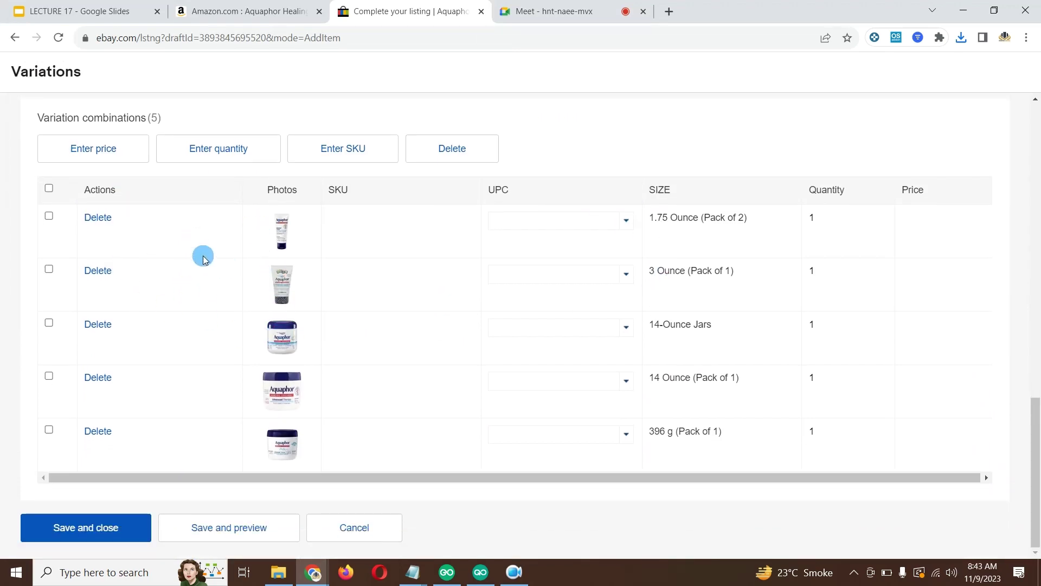
Examine the default photos area, the per-size variation photos and the selected SIZE options on the Variations page.
{"action": "scroll", "coordinate": [439, 302], "scroll_direction": "up", "scroll_amount": 5}
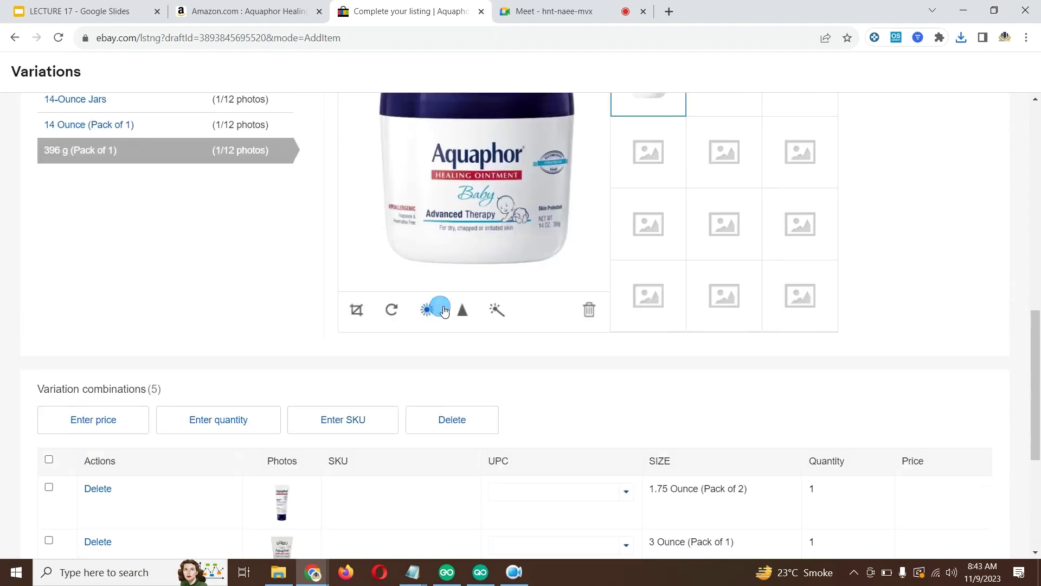
{"action": "scroll", "coordinate": [443, 310], "scroll_direction": "up", "scroll_amount": 5}
{"action": "scroll", "coordinate": [443, 310], "scroll_direction": "down", "scroll_amount": 2}
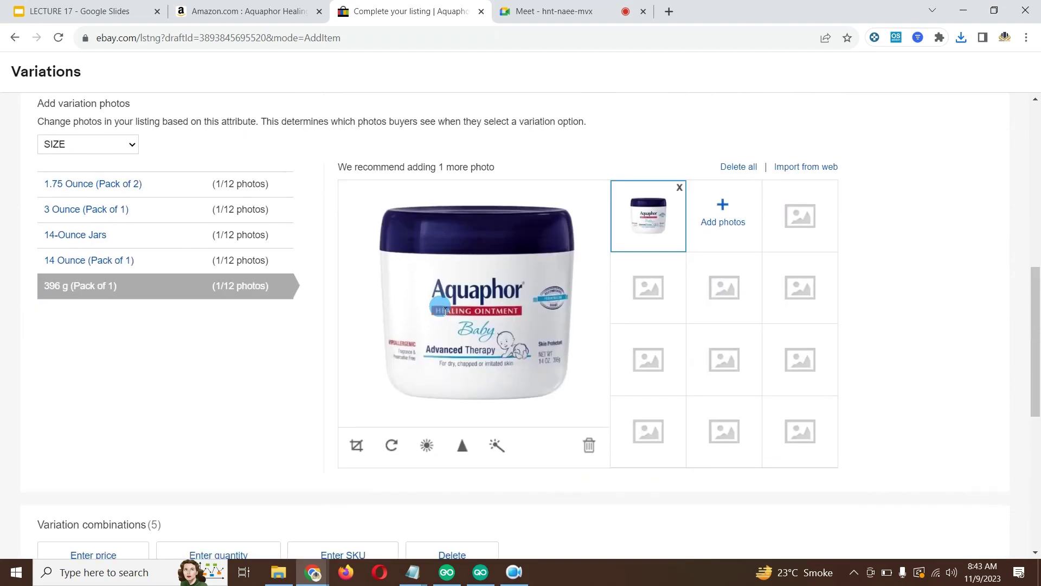
{"action": "scroll", "coordinate": [445, 310], "scroll_direction": "down", "scroll_amount": 1}
{"action": "scroll", "coordinate": [441, 309], "scroll_direction": "up", "scroll_amount": 7}
{"action": "scroll", "coordinate": [442, 309], "scroll_direction": "down", "scroll_amount": 1}
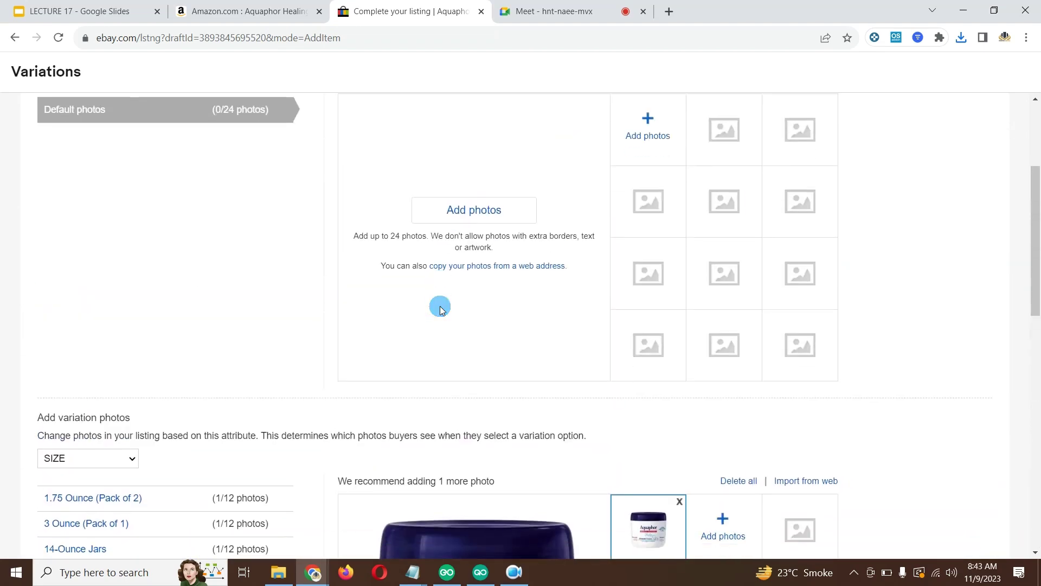
{"action": "scroll", "coordinate": [440, 309], "scroll_direction": "down", "scroll_amount": 5}
{"action": "scroll", "coordinate": [440, 309], "scroll_direction": "up", "scroll_amount": 7}
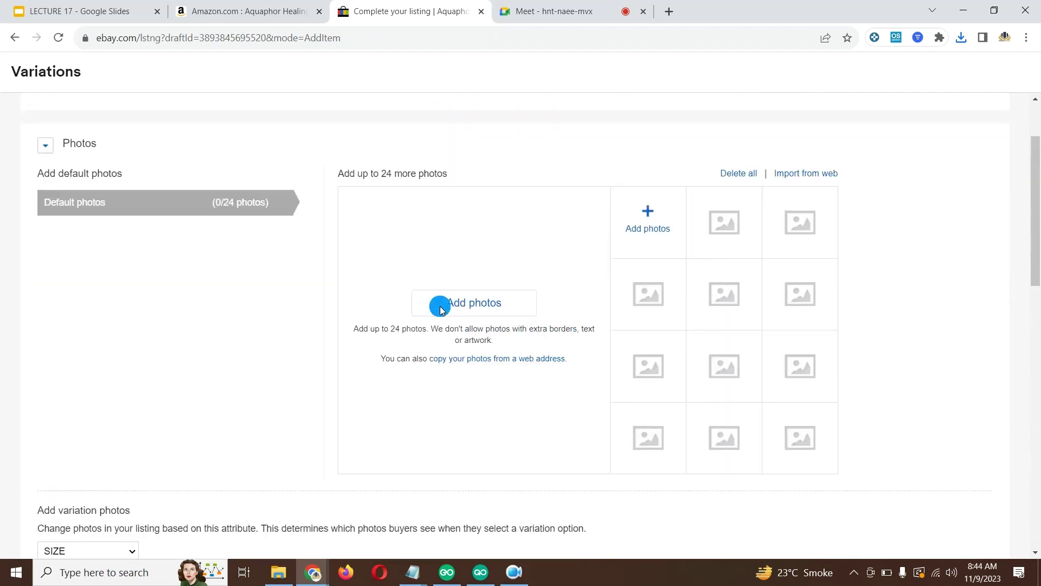
{"action": "scroll", "coordinate": [439, 306], "scroll_direction": "down", "scroll_amount": 7}
{"action": "scroll", "coordinate": [204, 368], "scroll_direction": "up", "scroll_amount": 7}
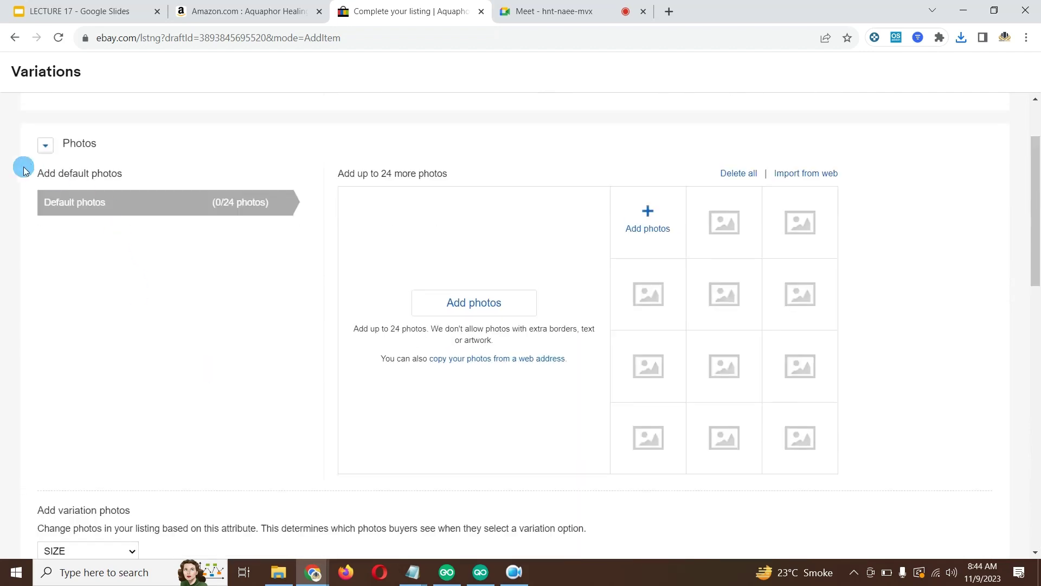
{"action": "scroll", "coordinate": [155, 291], "scroll_direction": "down", "scroll_amount": 1}
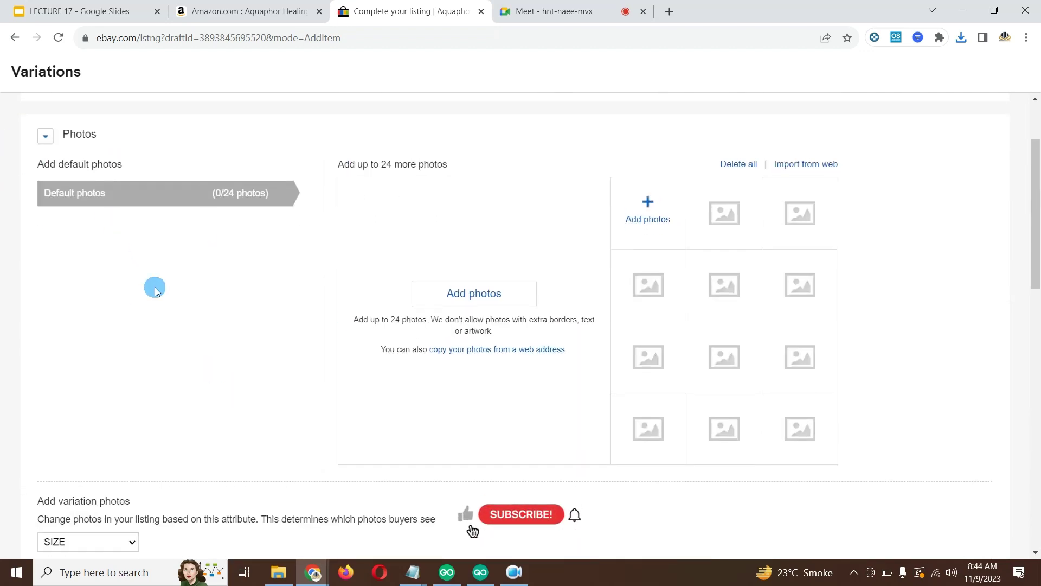
{"action": "scroll", "coordinate": [155, 291], "scroll_direction": "down", "scroll_amount": 4}
{"action": "scroll", "coordinate": [265, 421], "scroll_direction": "up", "scroll_amount": 4}
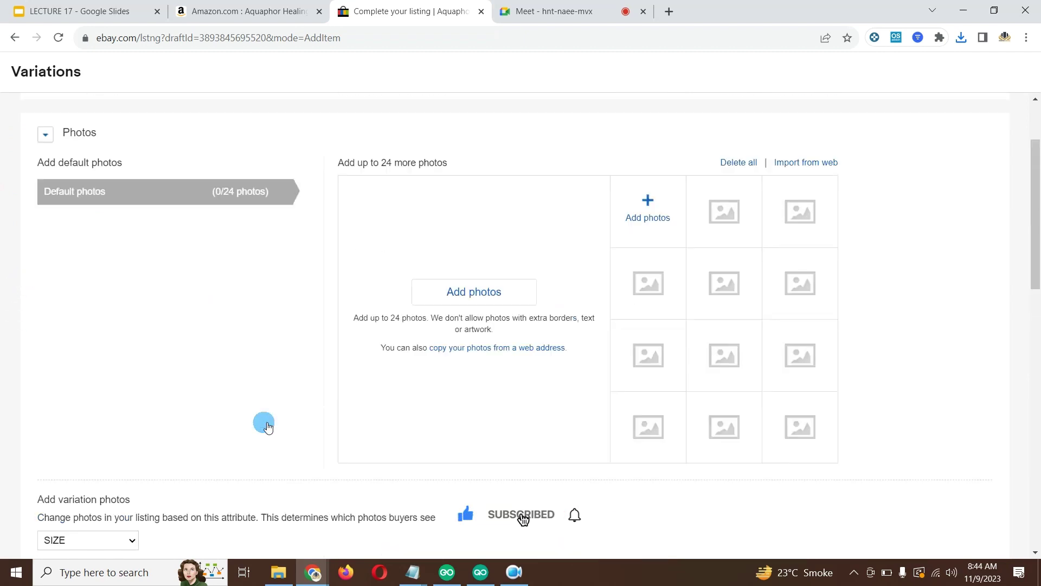
{"action": "scroll", "coordinate": [267, 427], "scroll_direction": "up", "scroll_amount": 2}
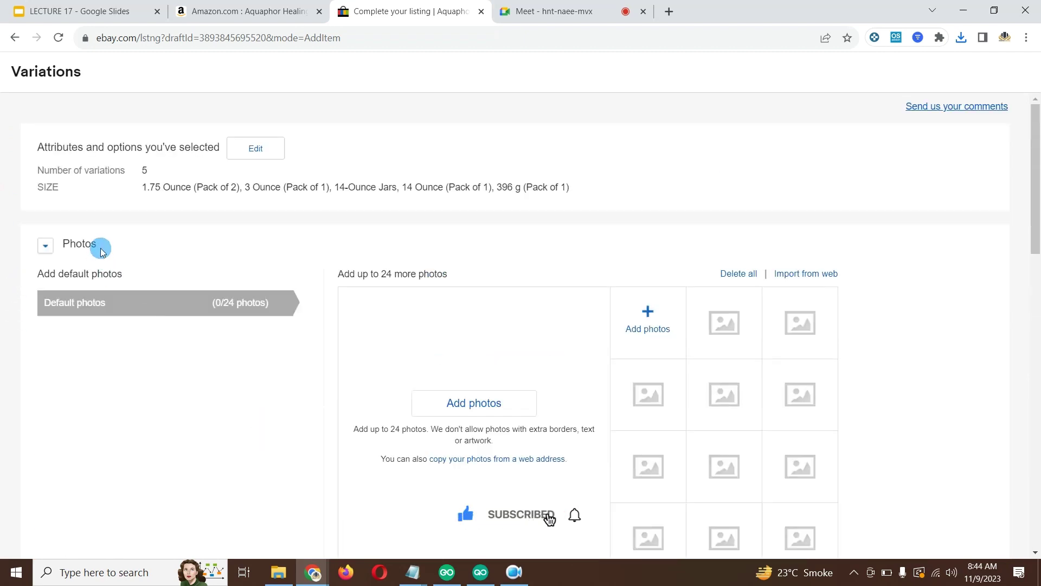
Upload the five Aquaphor product images from today's Downloads group together as the listing's default photos.
{"action": "scroll", "coordinate": [474, 281], "scroll_direction": "down", "scroll_amount": 2}
{"action": "left_click", "coordinate": [475, 275]}
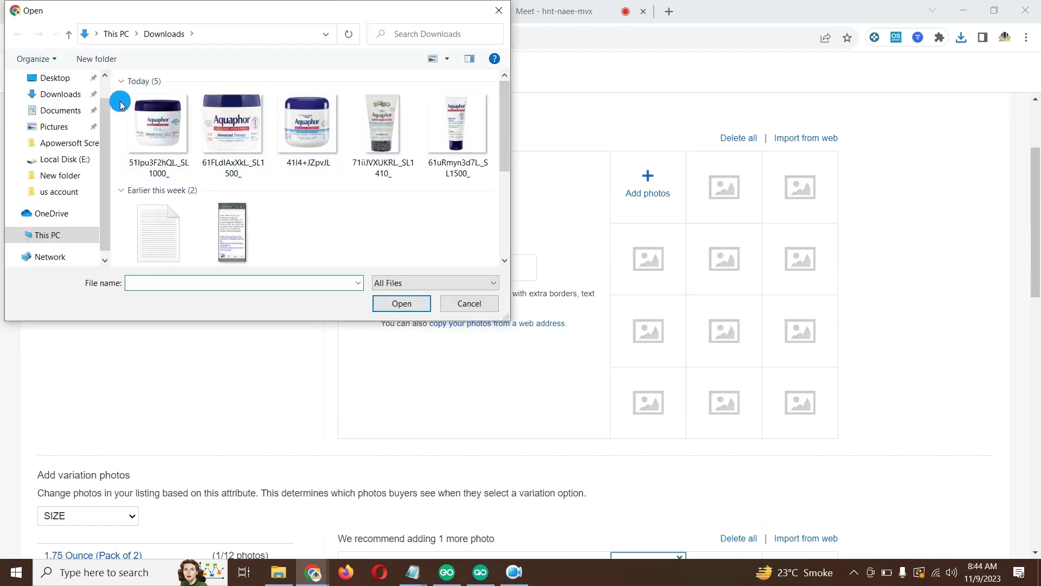
{"action": "left_click_drag", "start_coordinate": [120, 105], "coordinate": [450, 114]}
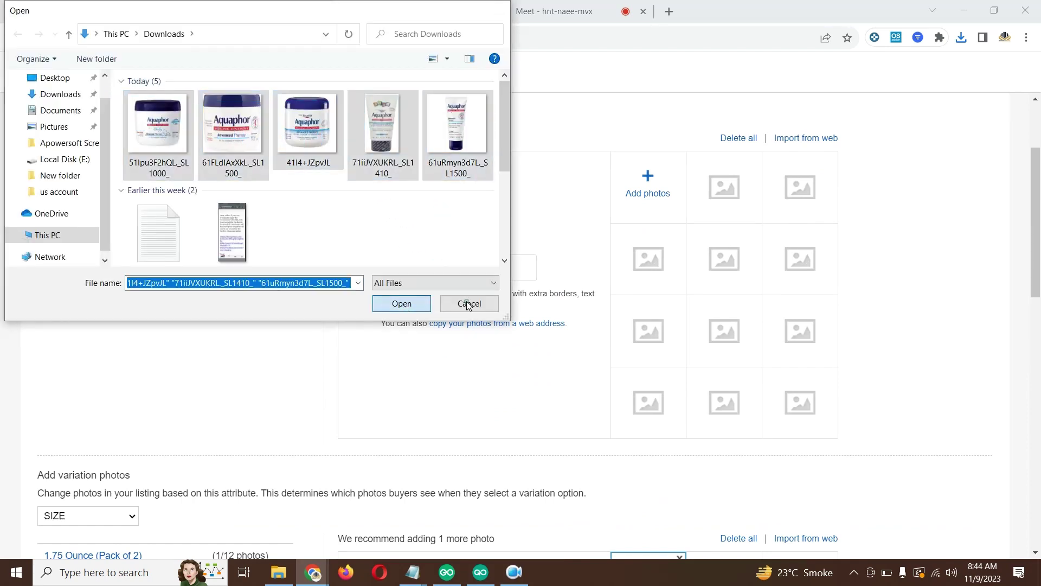
{"action": "key", "text": "Return"}
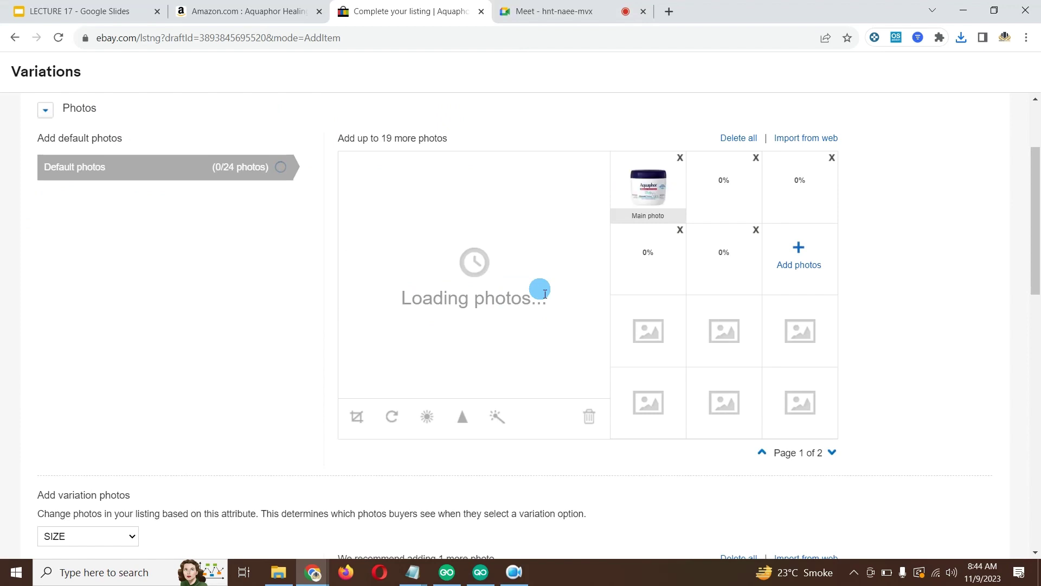
{"action": "scroll", "coordinate": [545, 294], "scroll_direction": "down", "scroll_amount": 1}
{"action": "scroll", "coordinate": [540, 291], "scroll_direction": "up", "scroll_amount": 1}
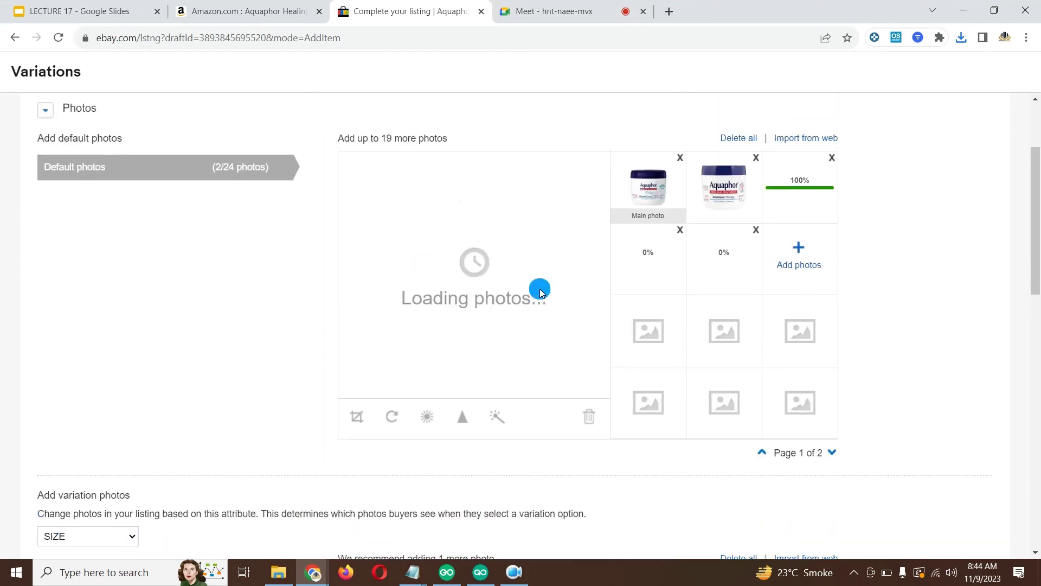
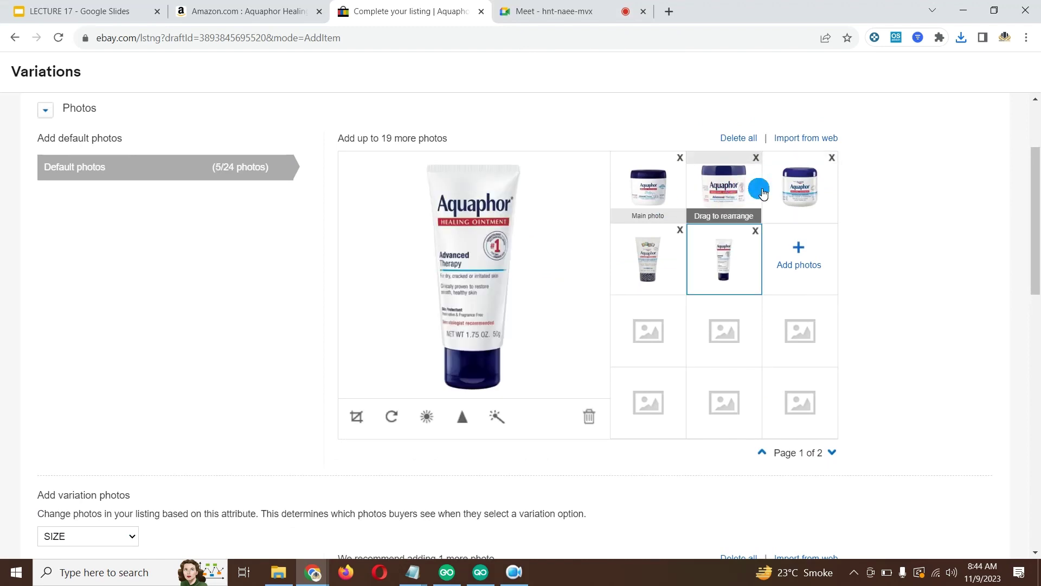
Try to rearrange the 14 oz Advanced Therapy jar towards the main position in the default photos and preview it.
{"action": "left_click_drag", "start_coordinate": [740, 189], "coordinate": [678, 217]}
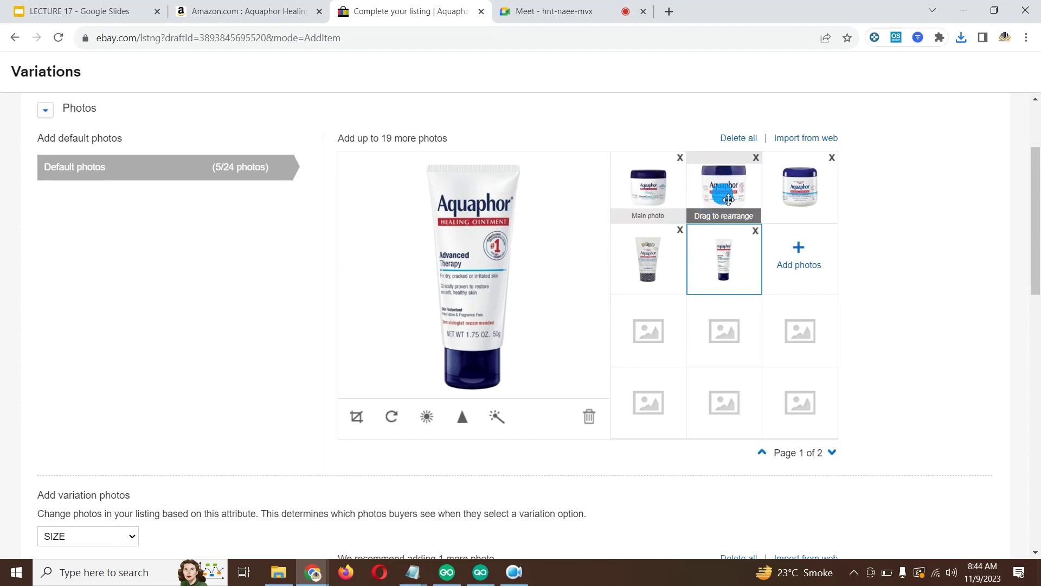
{"action": "left_click", "coordinate": [723, 184]}
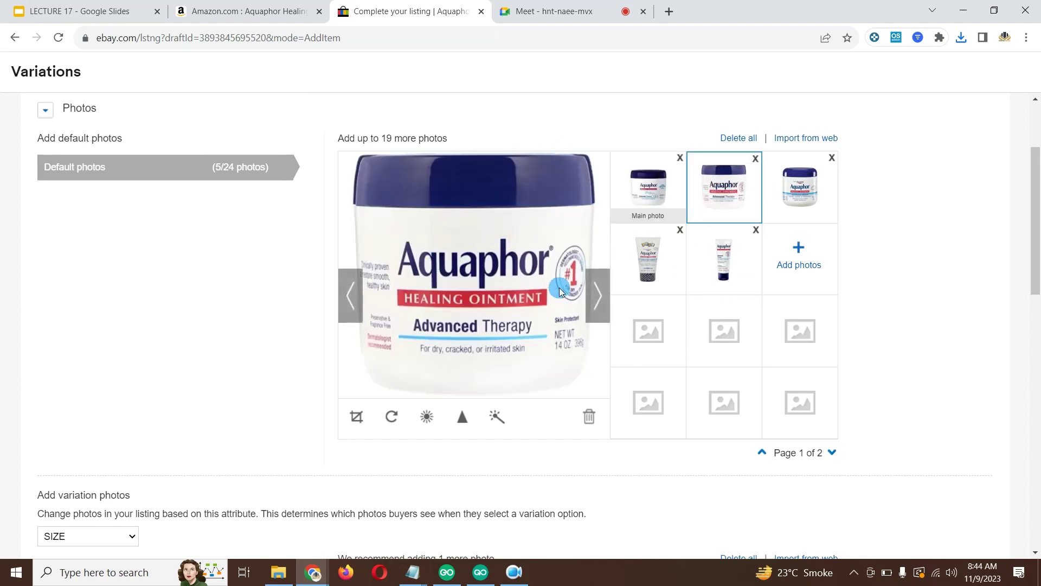
{"action": "scroll", "coordinate": [557, 291], "scroll_direction": "down", "scroll_amount": 2}
{"action": "scroll", "coordinate": [554, 292], "scroll_direction": "up", "scroll_amount": 3}
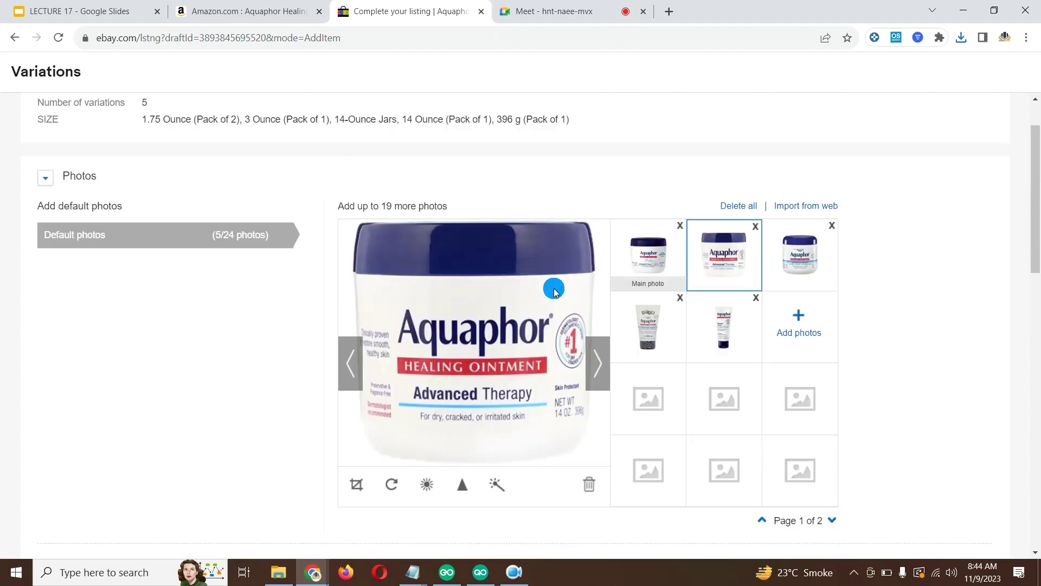
Check the variation photo assigned to each SIZE option, from 1.75 Ounce (Pack of 2) through 396 g (Pack of 1).
{"action": "scroll", "coordinate": [543, 293], "scroll_direction": "down", "scroll_amount": 5}
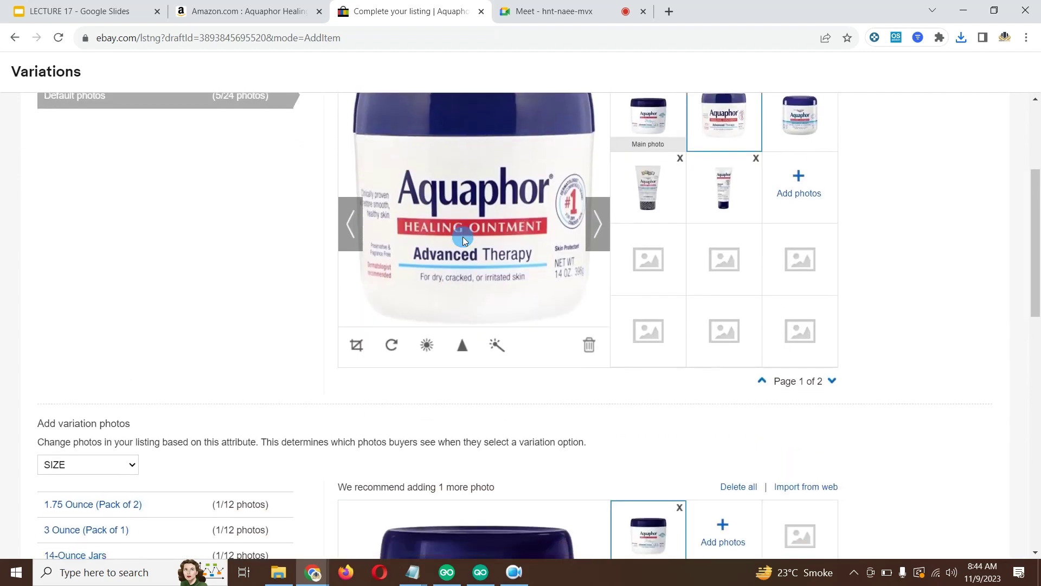
{"action": "scroll", "coordinate": [534, 239], "scroll_direction": "down", "scroll_amount": 1}
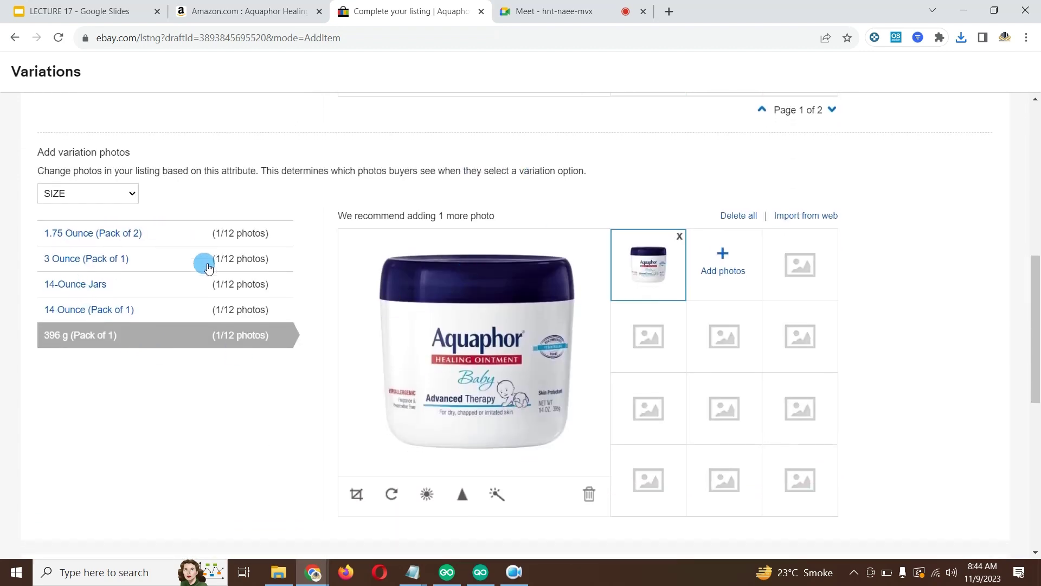
{"action": "scroll", "coordinate": [112, 238], "scroll_direction": "down", "scroll_amount": 1}
{"action": "left_click", "coordinate": [74, 169]}
{"action": "left_click", "coordinate": [79, 195]}
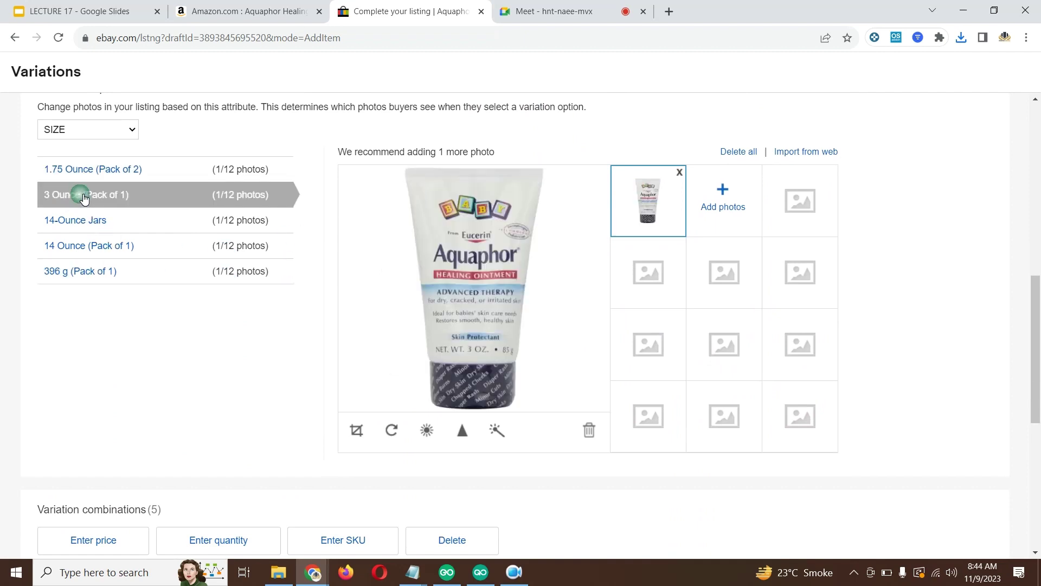
{"action": "left_click", "coordinate": [84, 218]}
{"action": "left_click", "coordinate": [84, 245]}
{"action": "left_click", "coordinate": [91, 271]}
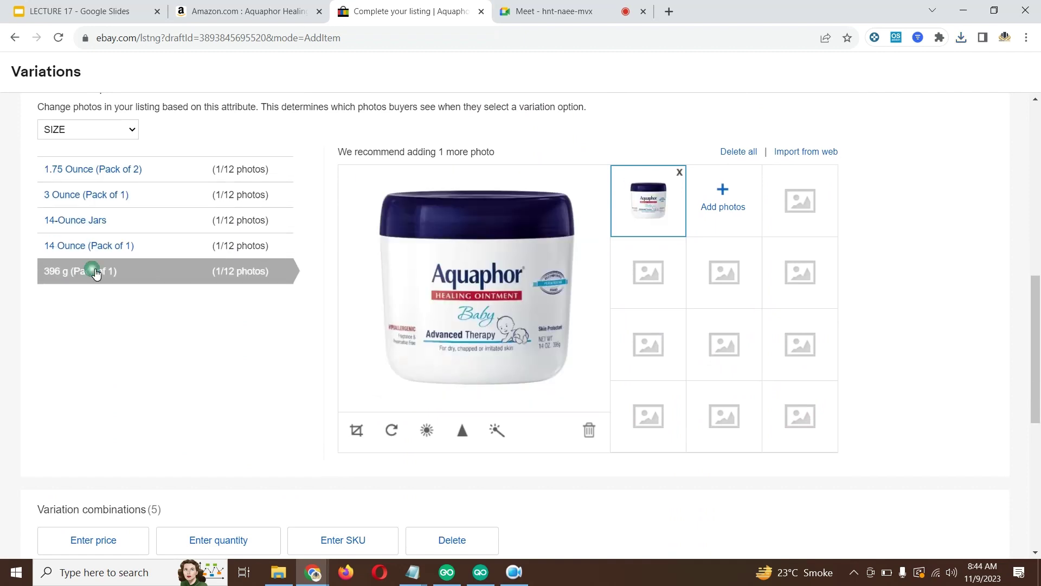
Enter N/A as the SKU for all five size variations in the variation combinations table.
{"action": "scroll", "coordinate": [336, 277], "scroll_direction": "down", "scroll_amount": 6}
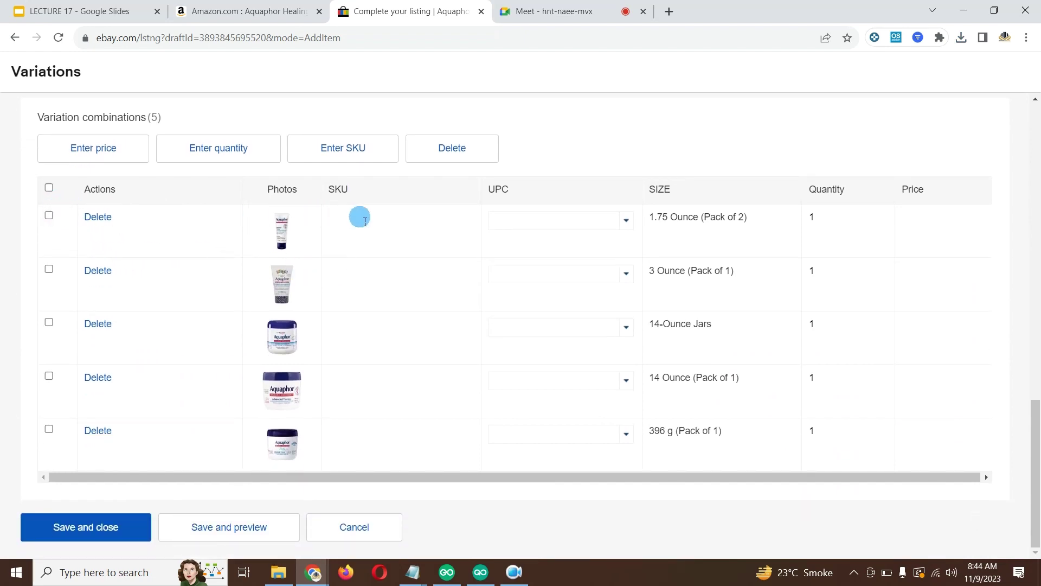
{"action": "left_click", "coordinate": [392, 230]}
{"action": "left_click", "coordinate": [350, 269]}
{"action": "type", "text": "N/A"}
{"action": "type", "text": "N/A"}
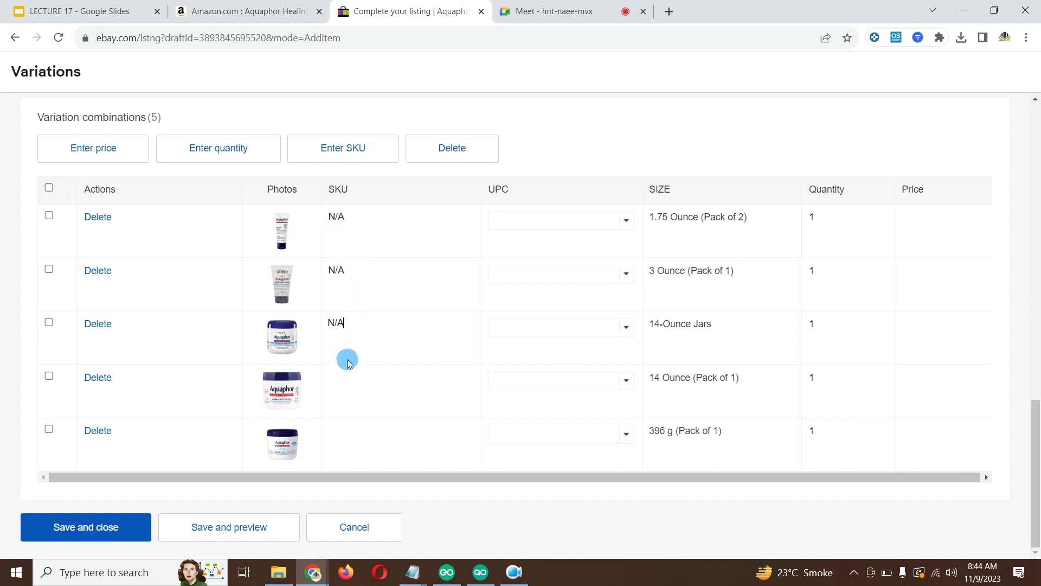
{"action": "left_click", "coordinate": [350, 380]}
{"action": "left_click", "coordinate": [352, 430]}
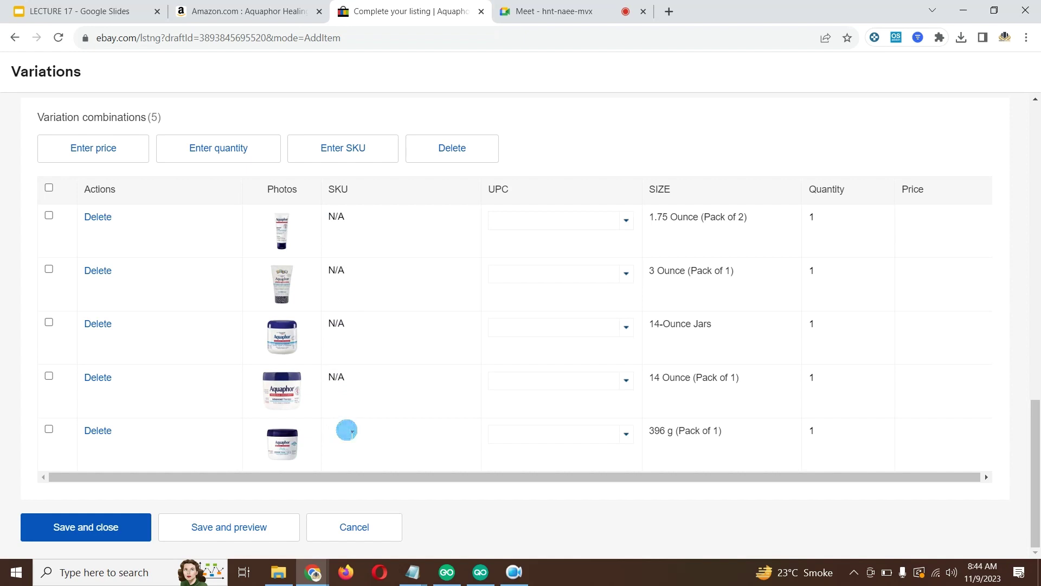
{"action": "type", "text": "N/A"}
Enter N/A as the UPC for all five size variations.
{"action": "left_click", "coordinate": [597, 221]}
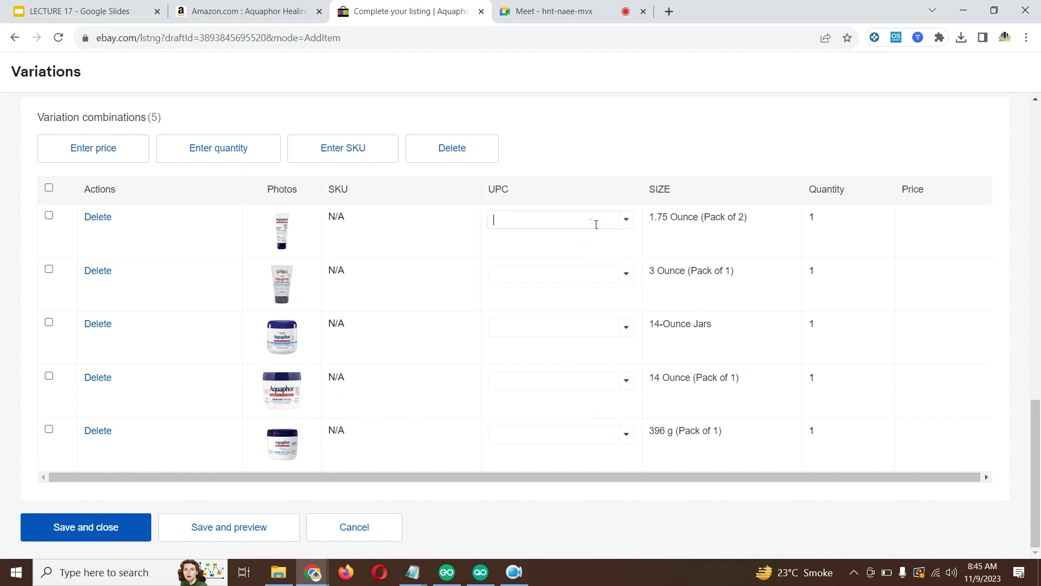
{"action": "type", "text": "N/A"}
{"action": "left_click", "coordinate": [559, 275]}
{"action": "type", "text": "N/A"}
{"action": "left_click", "coordinate": [521, 324]}
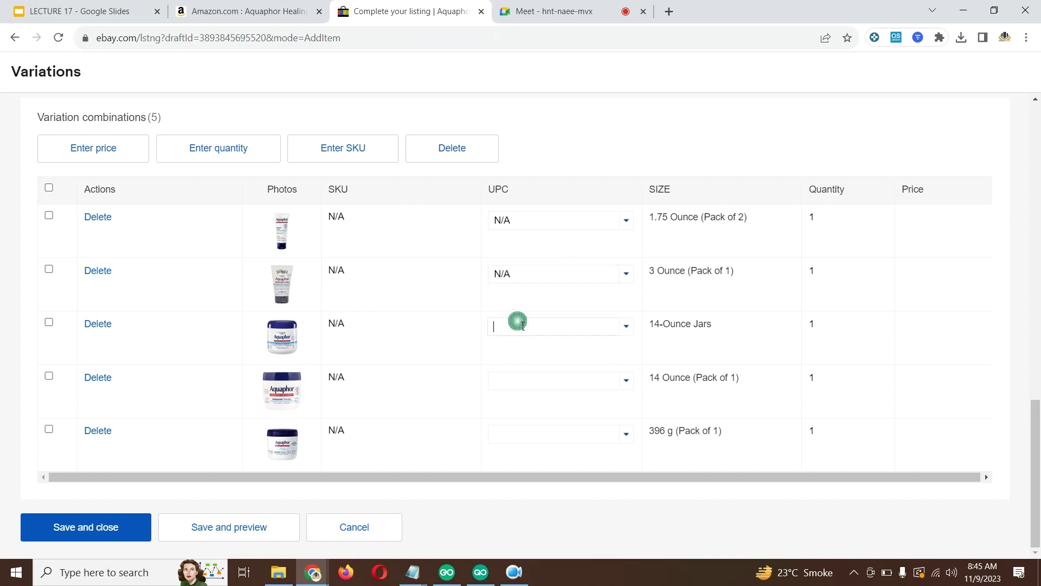
{"action": "type", "text": "N/A"}
{"action": "left_click", "coordinate": [518, 372]}
{"action": "type", "text": "N/A"}
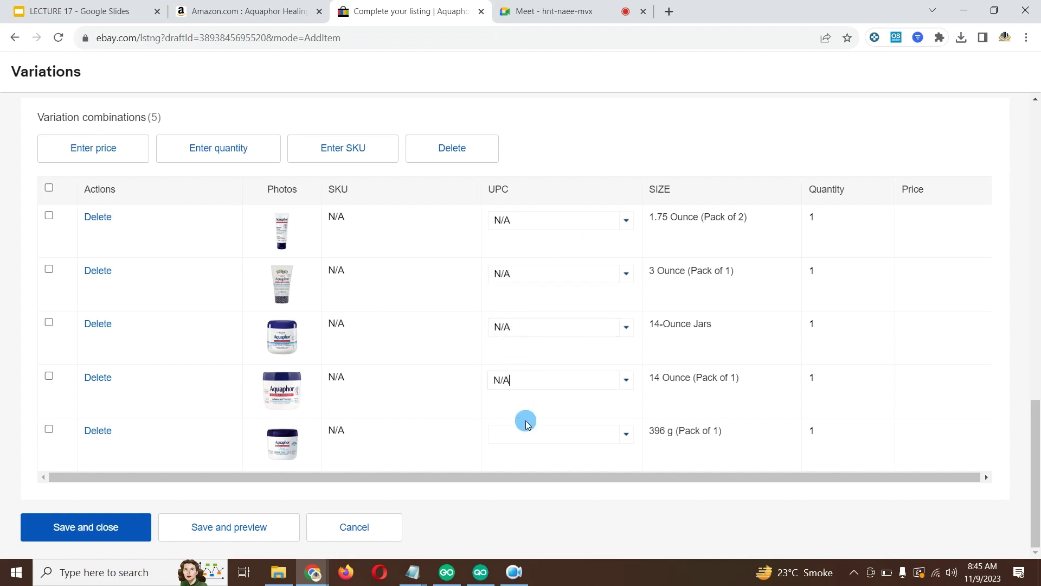
{"action": "left_click", "coordinate": [519, 434]}
{"action": "type", "text": "N/A"}
Set the quantity of each of the five size variations to 2.
{"action": "left_click", "coordinate": [834, 225]}
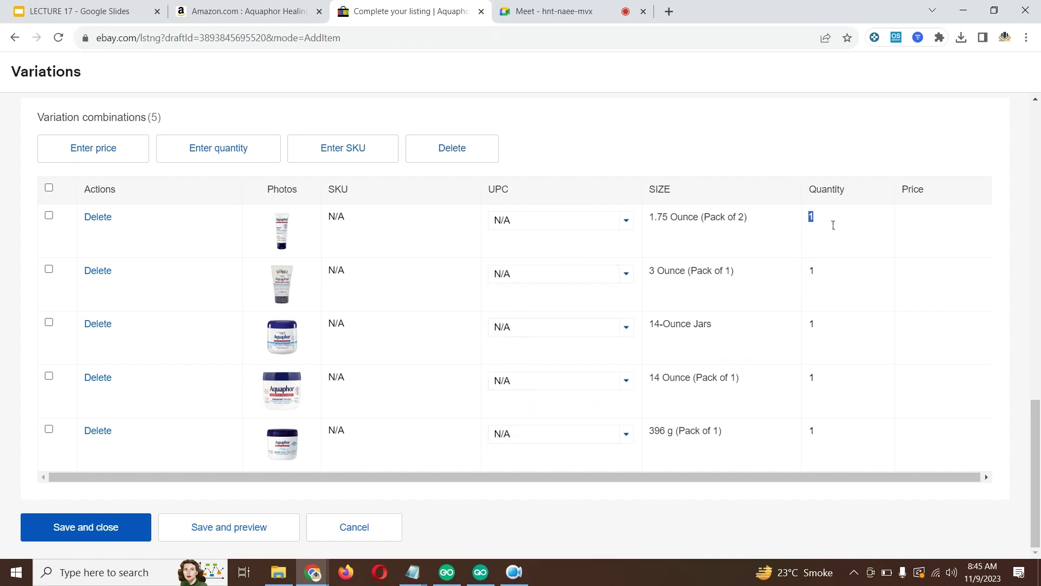
{"action": "type", "text": "2"}
{"action": "left_click", "coordinate": [827, 275]}
{"action": "type", "text": "2"}
{"action": "left_click", "coordinate": [807, 325]}
{"action": "left_click", "coordinate": [837, 382]}
{"action": "type", "text": "2"}
{"action": "left_click", "coordinate": [856, 437]}
{"action": "type", "text": "2"}
Set the prices to 19.00 for 1.75 Ounce, 20.00 for 3 Ounce, 18.00 for 14-Ounce Jars, 20.00 for 14 Ounce and 17 for 396 g.
{"action": "left_click", "coordinate": [853, 477]}
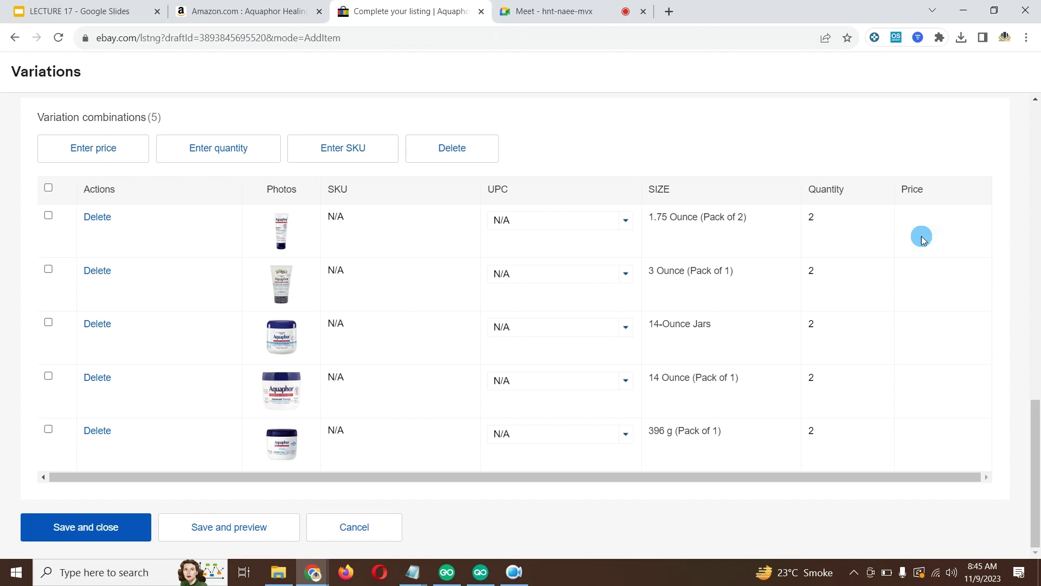
{"action": "left_click", "coordinate": [261, 13]}
{"action": "left_click", "coordinate": [389, 11]}
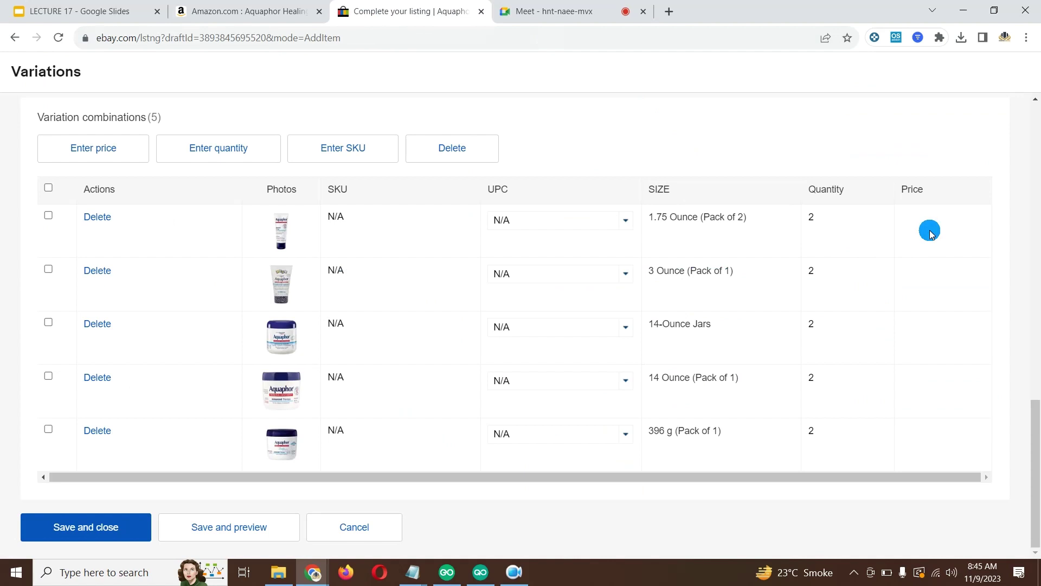
{"action": "type", "text": "9"}
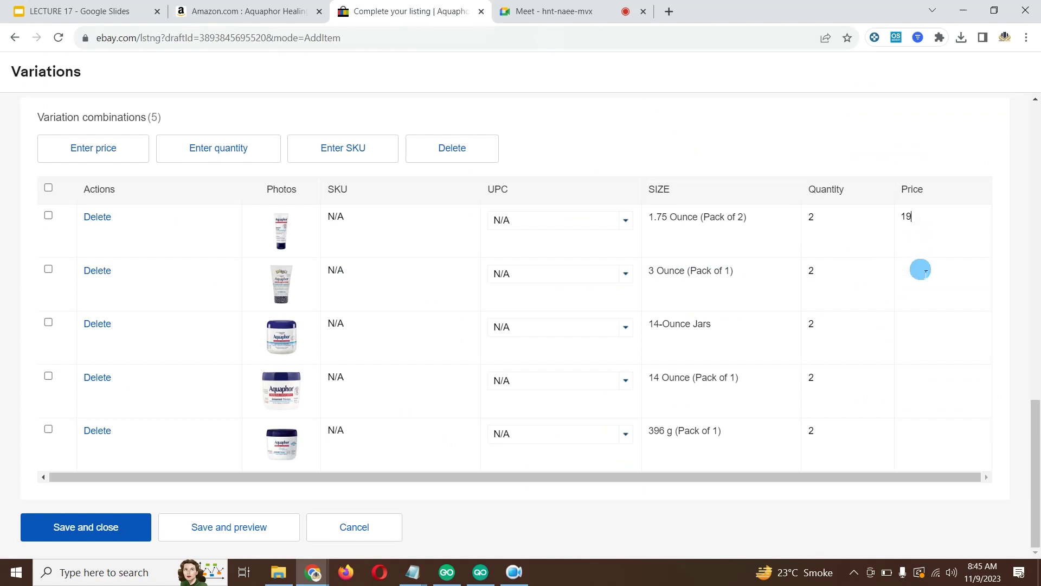
{"action": "left_click", "coordinate": [922, 337]}
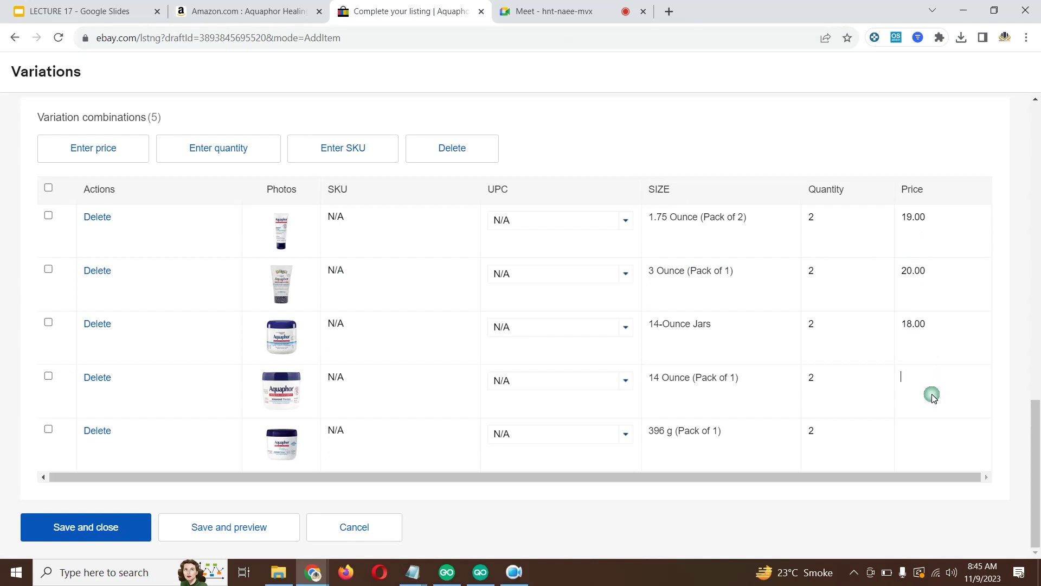
{"action": "type", "text": "20.00"}
{"action": "left_click", "coordinate": [930, 440]}
{"action": "type", "text": "17"}
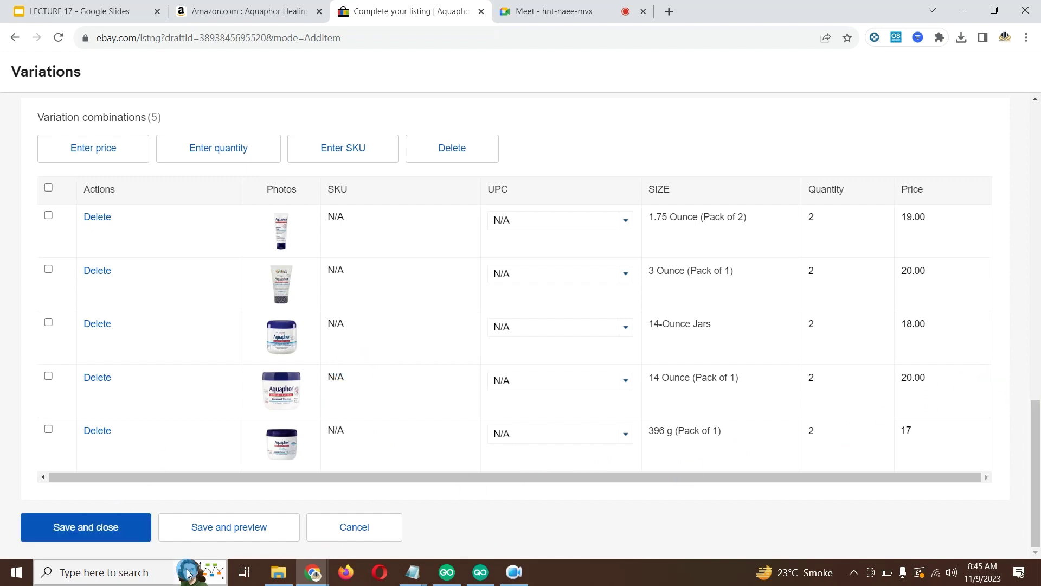
Save and close the variations and review the Variations section of the listing form.
{"action": "left_click", "coordinate": [117, 536]}
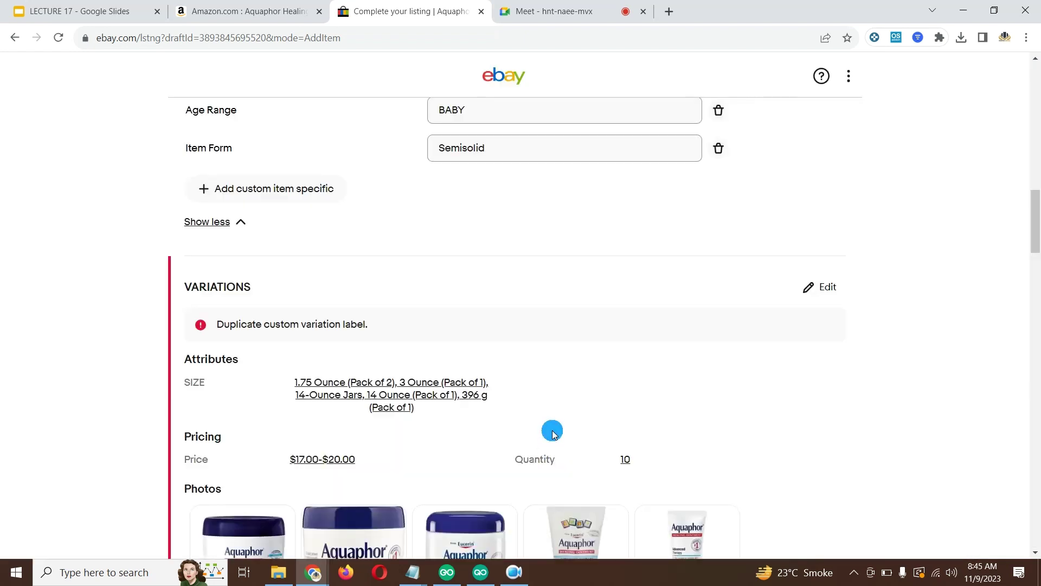
{"action": "scroll", "coordinate": [551, 431], "scroll_direction": "down", "scroll_amount": 3}
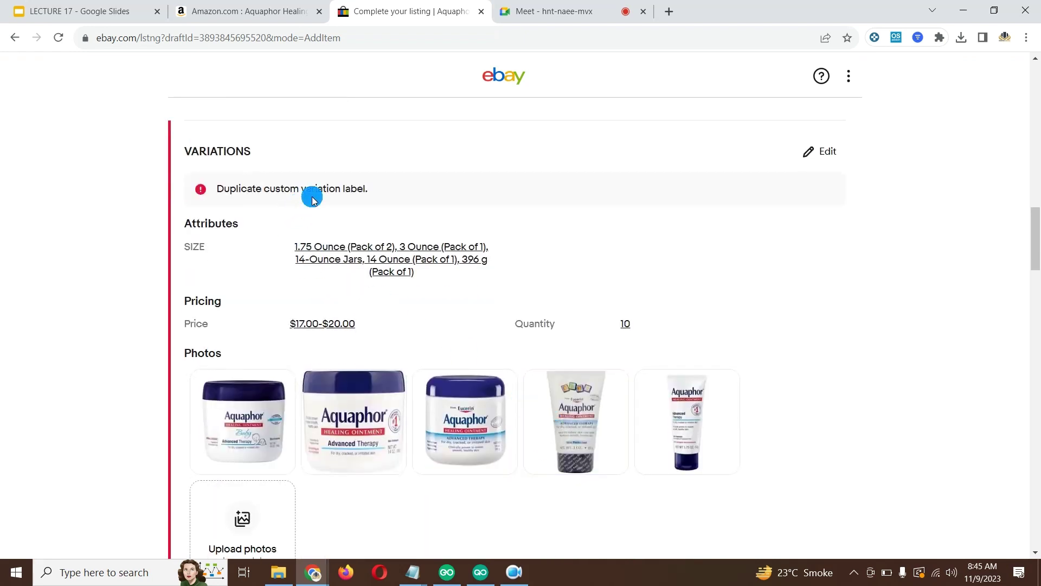
{"action": "scroll", "coordinate": [374, 199], "scroll_direction": "down", "scroll_amount": 1}
{"action": "scroll", "coordinate": [360, 223], "scroll_direction": "up", "scroll_amount": 4}
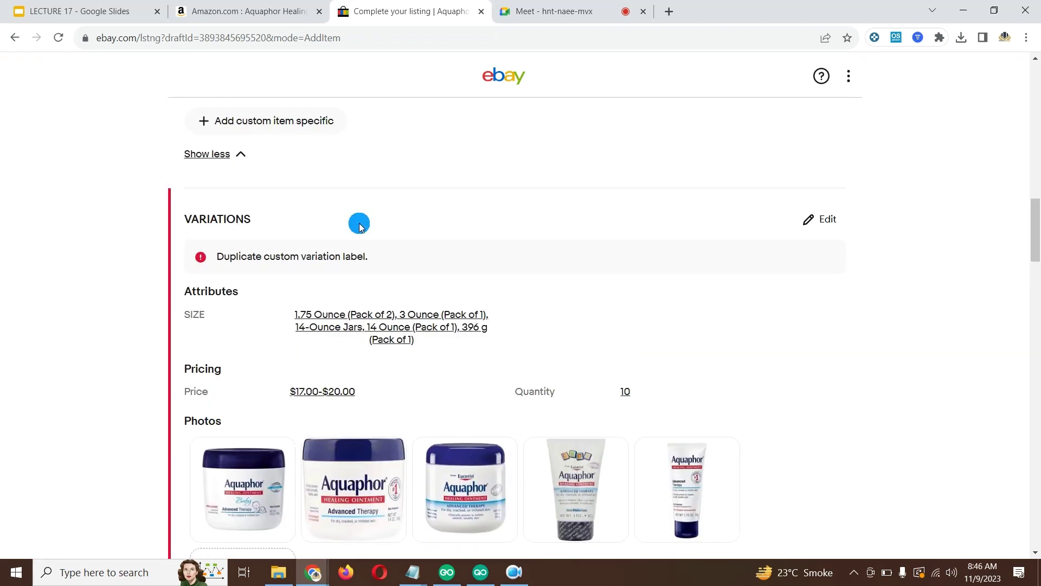
Examine the item specifics and the Variations section of the listing form for the cause of the duplicate label error.
{"action": "scroll", "coordinate": [315, 252], "scroll_direction": "up", "scroll_amount": 2}
{"action": "scroll", "coordinate": [314, 251], "scroll_direction": "down", "scroll_amount": 4}
{"action": "scroll", "coordinate": [314, 251], "scroll_direction": "up", "scroll_amount": 4}
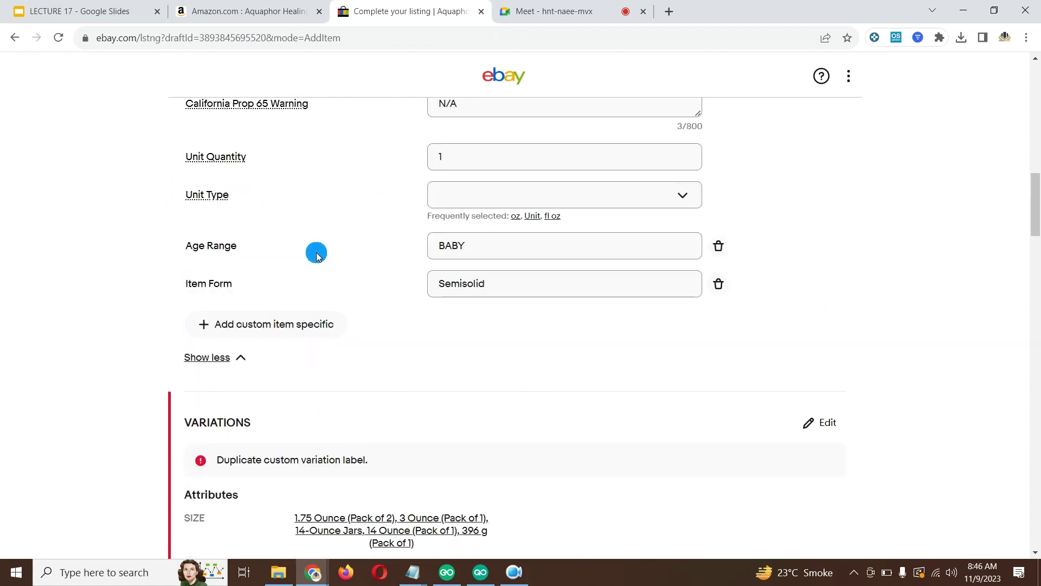
{"action": "scroll", "coordinate": [295, 274], "scroll_direction": "up", "scroll_amount": 4}
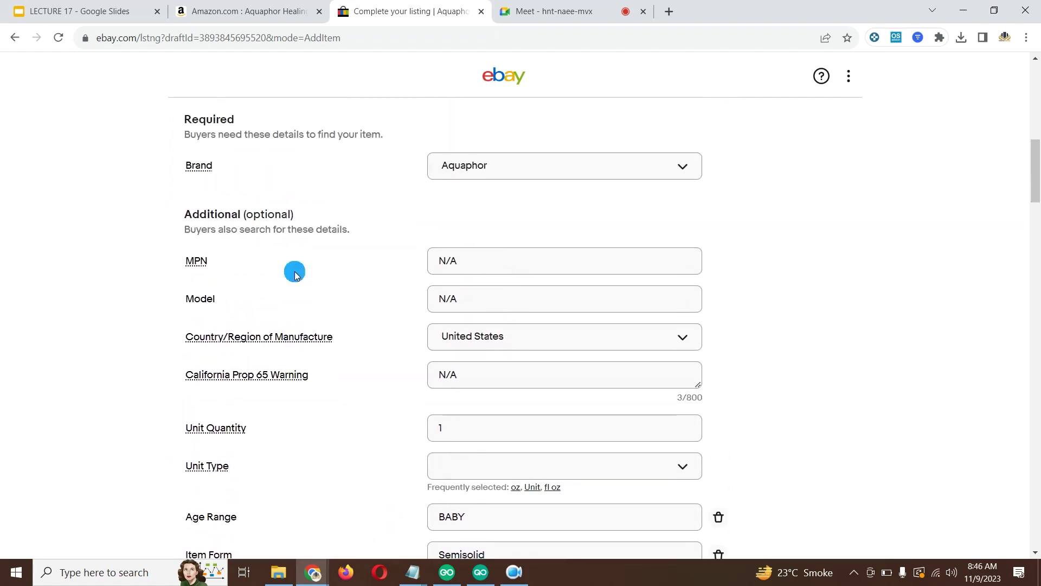
{"action": "scroll", "coordinate": [295, 275], "scroll_direction": "down", "scroll_amount": 2}
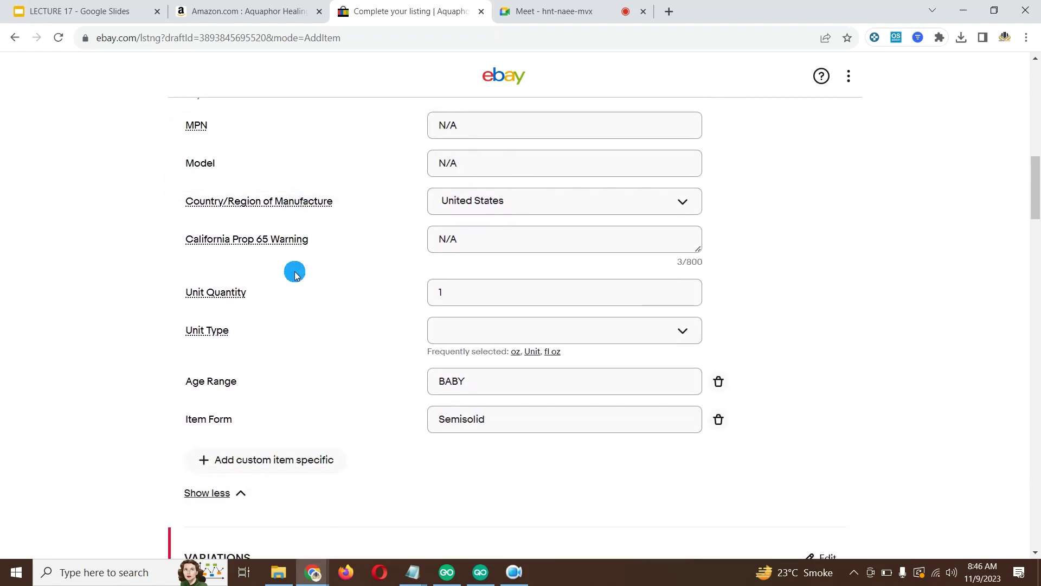
{"action": "scroll", "coordinate": [287, 347], "scroll_direction": "down", "scroll_amount": 1}
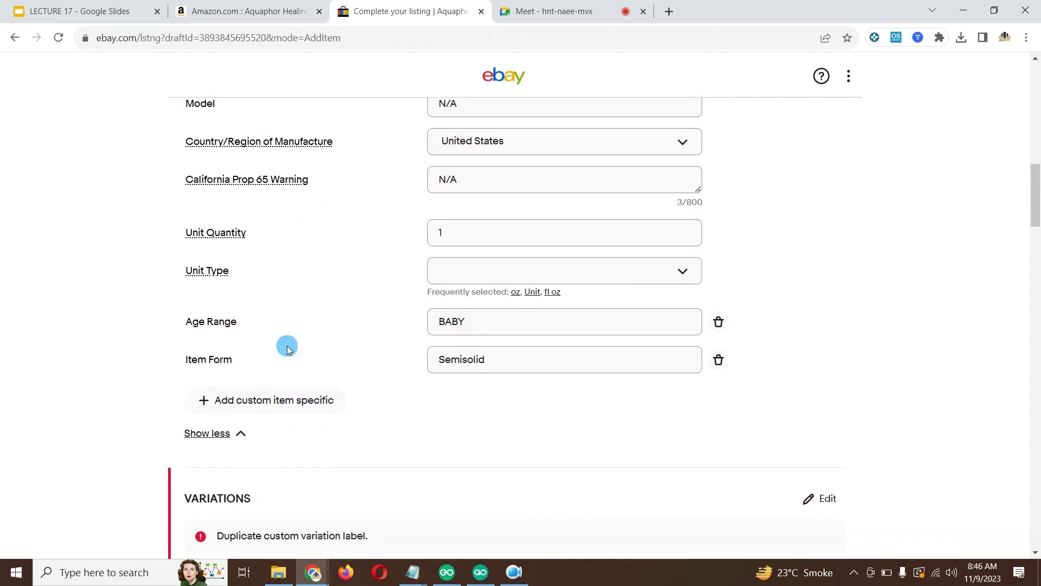
{"action": "scroll", "coordinate": [287, 347], "scroll_direction": "up", "scroll_amount": 1}
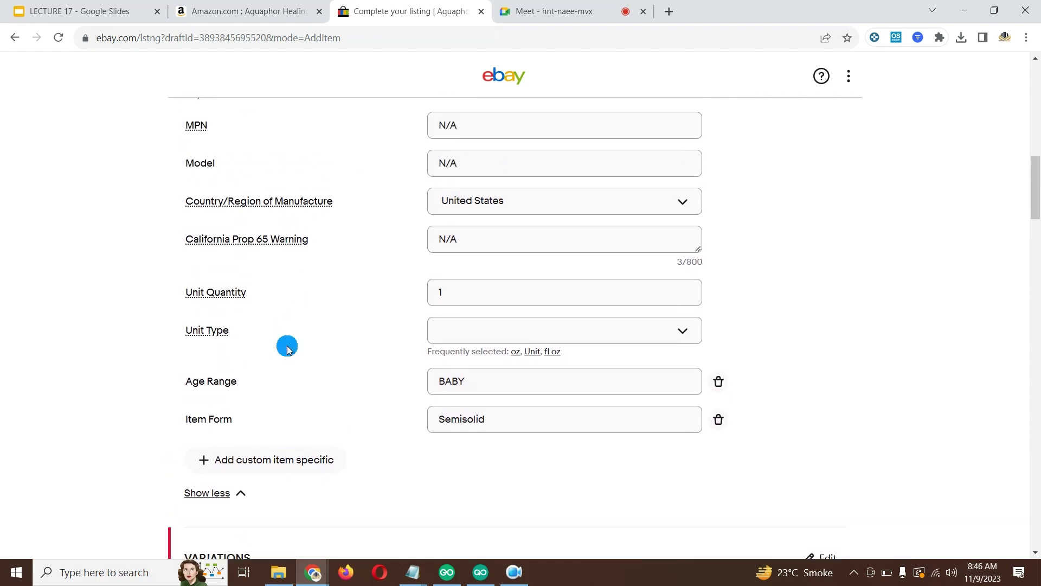
{"action": "scroll", "coordinate": [288, 347], "scroll_direction": "up", "scroll_amount": 1}
{"action": "scroll", "coordinate": [287, 347], "scroll_direction": "down", "scroll_amount": 6}
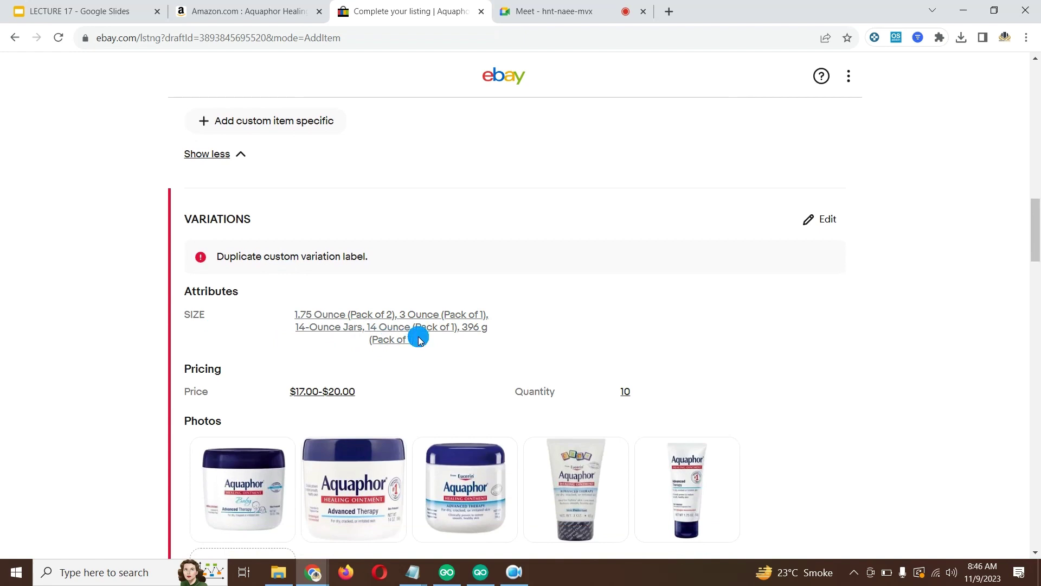
{"action": "scroll", "coordinate": [418, 336], "scroll_direction": "down", "scroll_amount": 5}
{"action": "scroll", "coordinate": [419, 336], "scroll_direction": "up", "scroll_amount": 7}
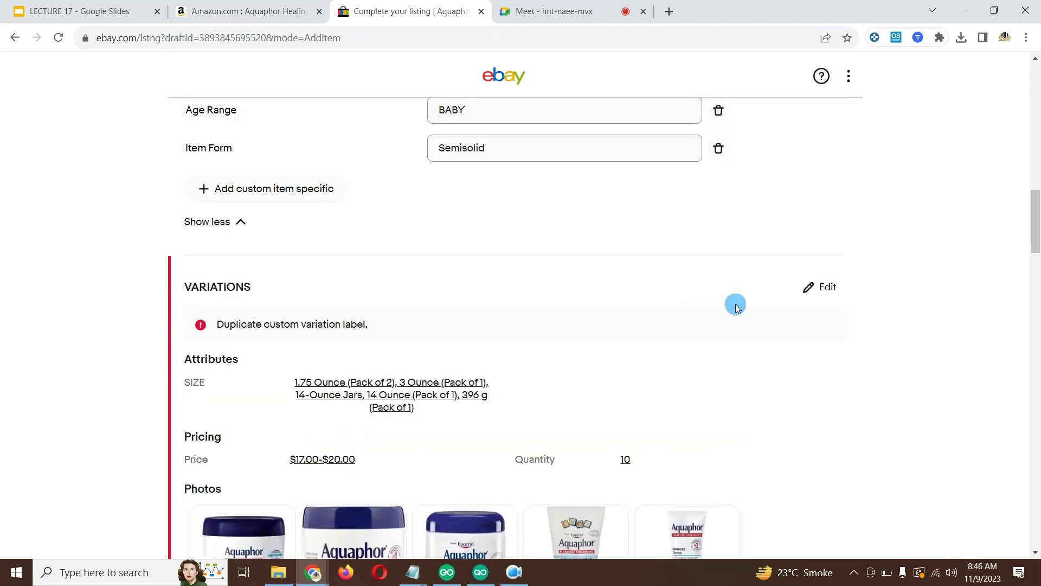
Open the variations for editing and examine the default photos, the variation photos and the variation combinations table.
{"action": "left_click", "coordinate": [818, 286]}
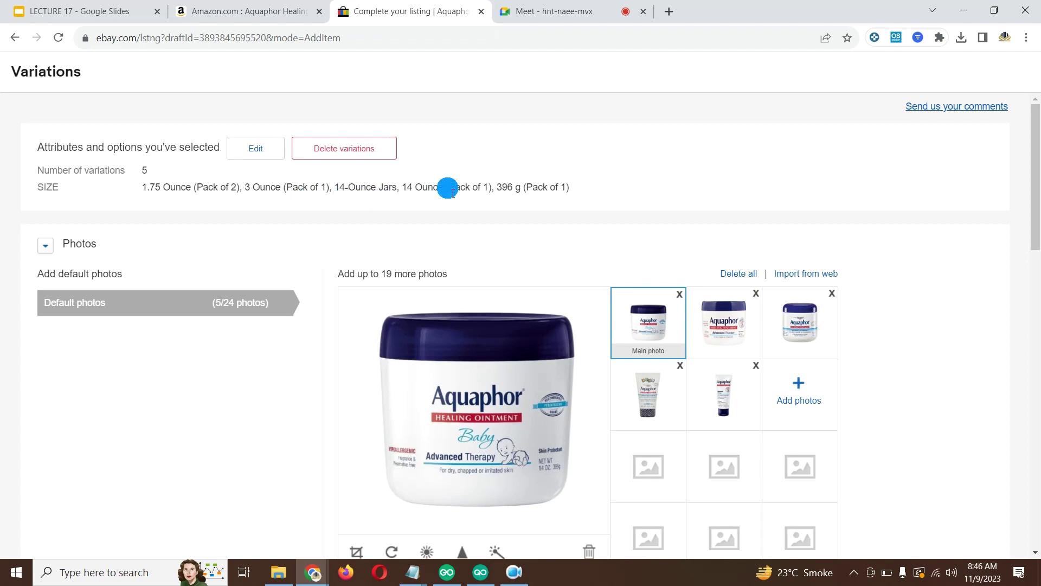
{"action": "scroll", "coordinate": [539, 205], "scroll_direction": "down", "scroll_amount": 8}
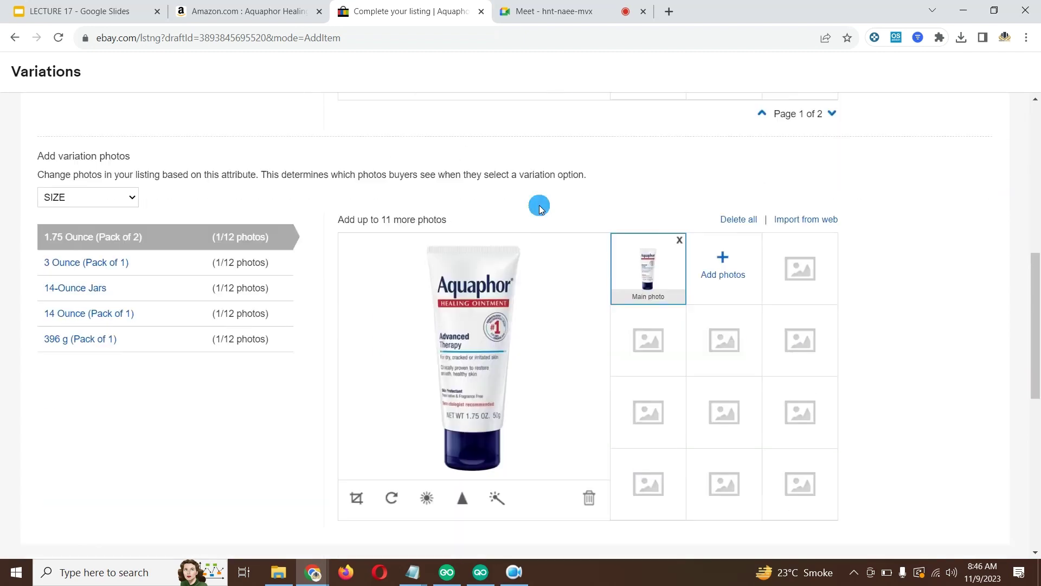
{"action": "scroll", "coordinate": [539, 205], "scroll_direction": "down", "scroll_amount": 2}
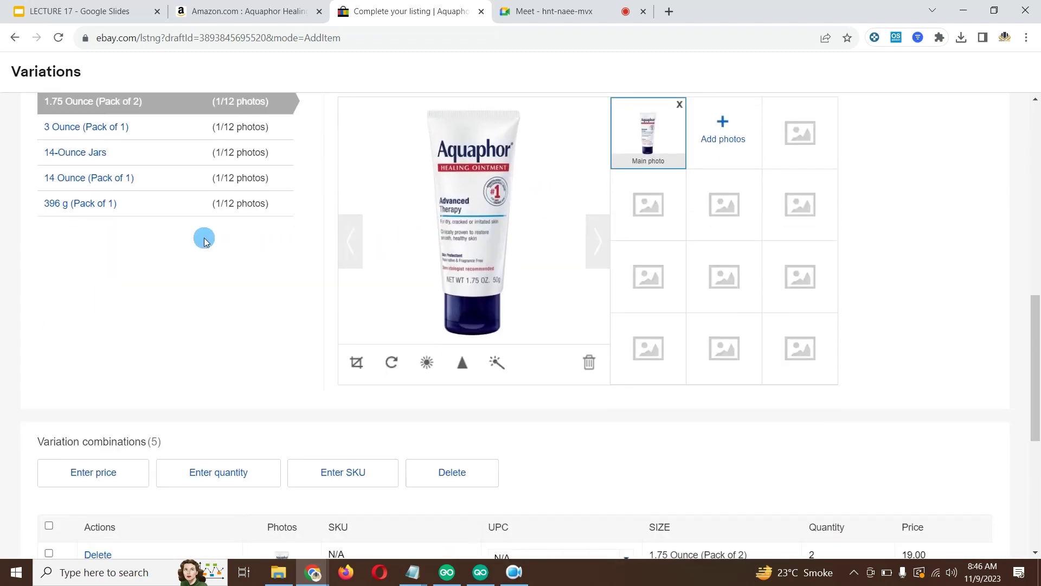
{"action": "scroll", "coordinate": [116, 233], "scroll_direction": "down", "scroll_amount": 2}
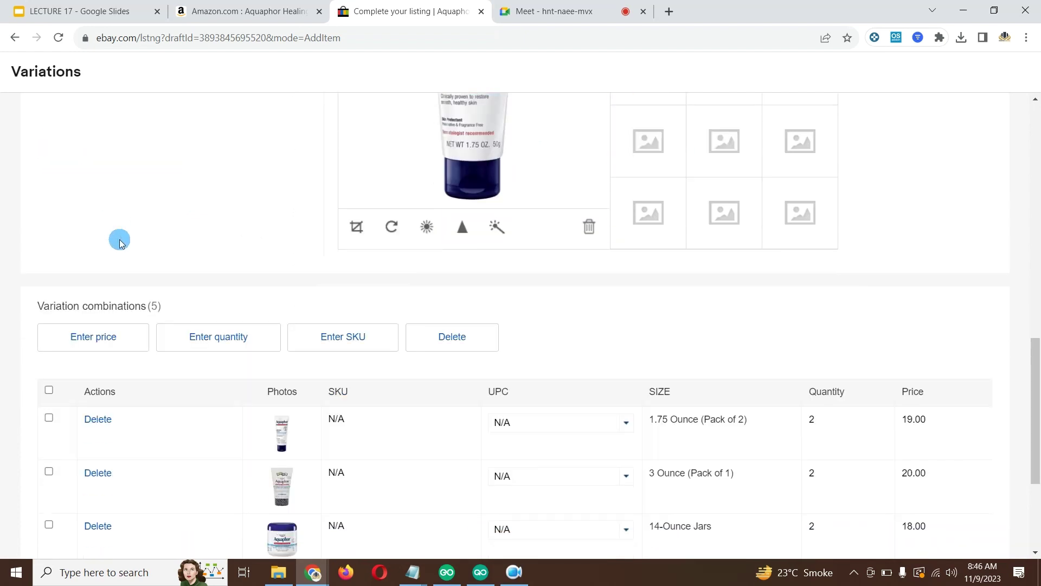
{"action": "scroll", "coordinate": [120, 242], "scroll_direction": "down", "scroll_amount": 3}
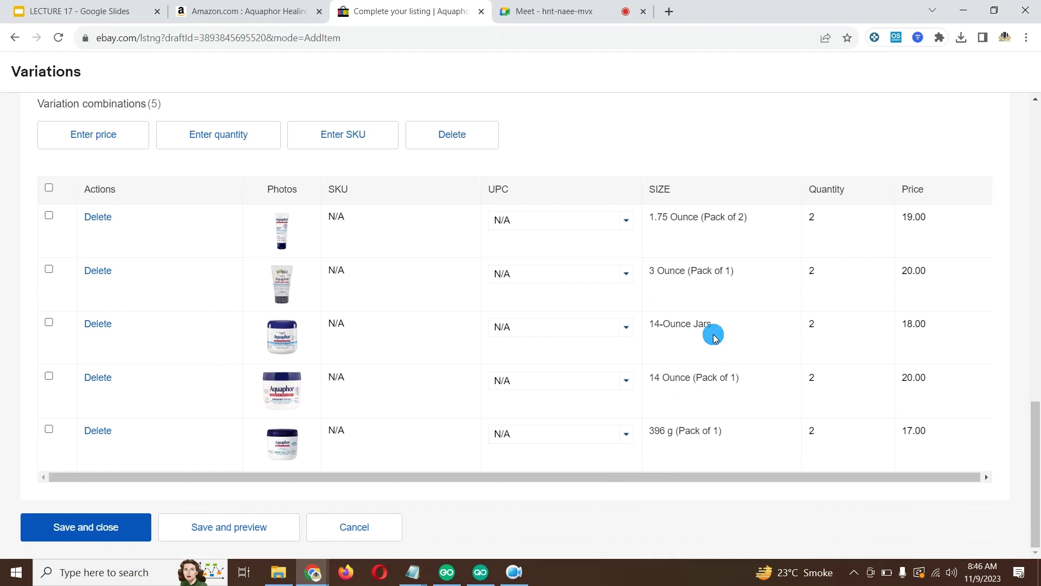
{"action": "scroll", "coordinate": [714, 337], "scroll_direction": "up", "scroll_amount": 1}
{"action": "scroll", "coordinate": [705, 339], "scroll_direction": "up", "scroll_amount": 13}
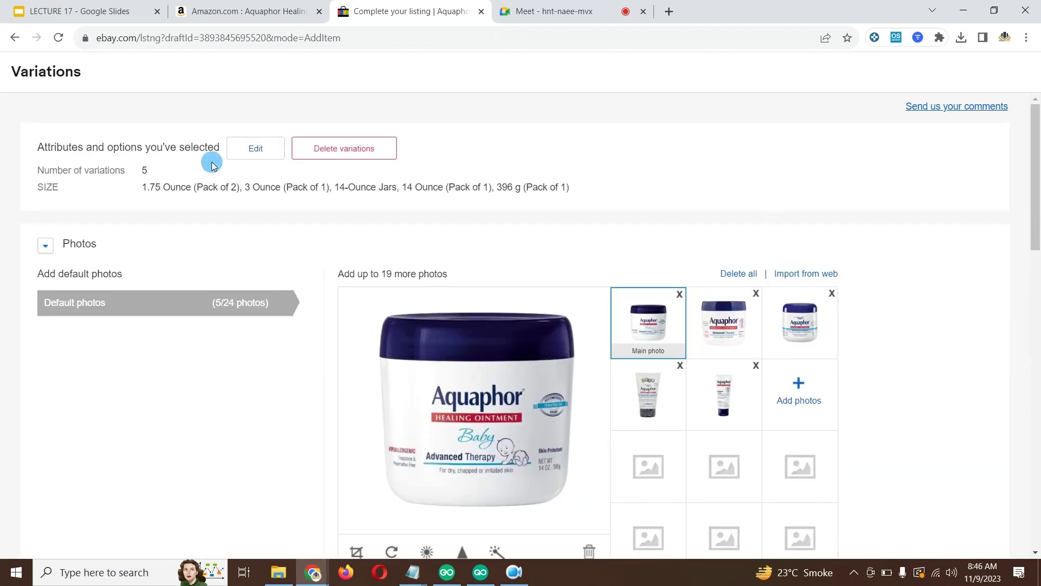
Check the SIZE attribute's options without updating them, and save and close the variations.
{"action": "left_click", "coordinate": [234, 148]}
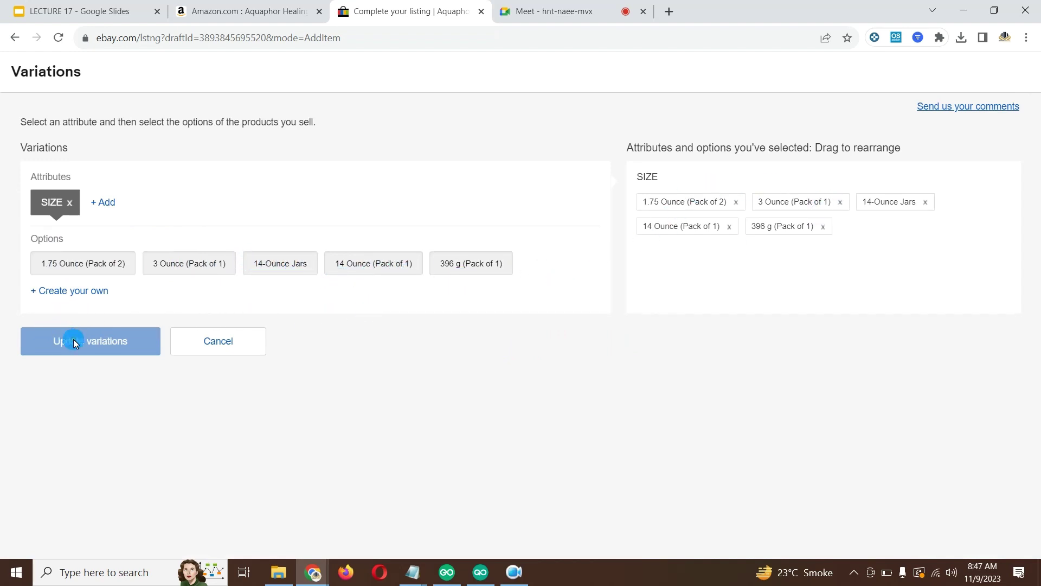
{"action": "left_click", "coordinate": [202, 340]}
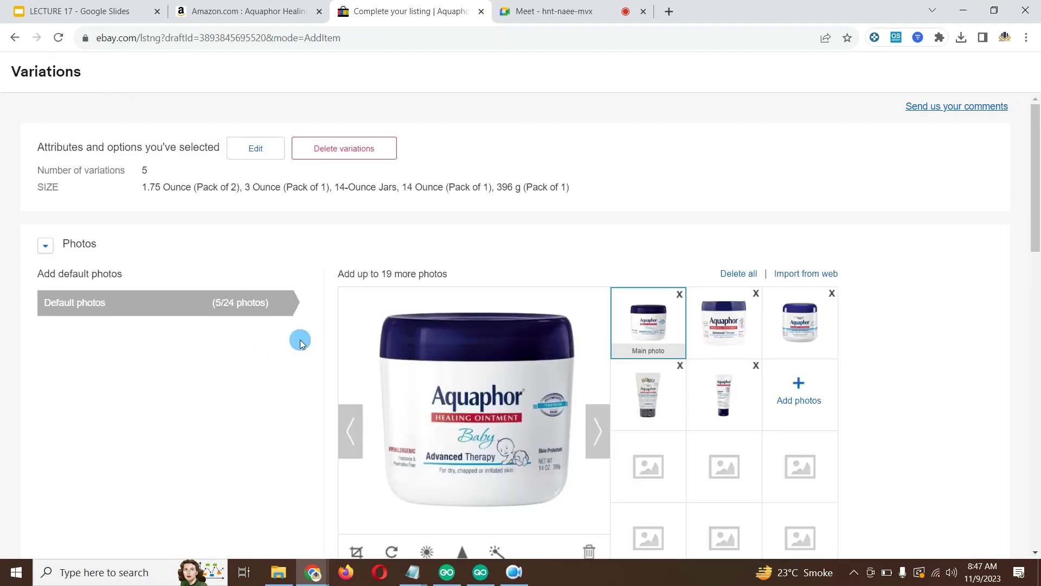
{"action": "scroll", "coordinate": [297, 340], "scroll_direction": "down", "scroll_amount": 10}
{"action": "scroll", "coordinate": [301, 342], "scroll_direction": "down", "scroll_amount": 3}
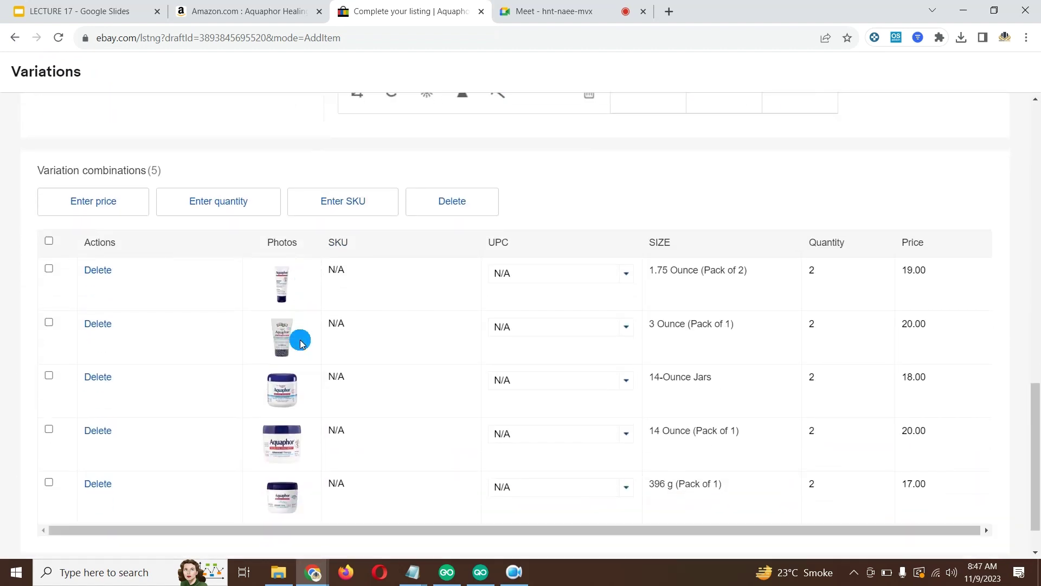
{"action": "left_click", "coordinate": [84, 528]}
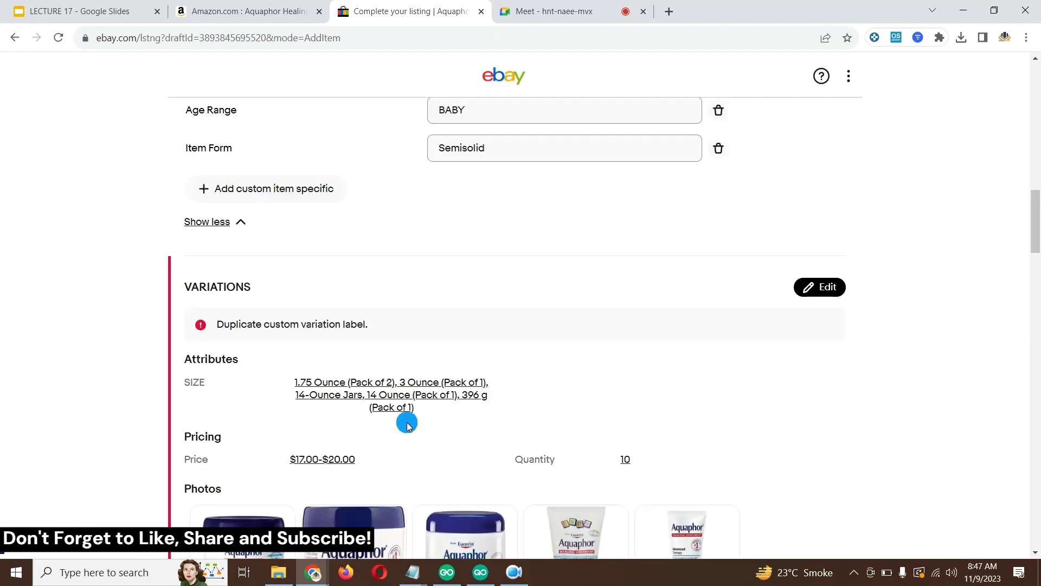
Recheck the listing's item specifics, and reopen the variations to examine the variation photo attribute and the SKU, UPC, quantity and price entries.
{"action": "scroll", "coordinate": [408, 425], "scroll_direction": "down", "scroll_amount": 2}
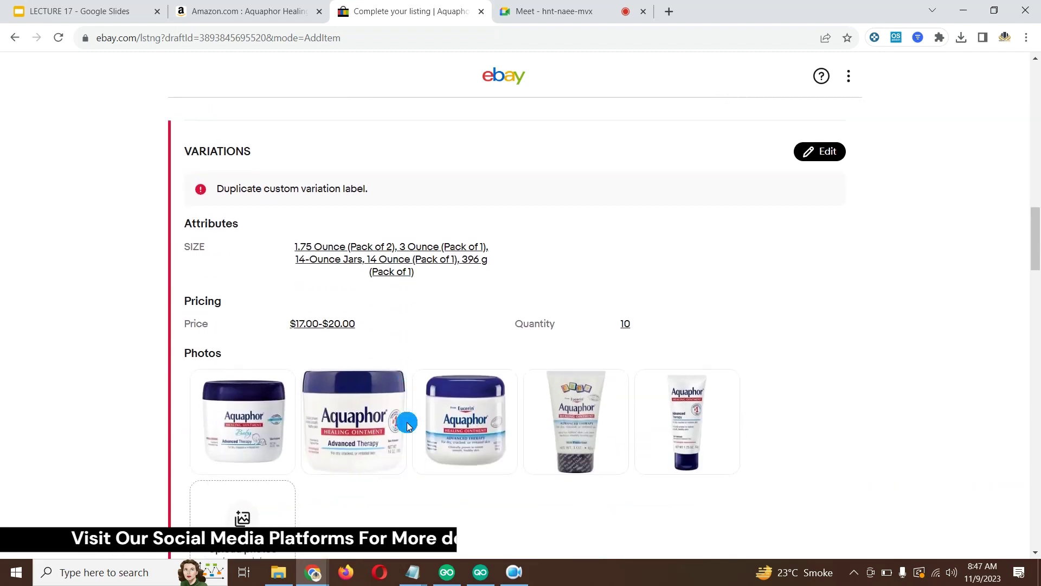
{"action": "scroll", "coordinate": [408, 425], "scroll_direction": "up", "scroll_amount": 6}
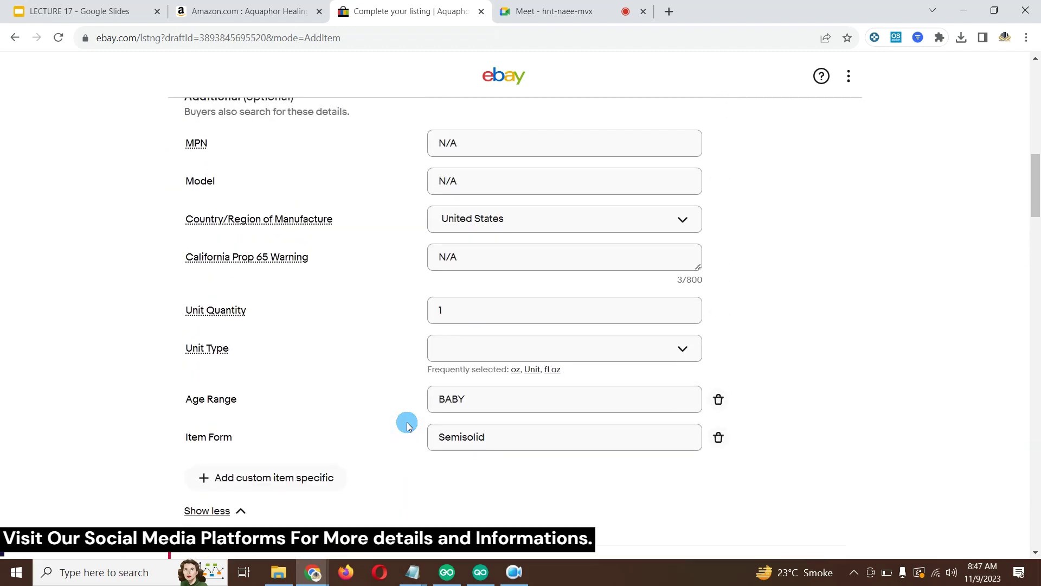
{"action": "scroll", "coordinate": [408, 425], "scroll_direction": "up", "scroll_amount": 6}
{"action": "scroll", "coordinate": [407, 425], "scroll_direction": "down", "scroll_amount": 8}
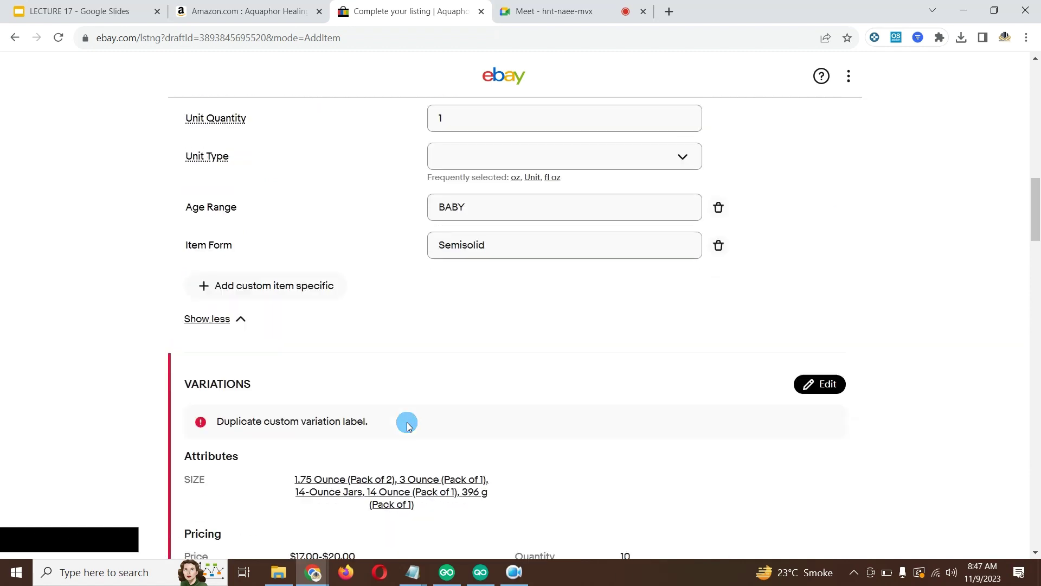
{"action": "scroll", "coordinate": [407, 425], "scroll_direction": "down", "scroll_amount": 3}
{"action": "left_click", "coordinate": [824, 222]}
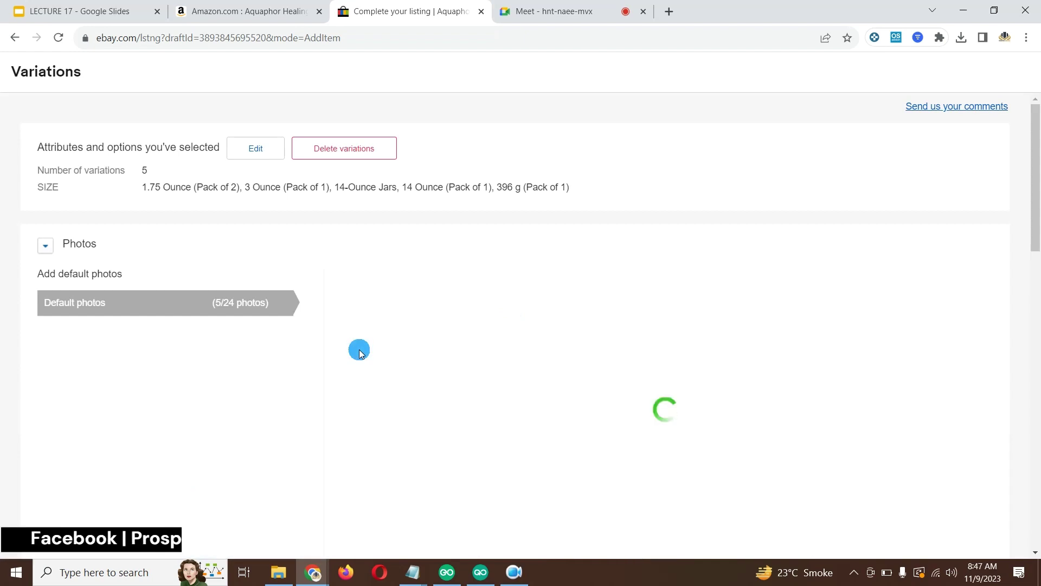
{"action": "scroll", "coordinate": [359, 353], "scroll_direction": "down", "scroll_amount": 5}
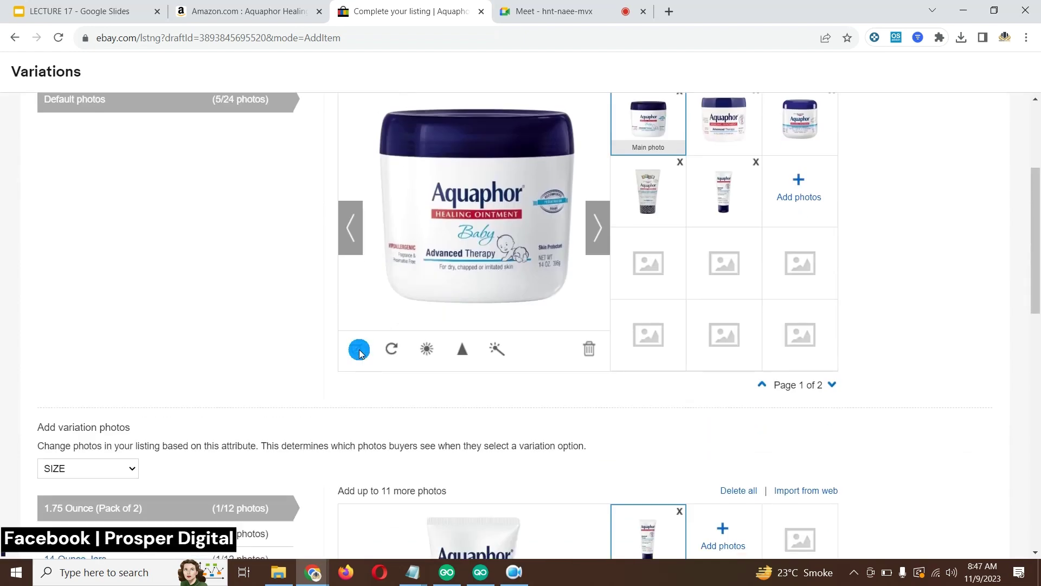
{"action": "left_click", "coordinate": [132, 401]}
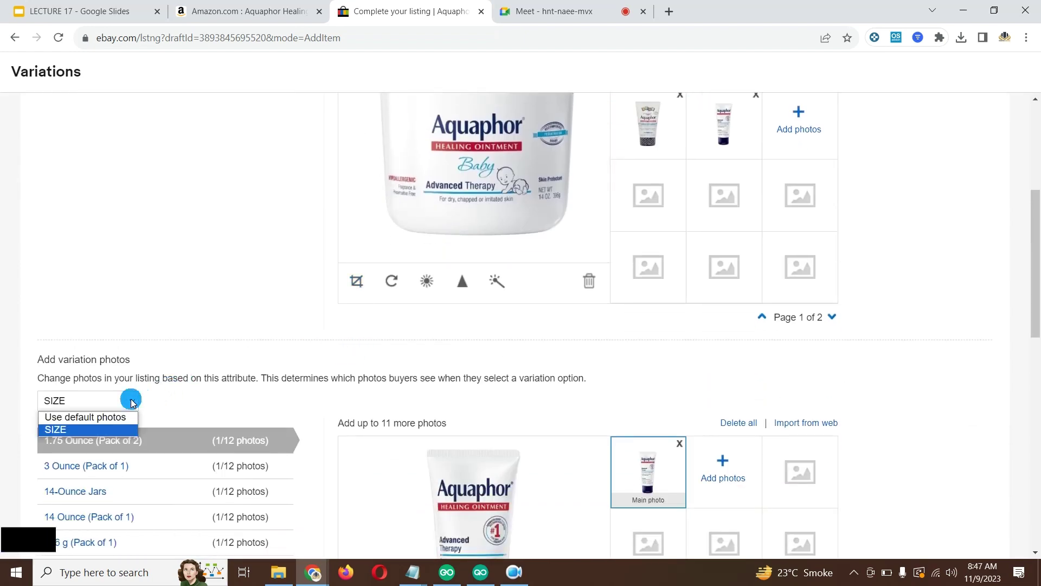
{"action": "left_click", "coordinate": [132, 400]}
{"action": "scroll", "coordinate": [173, 399], "scroll_direction": "down", "scroll_amount": 3}
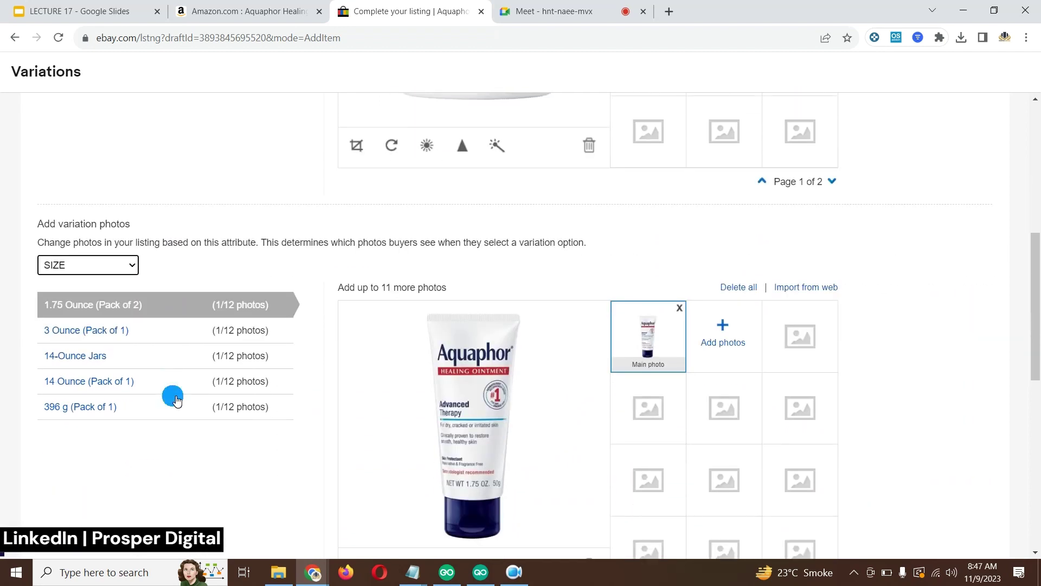
{"action": "scroll", "coordinate": [406, 352], "scroll_direction": "down", "scroll_amount": 3}
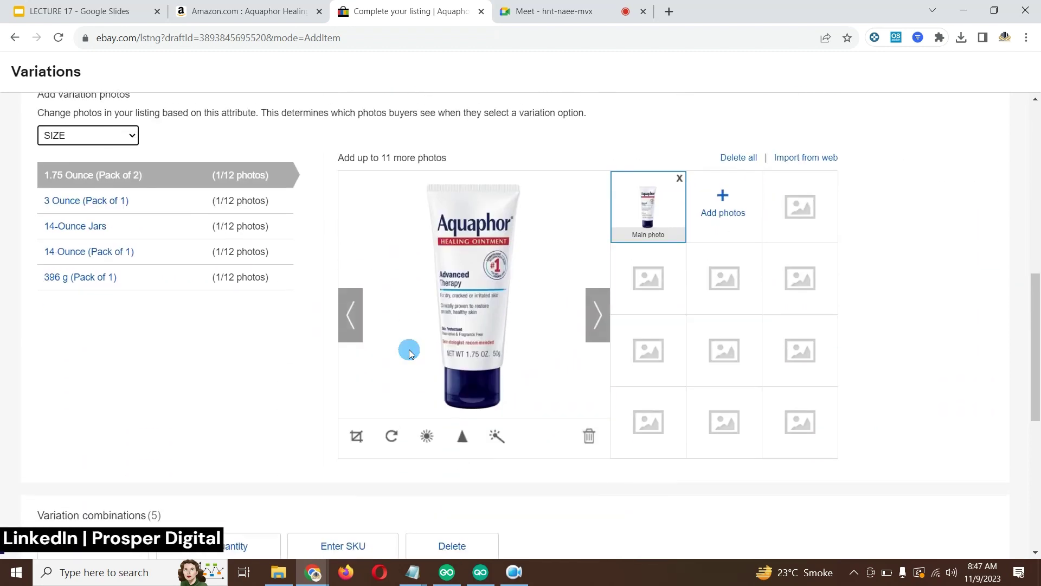
{"action": "scroll", "coordinate": [409, 350], "scroll_direction": "down", "scroll_amount": 6}
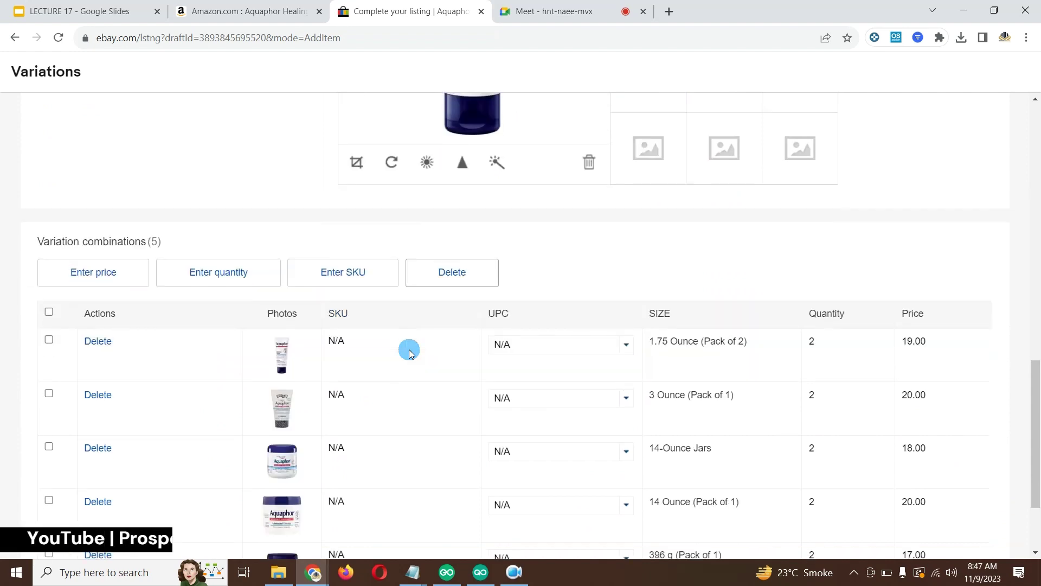
{"action": "scroll", "coordinate": [409, 349], "scroll_direction": "down", "scroll_amount": 2}
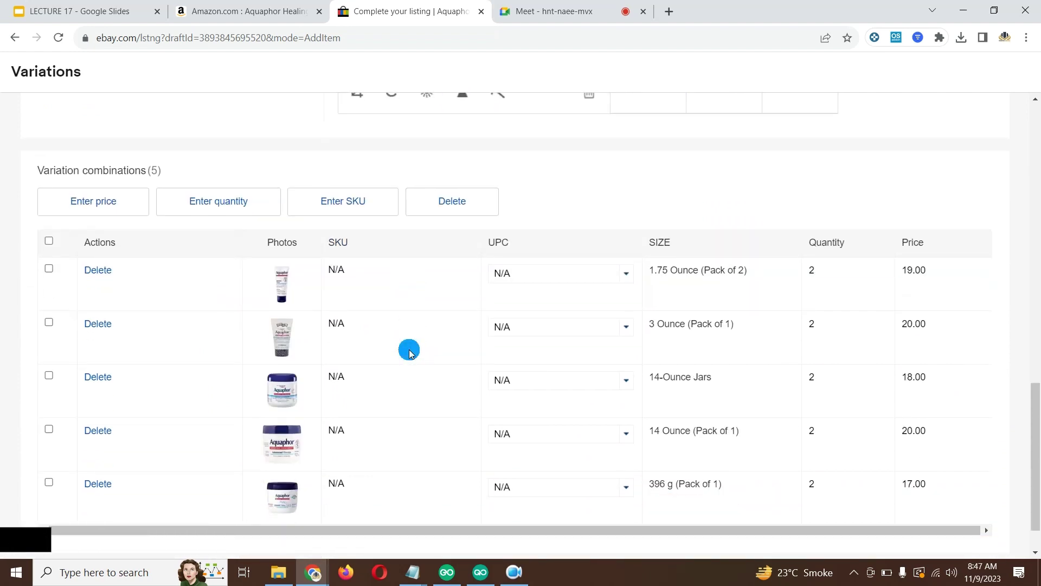
{"action": "scroll", "coordinate": [409, 352], "scroll_direction": "down", "scroll_amount": 1}
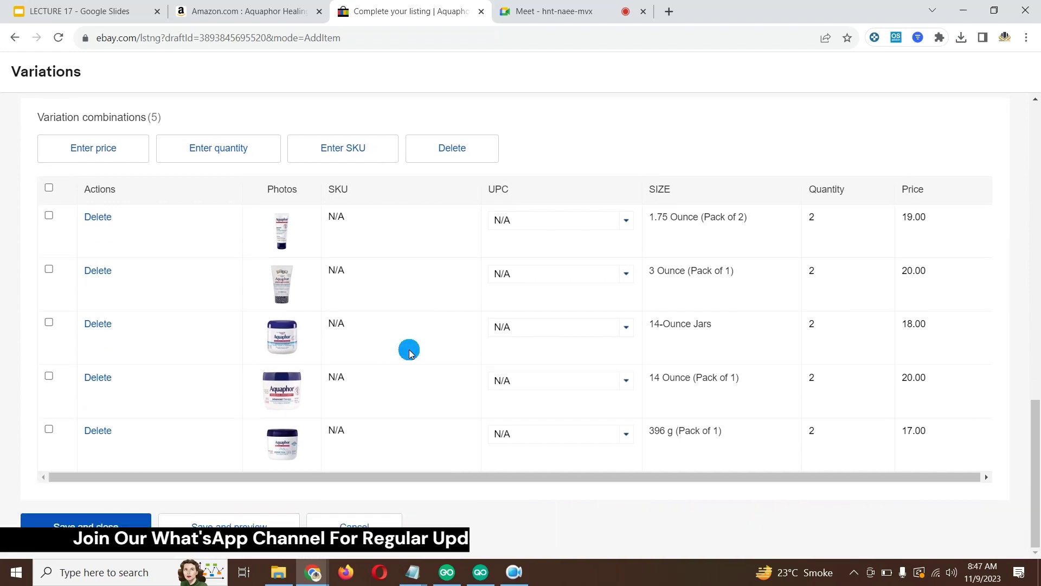
Clear the SKU of all five size variations, and save and close the variations.
{"action": "left_click", "coordinate": [362, 237]}
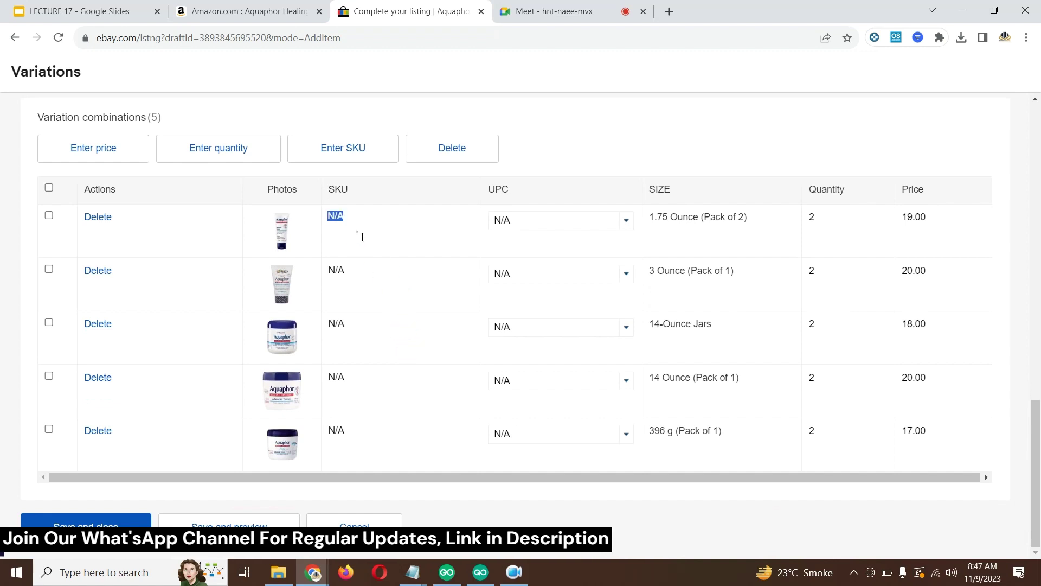
{"action": "key", "text": "BackSpace"}
{"action": "left_click", "coordinate": [348, 270]}
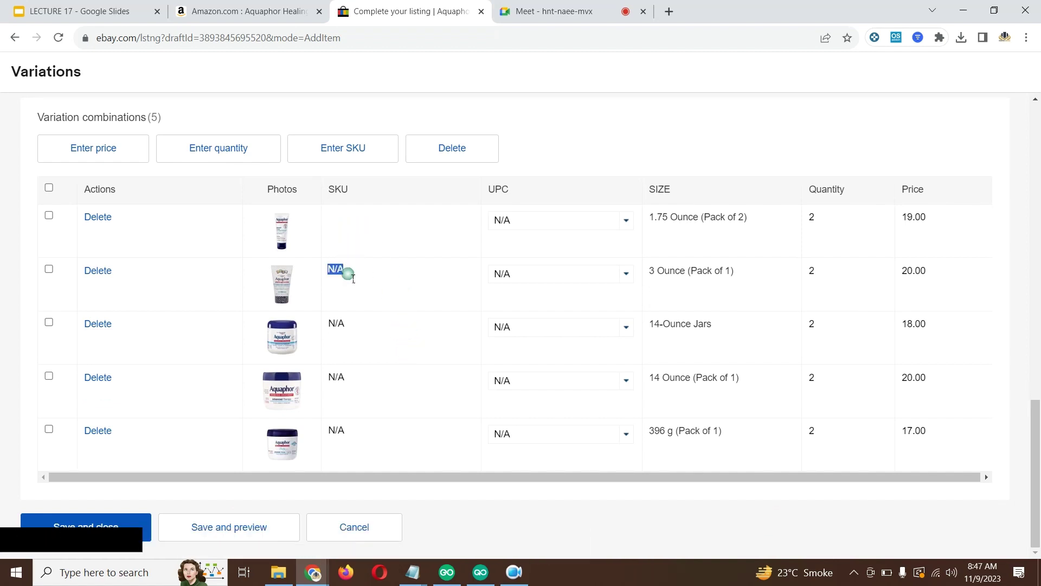
{"action": "key", "text": "BackSpace"}
{"action": "left_click", "coordinate": [348, 324]}
{"action": "key", "text": "BackSpace"}
{"action": "left_click", "coordinate": [358, 381]}
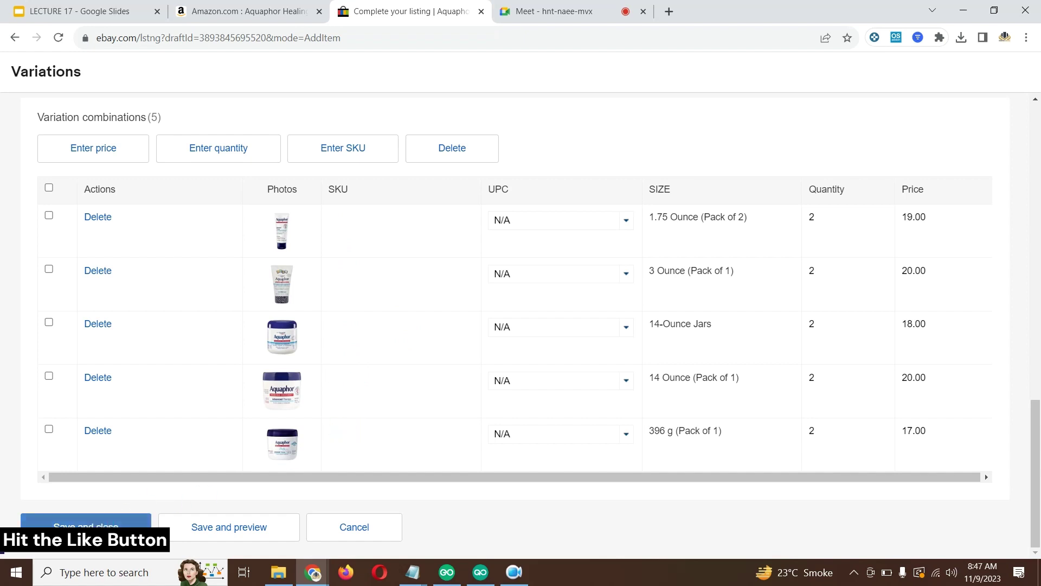
{"action": "left_click", "coordinate": [102, 525]}
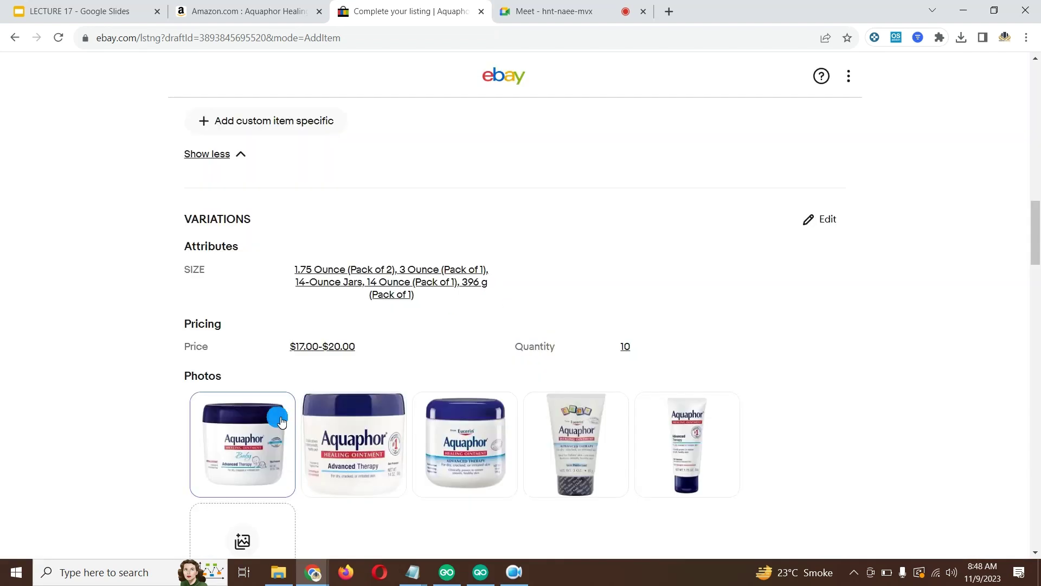
Review the updated Variations section and the neighbouring item specifics and photos in the listing form.
{"action": "scroll", "coordinate": [295, 393], "scroll_direction": "down", "scroll_amount": 2}
{"action": "scroll", "coordinate": [295, 394], "scroll_direction": "up", "scroll_amount": 7}
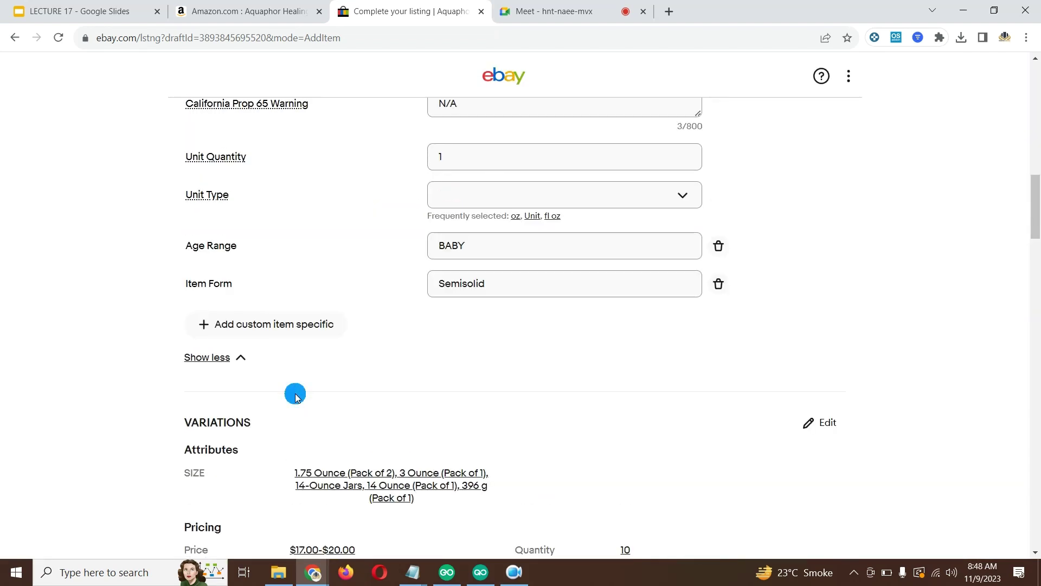
{"action": "scroll", "coordinate": [295, 394], "scroll_direction": "down", "scroll_amount": 6}
{"action": "scroll", "coordinate": [295, 392], "scroll_direction": "down", "scroll_amount": 4}
{"action": "scroll", "coordinate": [295, 393], "scroll_direction": "up", "scroll_amount": 3}
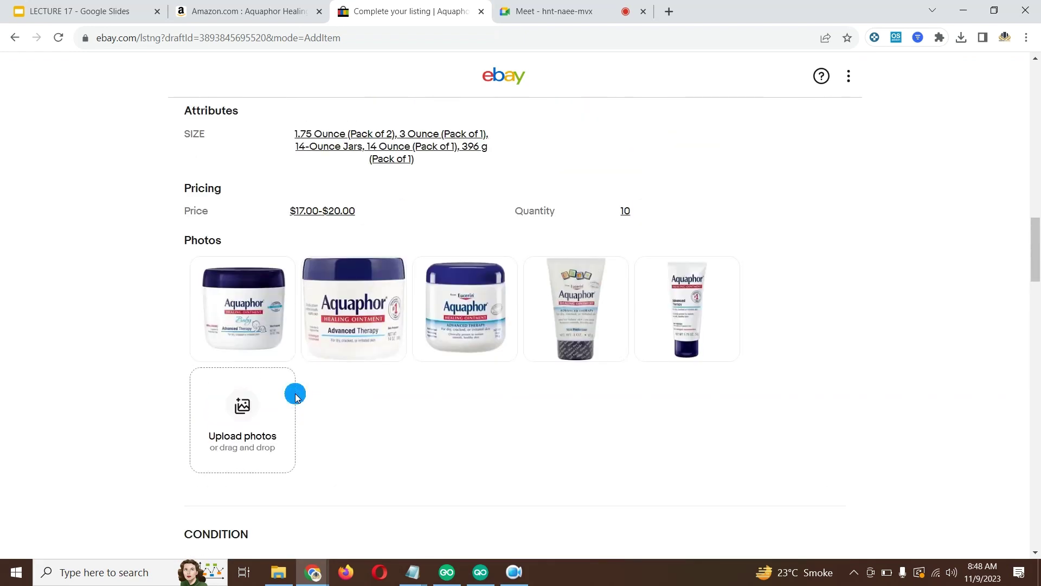
{"action": "scroll", "coordinate": [295, 395], "scroll_direction": "up", "scroll_amount": 4}
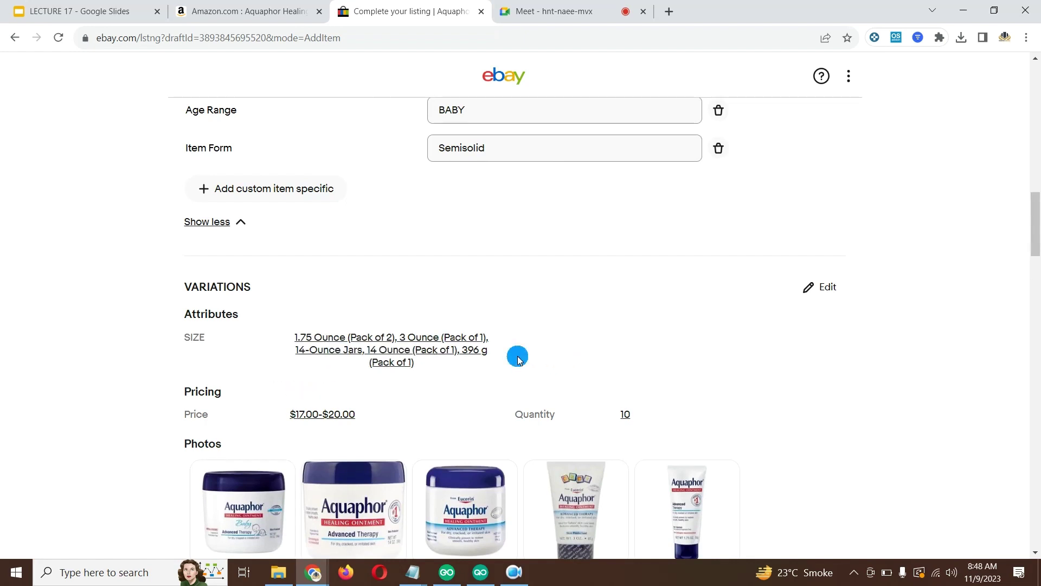
Review the listing form's variations, item specifics, condition and description before completing the pricing.
{"action": "scroll", "coordinate": [517, 359], "scroll_direction": "down", "scroll_amount": 1}
{"action": "scroll", "coordinate": [518, 360], "scroll_direction": "down", "scroll_amount": 4}
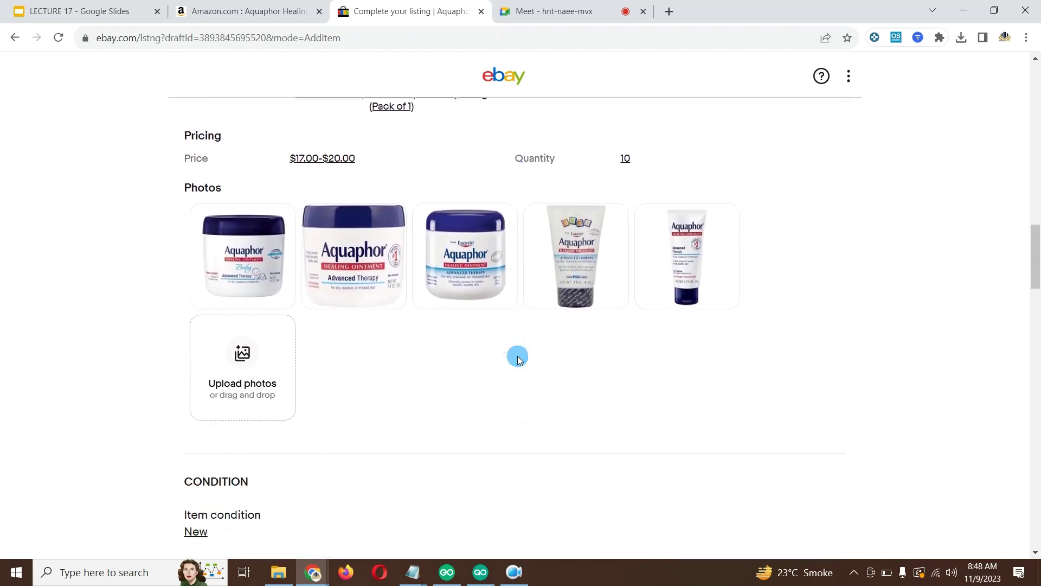
{"action": "scroll", "coordinate": [518, 360], "scroll_direction": "up", "scroll_amount": 1}
{"action": "scroll", "coordinate": [517, 360], "scroll_direction": "up", "scroll_amount": 3}
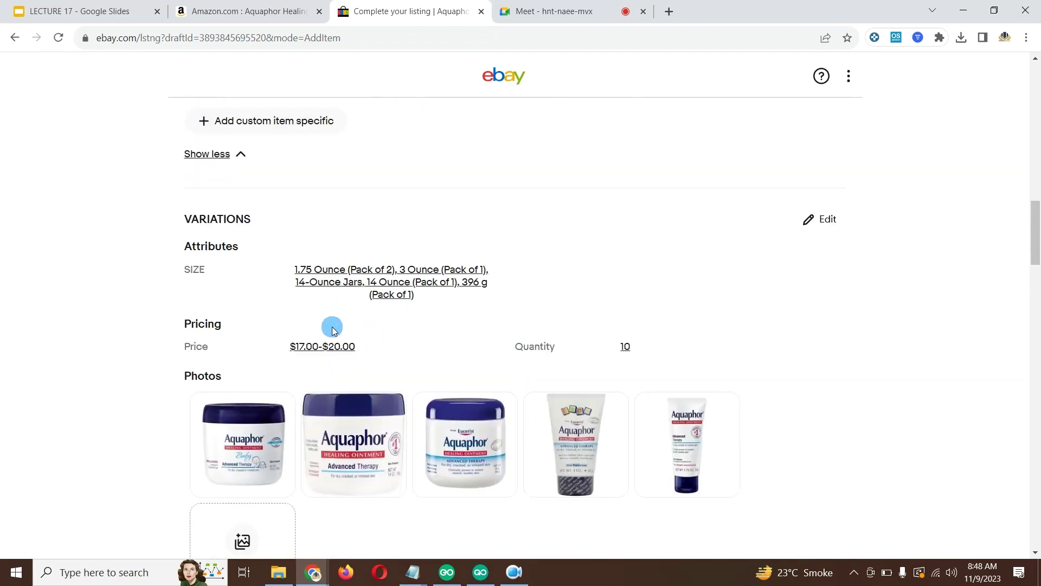
{"action": "scroll", "coordinate": [325, 326], "scroll_direction": "down", "scroll_amount": 4}
{"action": "scroll", "coordinate": [425, 293], "scroll_direction": "up", "scroll_amount": 8}
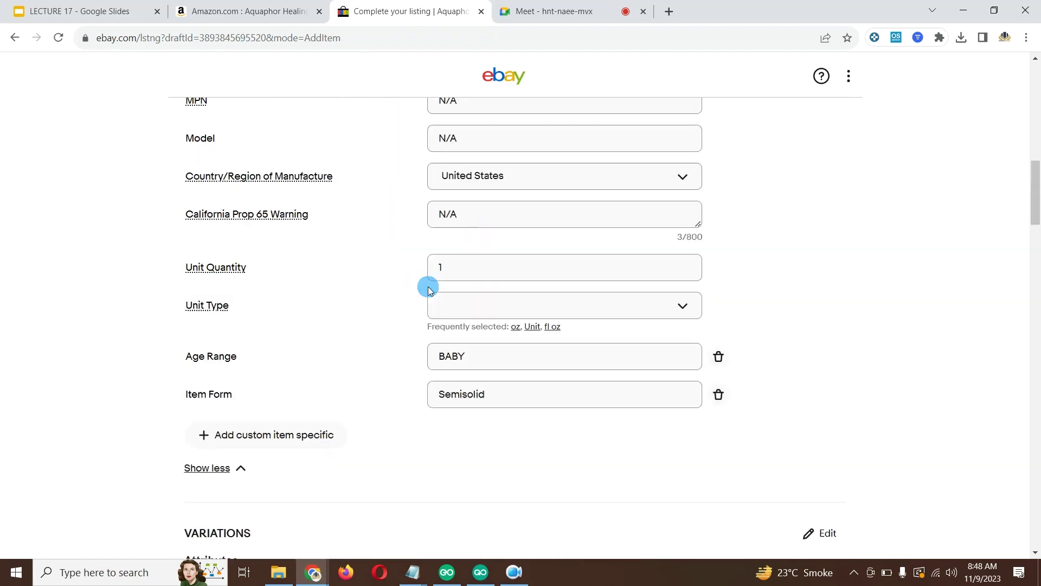
{"action": "scroll", "coordinate": [426, 288], "scroll_direction": "down", "scroll_amount": 8}
{"action": "scroll", "coordinate": [429, 290], "scroll_direction": "down", "scroll_amount": 10}
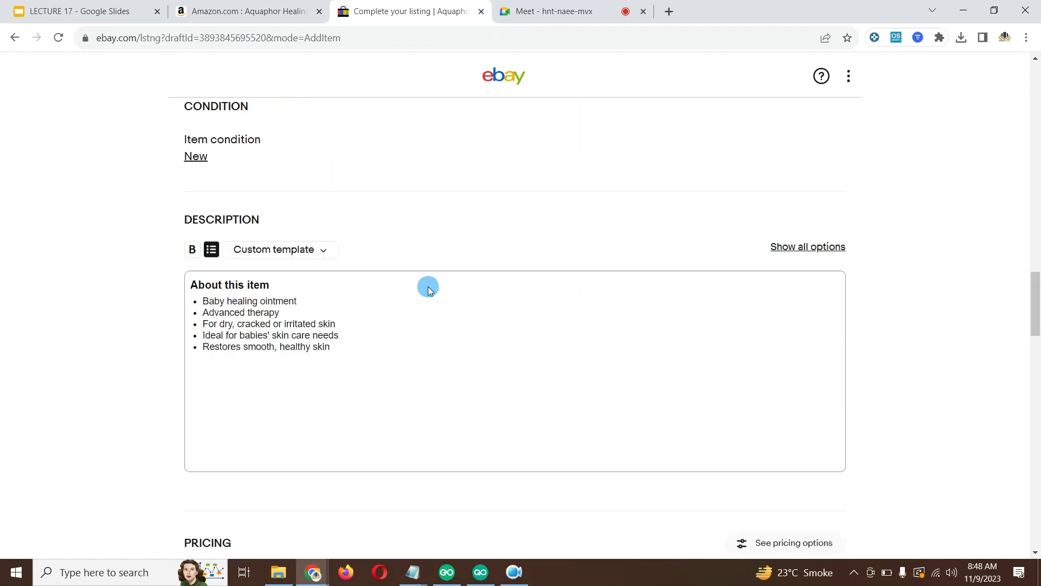
{"action": "scroll", "coordinate": [378, 226], "scroll_direction": "down", "scroll_amount": 3}
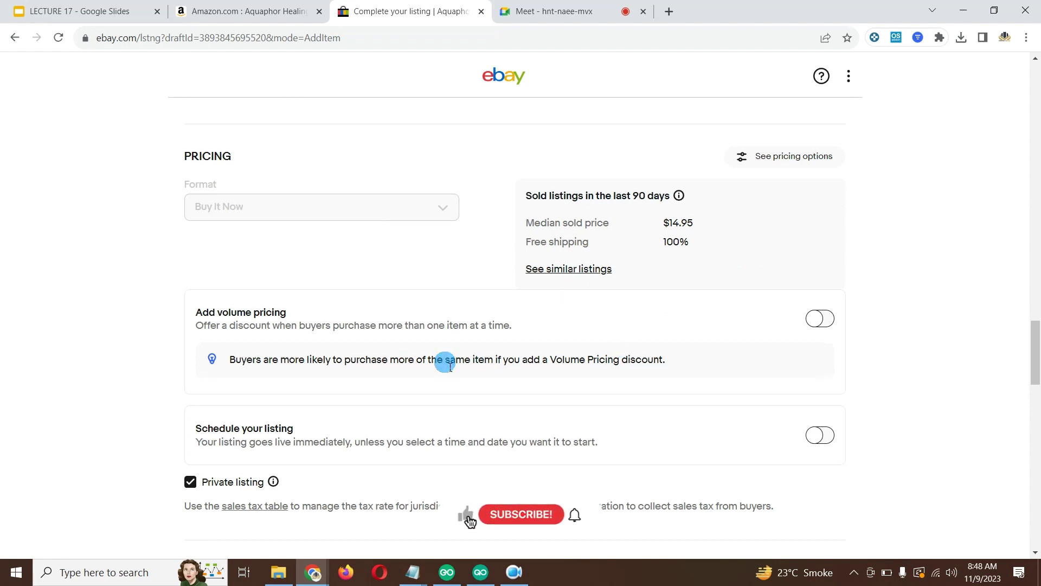
Enable volume pricing with discounts of 1% for buying 2, 2% for buying 3 and 5% for buying 4.
{"action": "scroll", "coordinate": [711, 254], "scroll_direction": "down", "scroll_amount": 1}
{"action": "left_click", "coordinate": [815, 251]}
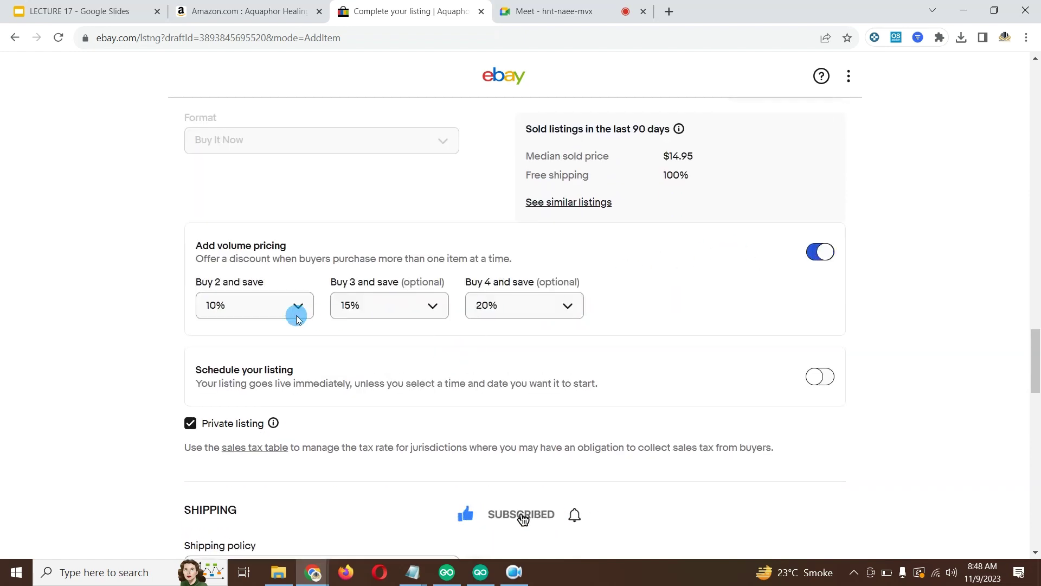
{"action": "left_click", "coordinate": [266, 316]}
{"action": "left_click", "coordinate": [239, 354]}
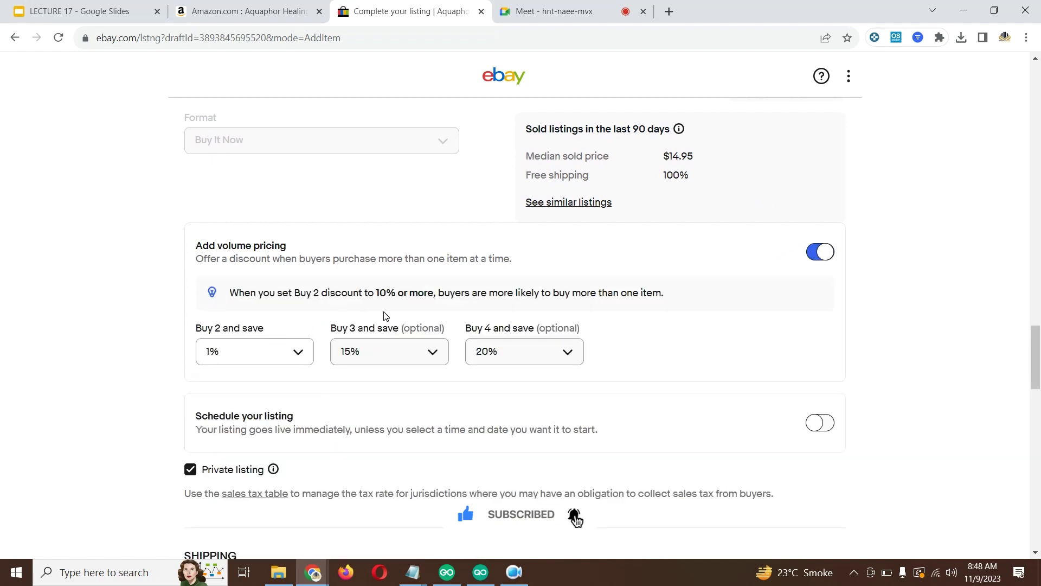
{"action": "left_click", "coordinate": [403, 358]}
{"action": "scroll", "coordinate": [378, 390], "scroll_direction": "up", "scroll_amount": 3}
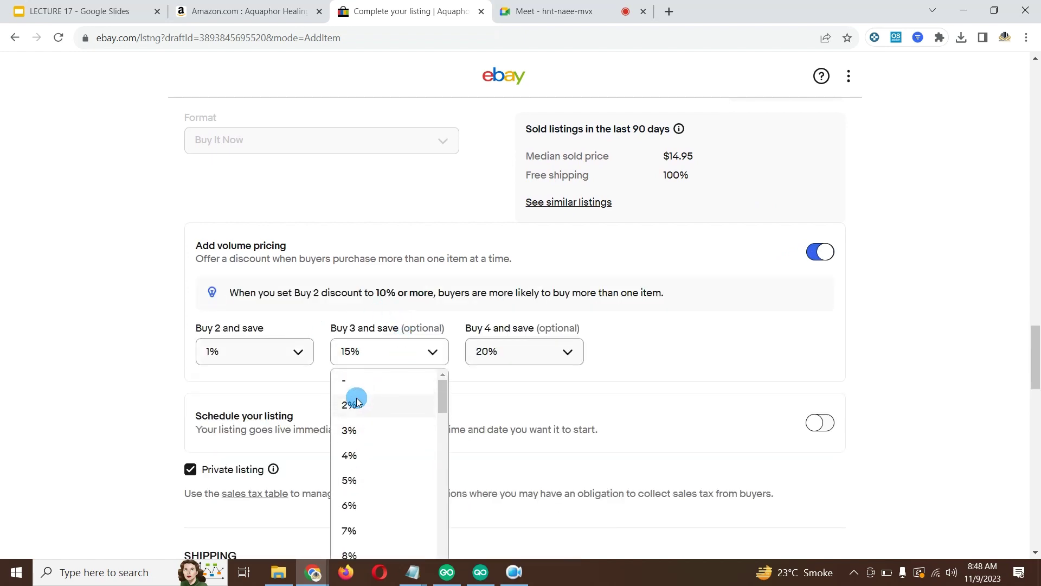
{"action": "left_click", "coordinate": [353, 400]}
{"action": "left_click", "coordinate": [545, 358]}
{"action": "scroll", "coordinate": [541, 460], "scroll_direction": "up", "scroll_amount": 3}
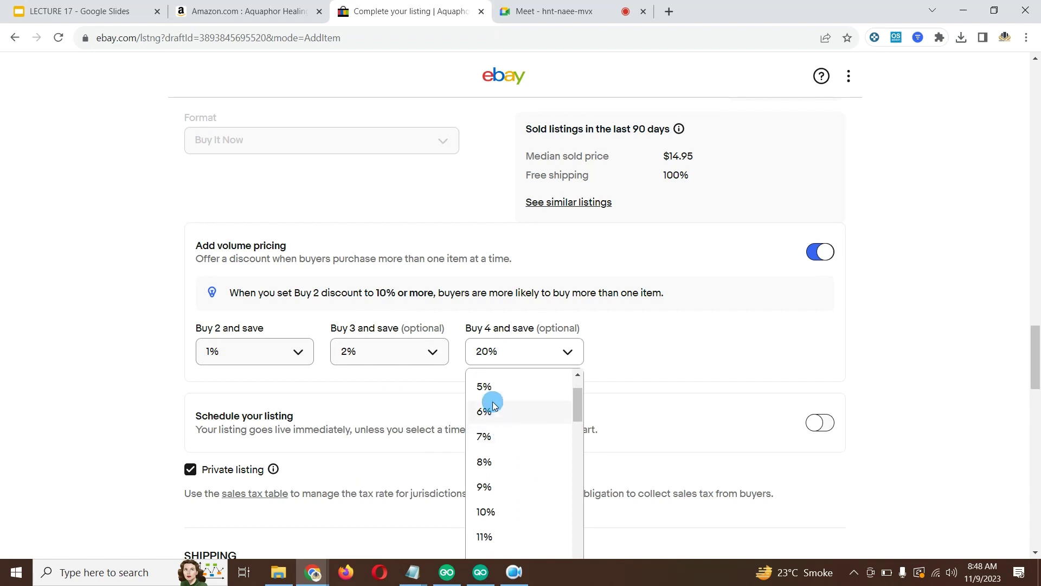
{"action": "left_click", "coordinate": [504, 388]}
Turn on Promoted Listings Standard for the listing and set its ad rate to 2%.
{"action": "scroll", "coordinate": [513, 393], "scroll_direction": "down", "scroll_amount": 3}
{"action": "scroll", "coordinate": [349, 310], "scroll_direction": "down", "scroll_amount": 3}
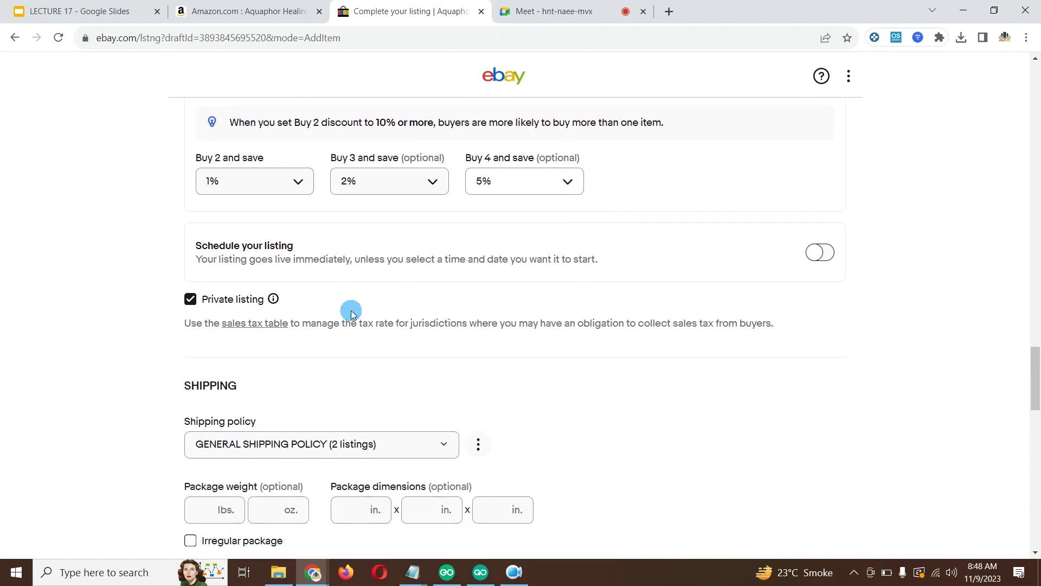
{"action": "scroll", "coordinate": [291, 402], "scroll_direction": "down", "scroll_amount": 1}
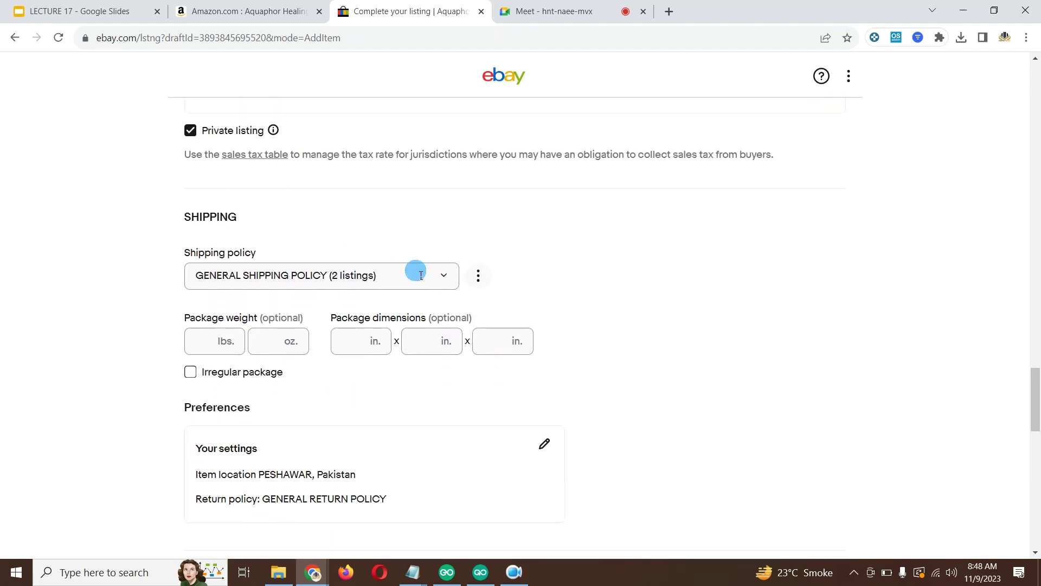
{"action": "scroll", "coordinate": [437, 288], "scroll_direction": "down", "scroll_amount": 6}
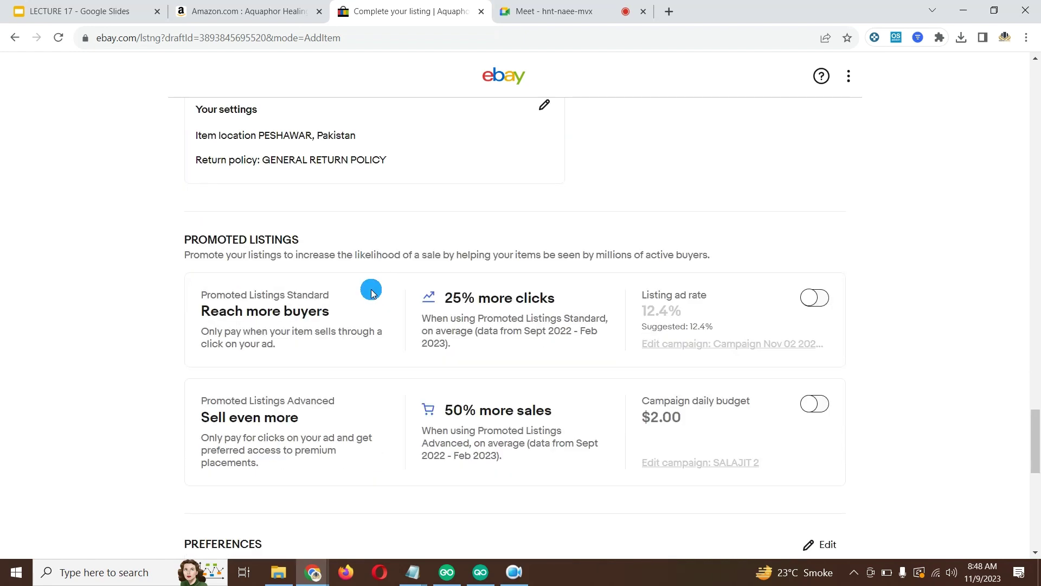
{"action": "left_click", "coordinate": [795, 229]}
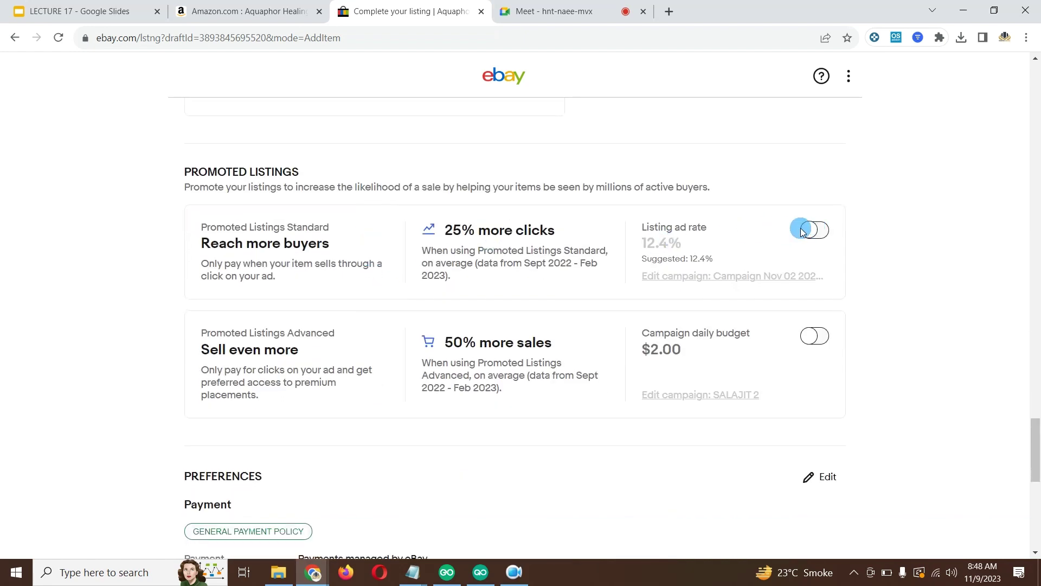
{"action": "left_click", "coordinate": [664, 242]}
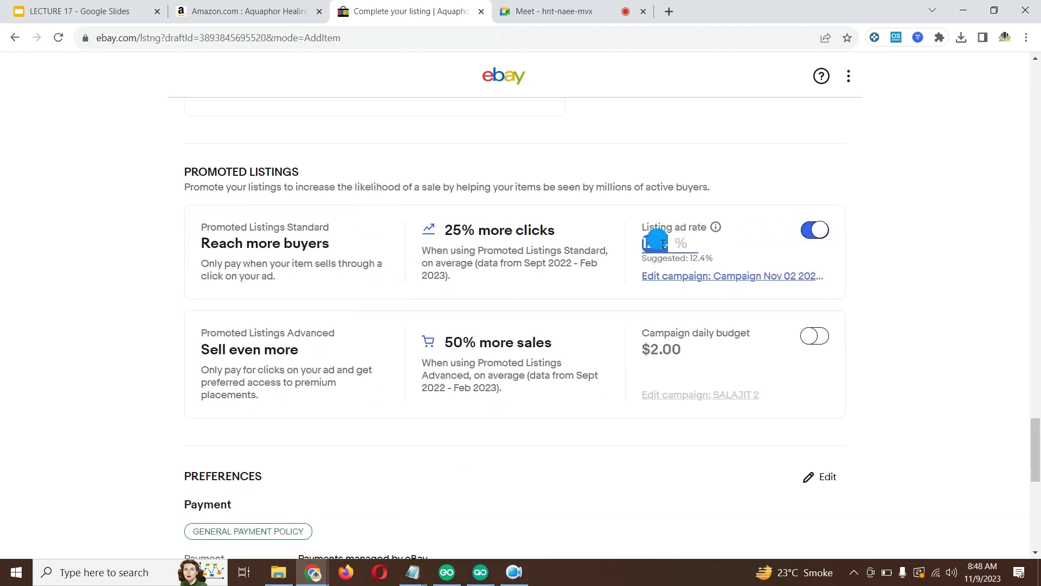
{"action": "type", "text": "2"}
Publish the listing with Promoted Listings Advanced left off, and open the live listing page.
{"action": "scroll", "coordinate": [616, 304], "scroll_direction": "down", "scroll_amount": 2}
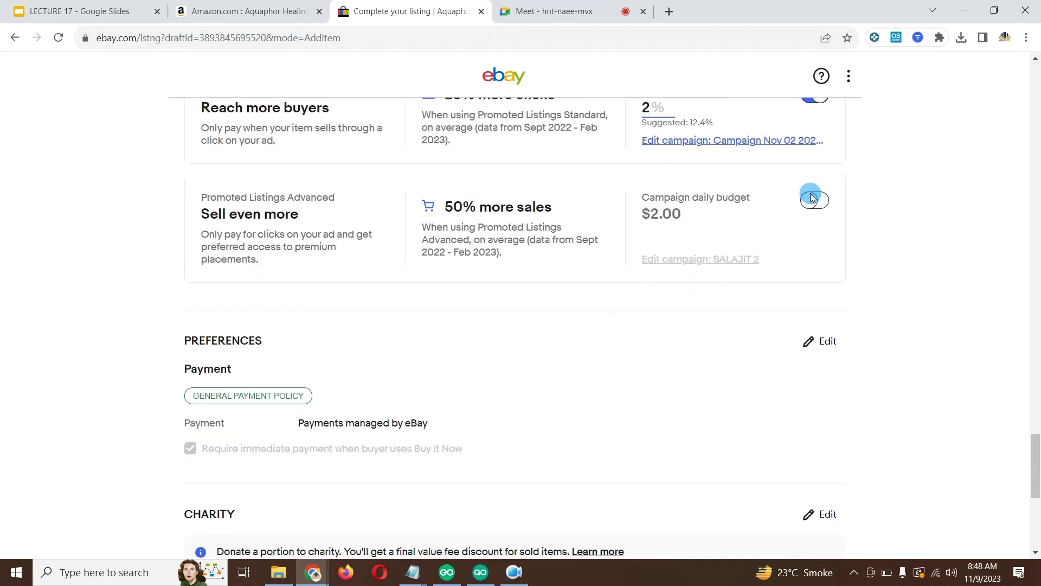
{"action": "scroll", "coordinate": [583, 260], "scroll_direction": "down", "scroll_amount": 3}
{"action": "scroll", "coordinate": [725, 149], "scroll_direction": "down", "scroll_amount": 2}
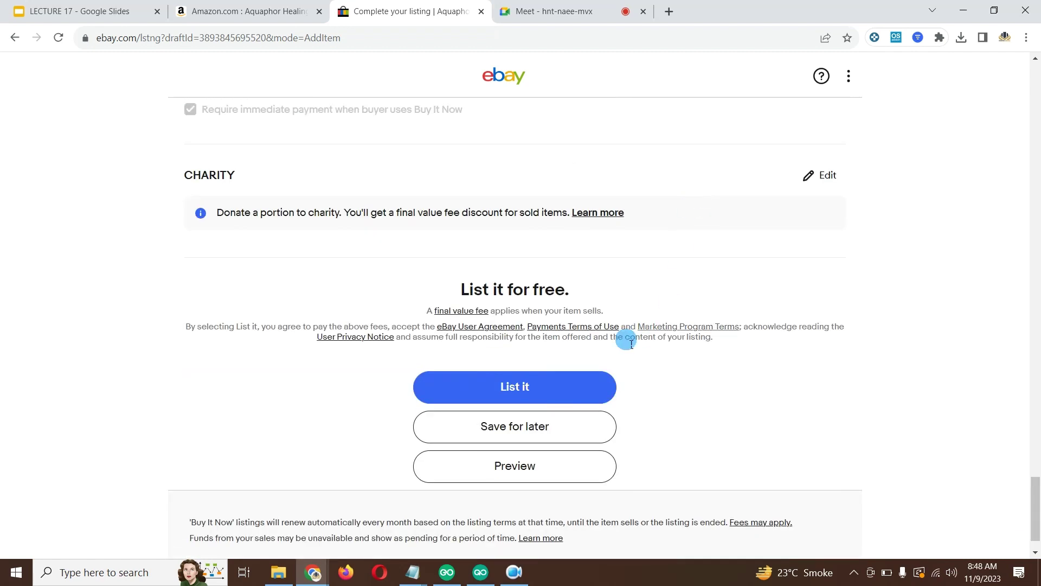
{"action": "left_click", "coordinate": [569, 375]}
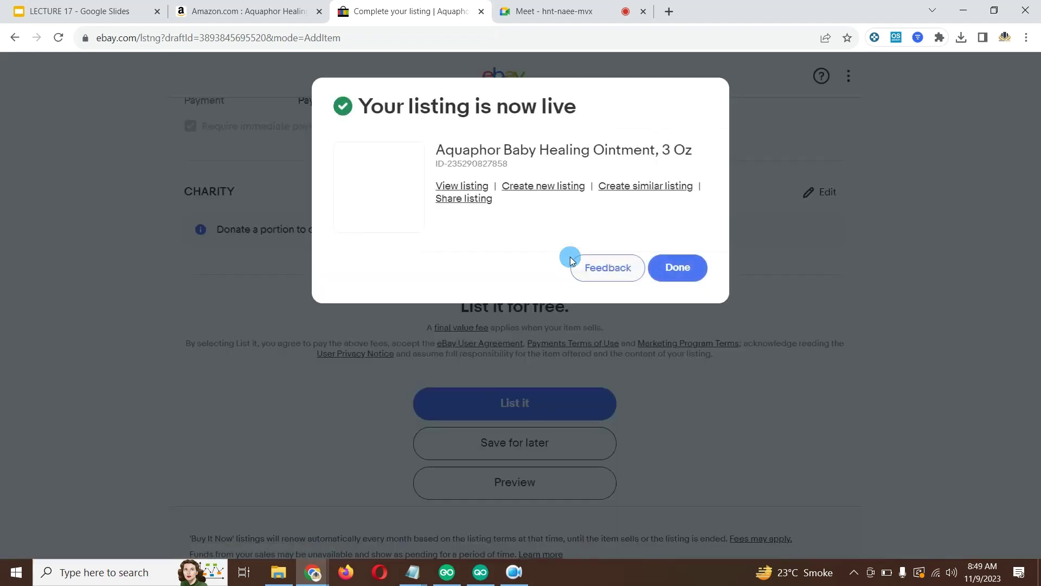
{"action": "left_click", "coordinate": [460, 186]}
Check the live listing's price and photo for each SIZE option, from 1.75 Ounce (Pack of 2) through 396 g (Pack of 1).
{"action": "scroll", "coordinate": [360, 359], "scroll_direction": "down", "scroll_amount": 4}
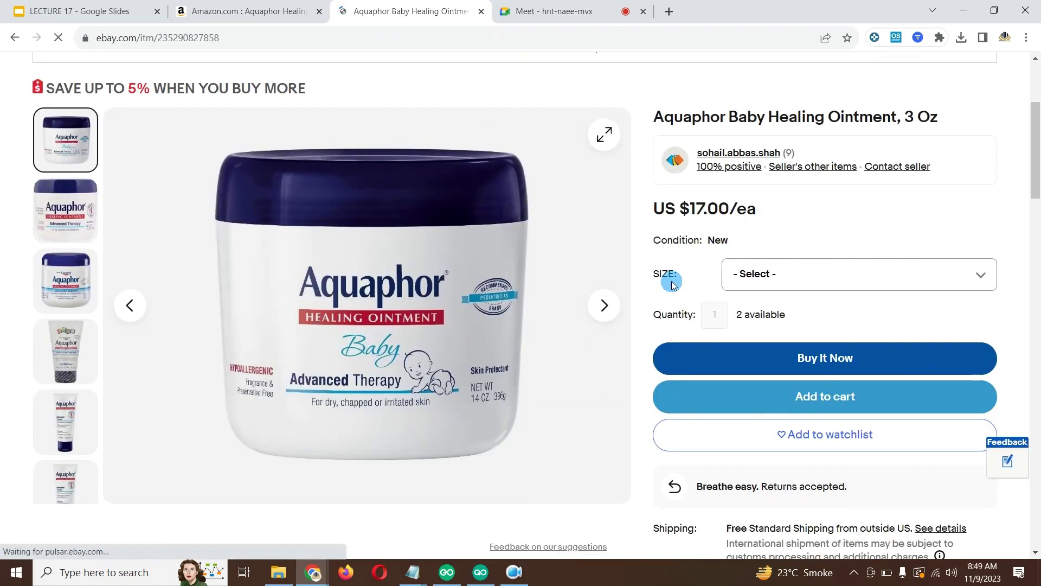
{"action": "left_click_drag", "start_coordinate": [672, 283], "coordinate": [651, 277]}
{"action": "scroll", "coordinate": [661, 276], "scroll_direction": "down", "scroll_amount": 1}
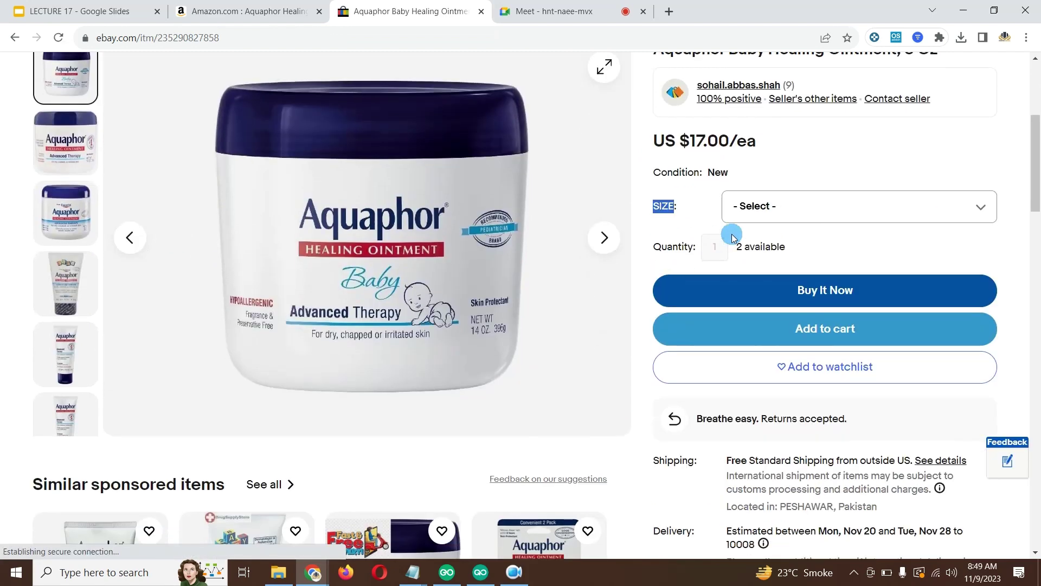
{"action": "left_click", "coordinate": [781, 207]}
{"action": "left_click", "coordinate": [775, 243]}
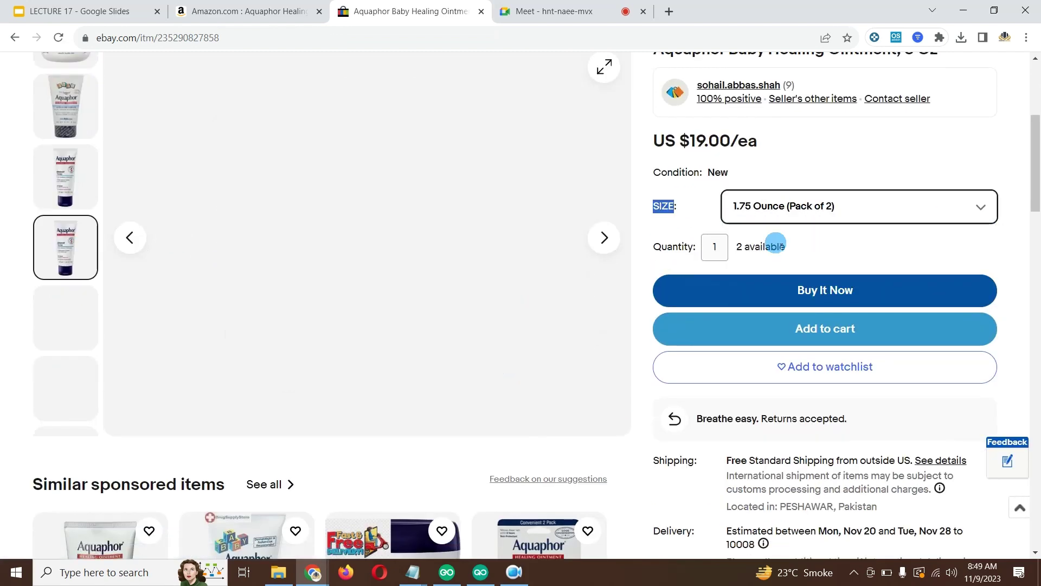
{"action": "left_click", "coordinate": [751, 206]}
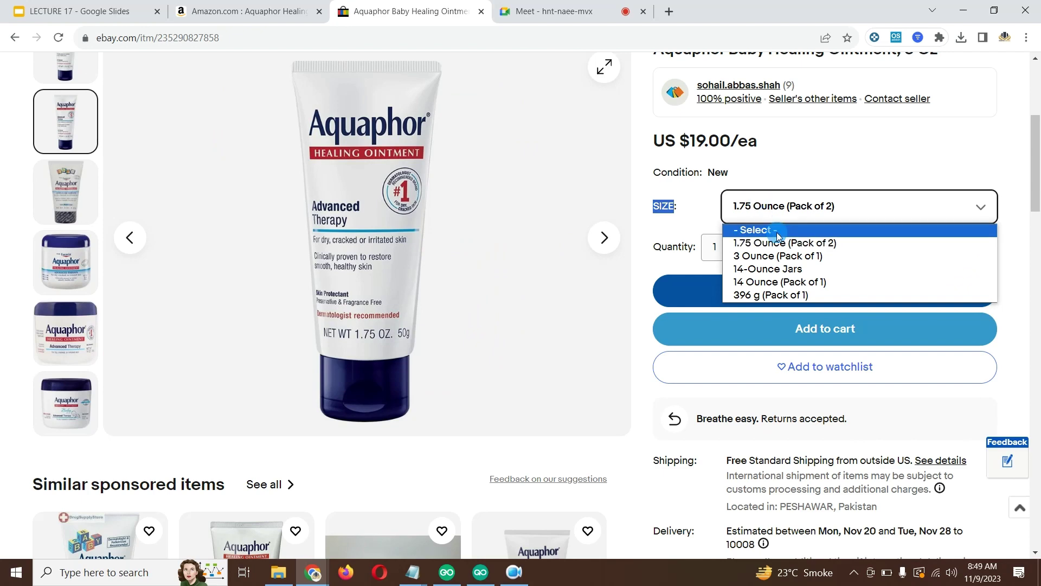
{"action": "left_click", "coordinate": [772, 253]}
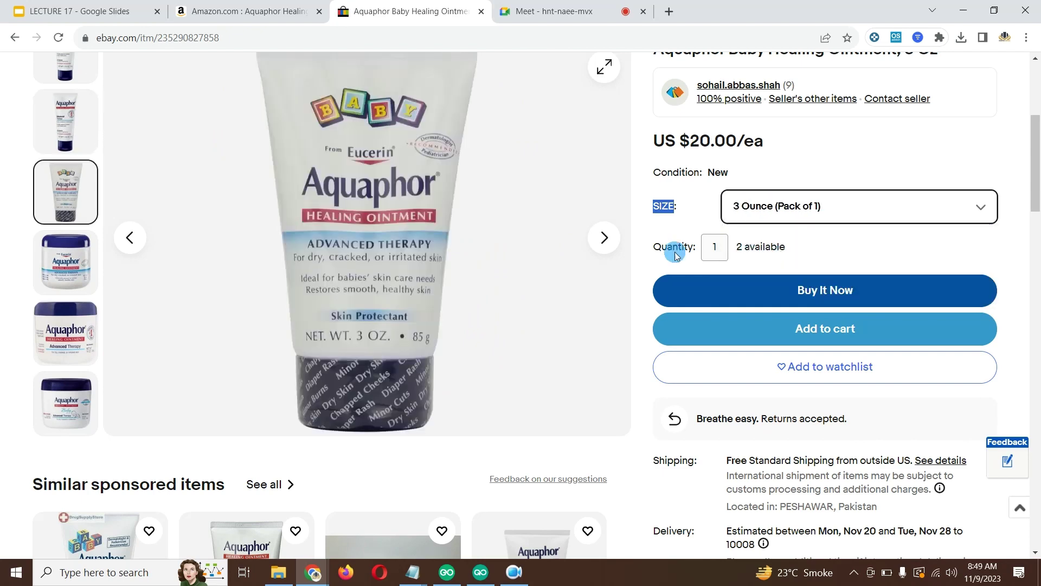
{"action": "left_click", "coordinate": [786, 211]}
{"action": "left_click", "coordinate": [766, 265]}
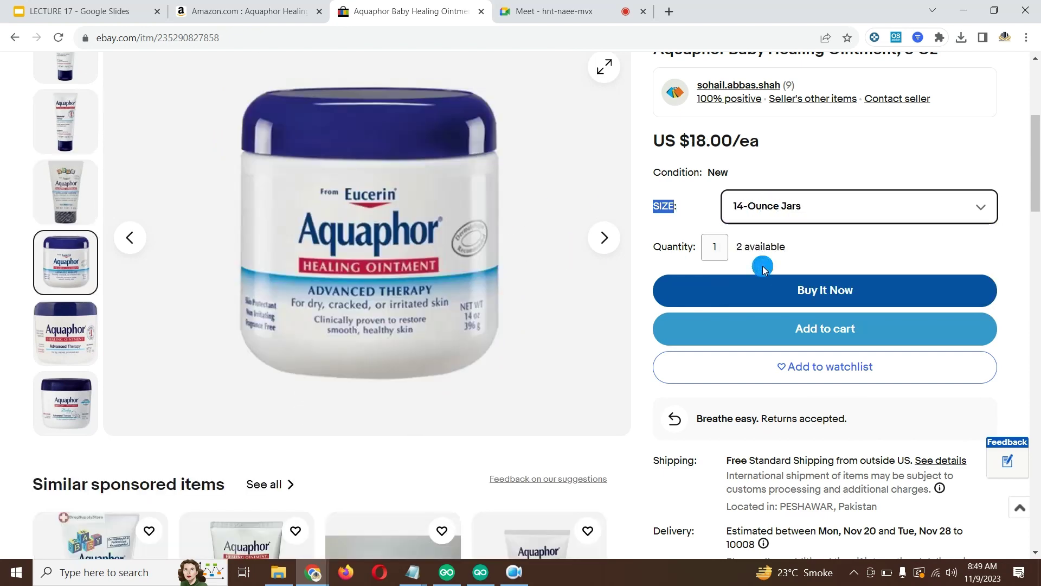
{"action": "left_click", "coordinate": [792, 220]}
{"action": "left_click", "coordinate": [770, 281]}
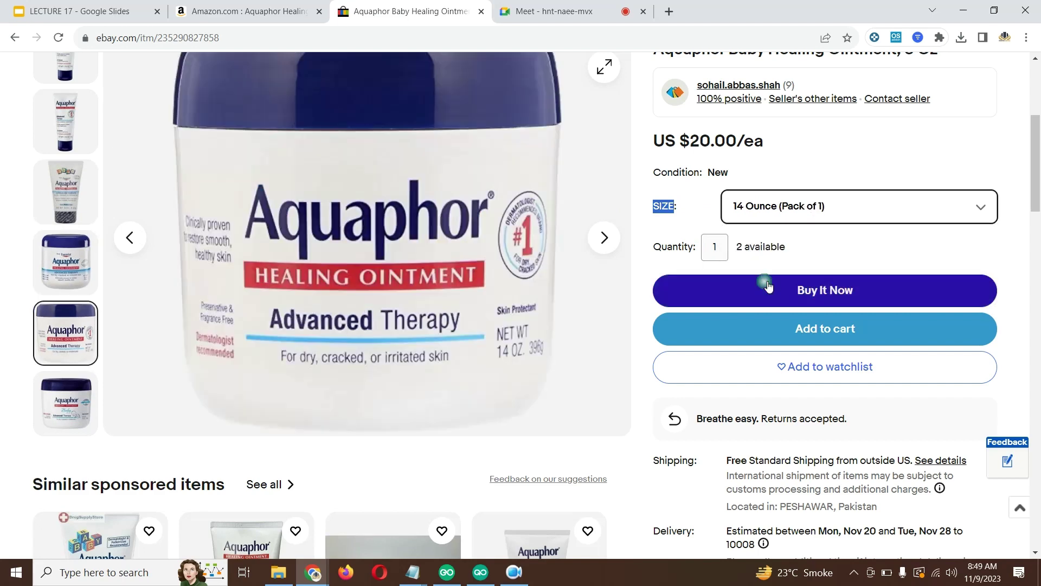
{"action": "left_click", "coordinate": [768, 219]}
{"action": "left_click", "coordinate": [762, 296]}
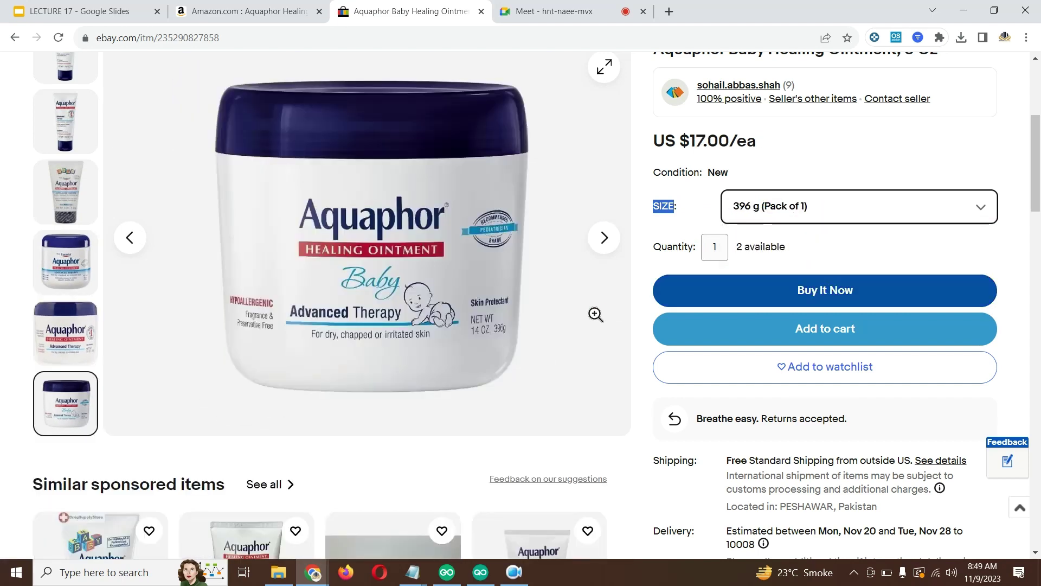
Look over the live listing's sale status, volume discount banner, shipping, delivery and return details.
{"action": "scroll", "coordinate": [595, 313], "scroll_direction": "up", "scroll_amount": 3}
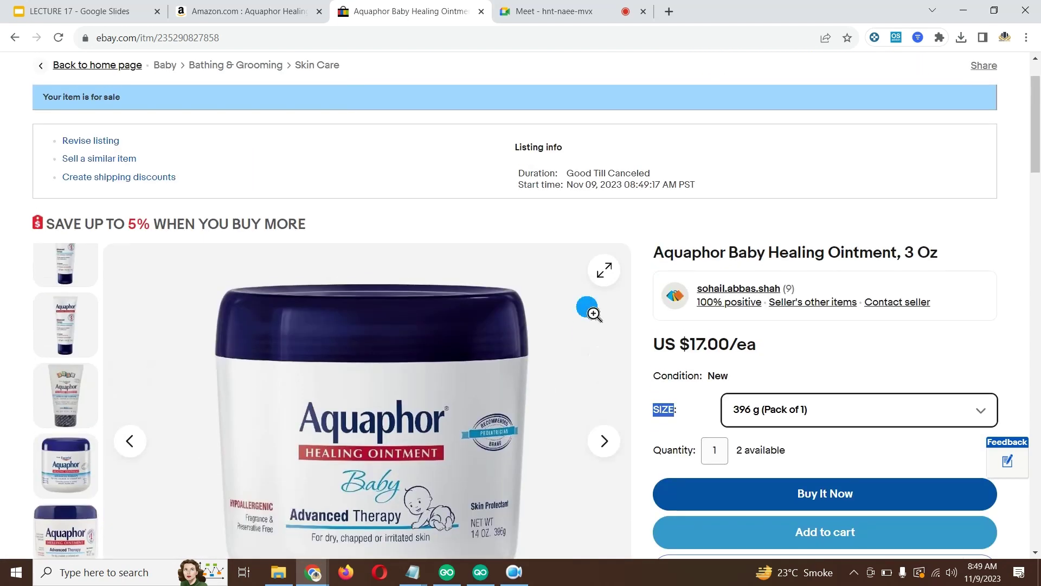
{"action": "scroll", "coordinate": [595, 314], "scroll_direction": "down", "scroll_amount": 7}
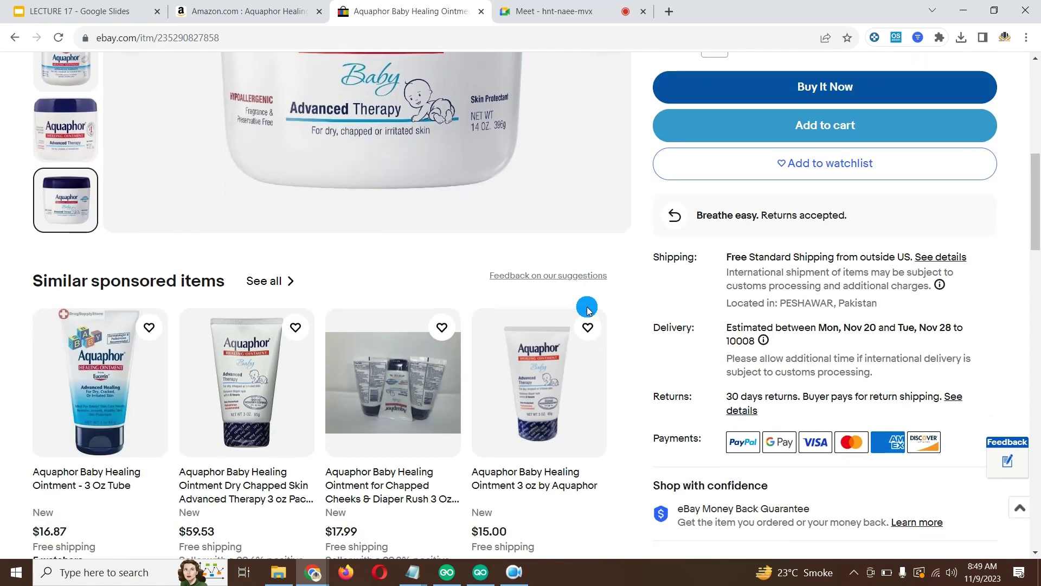
{"action": "scroll", "coordinate": [588, 307], "scroll_direction": "down", "scroll_amount": 3}
{"action": "scroll", "coordinate": [587, 304], "scroll_direction": "up", "scroll_amount": 10}
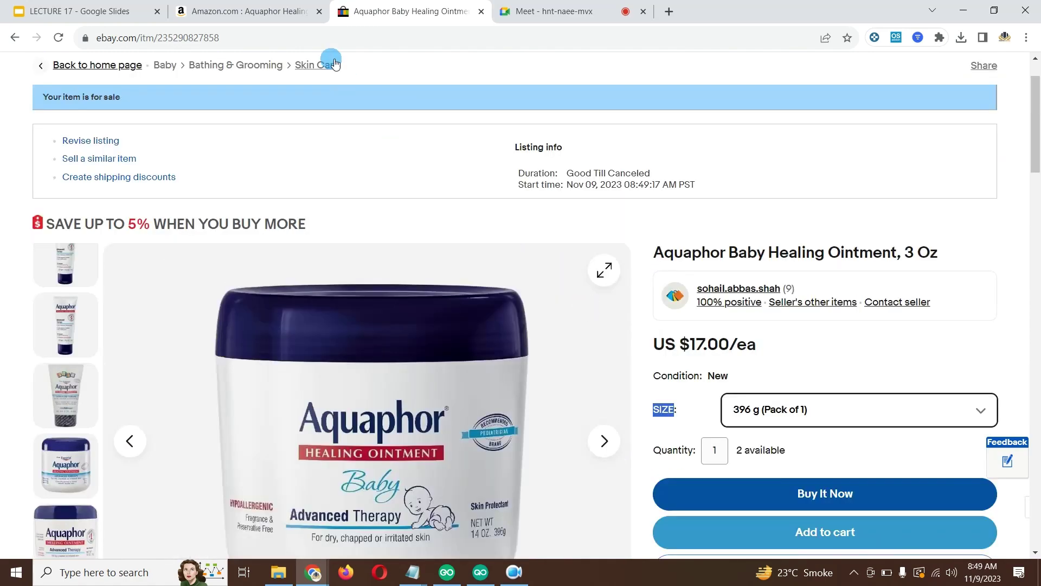
Compare the size options on the Amazon product page with the SIZE selection and photos on the live eBay listing.
{"action": "left_click", "coordinate": [270, 18]}
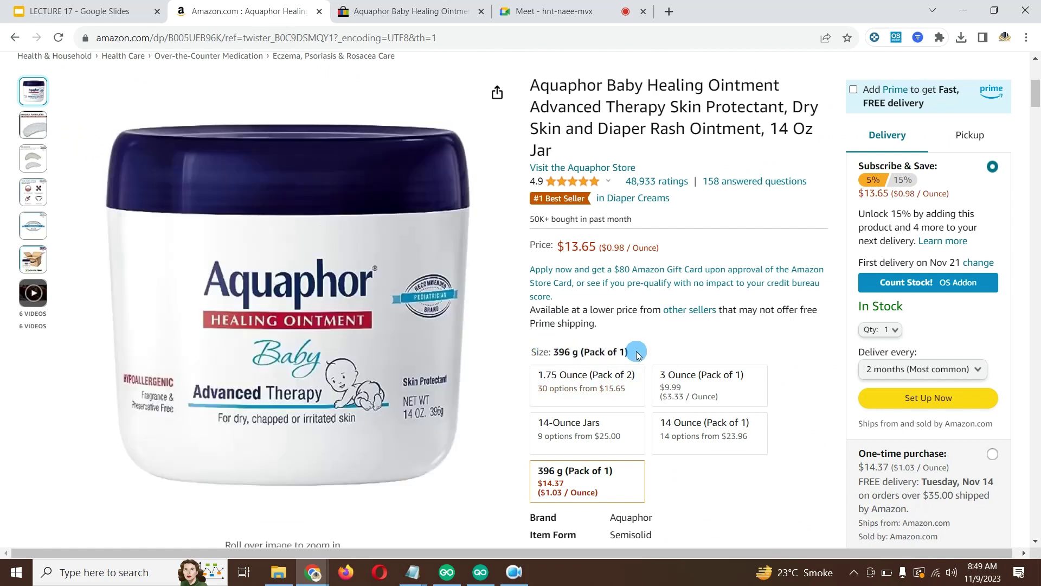
{"action": "scroll", "coordinate": [564, 366], "scroll_direction": "down", "scroll_amount": 3}
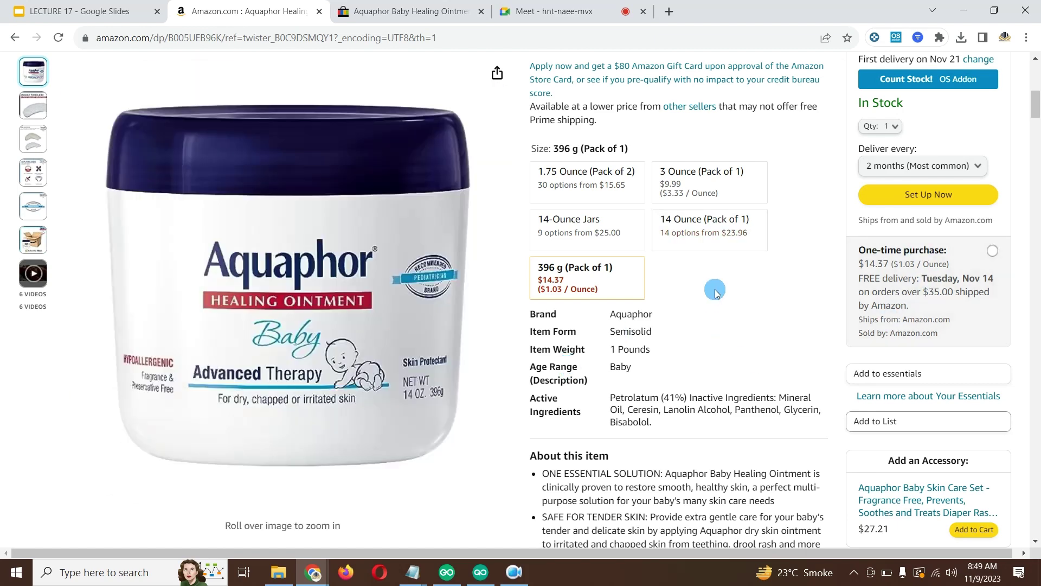
{"action": "left_click", "coordinate": [404, 16]}
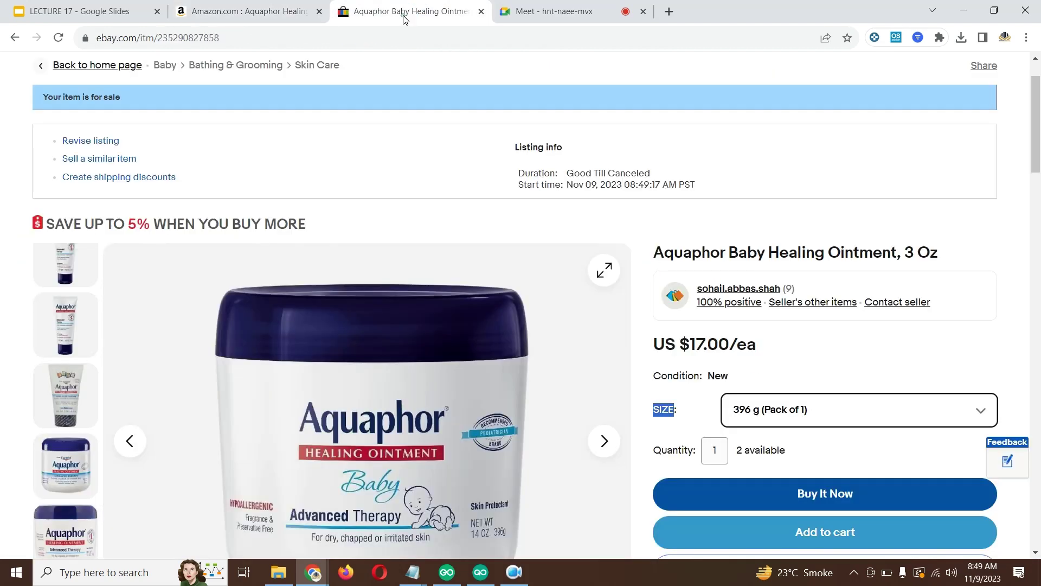
{"action": "scroll", "coordinate": [442, 328], "scroll_direction": "down", "scroll_amount": 2}
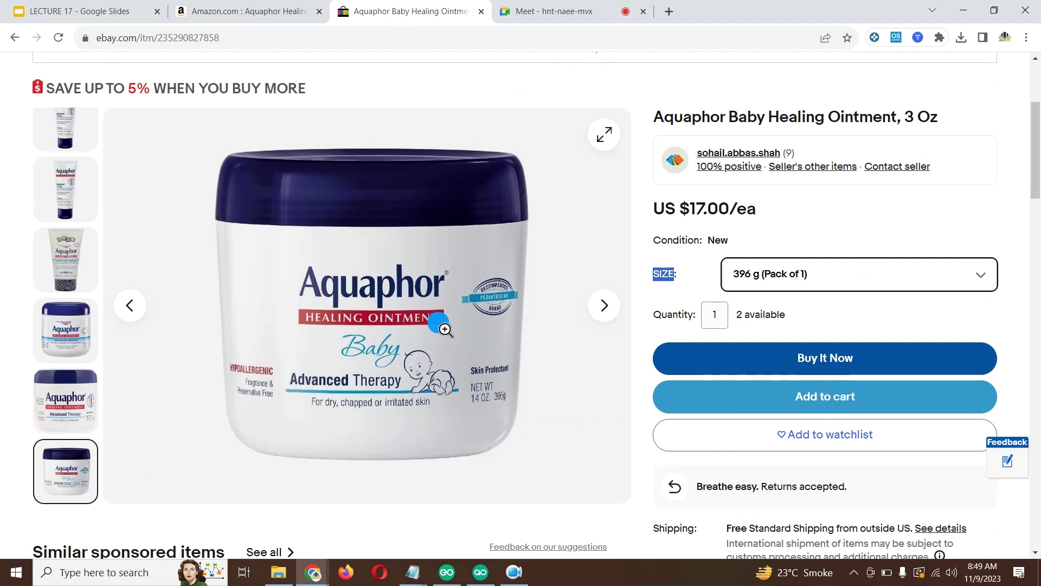
{"action": "left_click", "coordinate": [696, 279]}
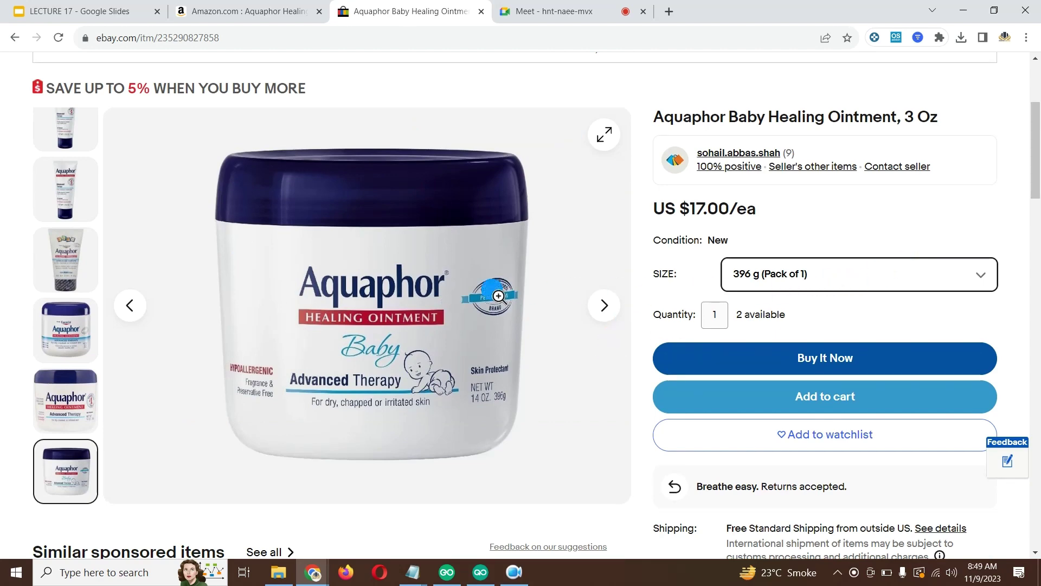
{"action": "scroll", "coordinate": [498, 296], "scroll_direction": "down", "scroll_amount": 2}
{"action": "scroll", "coordinate": [499, 296], "scroll_direction": "up", "scroll_amount": 6}
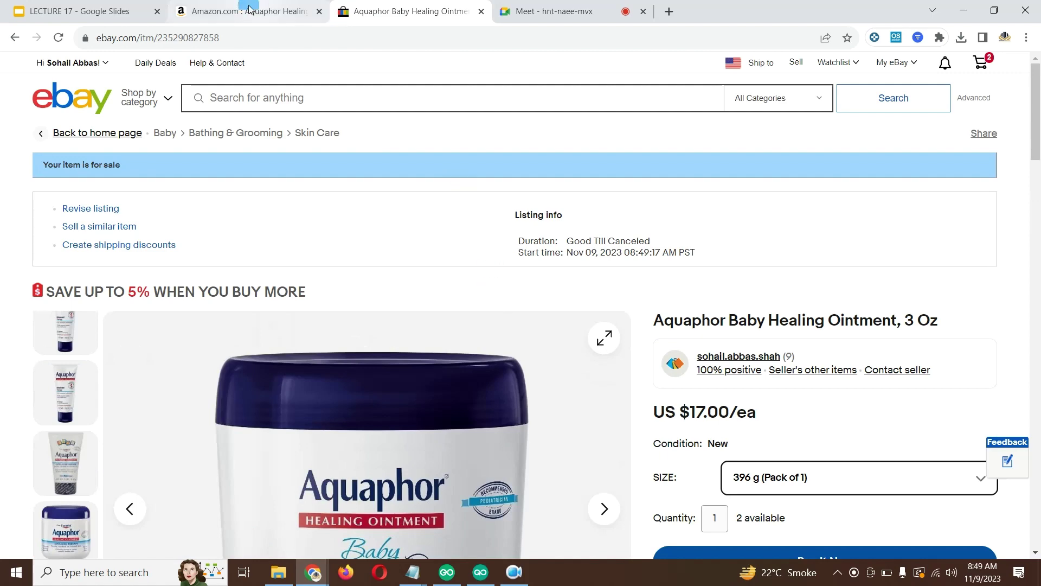
{"action": "scroll", "coordinate": [456, 290], "scroll_direction": "down", "scroll_amount": 3}
{"action": "scroll", "coordinate": [454, 291], "scroll_direction": "down", "scroll_amount": 1}
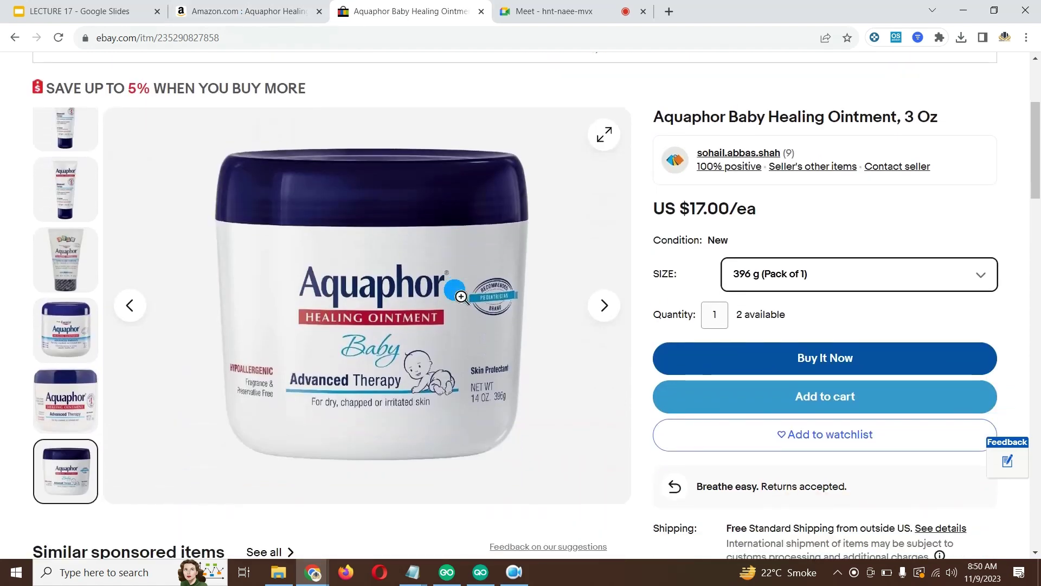
Open the active listings in Seller Hub and locate the Aquaphor Baby Healing Ointment, 3 Oz listing.
{"action": "scroll", "coordinate": [454, 291], "scroll_direction": "up", "scroll_amount": 4}
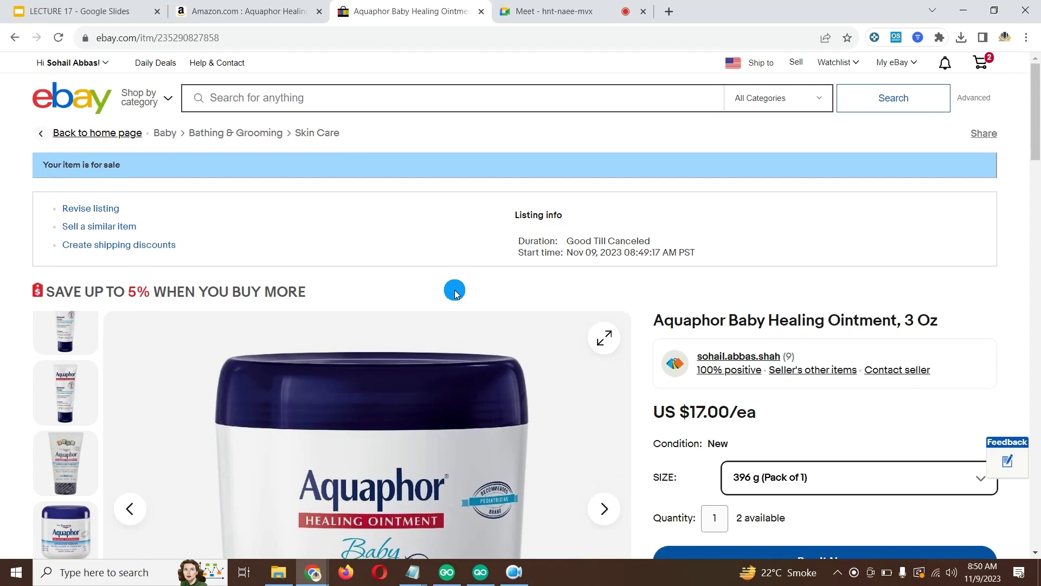
{"action": "scroll", "coordinate": [454, 291], "scroll_direction": "down", "scroll_amount": 2}
{"action": "scroll", "coordinate": [481, 255], "scroll_direction": "up", "scroll_amount": 2}
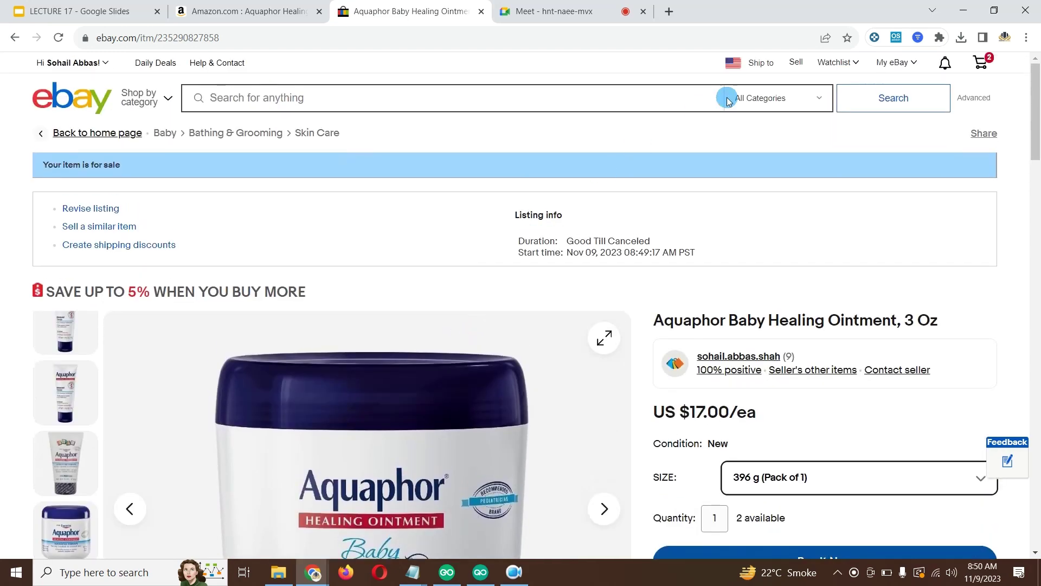
{"action": "mouse_move", "coordinate": [881, 64]}
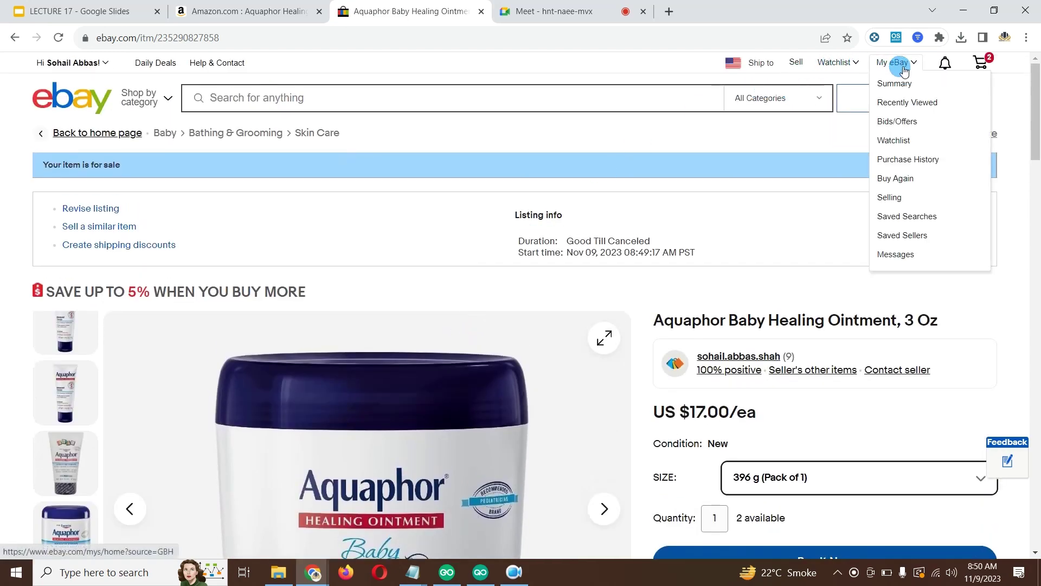
{"action": "left_click", "coordinate": [891, 199]}
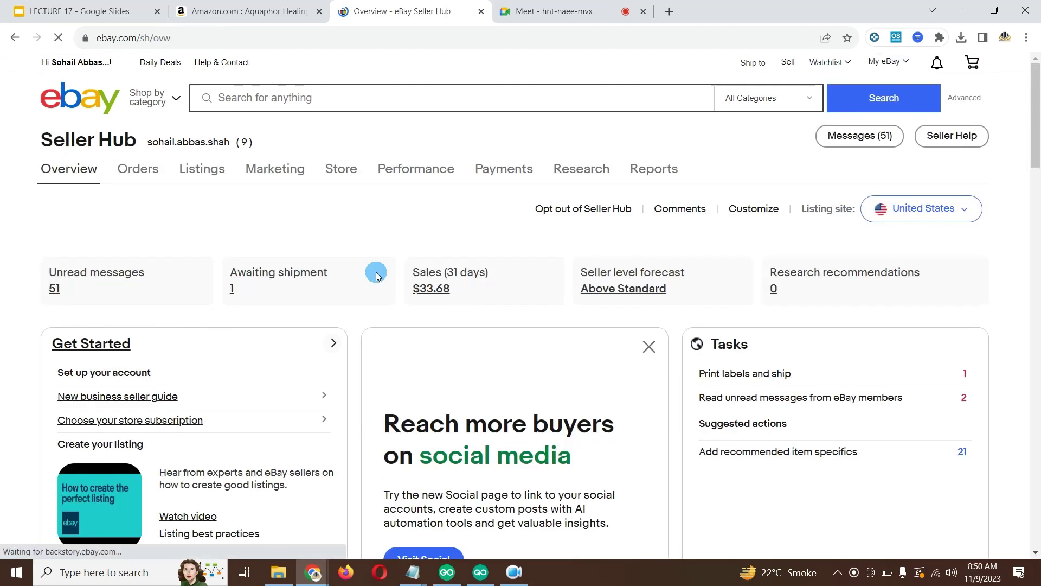
{"action": "left_click", "coordinate": [204, 172]}
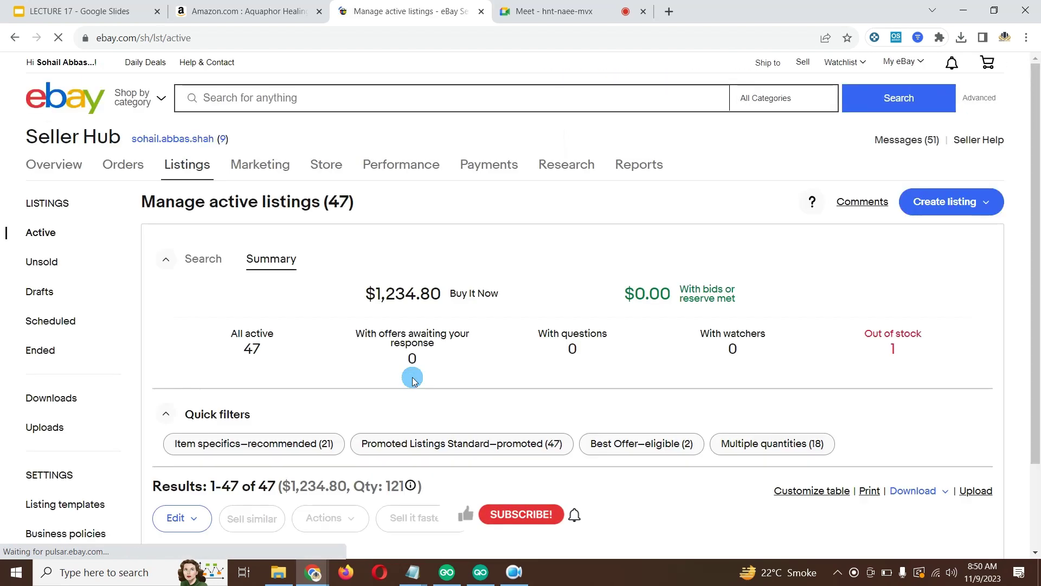
{"action": "scroll", "coordinate": [412, 380], "scroll_direction": "down", "scroll_amount": 2}
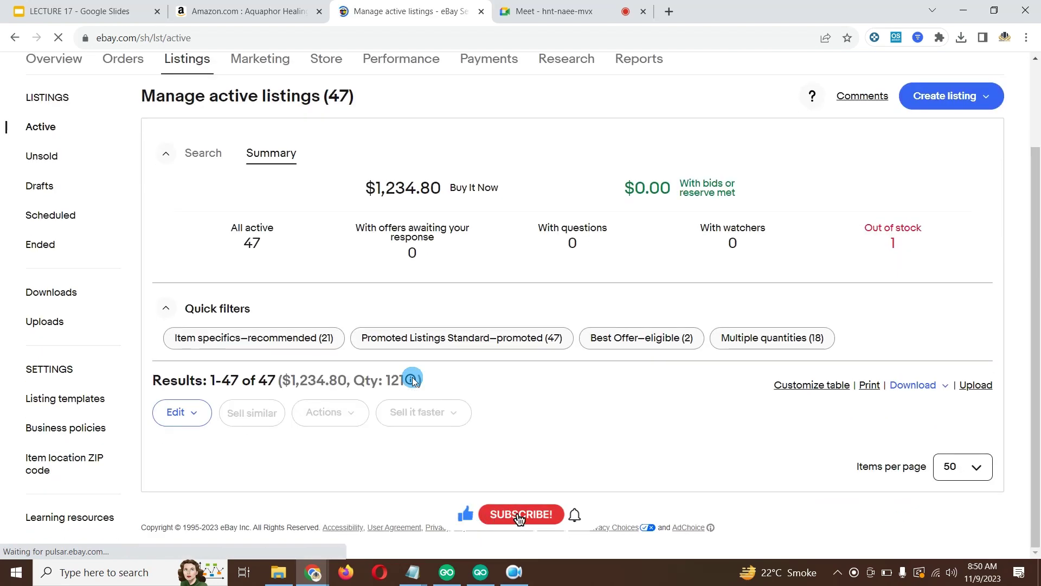
{"action": "scroll", "coordinate": [412, 380], "scroll_direction": "down", "scroll_amount": 2}
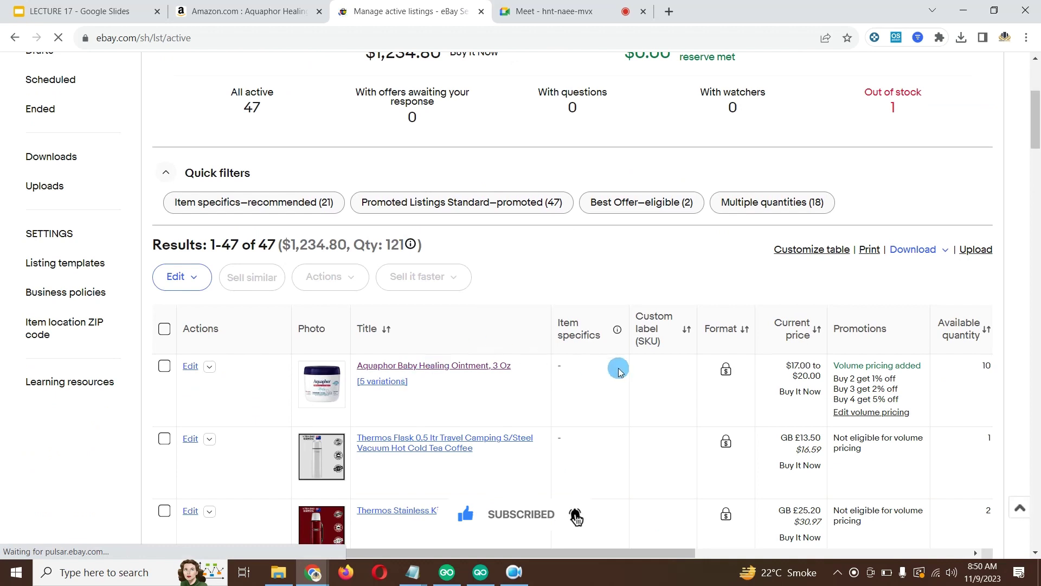
Examine the Aquaphor listing's current price range and compare it with the price of the Thermos Flask 0.5 ltr listing.
{"action": "left_click_drag", "start_coordinate": [785, 366], "coordinate": [825, 383]}
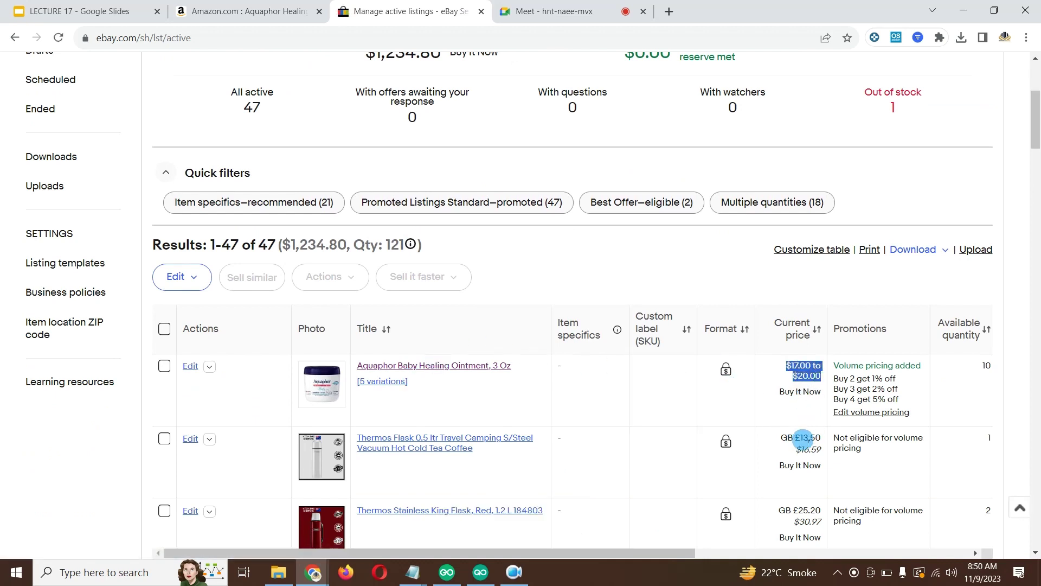
{"action": "left_click_drag", "start_coordinate": [781, 438], "coordinate": [816, 440]}
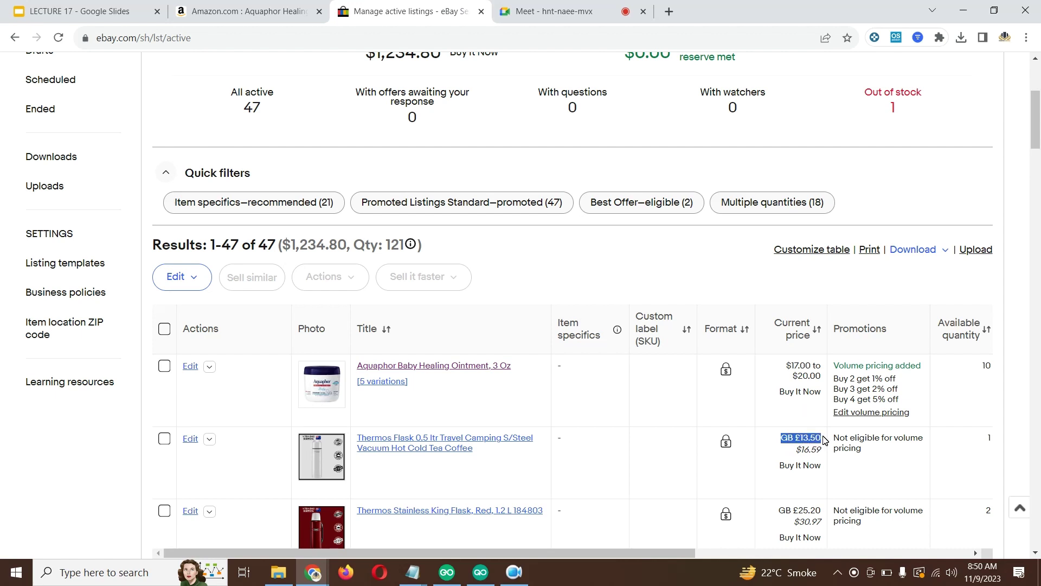
{"action": "left_click", "coordinate": [808, 374]}
{"action": "left_click_drag", "start_coordinate": [825, 374], "coordinate": [825, 385]}
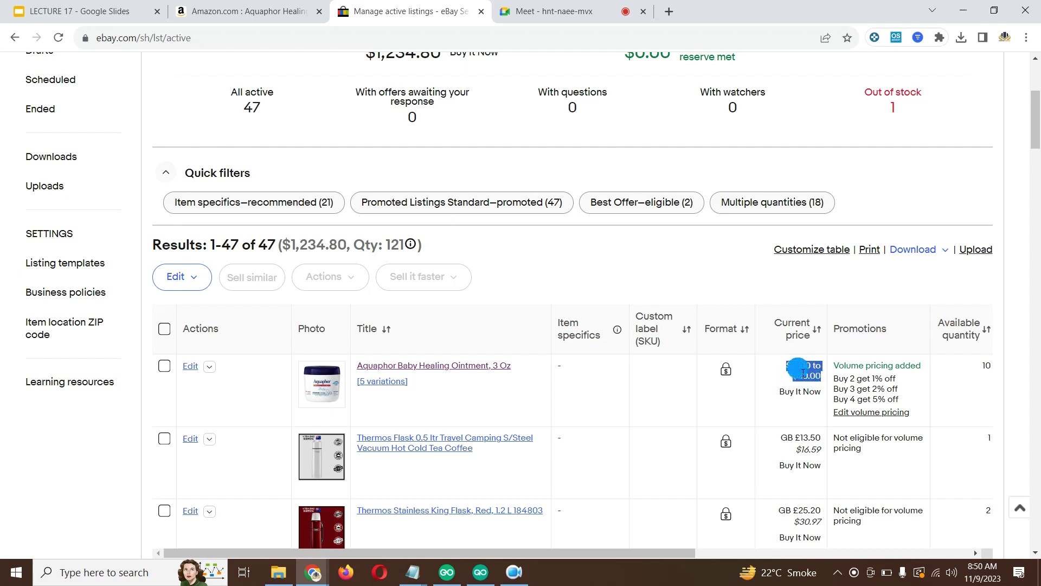
{"action": "left_click", "coordinate": [800, 376]}
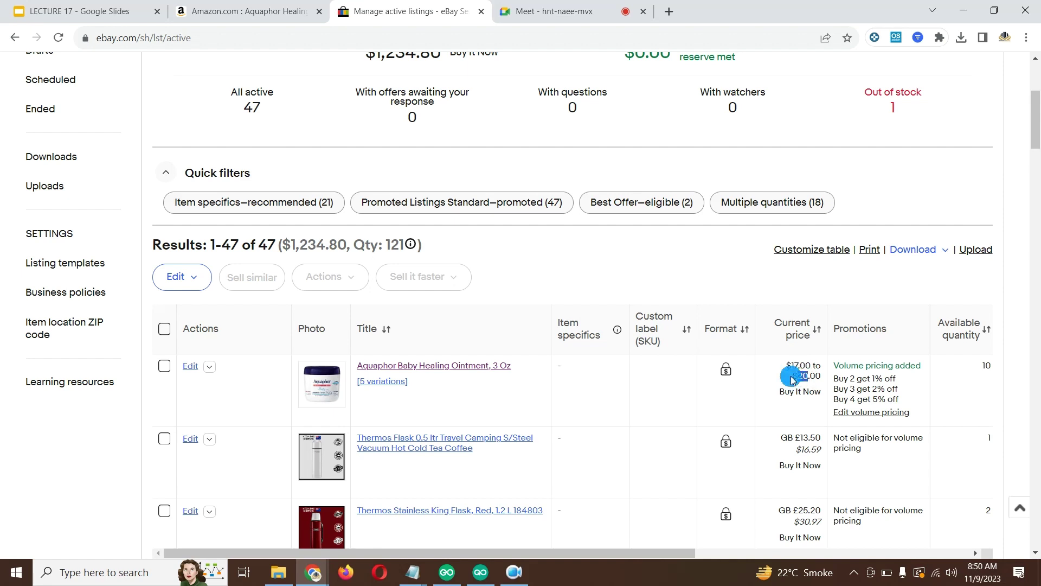
{"action": "left_click_drag", "start_coordinate": [786, 365], "coordinate": [825, 371]}
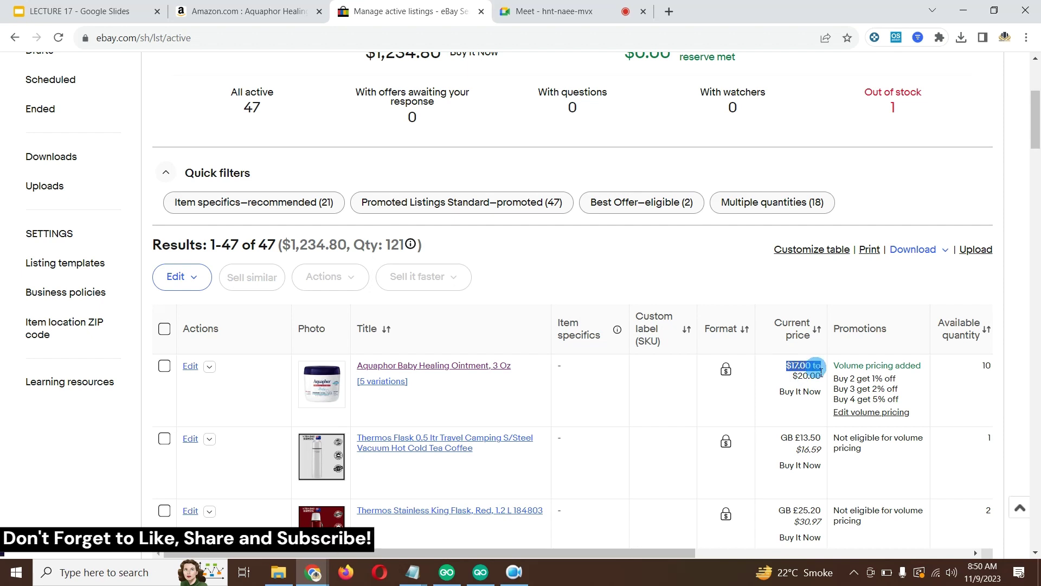
{"action": "left_click", "coordinate": [793, 368]}
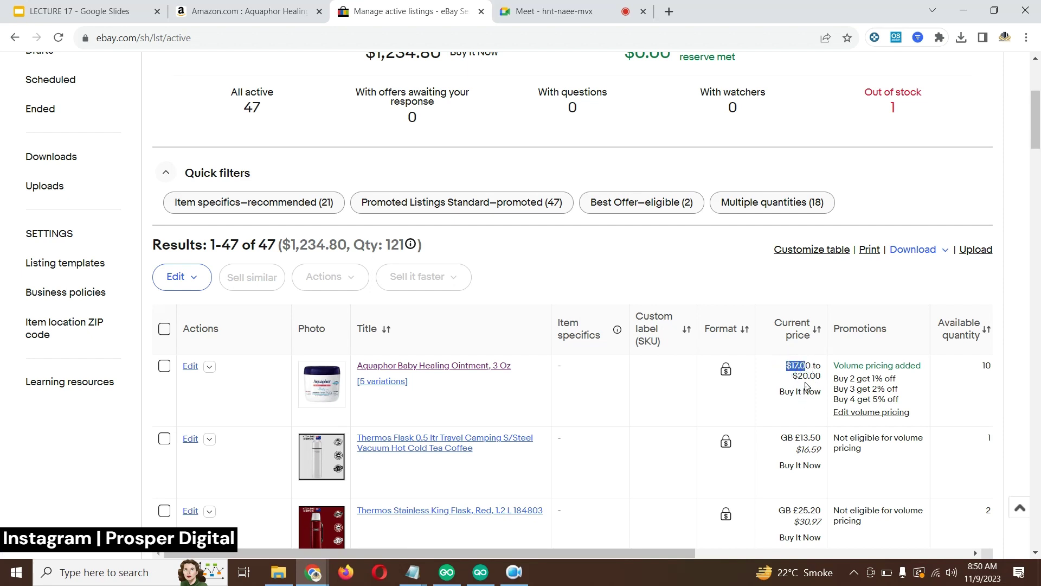
{"action": "left_click", "coordinate": [806, 382]}
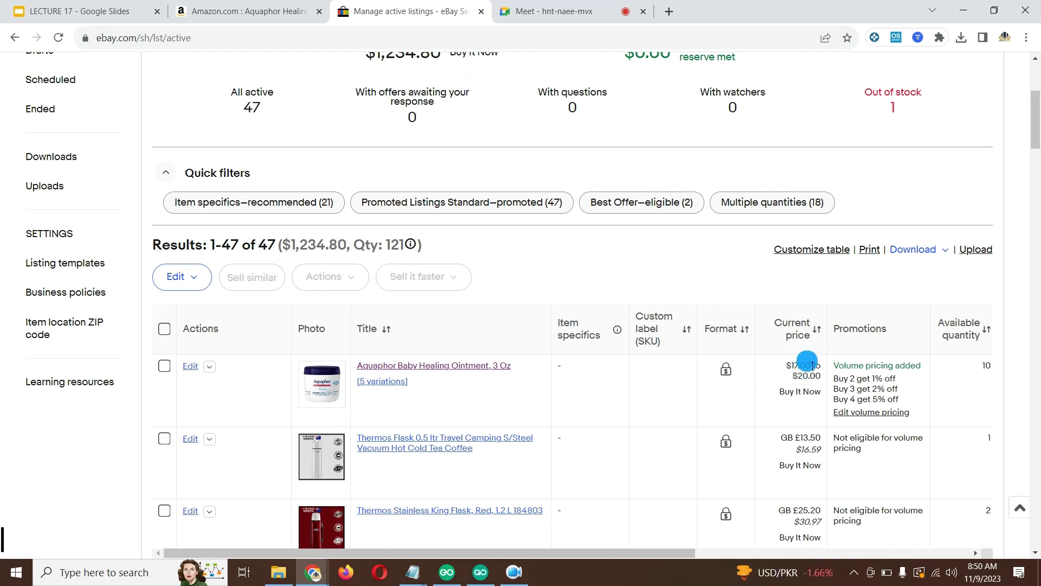
{"action": "mouse_move", "coordinate": [794, 367]}
{"action": "left_mouse_down"}
{"action": "mouse_move", "coordinate": [807, 366]}
{"action": "mouse_move", "coordinate": [801, 356]}
{"action": "mouse_move", "coordinate": [803, 376]}
{"action": "left_mouse_up"}
{"action": "left_click", "coordinate": [809, 366]}
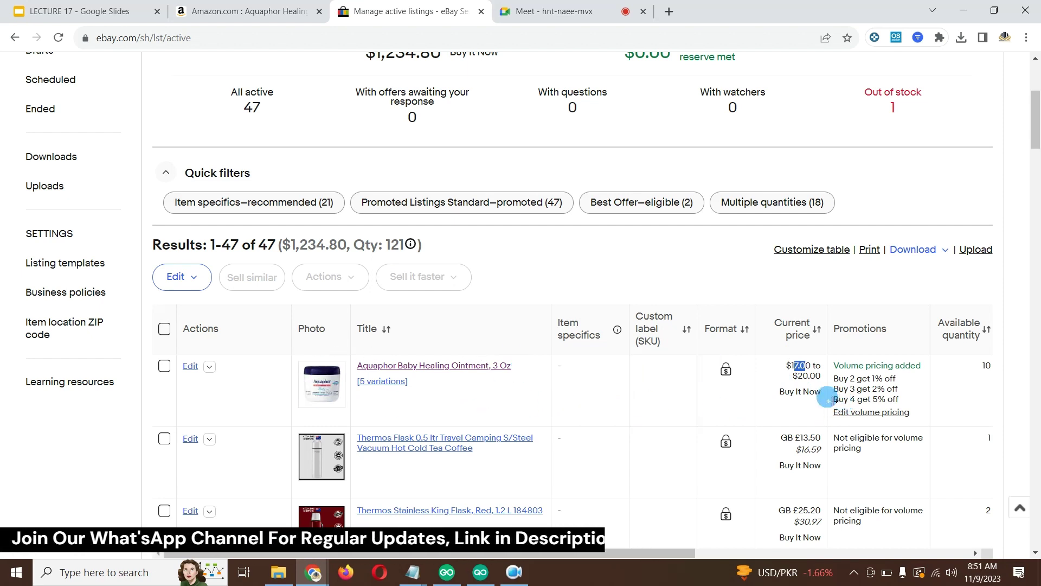
{"action": "scroll", "coordinate": [622, 374], "scroll_direction": "up", "scroll_amount": 1}
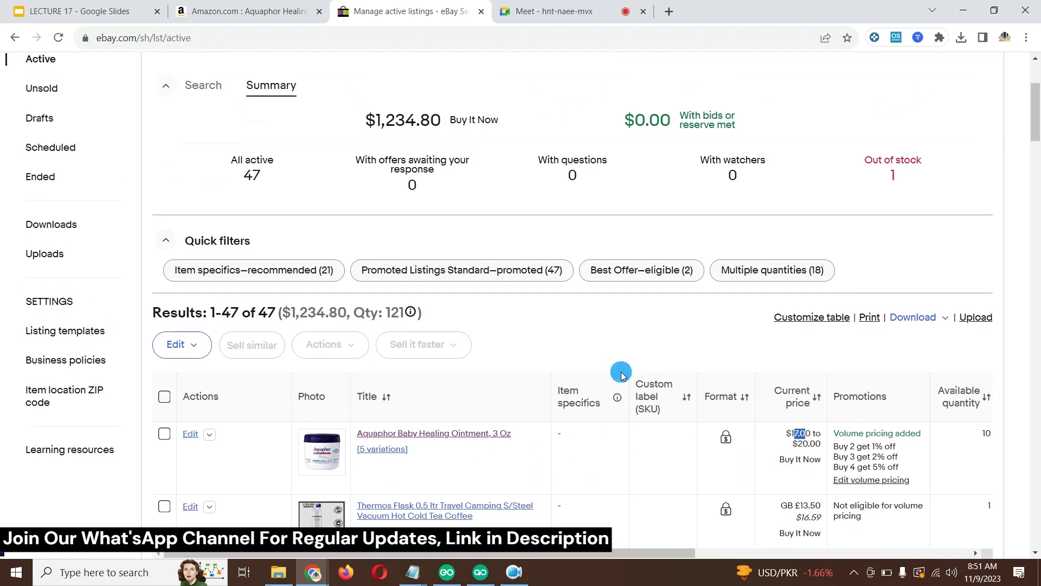